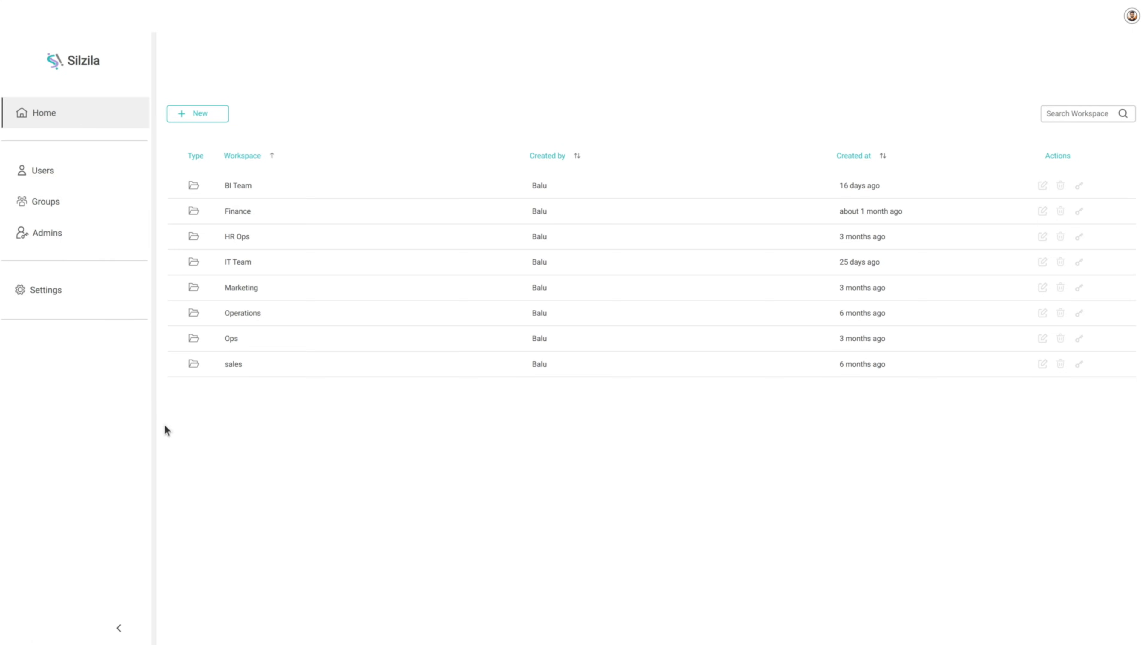
Create a new workspace named Demo.
{"action": "left_click", "coordinate": [218, 115]}
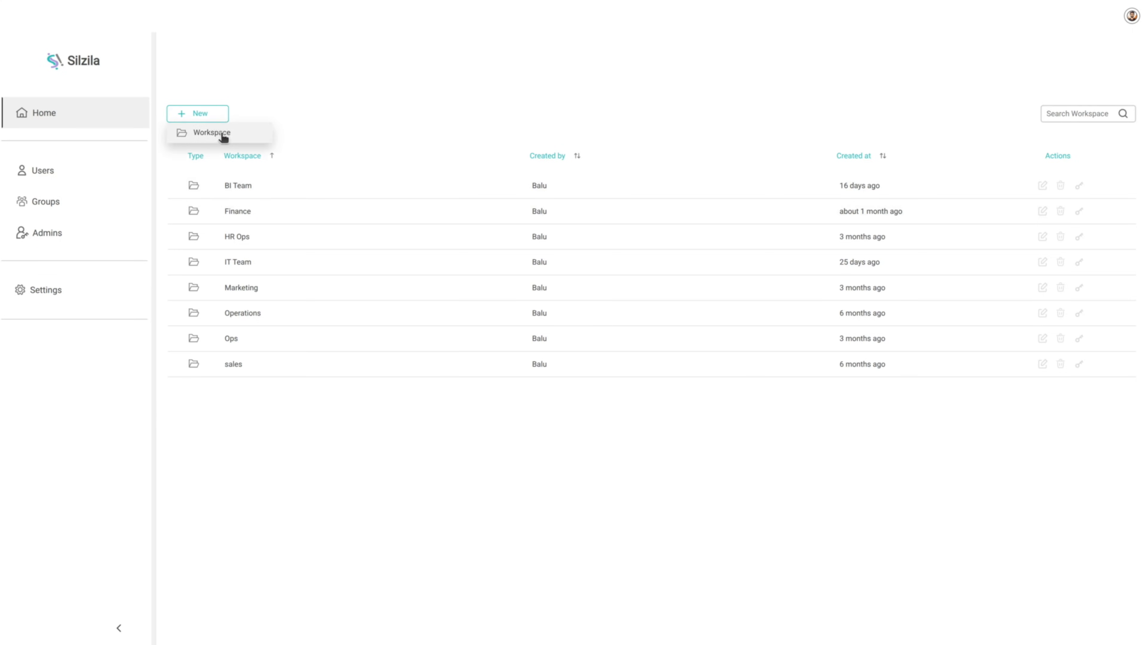
{"action": "left_click", "coordinate": [222, 135]}
{"action": "type", "text": "Demo"}
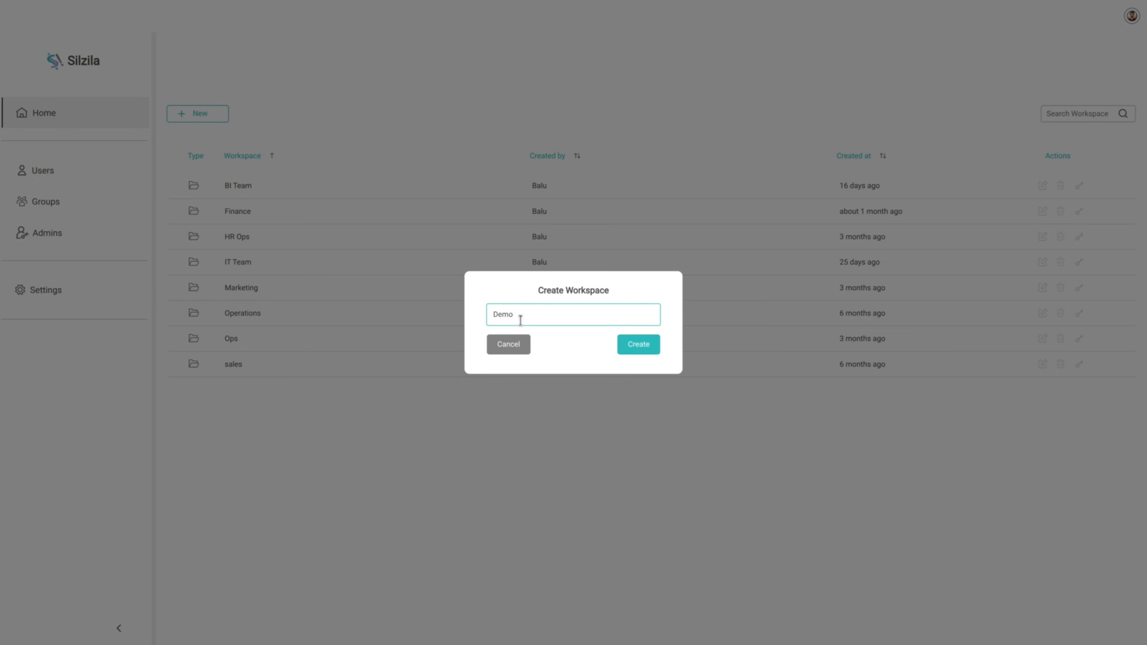
{"action": "left_click", "coordinate": [638, 345]}
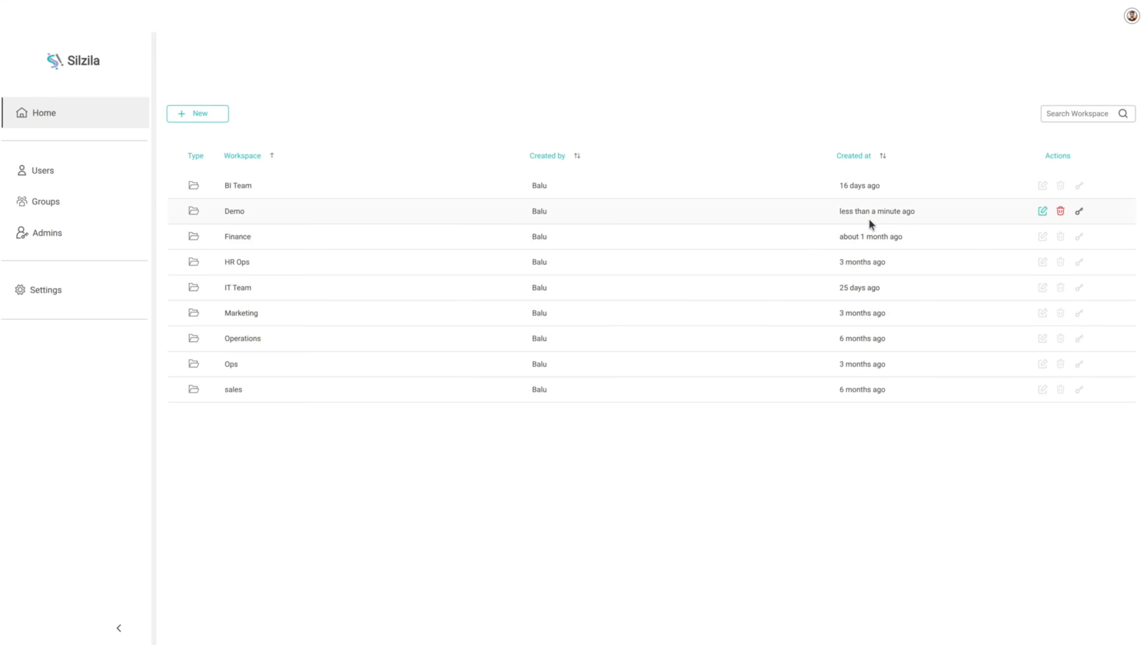
Open the Demo workspace and start a new database connection data source of type PostgreSQL.
{"action": "left_click", "coordinate": [246, 215]}
{"action": "left_click", "coordinate": [224, 119]}
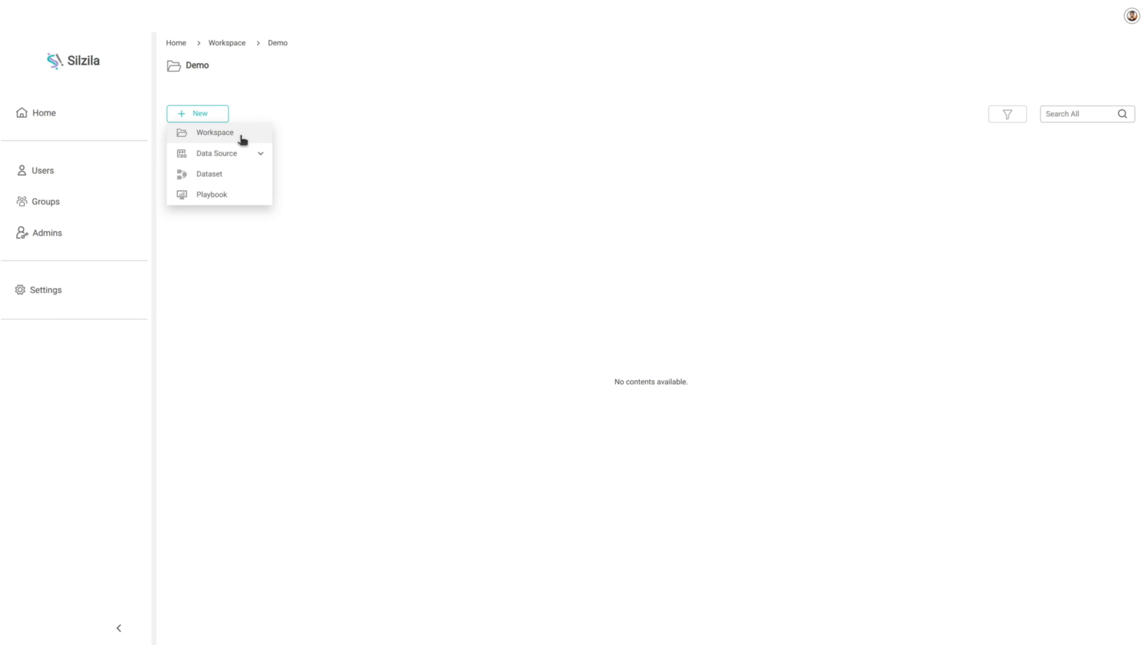
{"action": "mouse_move", "coordinate": [244, 153]}
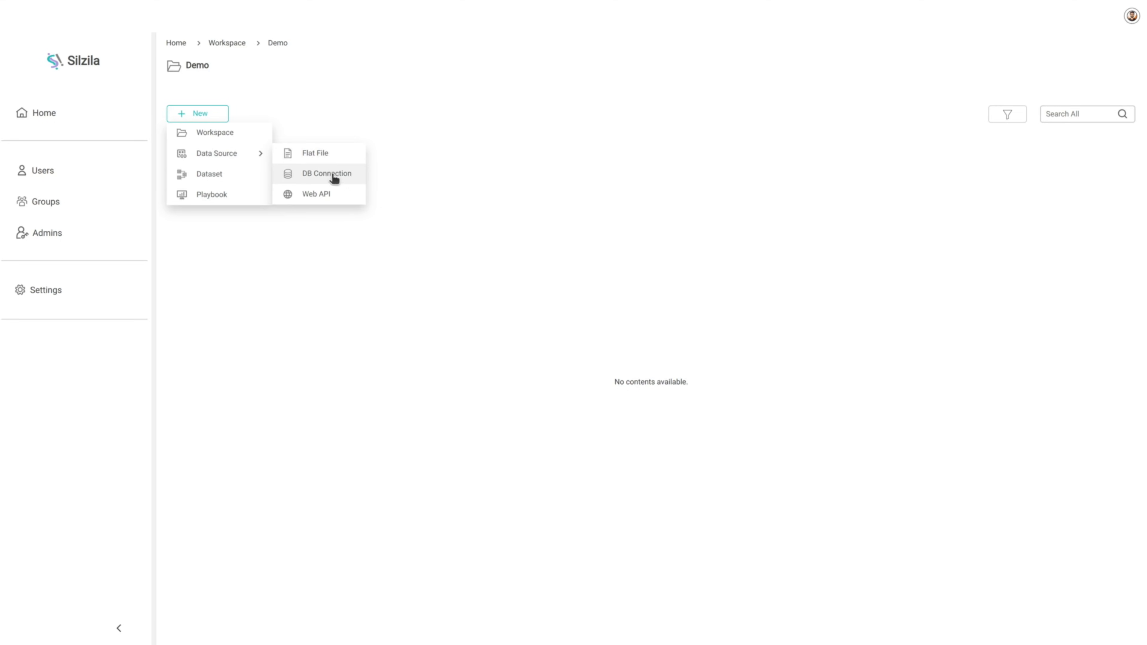
{"action": "left_click", "coordinate": [345, 179]}
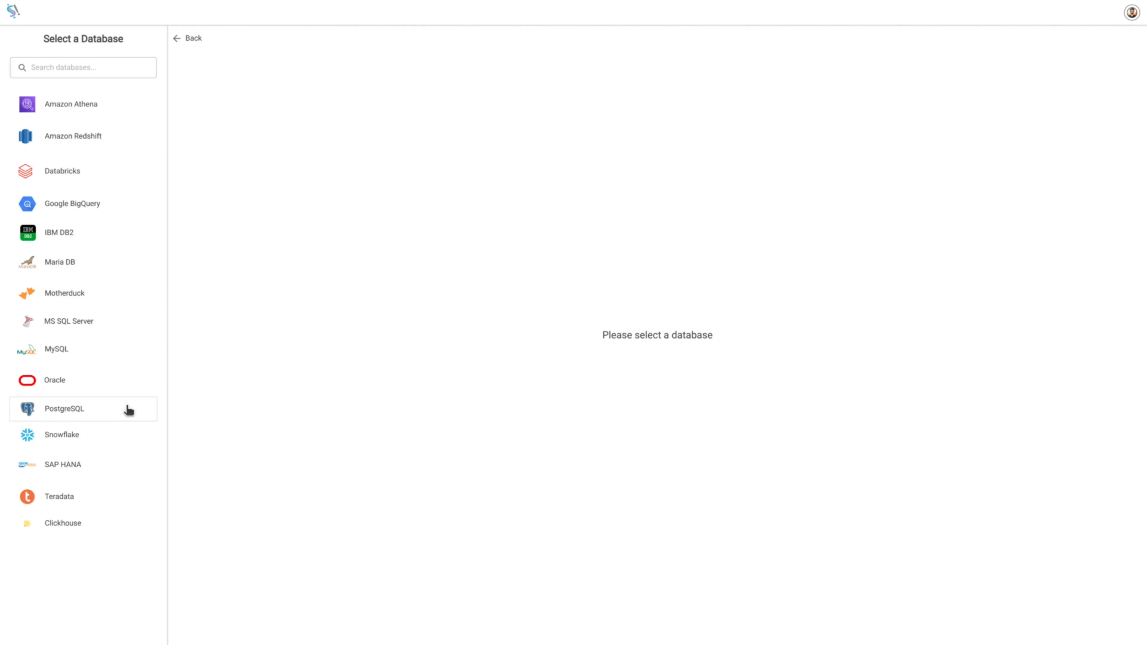
{"action": "left_click", "coordinate": [129, 410]}
Fill in the connection's server URL, database landmark, username and account password, and name the connection Demo LM PG.
{"action": "triple_click", "coordinate": [577, 107]}
{"action": "key", "text": "ctrl+v"}
{"action": "left_click", "coordinate": [543, 185]}
{"action": "type", "text": "landmark"}
{"action": "key", "text": "Tab"}
{"action": "type", "text": "balu"}
{"action": "key", "text": "Tab"}
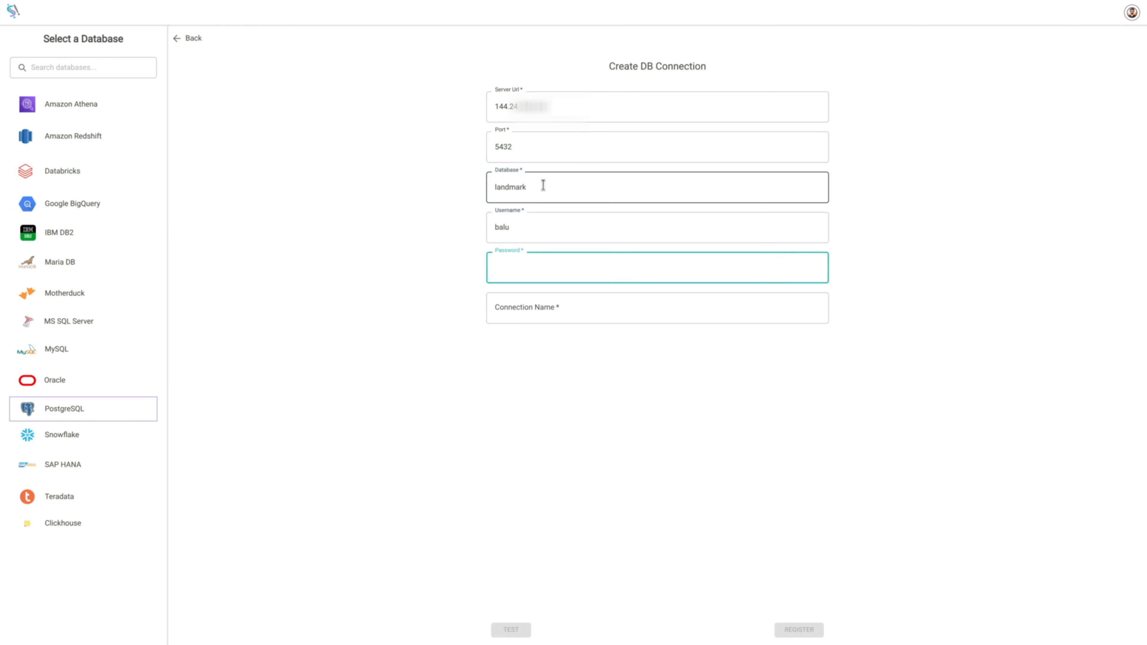
{"action": "key", "text": "Tab"}
{"action": "type", "text": "Demo LM"}
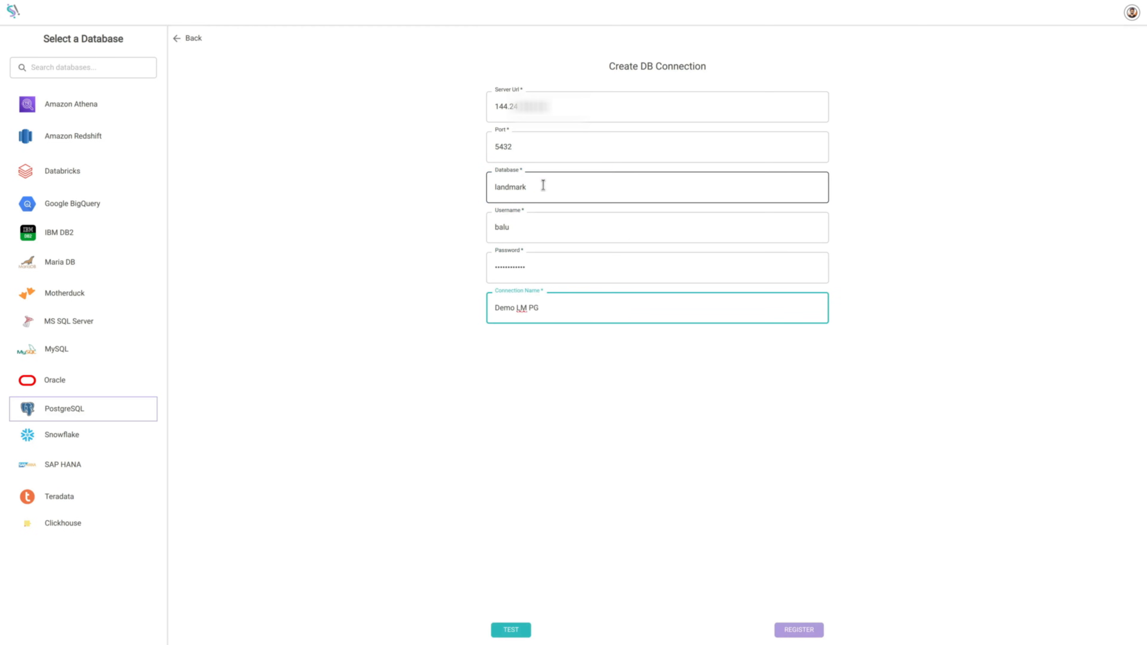
Test the database connection and register it in the current workspace, Demo.
{"action": "left_click", "coordinate": [514, 631]}
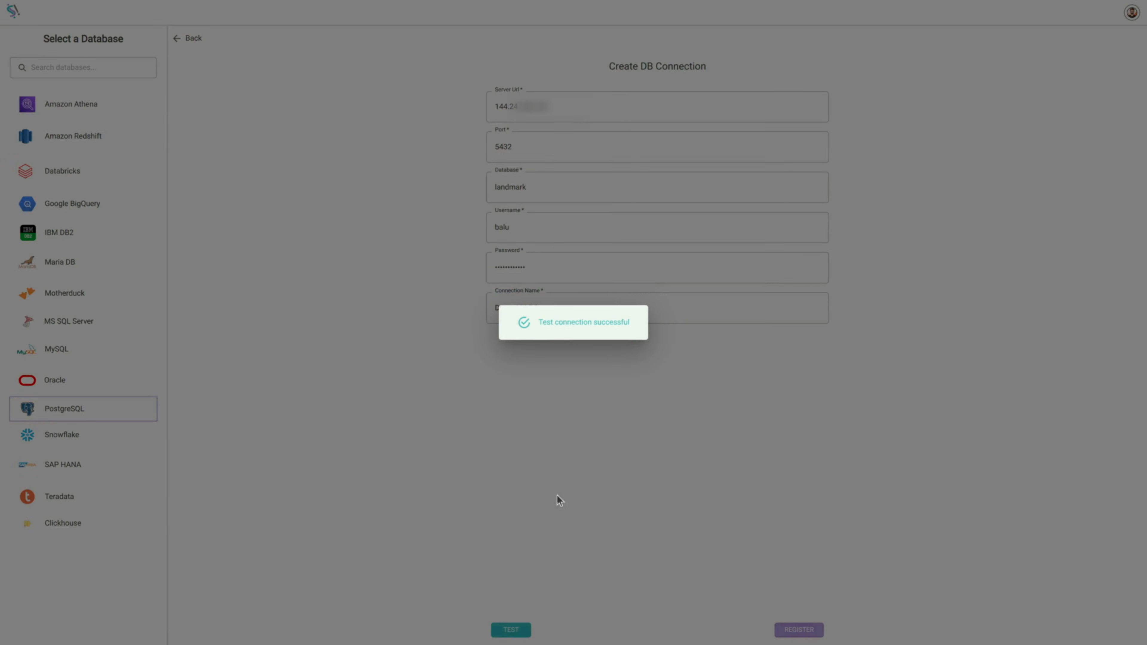
{"action": "left_click", "coordinate": [602, 347]}
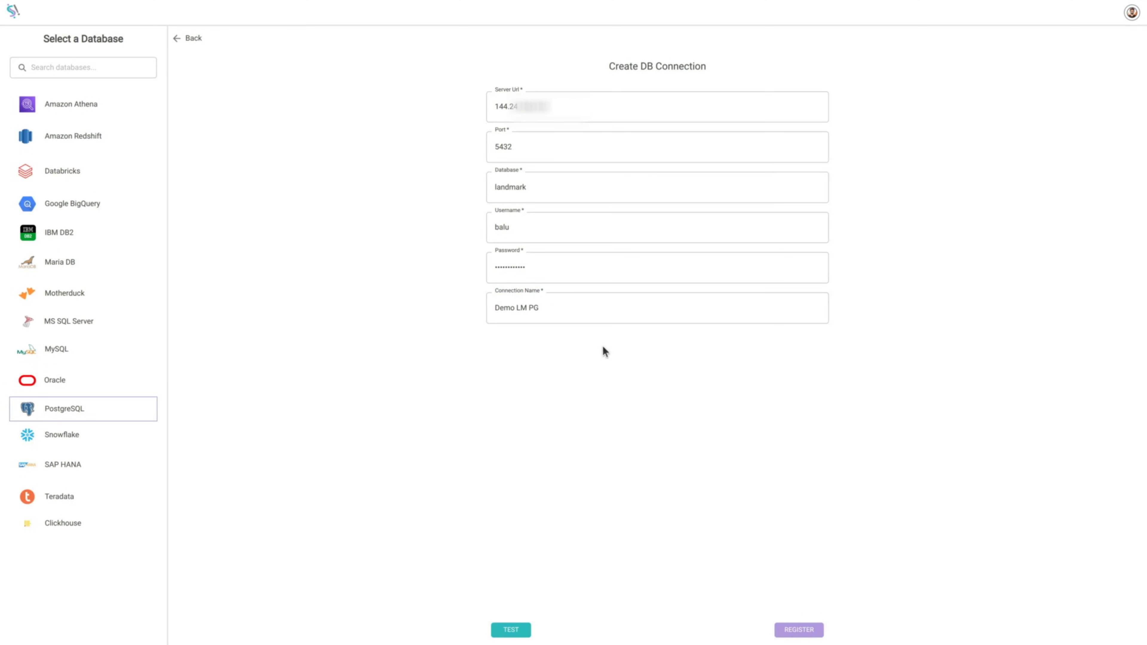
{"action": "left_click", "coordinate": [813, 634]}
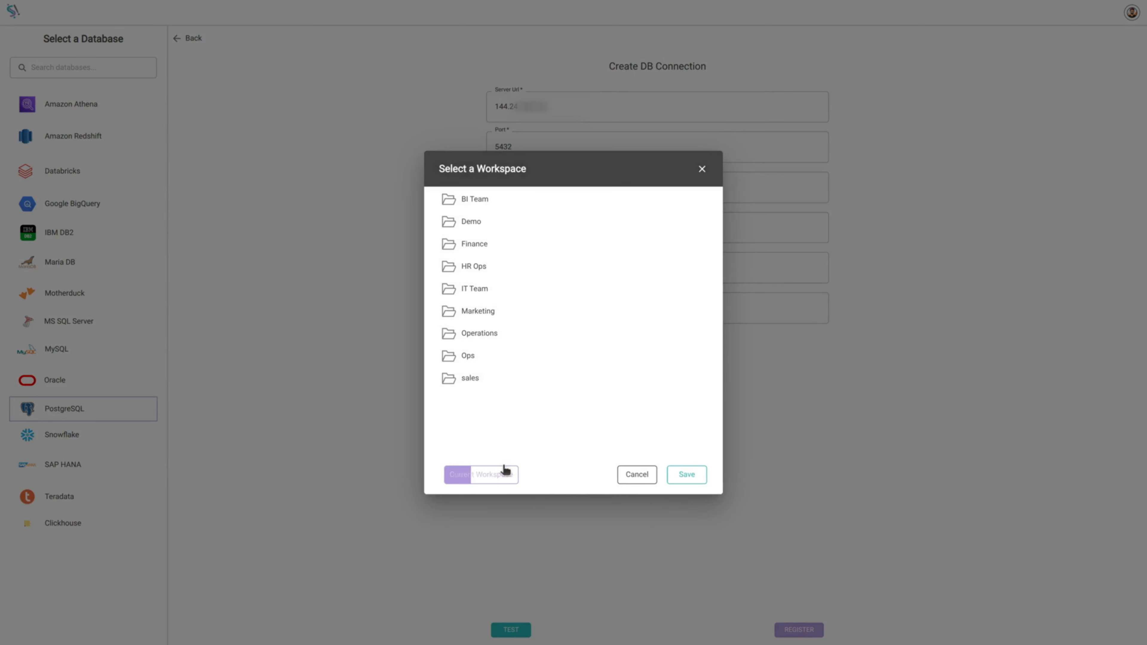
{"action": "left_click", "coordinate": [507, 474]}
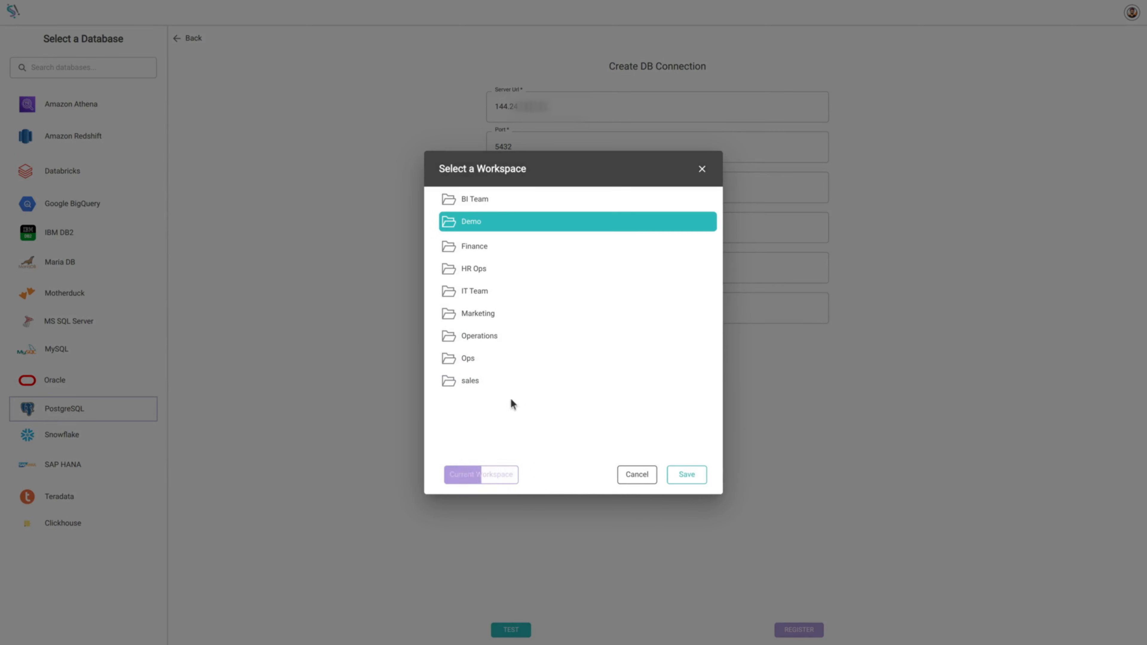
{"action": "left_click", "coordinate": [685, 479]}
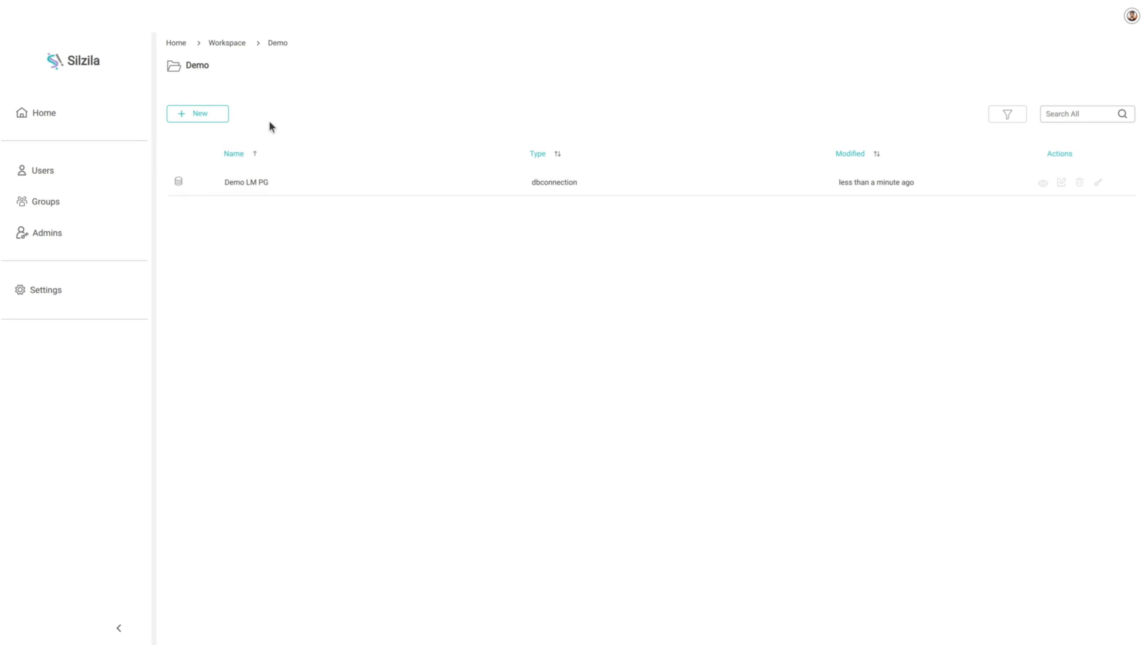
Create a new dataset in the Demo workspace and add the Demo LM PG database connection to it.
{"action": "left_click", "coordinate": [218, 117]}
{"action": "left_click", "coordinate": [238, 177]}
{"action": "left_click", "coordinate": [106, 52]}
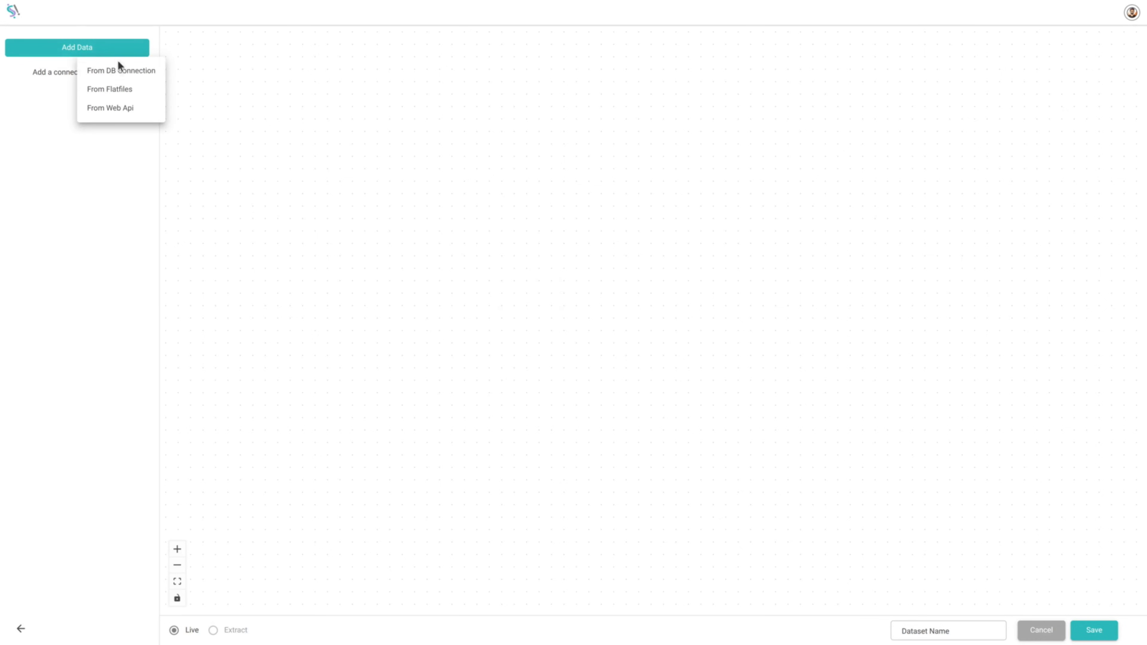
{"action": "left_click", "coordinate": [153, 72]}
{"action": "left_click", "coordinate": [85, 96]}
{"action": "left_click", "coordinate": [97, 118]}
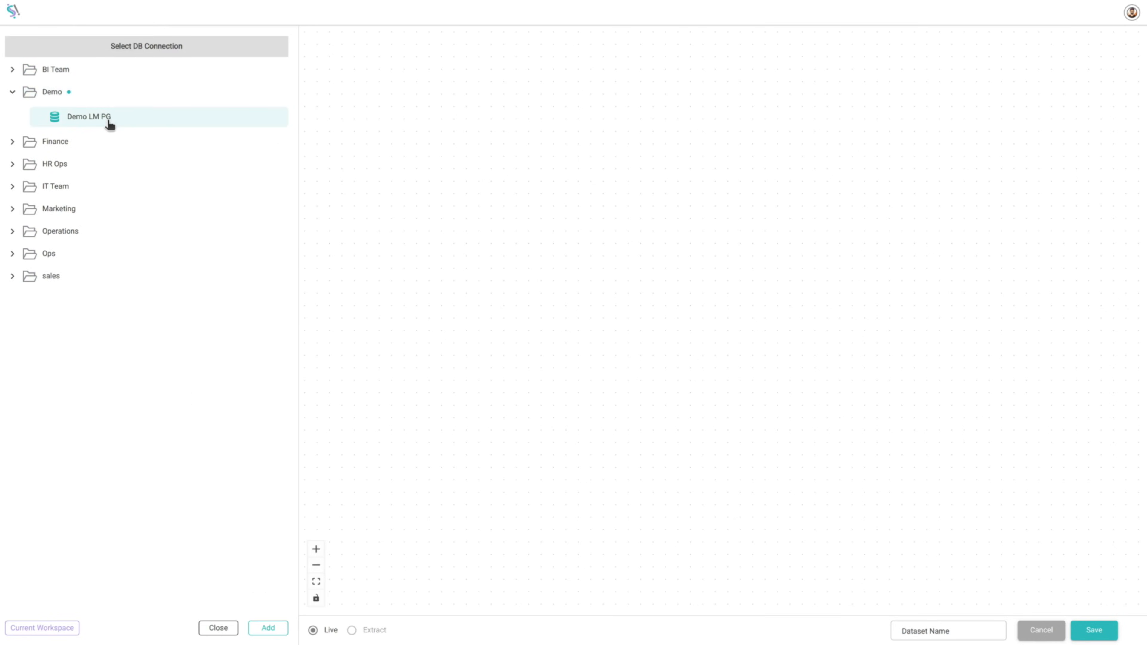
{"action": "left_click", "coordinate": [268, 628]}
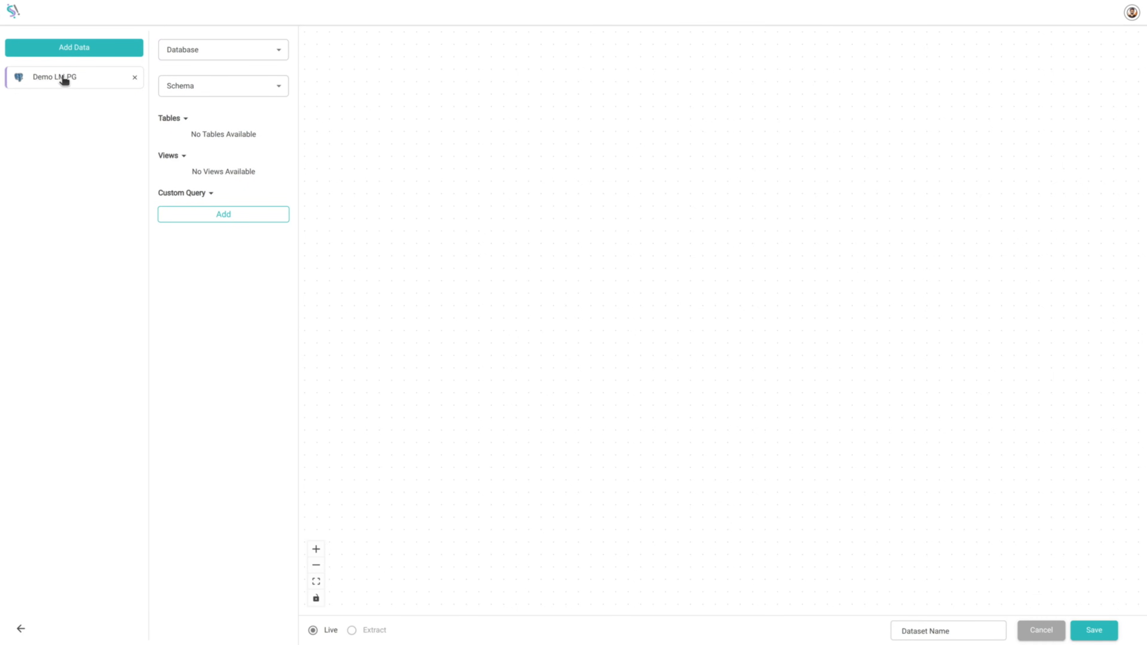
Choose the landmark database and its pos schema as the source of the dataset's tables.
{"action": "left_click", "coordinate": [219, 50]}
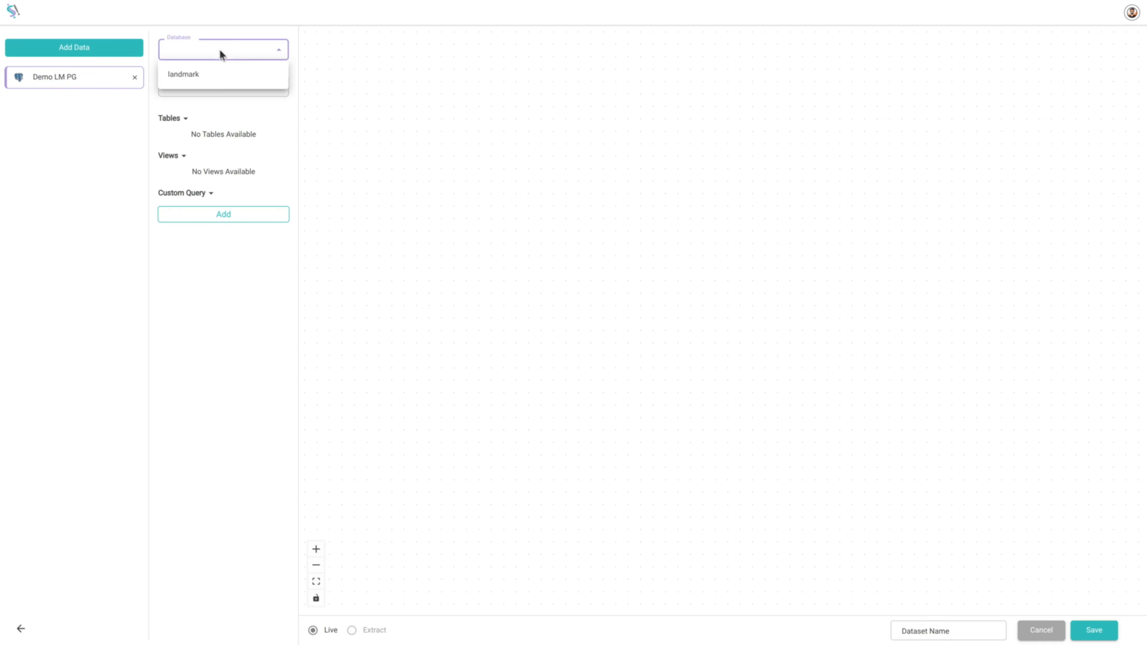
{"action": "left_click", "coordinate": [209, 79]}
{"action": "left_click", "coordinate": [232, 90]}
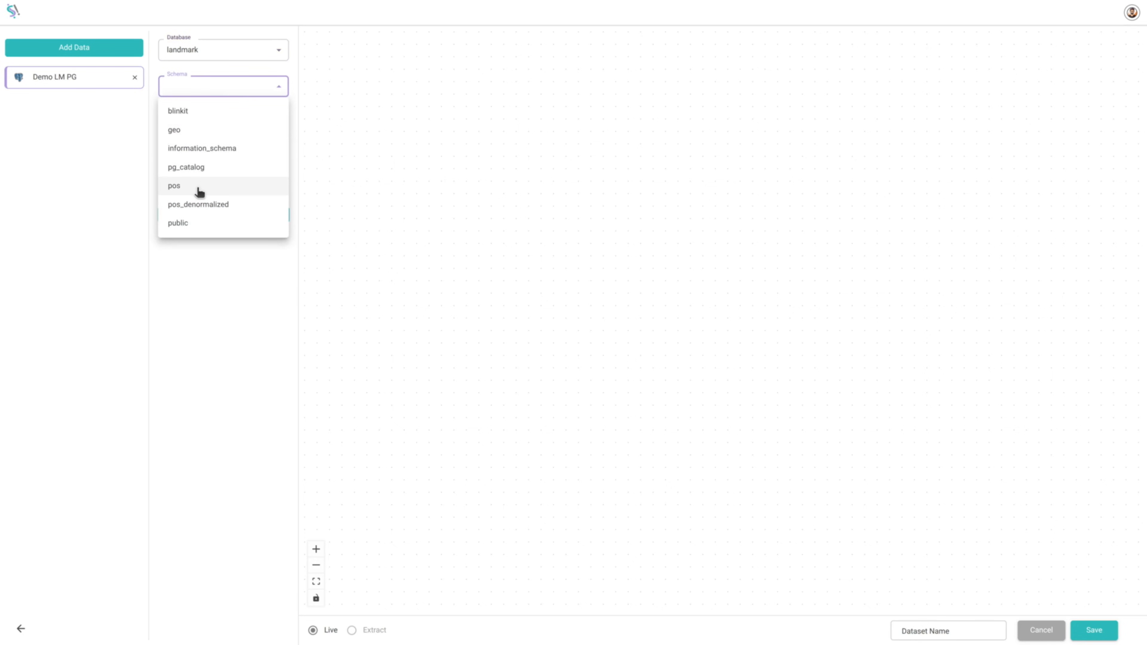
{"action": "left_click", "coordinate": [199, 191]}
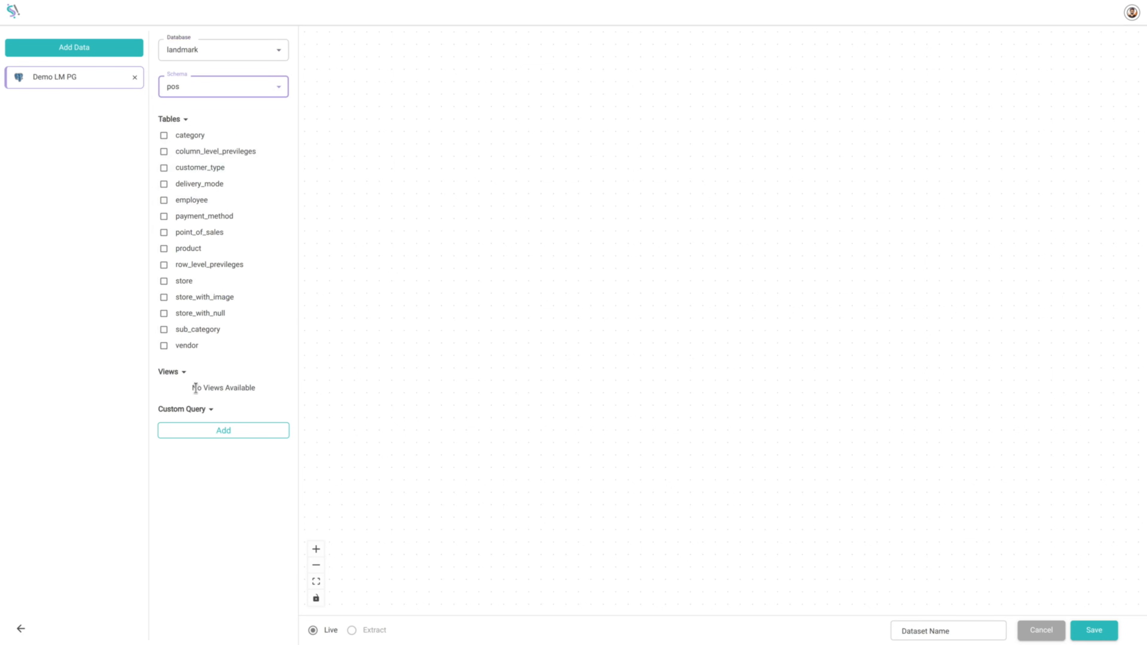
Look at the empty custom query editor without adding a query, and preview the rows of the point_of_sales table.
{"action": "left_click", "coordinate": [234, 433]}
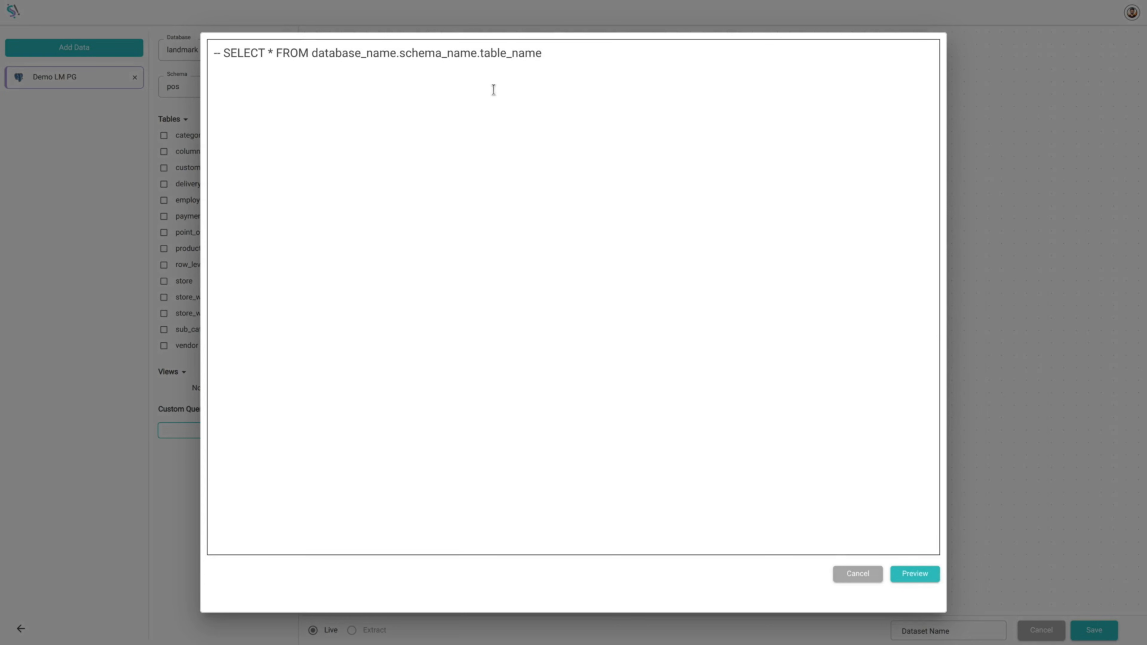
{"action": "left_click", "coordinate": [861, 575]}
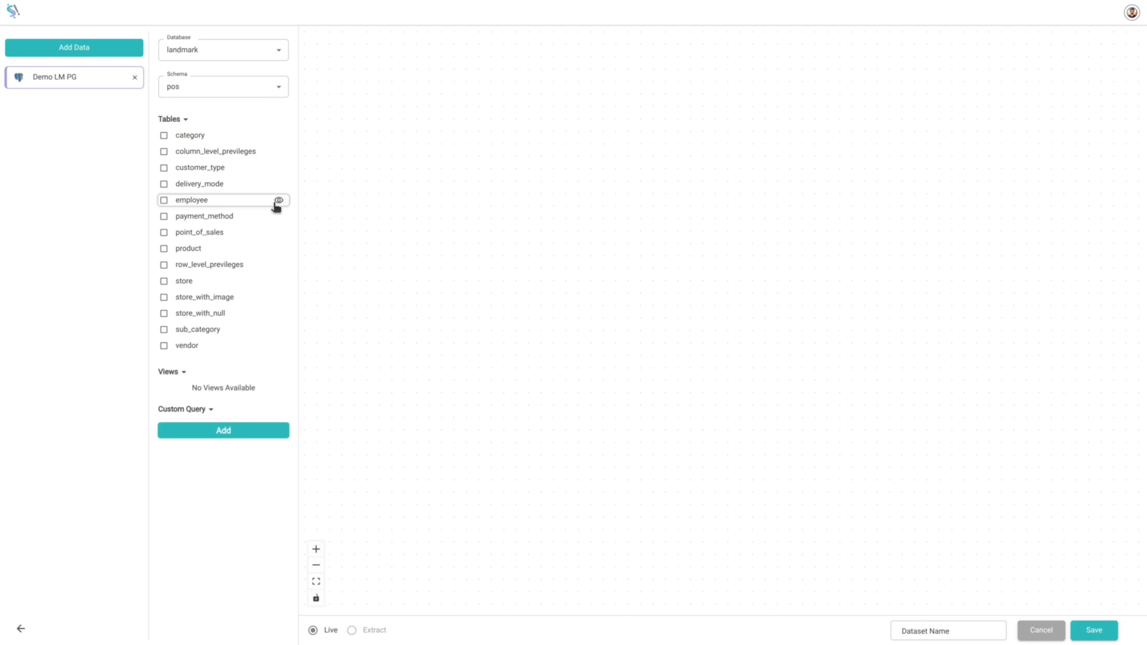
{"action": "mouse_move", "coordinate": [268, 235]}
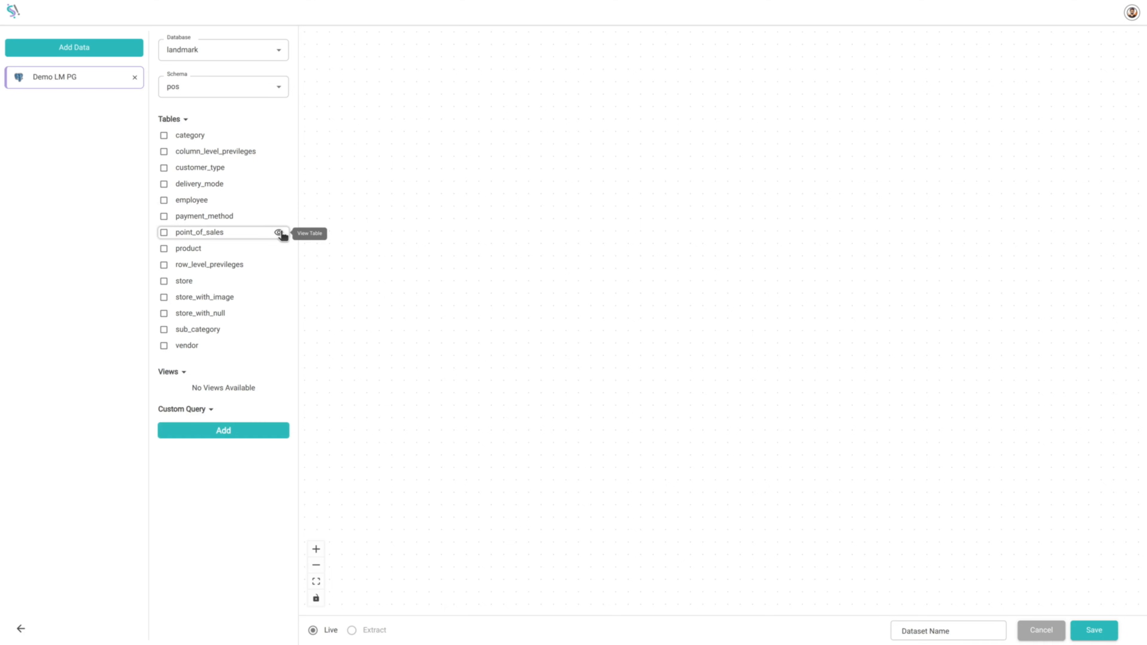
{"action": "left_click", "coordinate": [279, 234]}
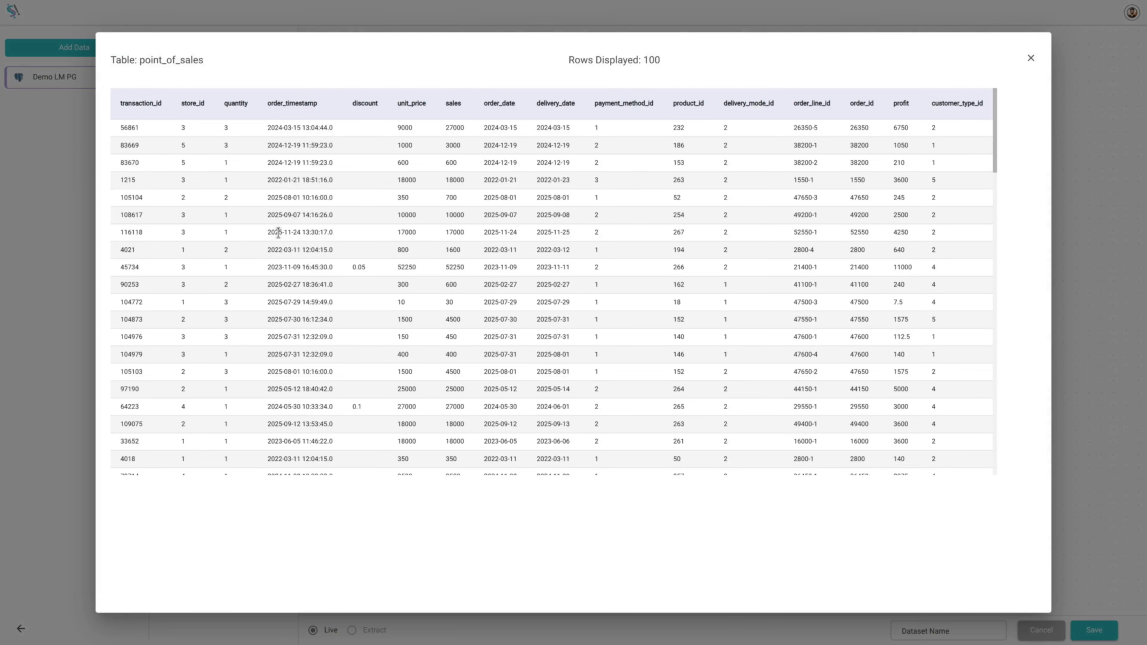
{"action": "scroll", "coordinate": [574, 253], "scroll_direction": "down", "scroll_amount": 8}
{"action": "scroll", "coordinate": [580, 265], "scroll_direction": "up", "scroll_amount": 8}
{"action": "left_click", "coordinate": [1032, 59]}
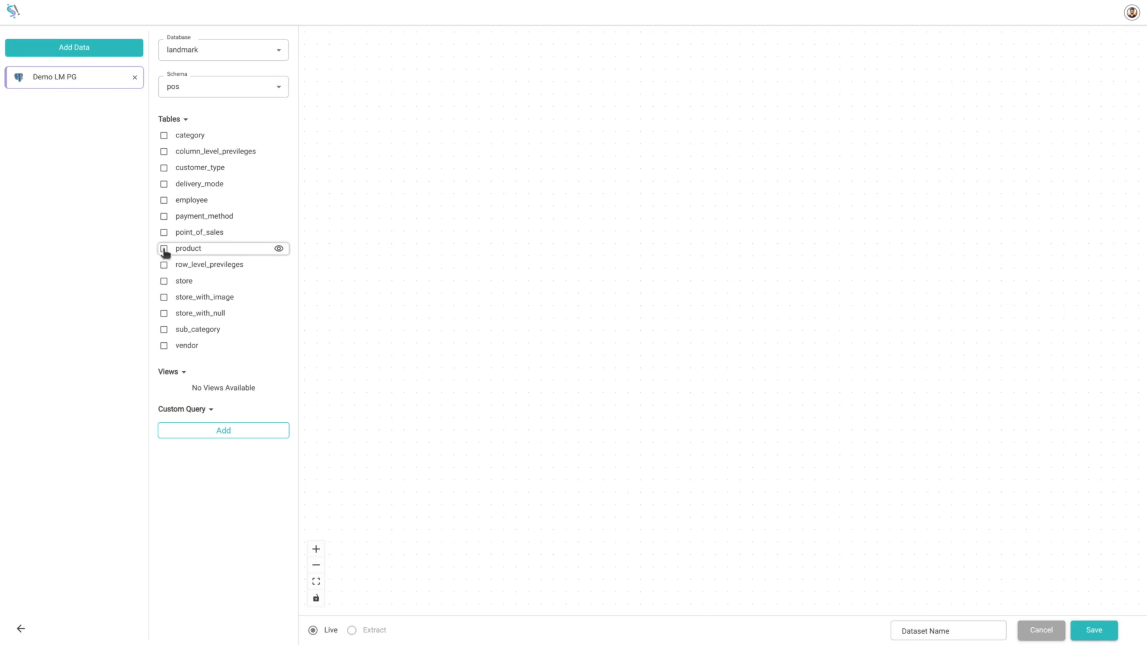
Add the point_of_sales, store, customer_type and payment_method tables to the dataset canvas.
{"action": "left_click", "coordinate": [163, 232]}
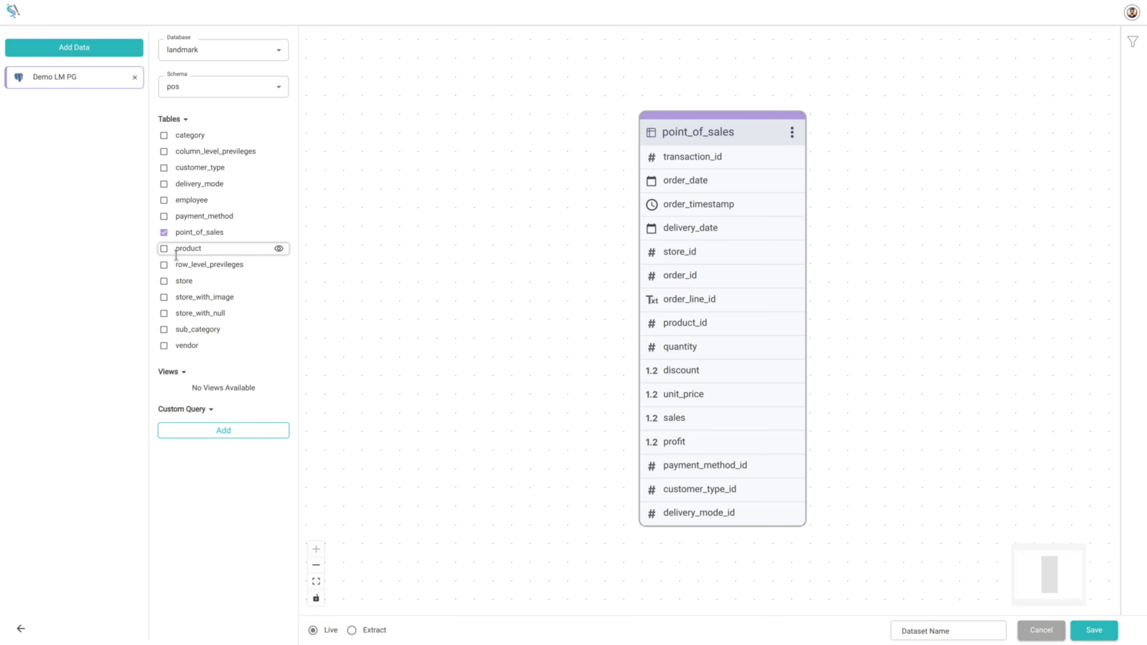
{"action": "left_click", "coordinate": [164, 281]}
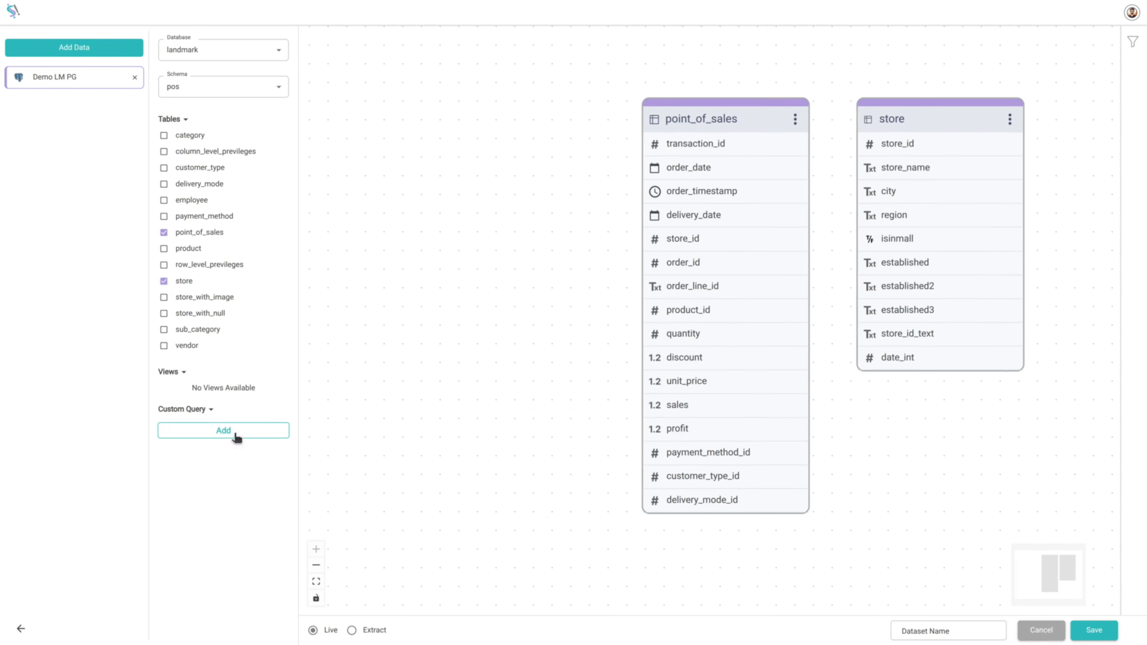
{"action": "left_click", "coordinate": [164, 168]}
{"action": "left_click", "coordinate": [163, 216]}
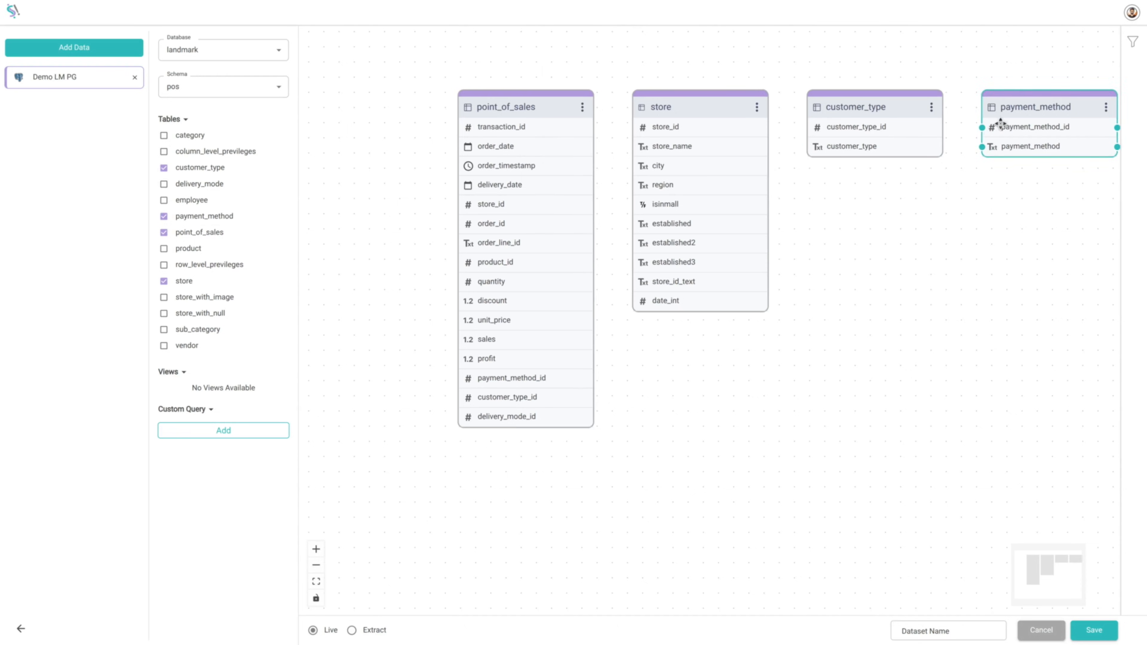
Arrange payment_method and customer_type to the left of point_of_sales, with store spaced out to its right, and check the store table's available actions.
{"action": "left_click_drag", "start_coordinate": [995, 106], "coordinate": [371, 120]}
{"action": "left_click_drag", "start_coordinate": [1067, 158], "coordinate": [464, 443]}
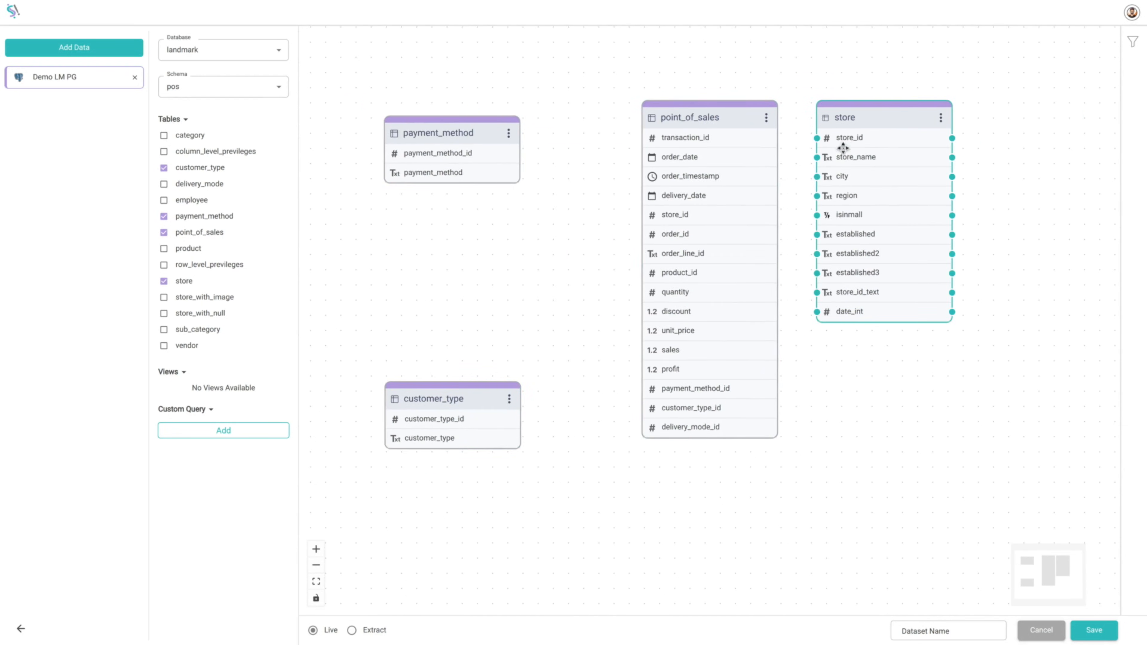
{"action": "left_click_drag", "start_coordinate": [868, 121], "coordinate": [931, 133]}
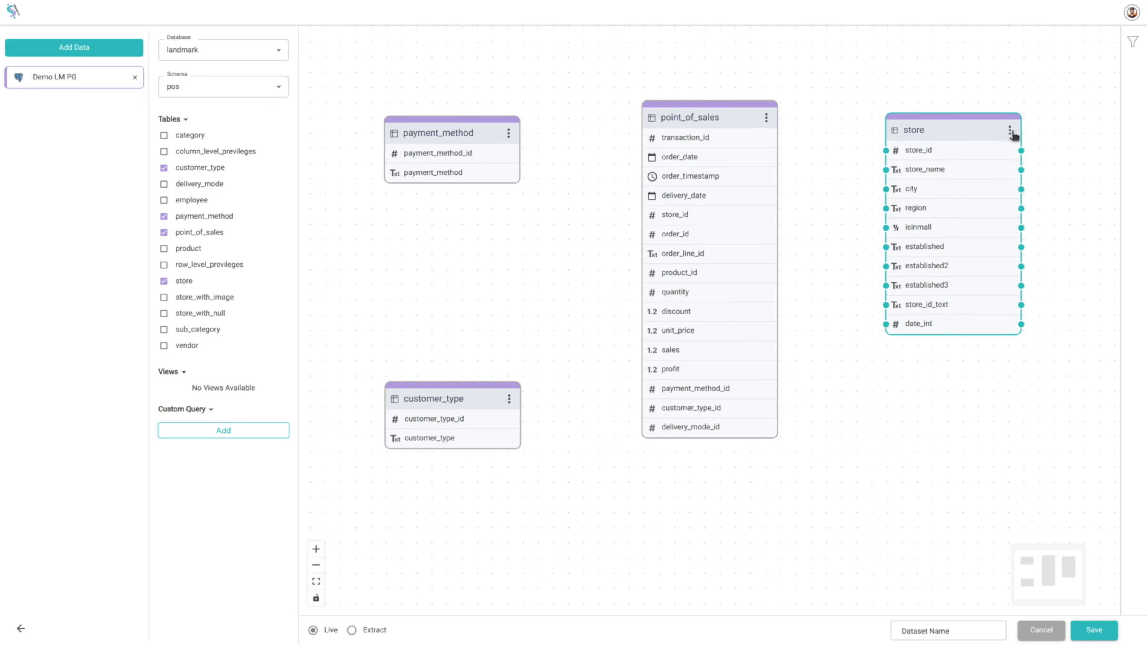
{"action": "left_click", "coordinate": [1011, 131]}
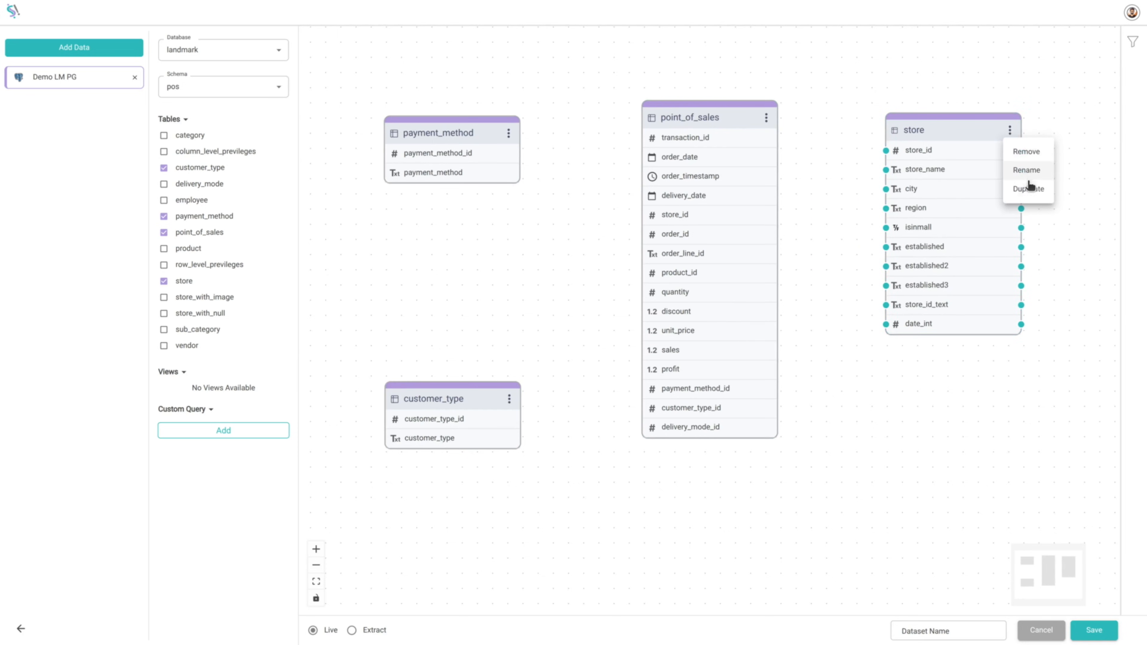
{"action": "left_click", "coordinate": [1078, 287]}
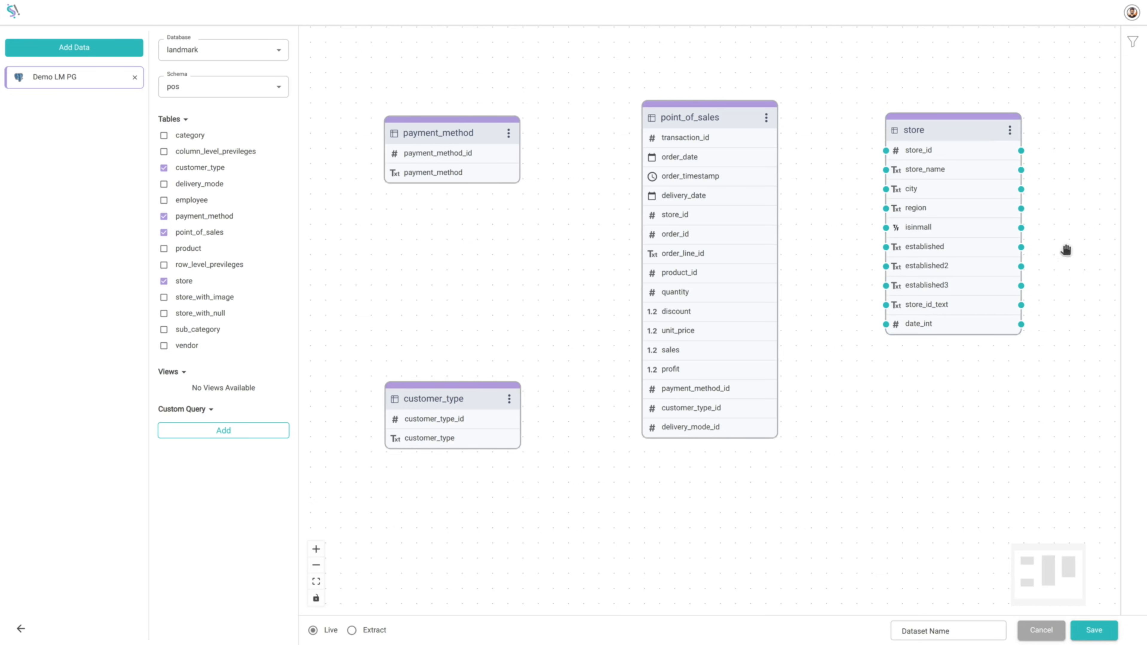
Relate store to point_of_sales on store_id, with unique store rows, repeatable point_of_sales rows and only matching rows kept on both sides.
{"action": "left_click_drag", "start_coordinate": [887, 149], "coordinate": [787, 218]}
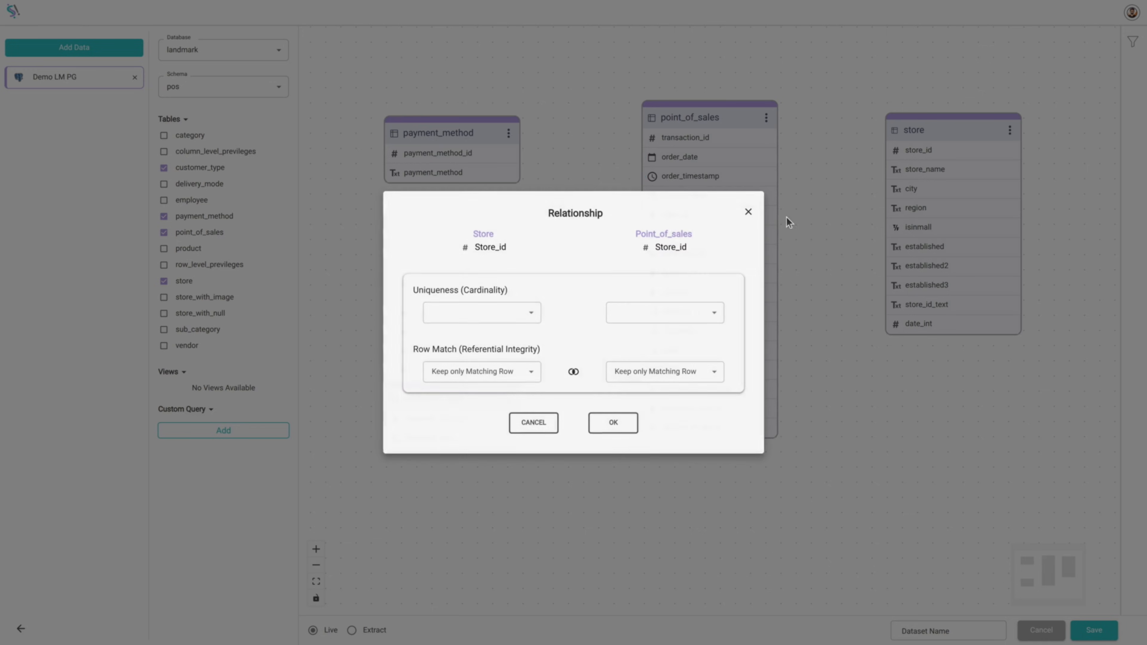
{"action": "left_click", "coordinate": [475, 313]}
{"action": "left_click", "coordinate": [475, 340]}
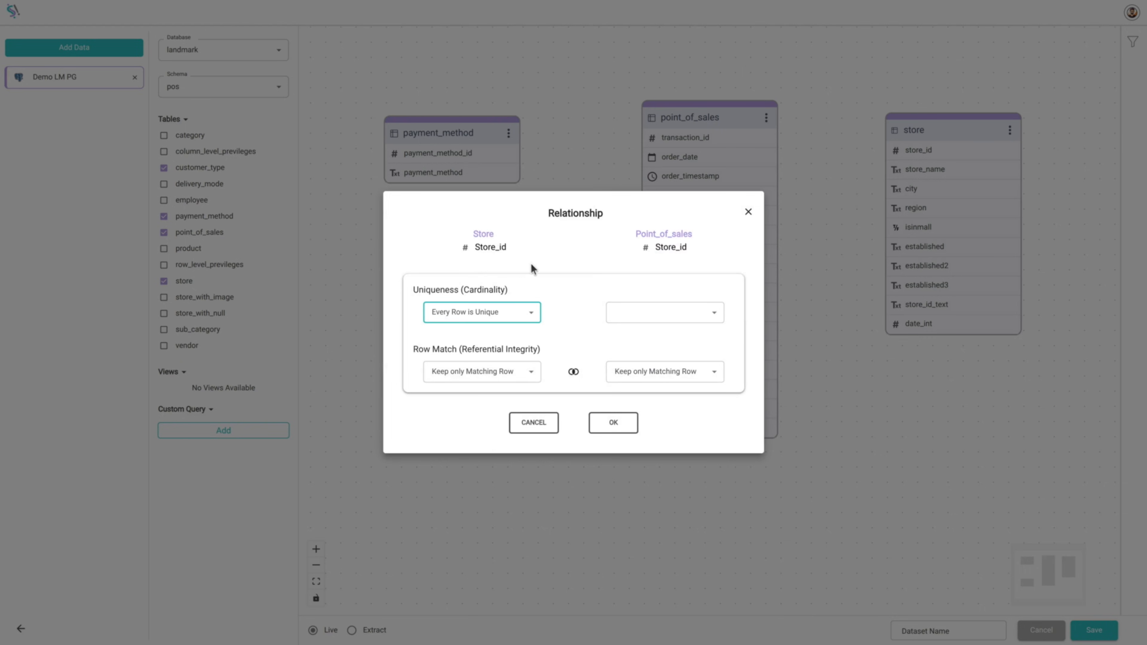
{"action": "left_click", "coordinate": [633, 316]}
{"action": "left_click", "coordinate": [657, 357]}
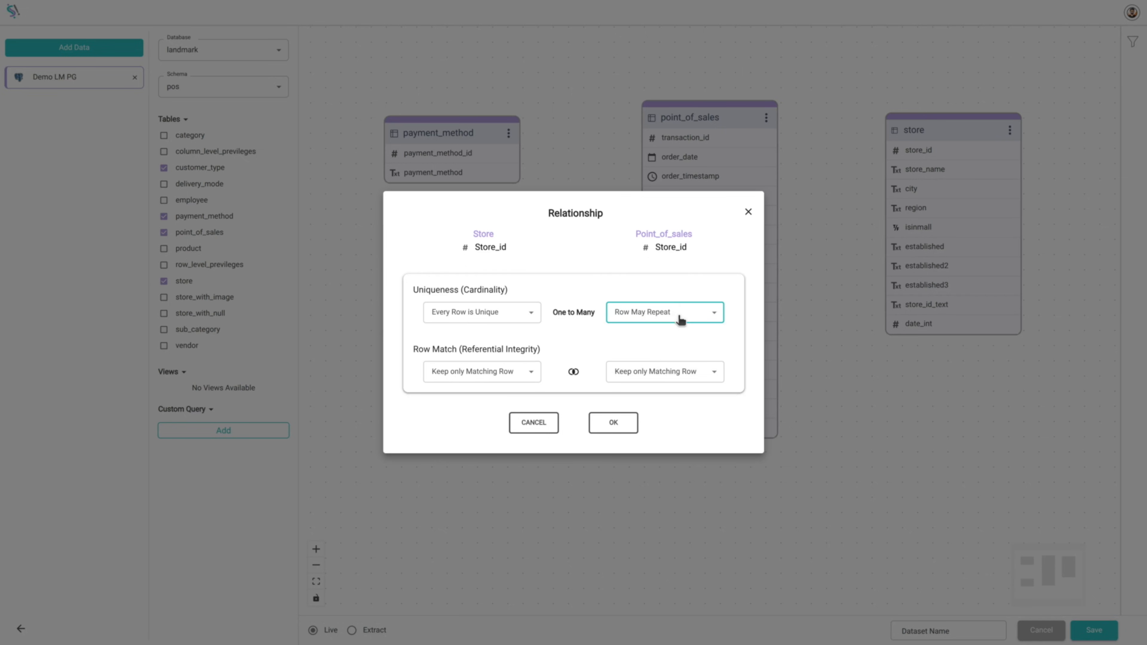
{"action": "left_click", "coordinate": [494, 372]}
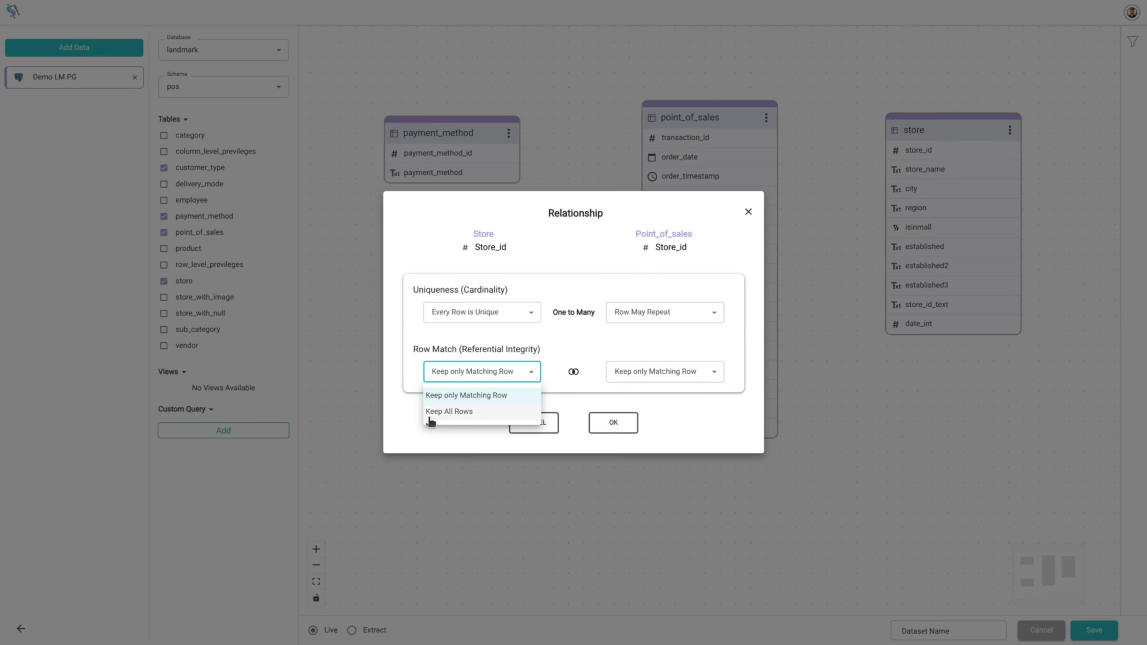
{"action": "left_click", "coordinate": [514, 369]}
{"action": "left_click", "coordinate": [613, 422]}
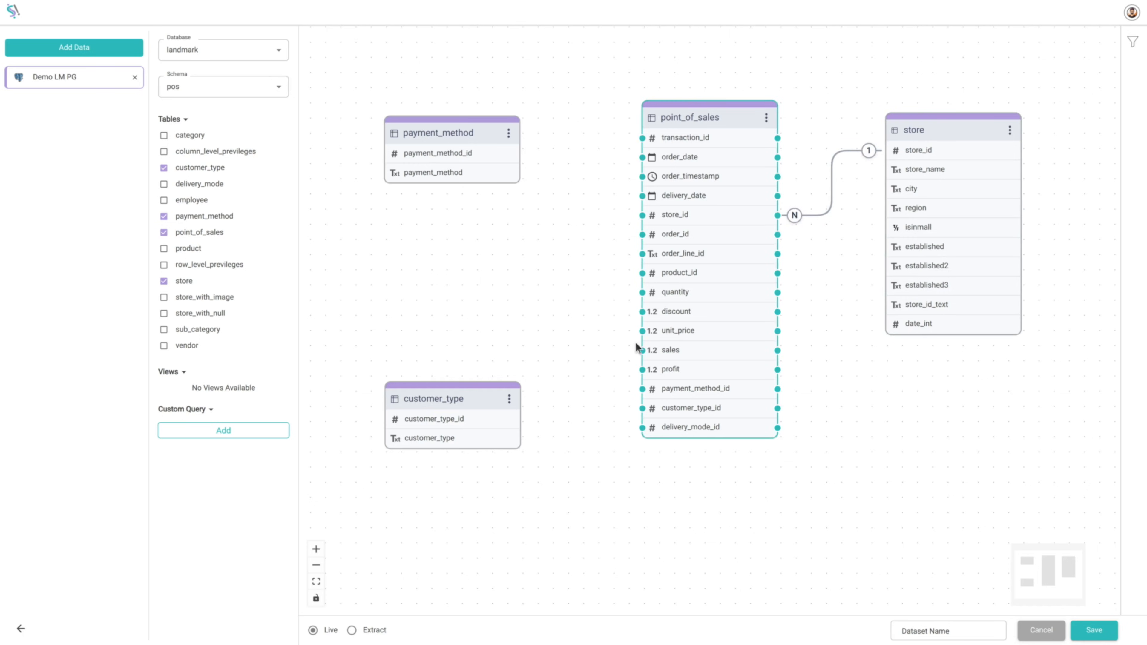
Relate customer_type to point_of_sales on customer_type_id as a one-to-many relationship, with unique customer_type rows and repeatable point_of_sales rows.
{"action": "left_click_drag", "start_coordinate": [523, 420], "coordinate": [647, 408]}
{"action": "left_click", "coordinate": [482, 319]}
{"action": "left_click", "coordinate": [465, 335]}
{"action": "left_click", "coordinate": [650, 317]}
{"action": "left_click", "coordinate": [650, 352]}
{"action": "left_click", "coordinate": [613, 423]}
Relate payment_method to point_of_sales on payment_method_id as one-to-many, and shift point_of_sales slightly on the canvas.
{"action": "left_click_drag", "start_coordinate": [522, 155], "coordinate": [647, 389]}
{"action": "left_click", "coordinate": [482, 314]}
{"action": "left_click", "coordinate": [481, 335]}
{"action": "left_click", "coordinate": [650, 313]}
{"action": "left_click", "coordinate": [636, 352]}
{"action": "left_click", "coordinate": [614, 422]}
{"action": "left_click_drag", "start_coordinate": [737, 522], "coordinate": [740, 539]}
{"action": "mouse_move", "coordinate": [723, 153]}
{"action": "left_mouse_down"}
{"action": "mouse_move", "coordinate": [748, 95]}
{"action": "mouse_move", "coordinate": [728, 200]}
{"action": "mouse_move", "coordinate": [734, 162]}
{"action": "left_mouse_up"}
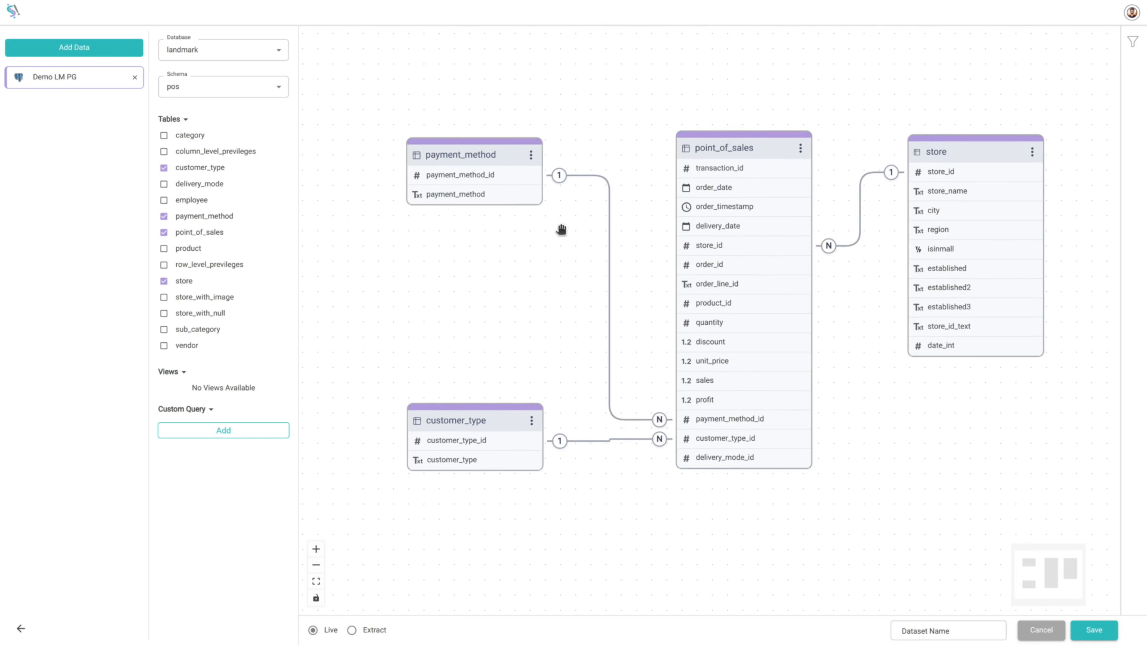
Name the dataset PG Store and save it in the current Demo workspace.
{"action": "left_click", "coordinate": [949, 631]}
{"action": "left_click", "coordinate": [962, 525]}
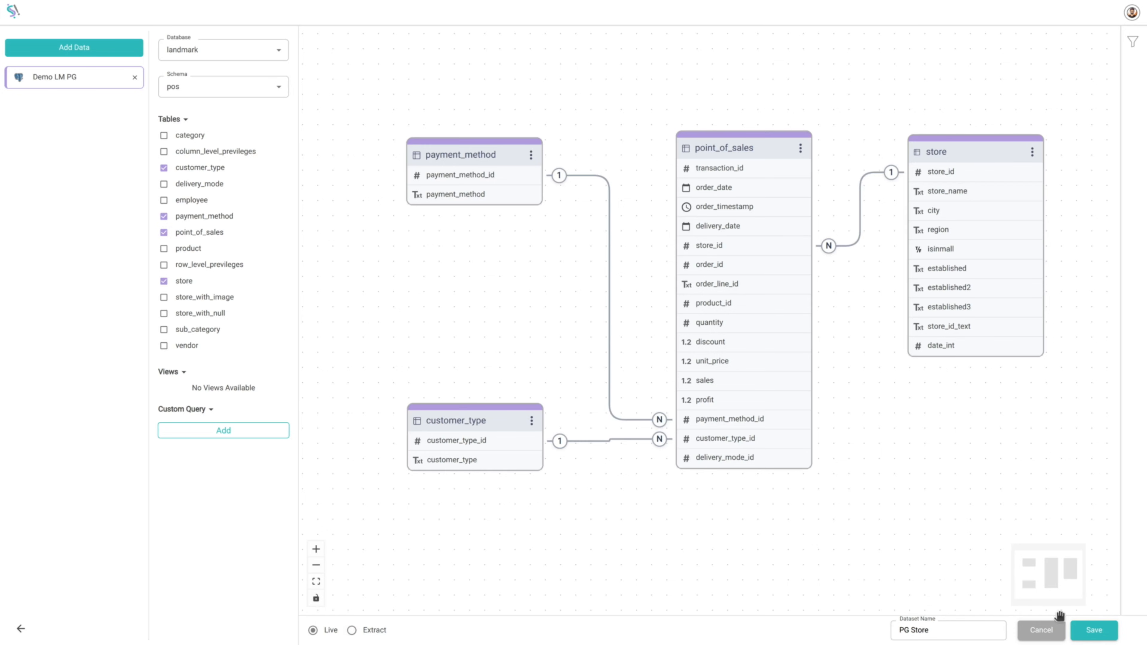
{"action": "left_click", "coordinate": [1099, 632]}
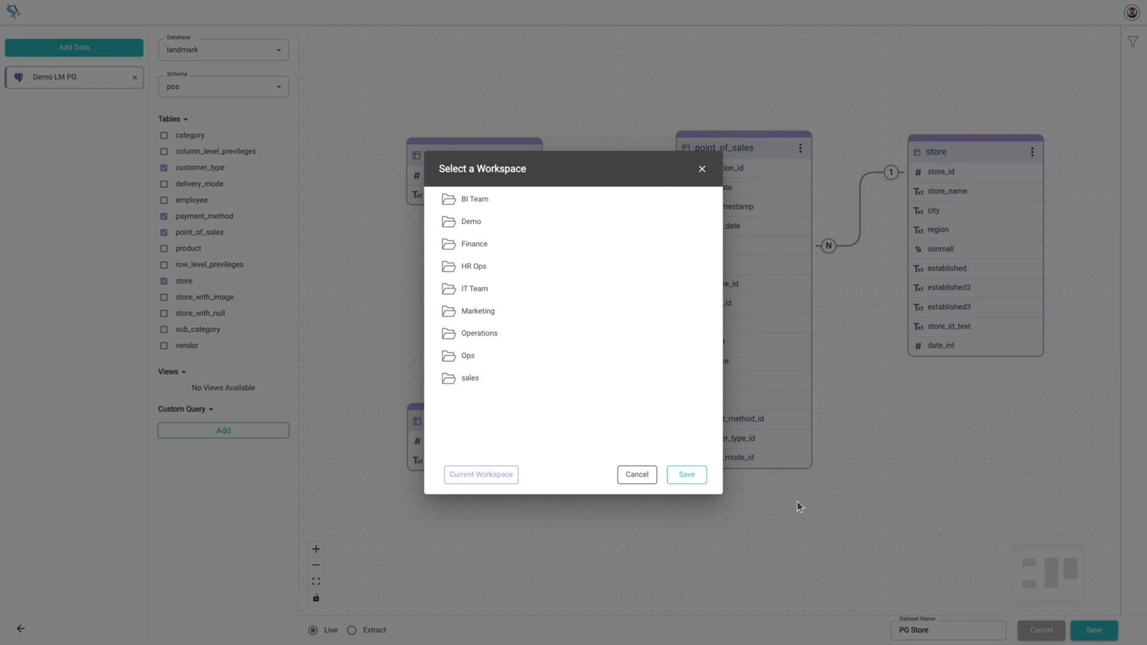
{"action": "left_click", "coordinate": [487, 476]}
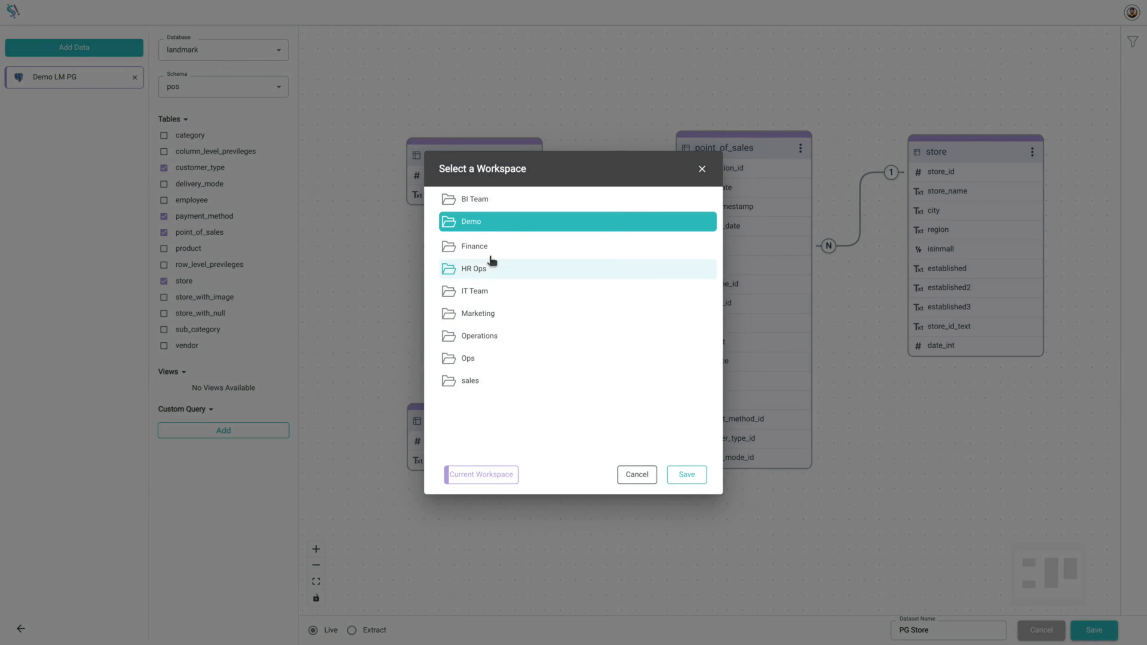
{"action": "left_click", "coordinate": [686, 478]}
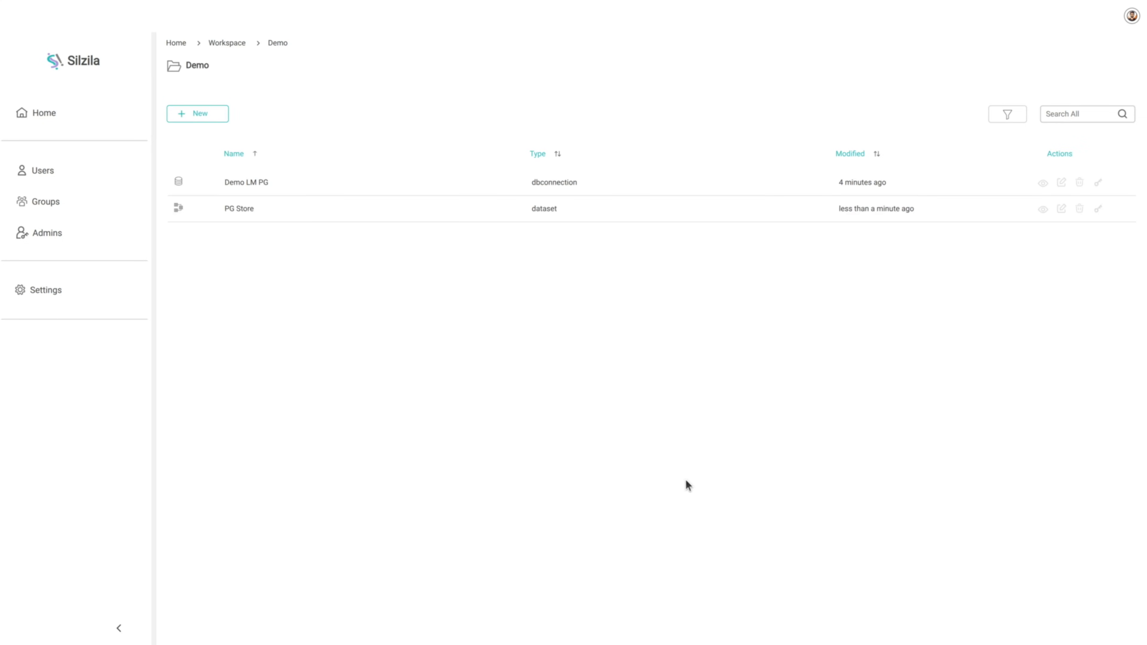
Create a new playbook based on the PG Store dataset from the Demo workspace.
{"action": "left_click", "coordinate": [220, 114]}
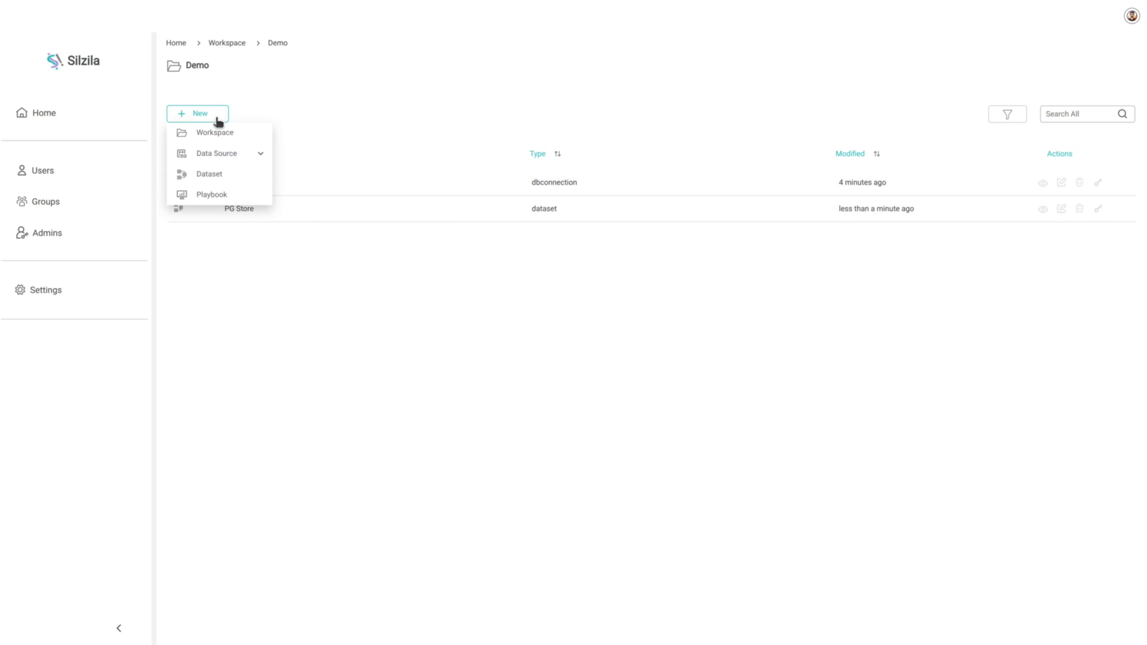
{"action": "left_click", "coordinate": [221, 194]}
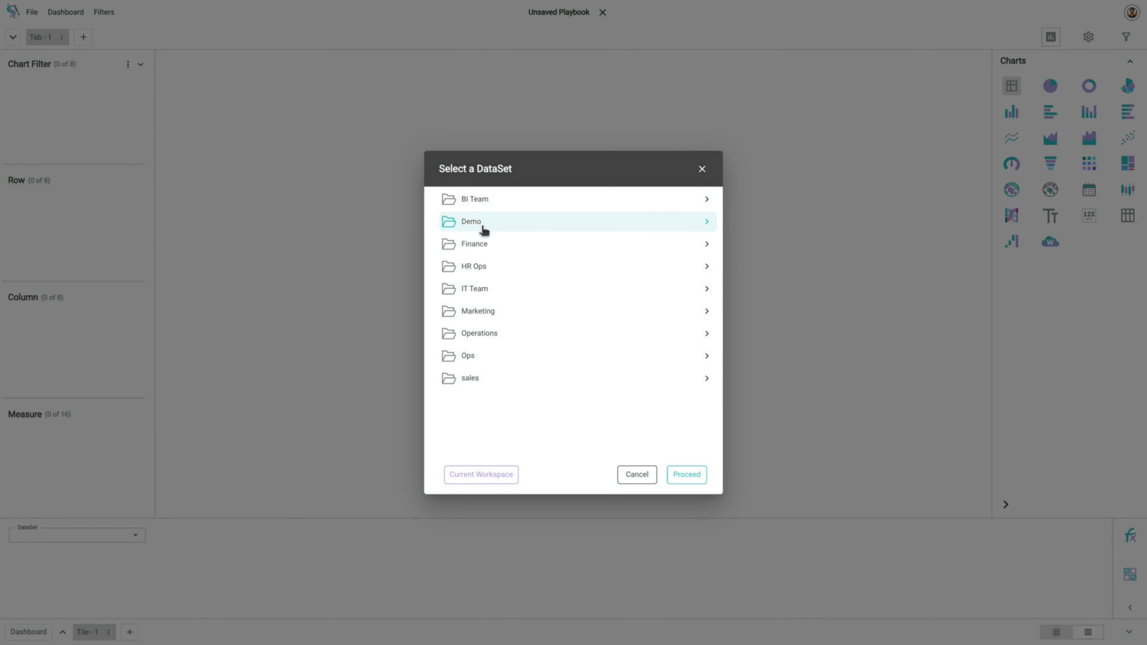
{"action": "left_click", "coordinate": [502, 224]}
{"action": "left_click", "coordinate": [506, 254]}
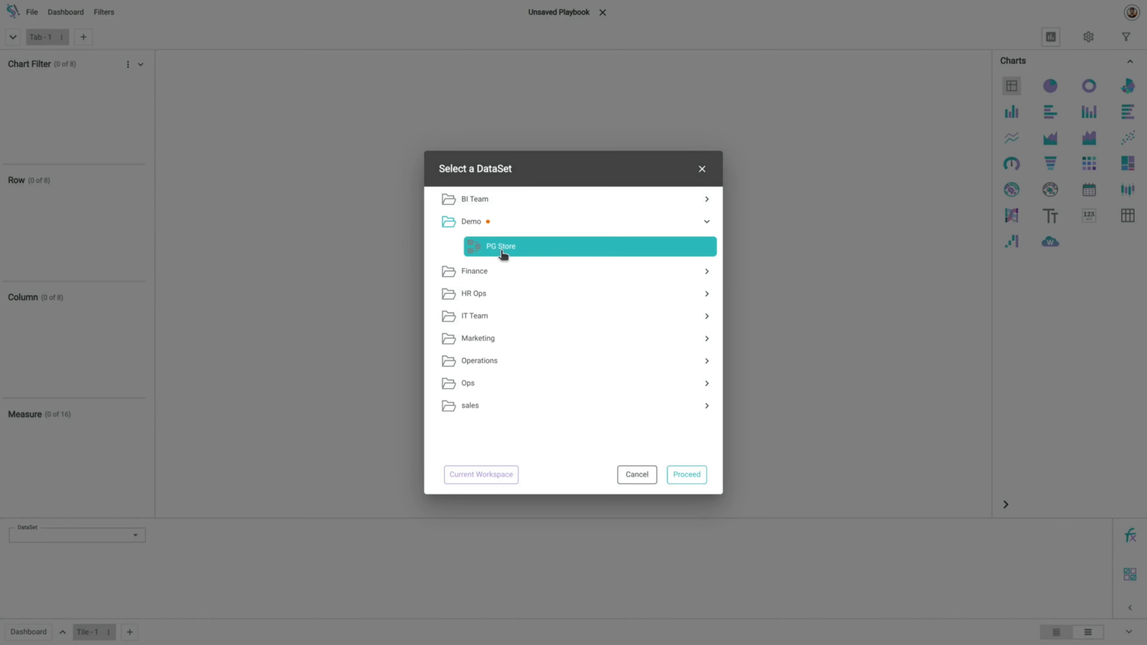
{"action": "left_click", "coordinate": [678, 480]}
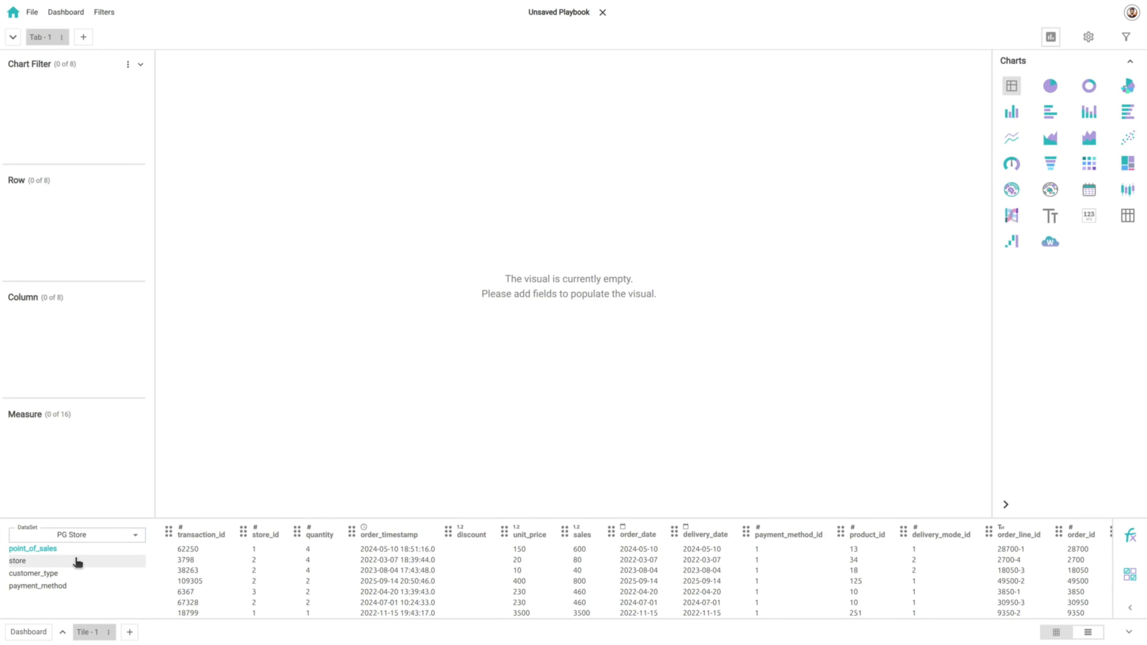
Check the playbook's dataset choices and preview the store, customer_type, payment_method and point_of_sales tables.
{"action": "left_click", "coordinate": [80, 538]}
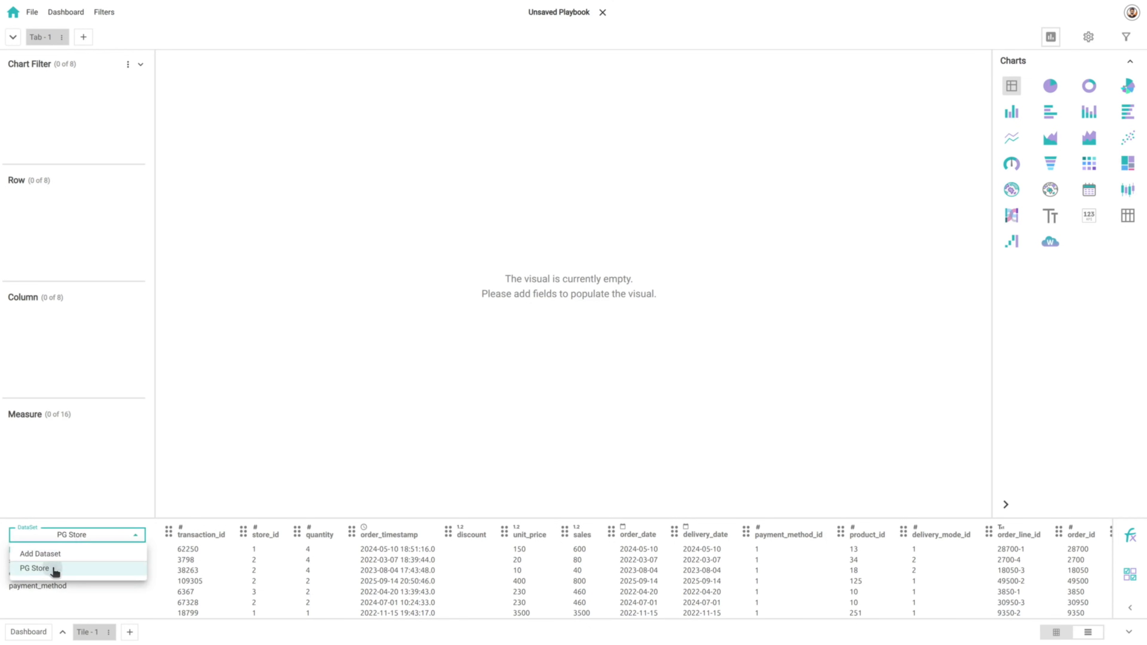
{"action": "left_click", "coordinate": [42, 570]}
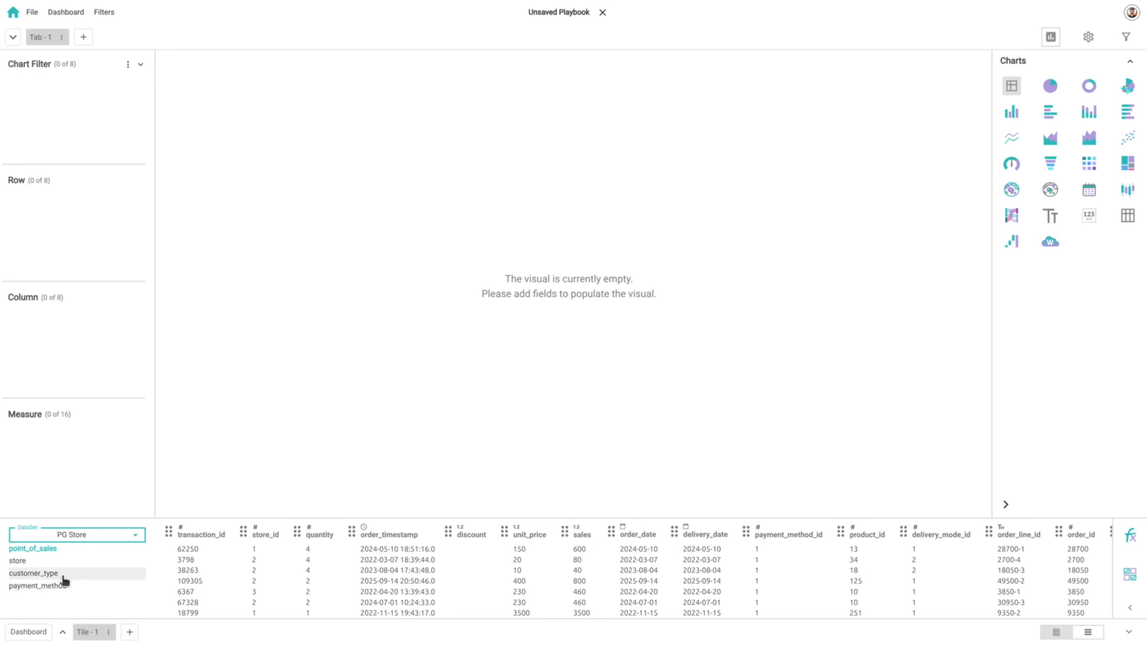
{"action": "left_click", "coordinate": [28, 562]}
{"action": "left_click", "coordinate": [34, 573]}
{"action": "left_click", "coordinate": [37, 586]}
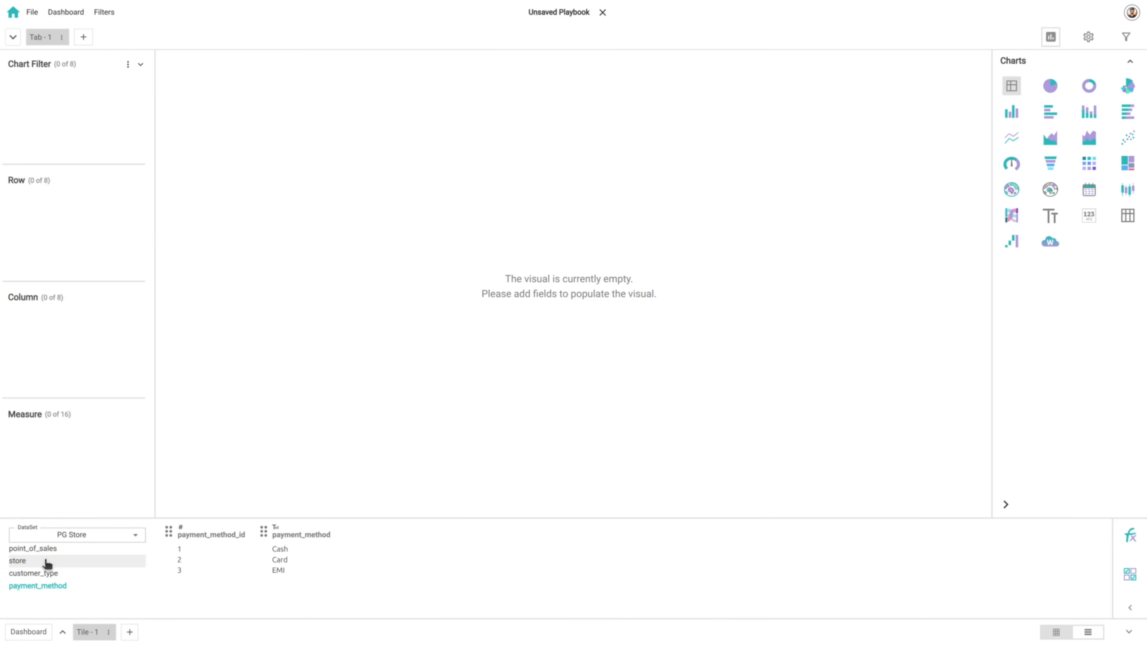
{"action": "left_click", "coordinate": [45, 548]}
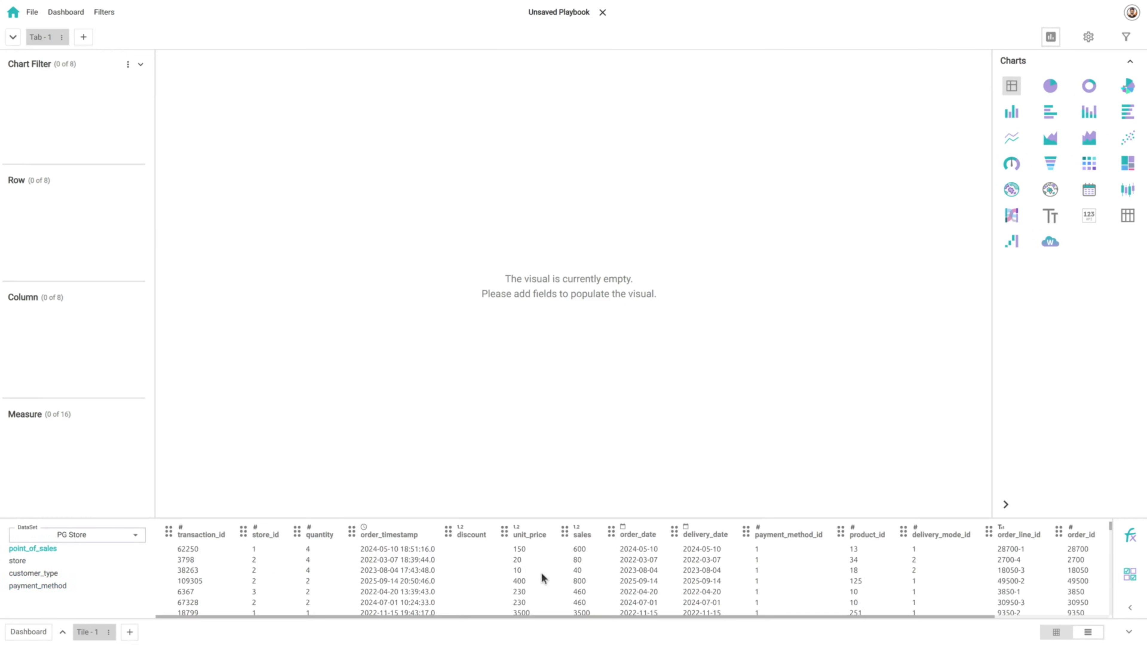
View the point_of_sales fields as a list, return to the tabular preview, and briefly hide the table view.
{"action": "left_click", "coordinate": [1091, 636]}
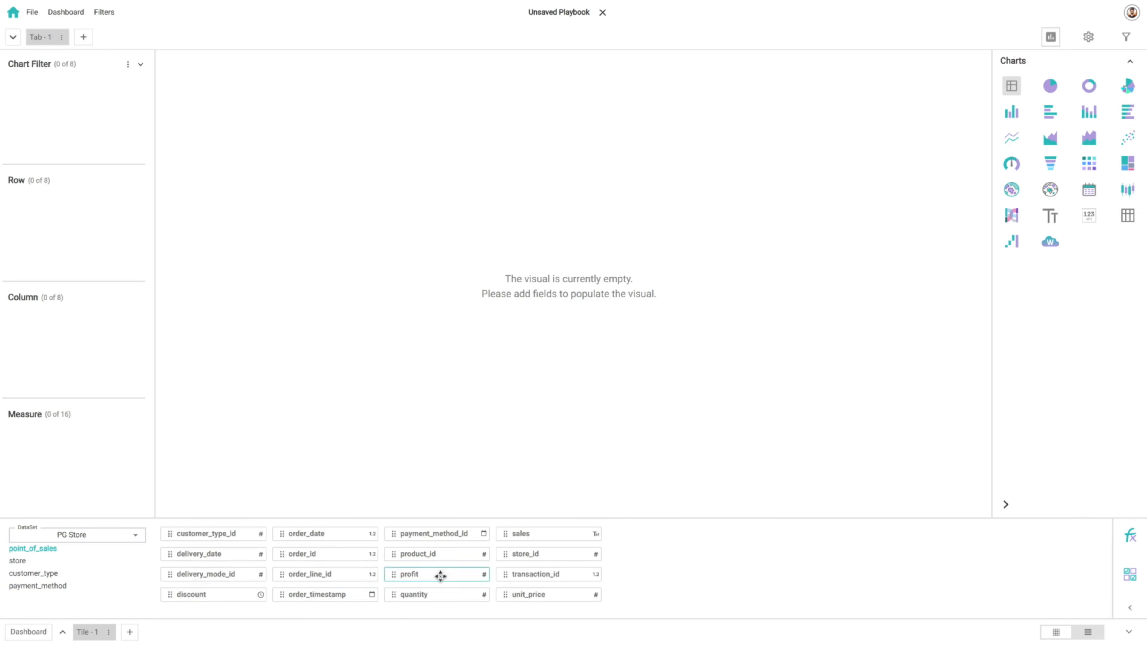
{"action": "left_click", "coordinate": [1057, 634]}
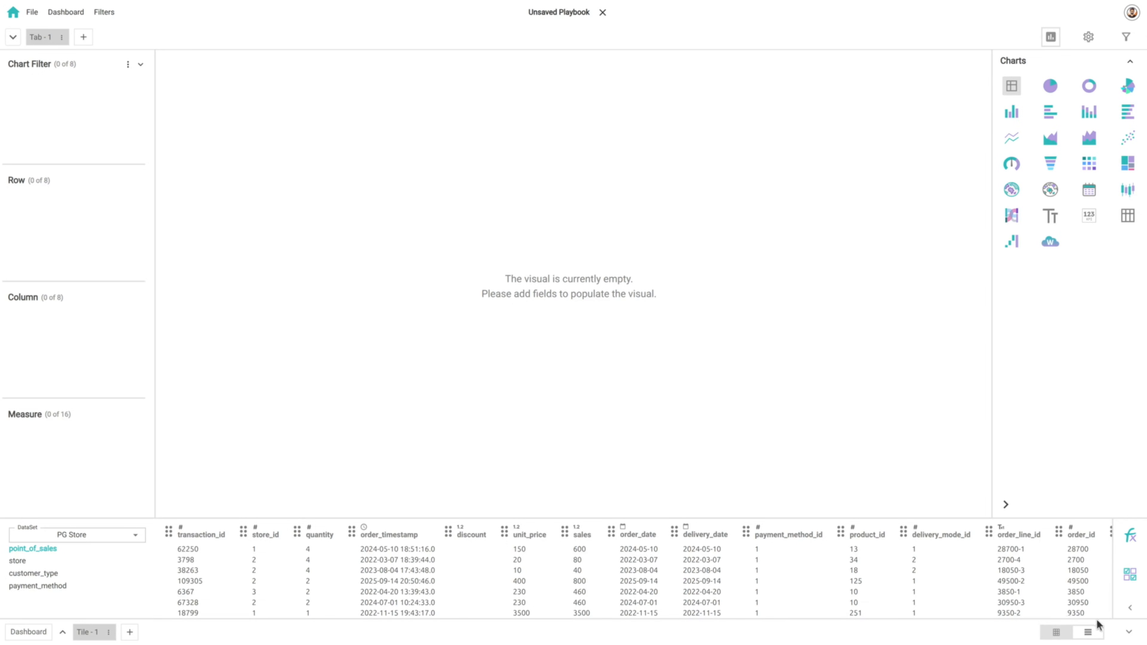
{"action": "left_click", "coordinate": [1131, 634]}
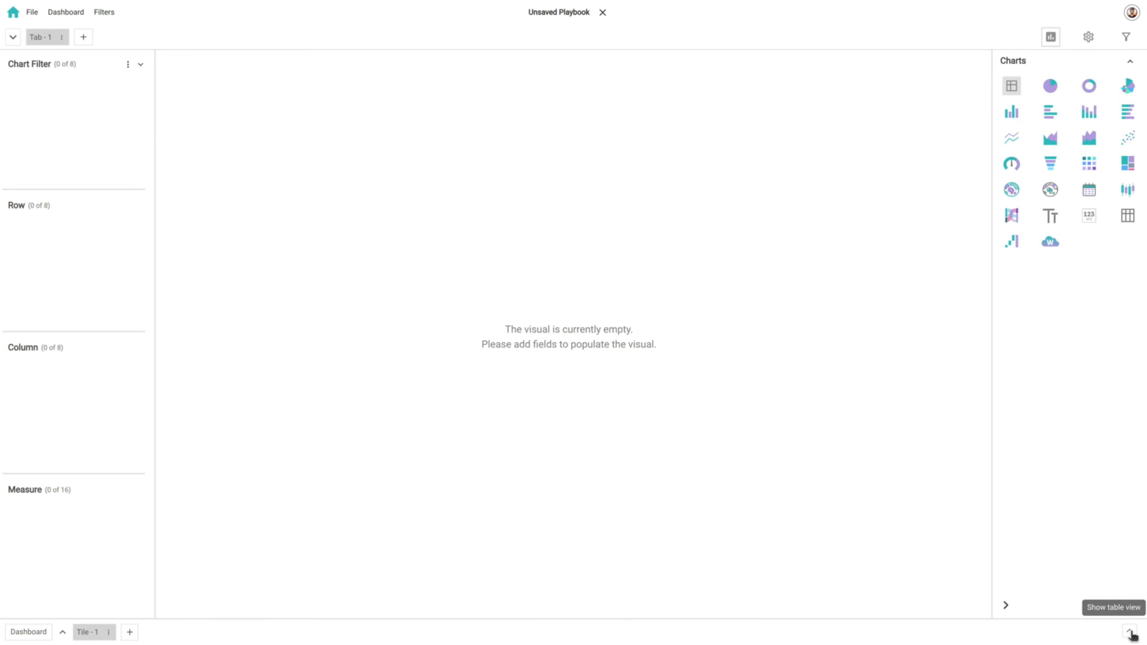
{"action": "left_click", "coordinate": [1130, 635]}
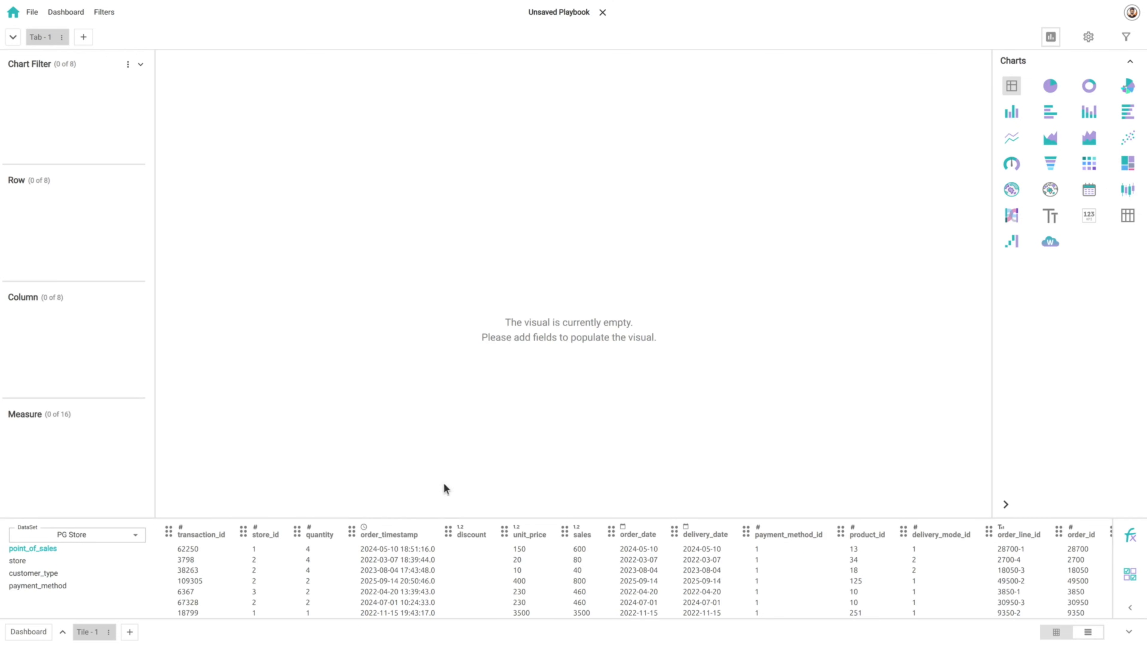
Build a cross tab with store region as rows and the sum of sales as measure, and check the sales measure's aggregation options.
{"action": "left_click", "coordinate": [40, 563]}
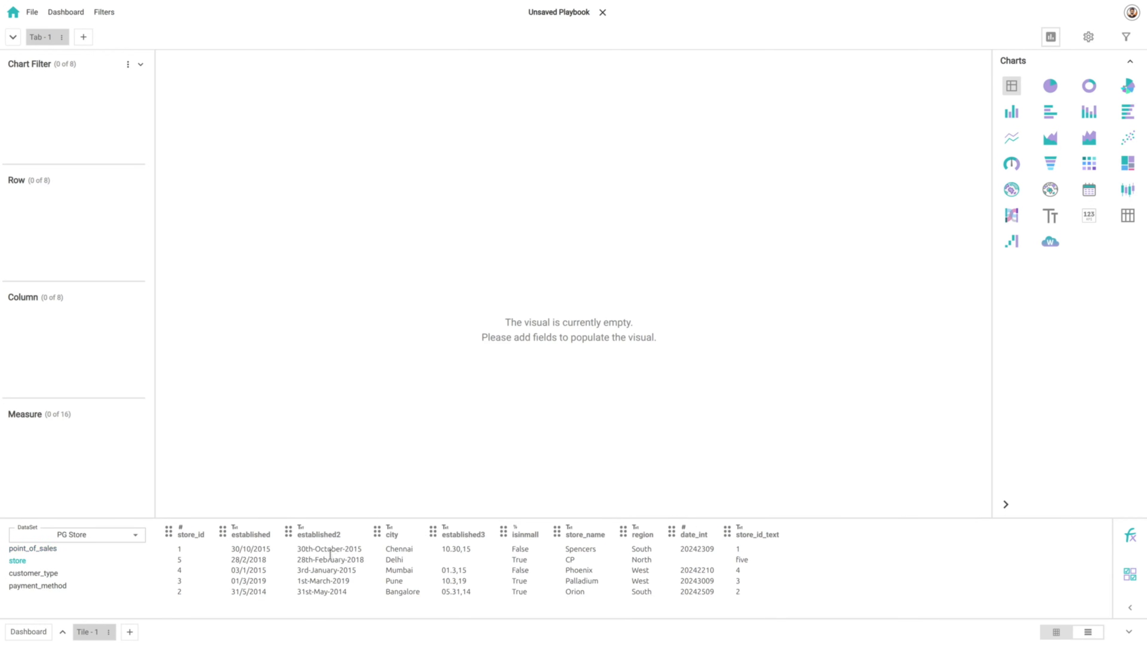
{"action": "left_click_drag", "start_coordinate": [641, 534], "coordinate": [65, 212]}
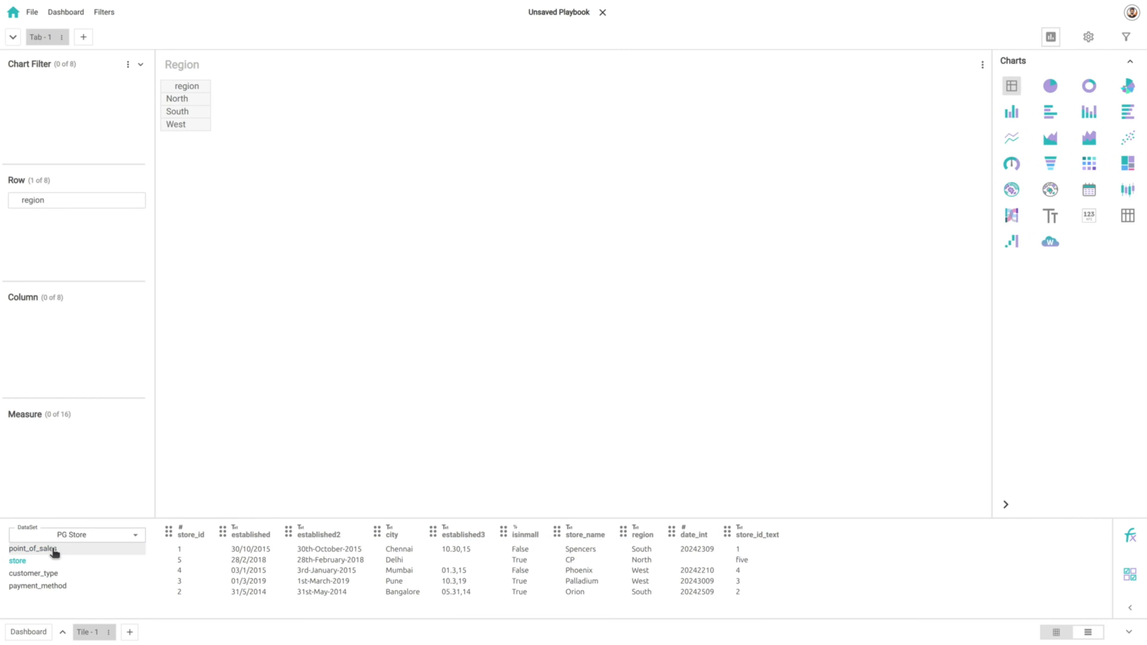
{"action": "left_click", "coordinate": [53, 549]}
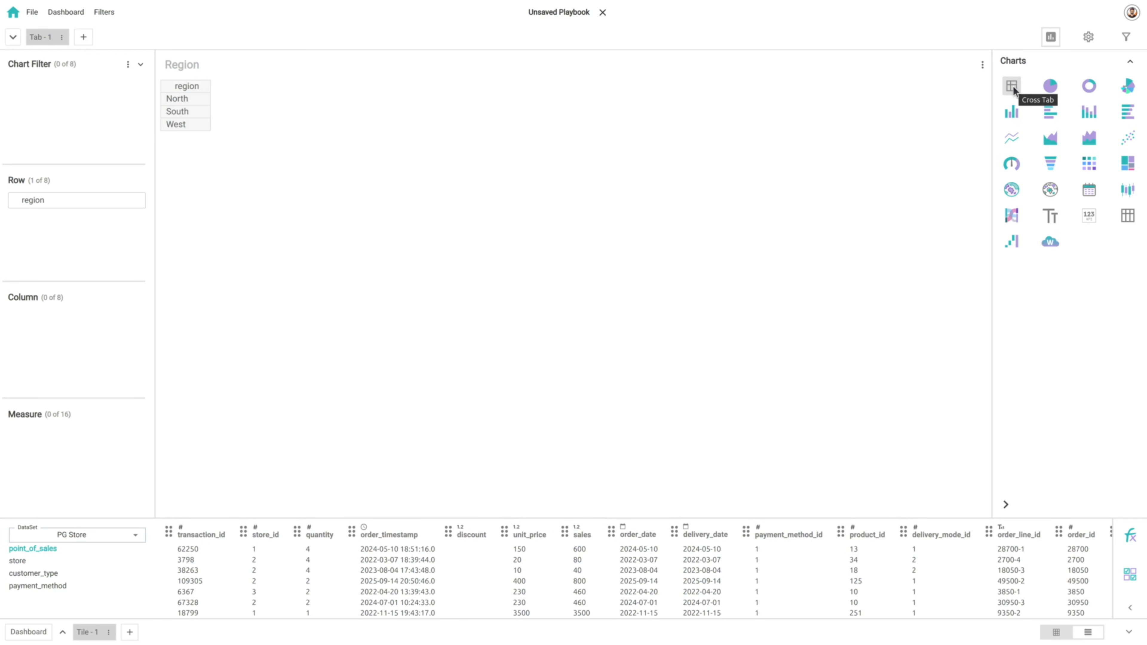
{"action": "left_click_drag", "start_coordinate": [583, 536], "coordinate": [97, 471]}
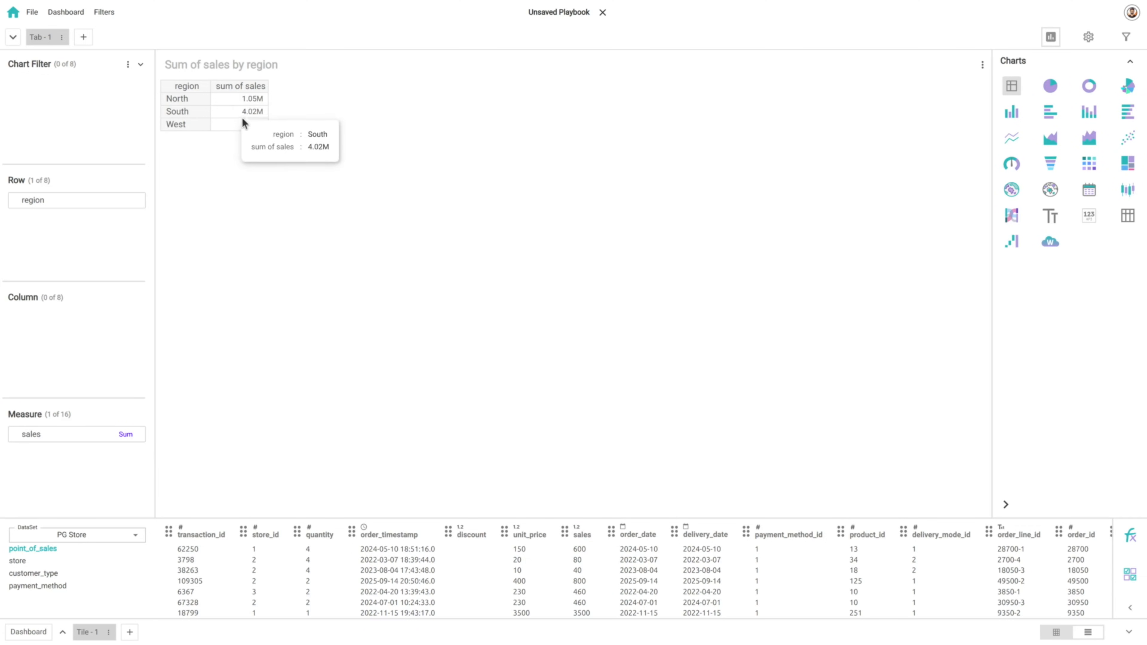
{"action": "left_click", "coordinate": [138, 436]}
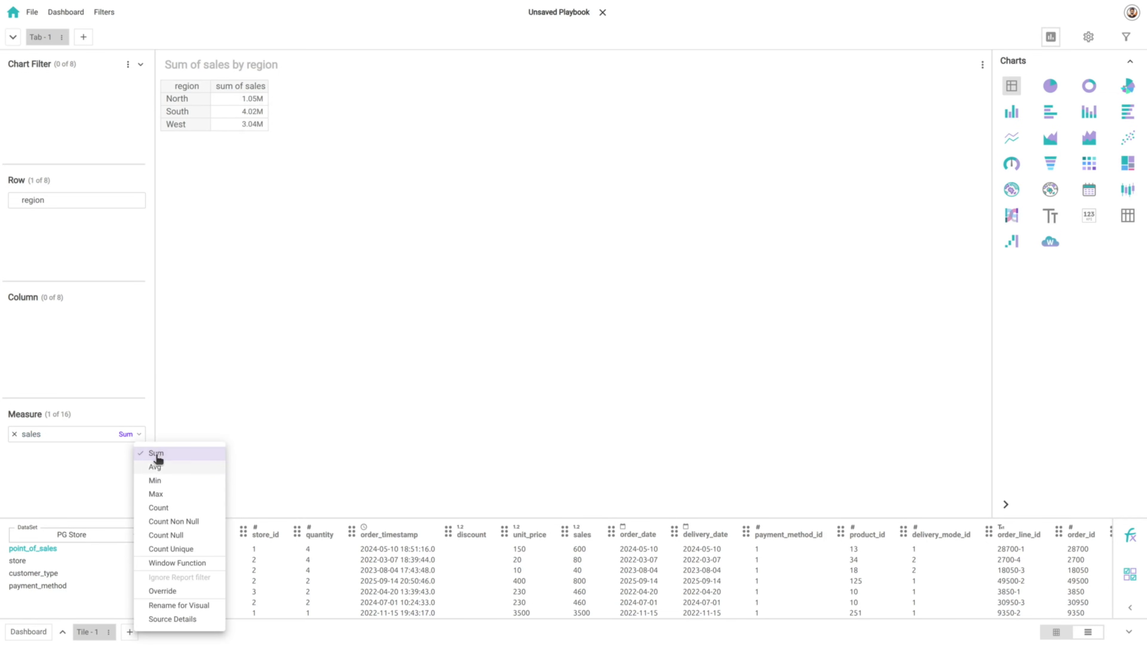
{"action": "left_click", "coordinate": [115, 466]}
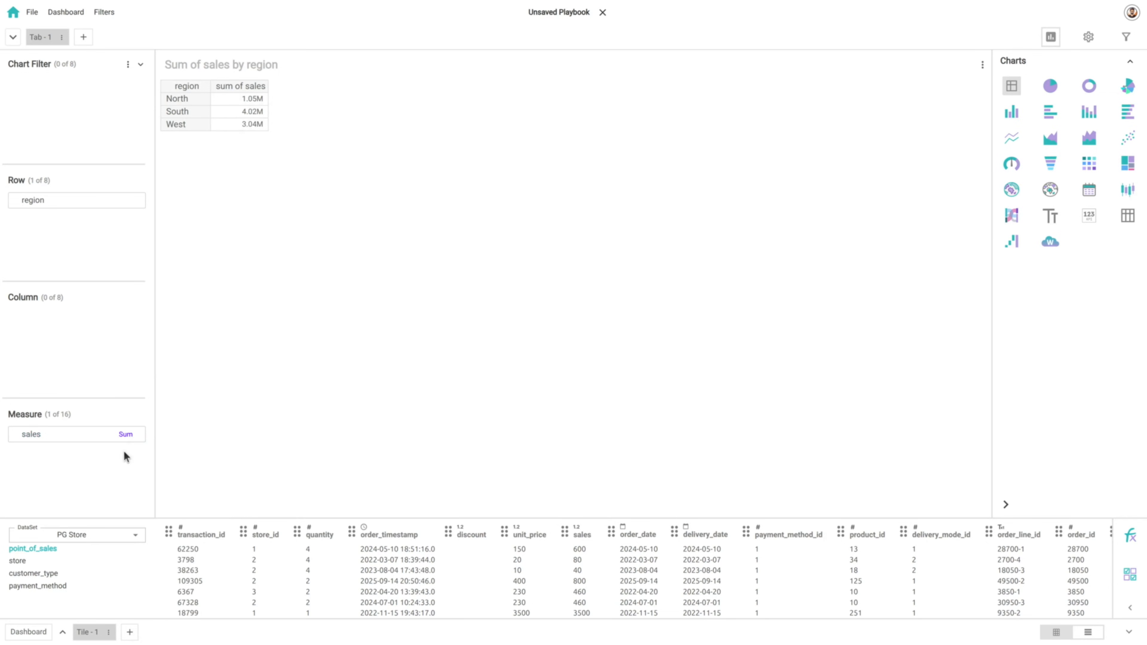
Change the cross tab to a vertical bar chart and add profit from point_of_sales as a second measure.
{"action": "left_click", "coordinate": [1010, 116]}
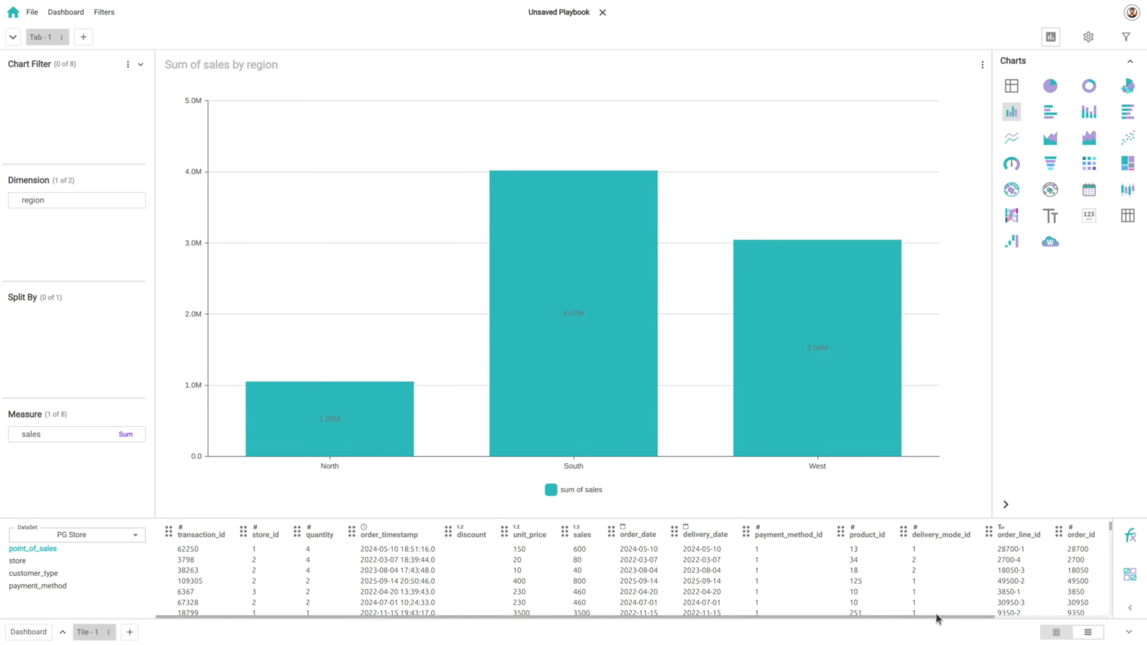
{"action": "left_click_drag", "start_coordinate": [936, 614], "coordinate": [1079, 623]}
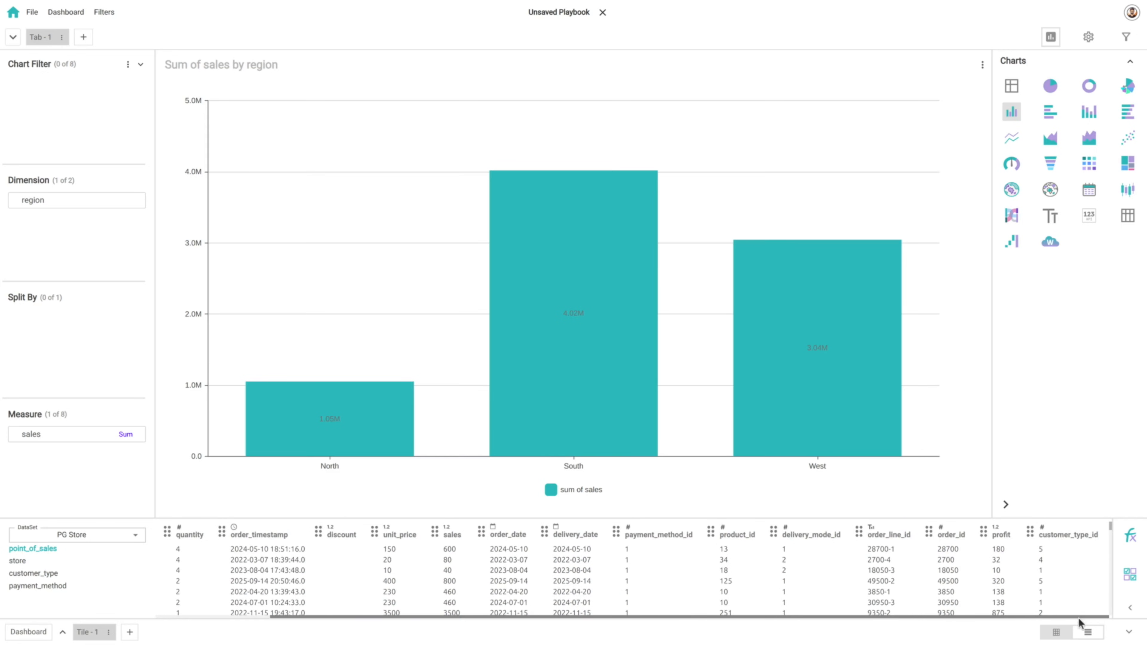
{"action": "left_click_drag", "start_coordinate": [996, 533], "coordinate": [90, 464]}
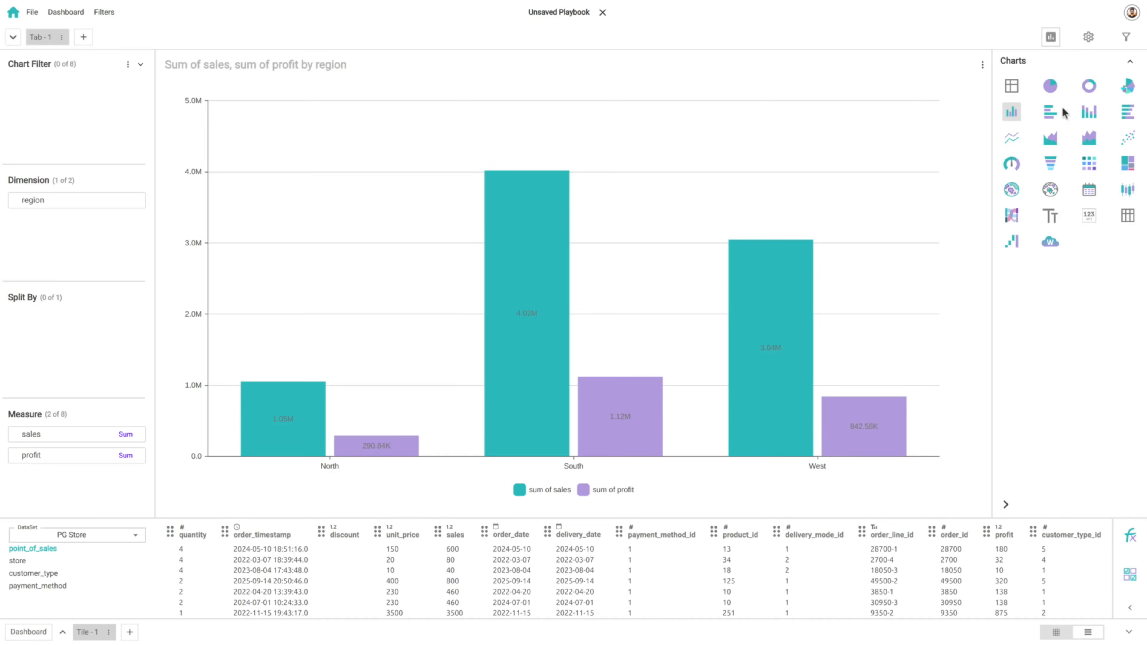
Keep the bar chart's value labels switched on and set their colour to white (FFFFFF).
{"action": "left_click", "coordinate": [1089, 41]}
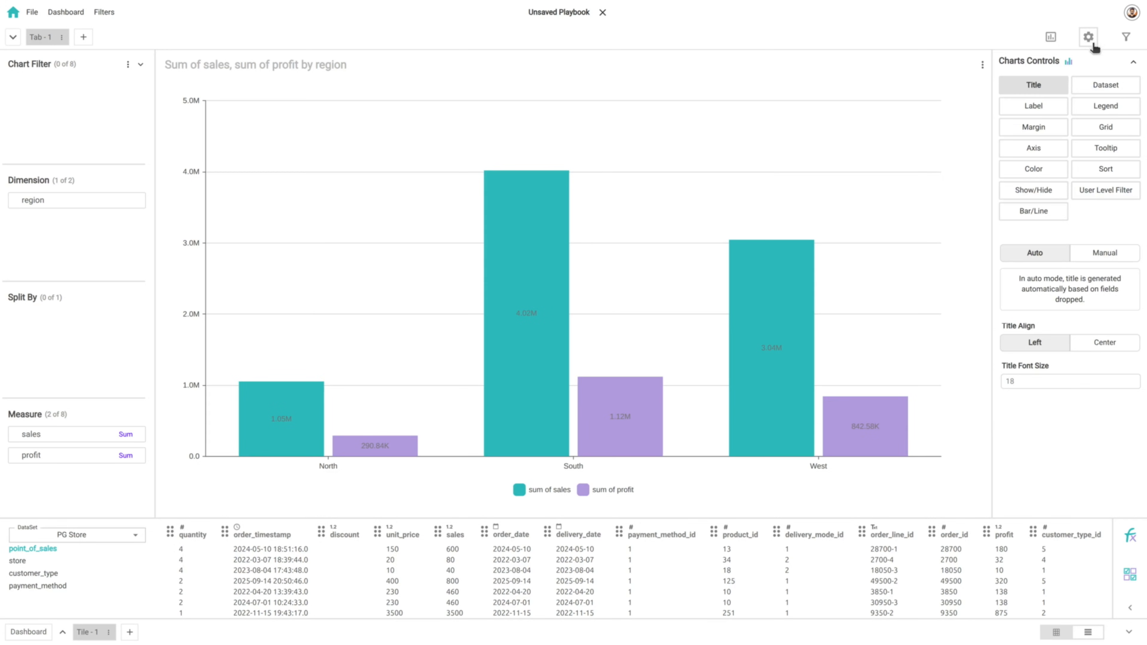
{"action": "left_click", "coordinate": [1039, 107]}
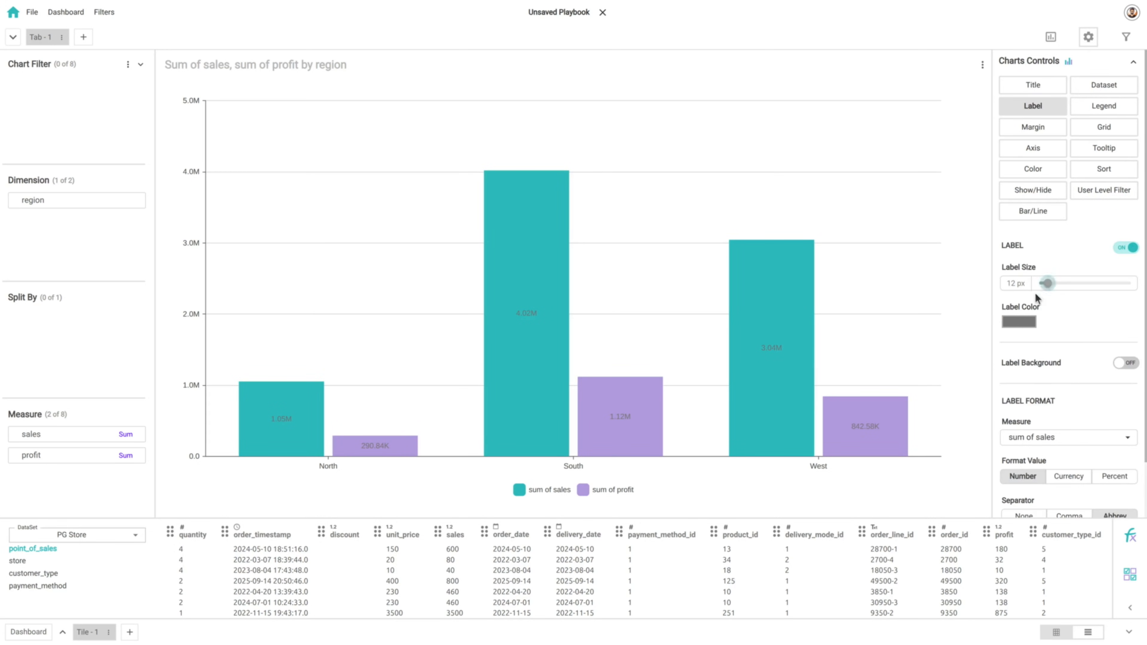
{"action": "left_click", "coordinate": [1125, 249]}
{"action": "left_click", "coordinate": [1126, 249]}
{"action": "left_click", "coordinate": [1025, 322]}
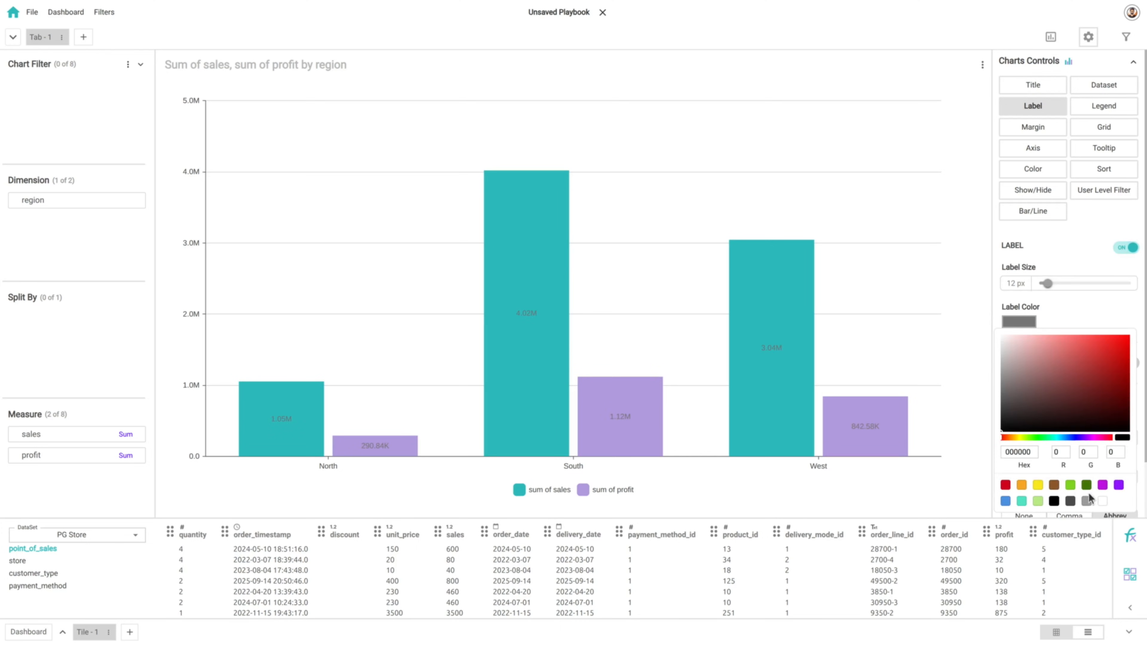
{"action": "left_click", "coordinate": [1104, 501]}
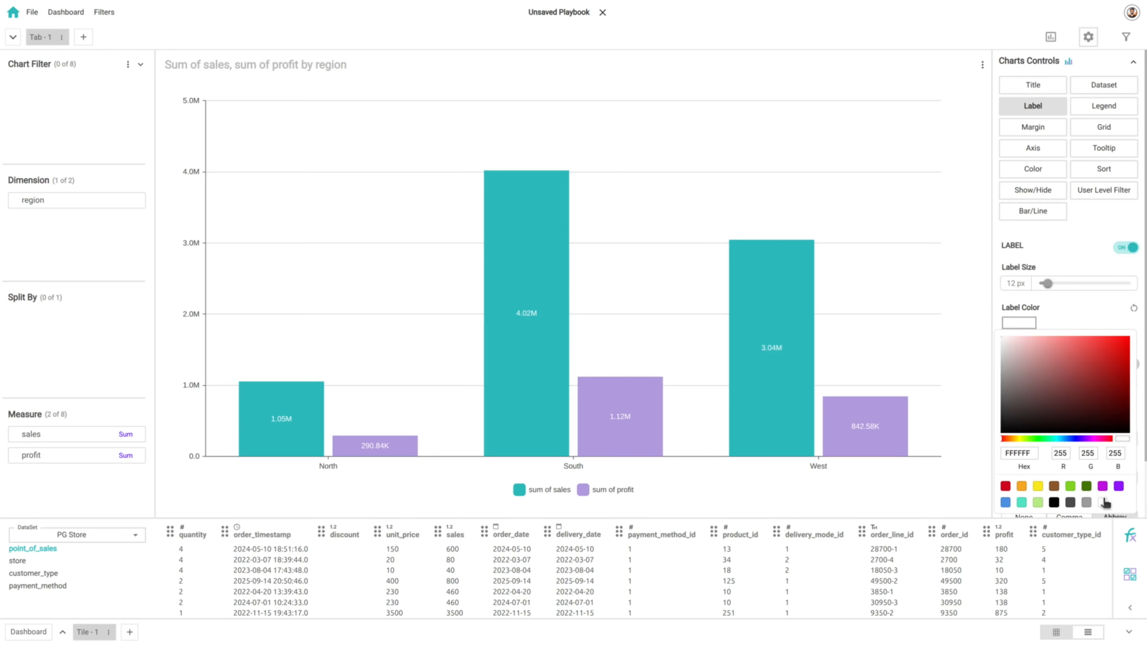
Round the value labels of both sum of sales and sum of profit to 1 decimal.
{"action": "left_click", "coordinate": [1078, 314]}
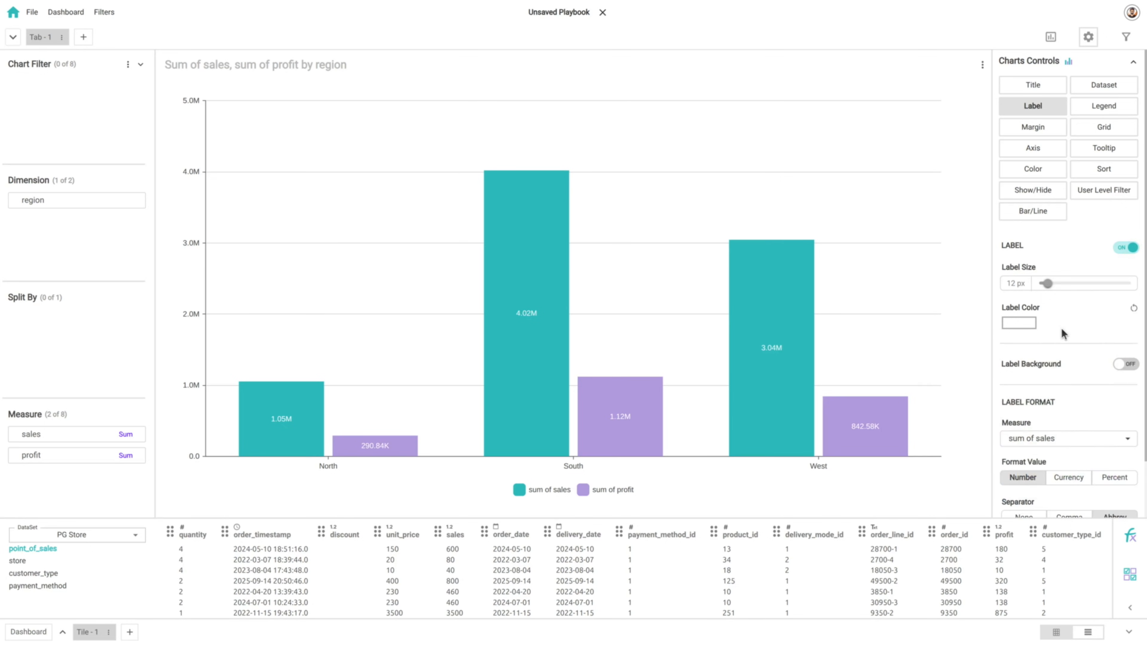
{"action": "scroll", "coordinate": [1061, 330], "scroll_direction": "down", "scroll_amount": 2}
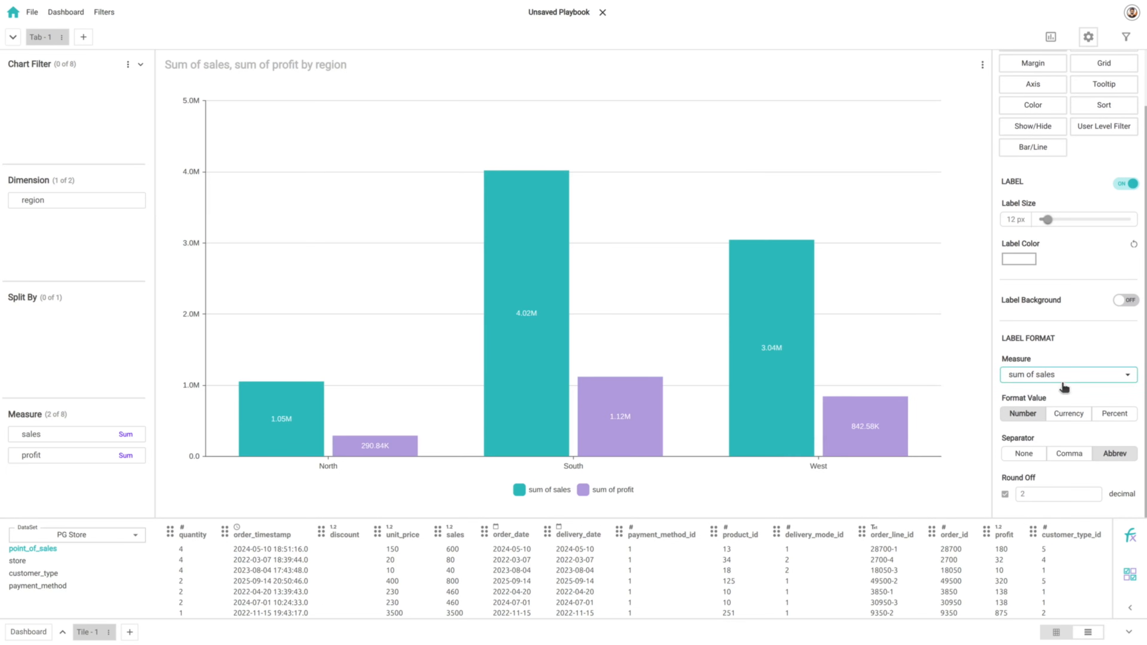
{"action": "left_click", "coordinate": [1099, 497]}
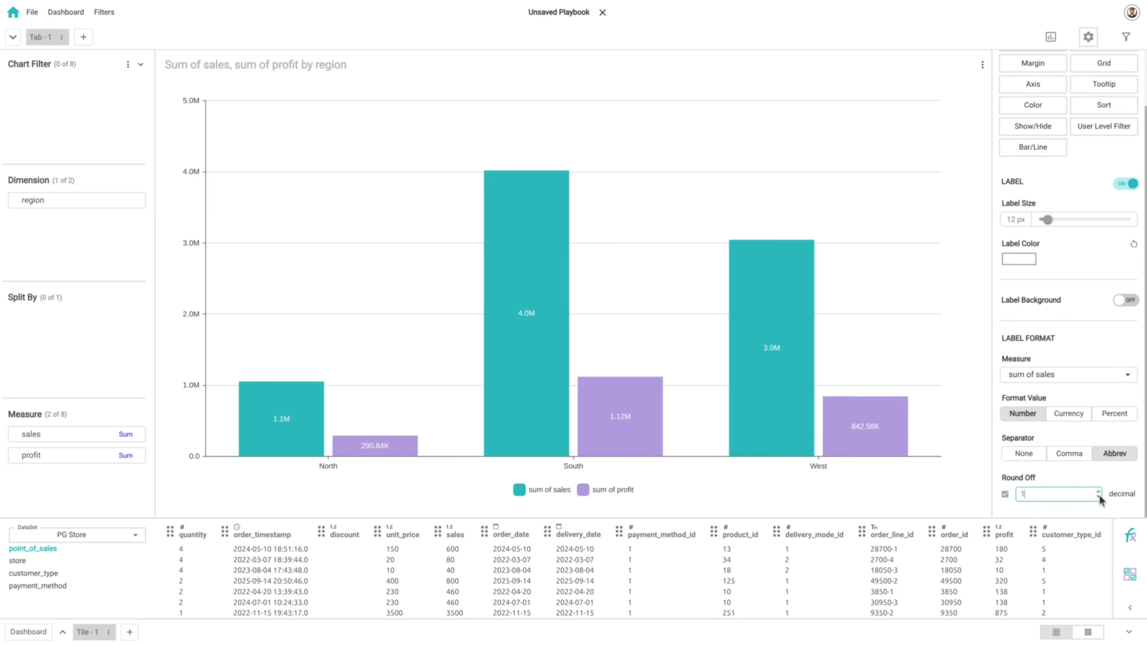
{"action": "left_click", "coordinate": [1057, 375]}
{"action": "left_click", "coordinate": [1030, 407]}
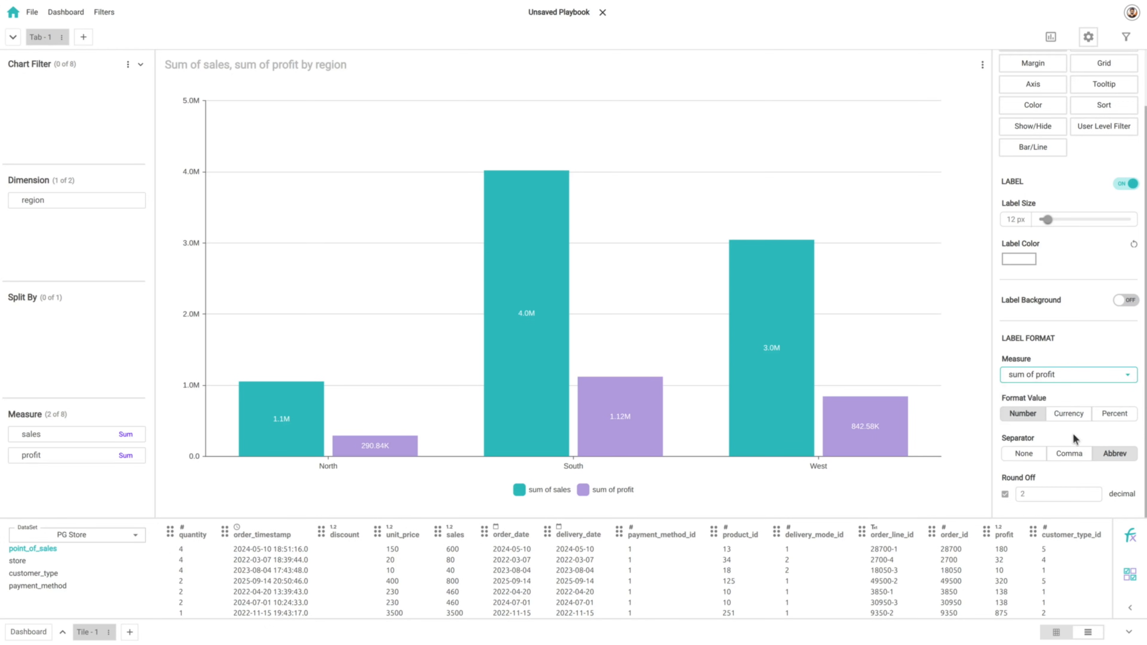
{"action": "mouse_move", "coordinate": [874, 433]}
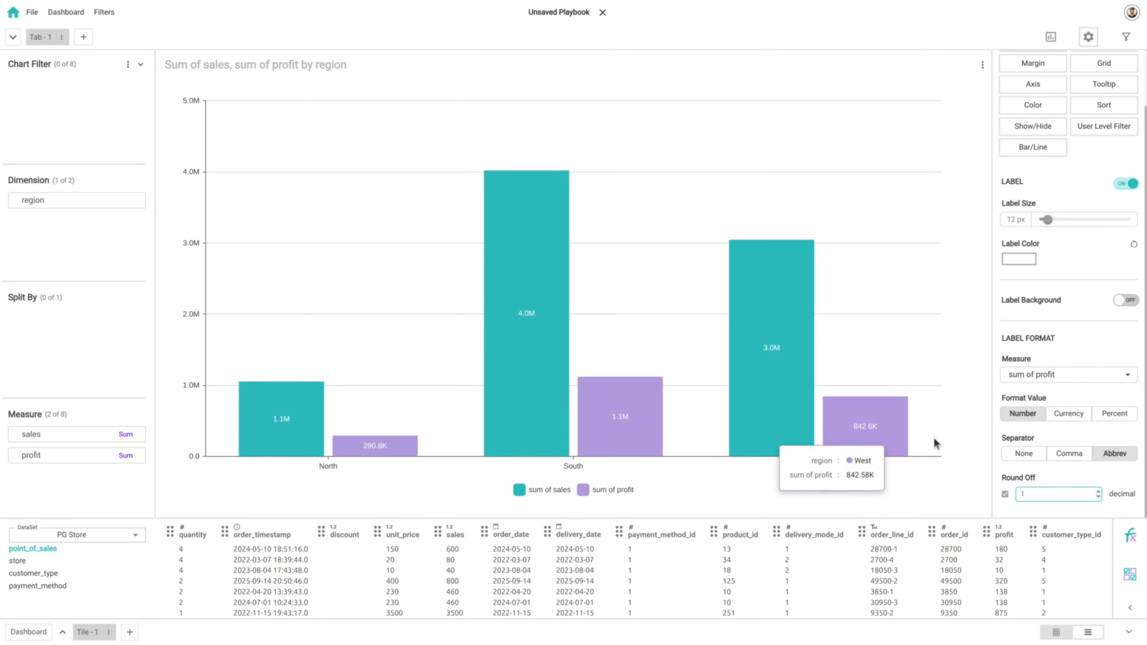
Add quantity from point_of_sales as a third measure and map it to a newly added Series 2 measure axis.
{"action": "left_click_drag", "start_coordinate": [186, 537], "coordinate": [77, 493]}
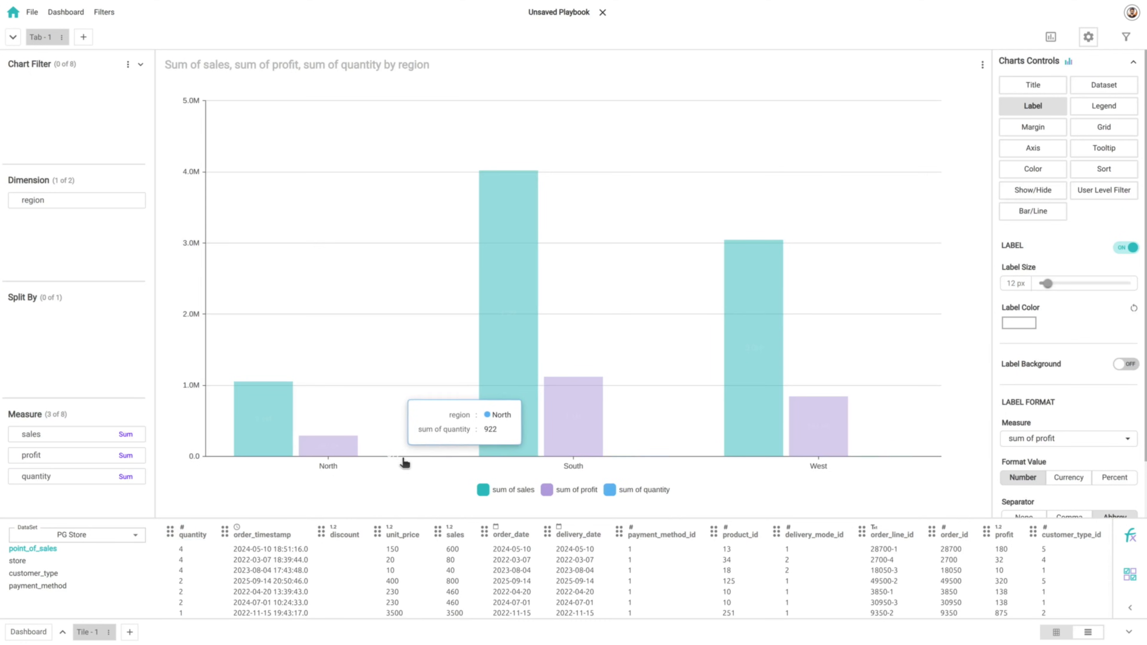
{"action": "mouse_move", "coordinate": [660, 458]}
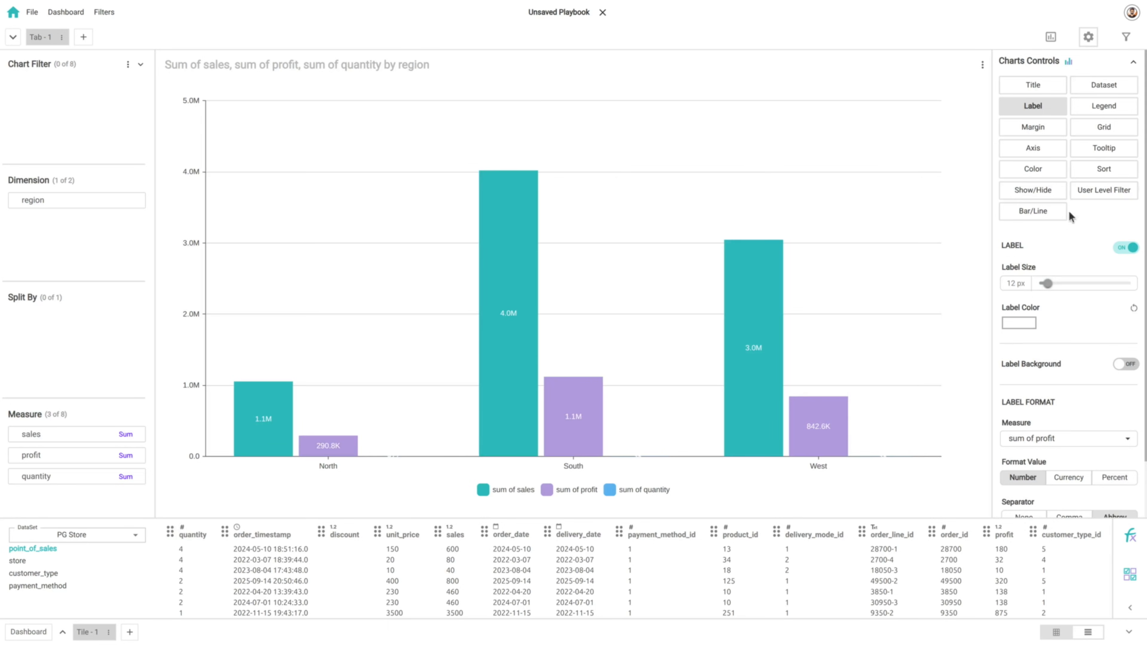
{"action": "left_click", "coordinate": [1034, 151]}
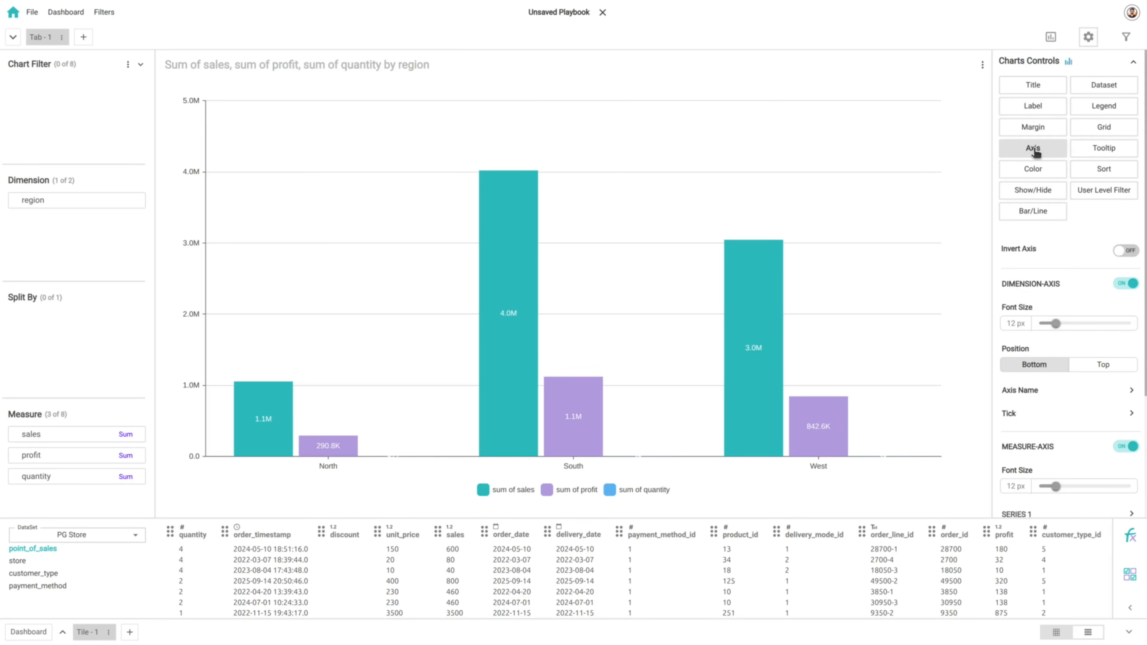
{"action": "scroll", "coordinate": [1061, 284], "scroll_direction": "down", "scroll_amount": 4}
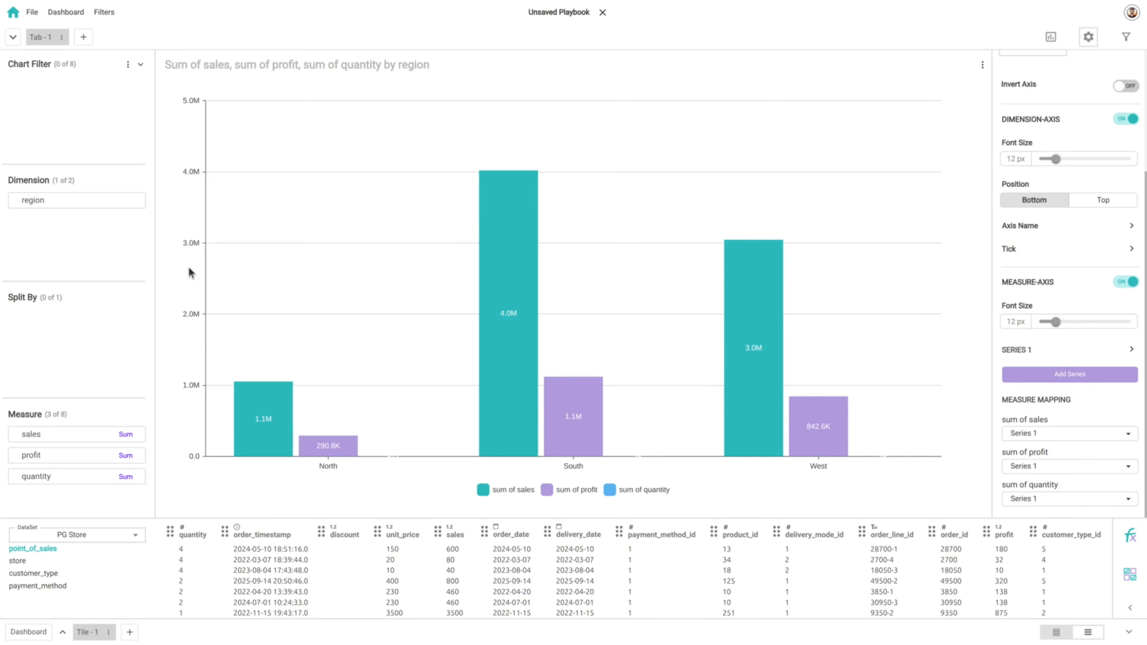
{"action": "left_click", "coordinate": [1059, 375]}
{"action": "scroll", "coordinate": [1060, 384], "scroll_direction": "down", "scroll_amount": 1}
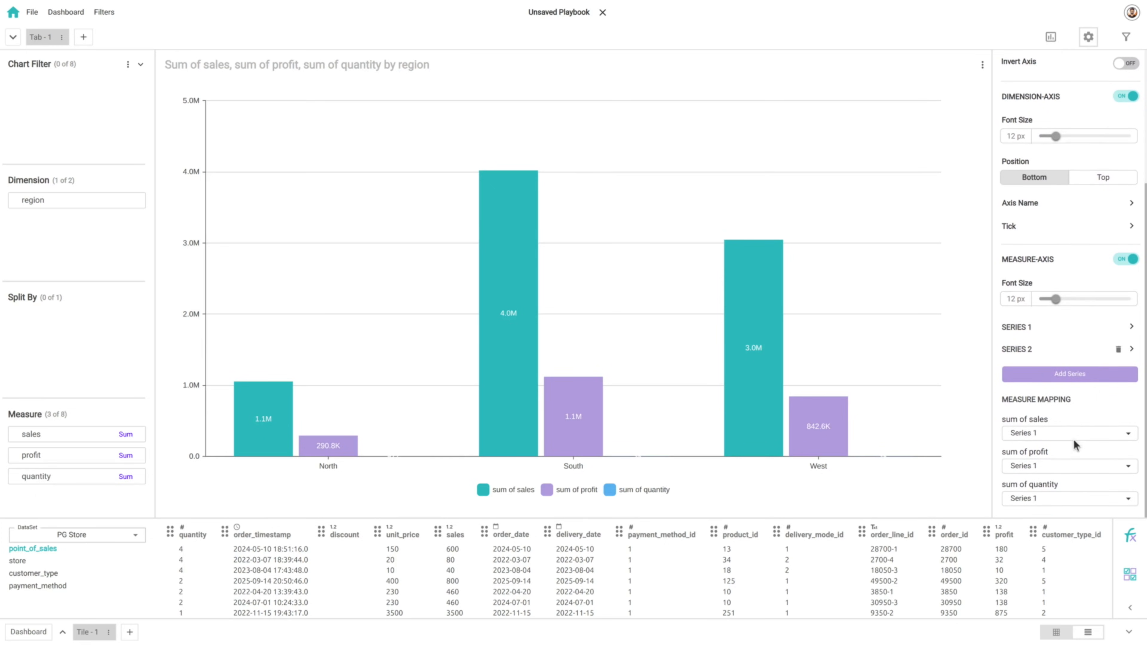
{"action": "left_click", "coordinate": [1041, 499]}
{"action": "left_click", "coordinate": [1032, 532]}
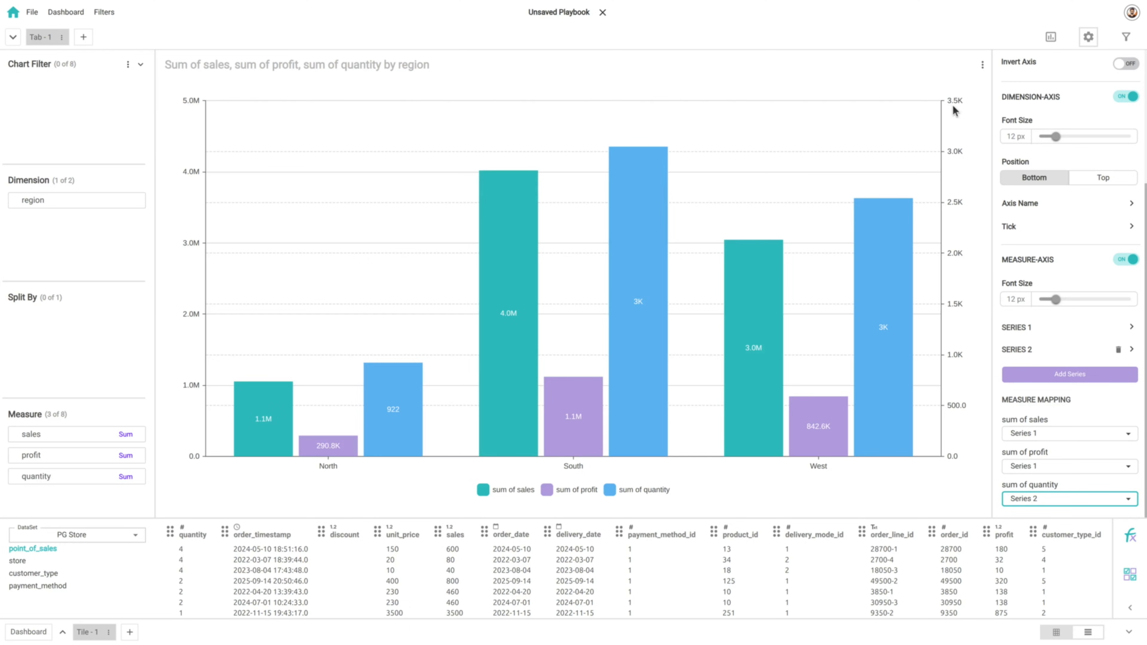
Turn off the measure grid lines in the bar chart.
{"action": "scroll", "coordinate": [1091, 273], "scroll_direction": "up", "scroll_amount": 4}
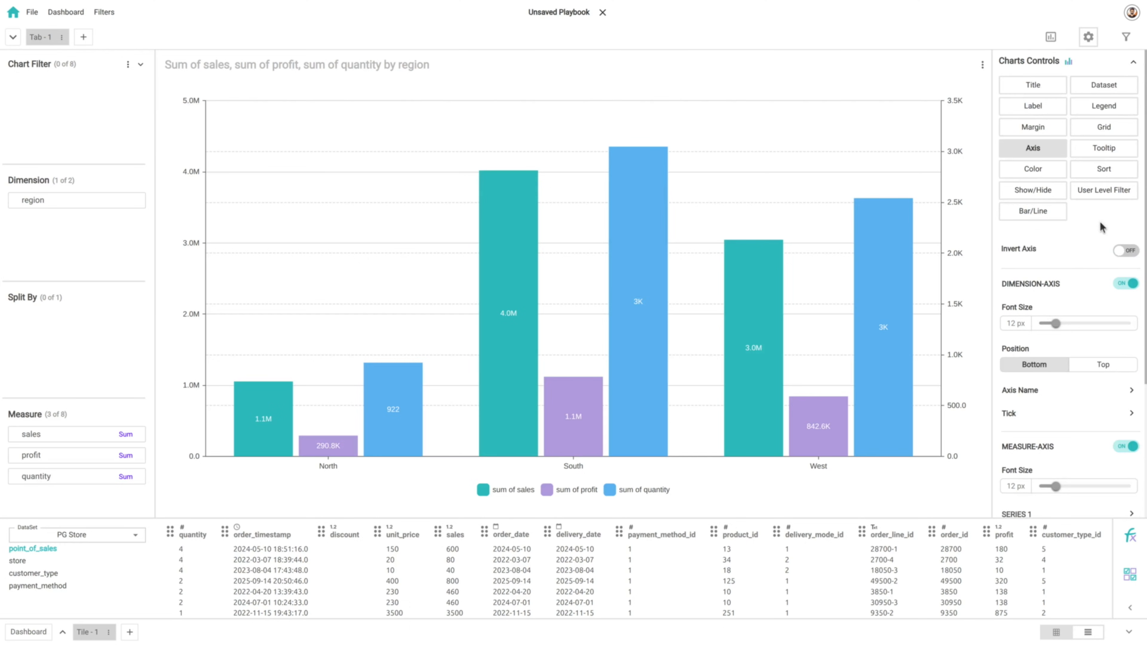
{"action": "left_click", "coordinate": [1112, 131]}
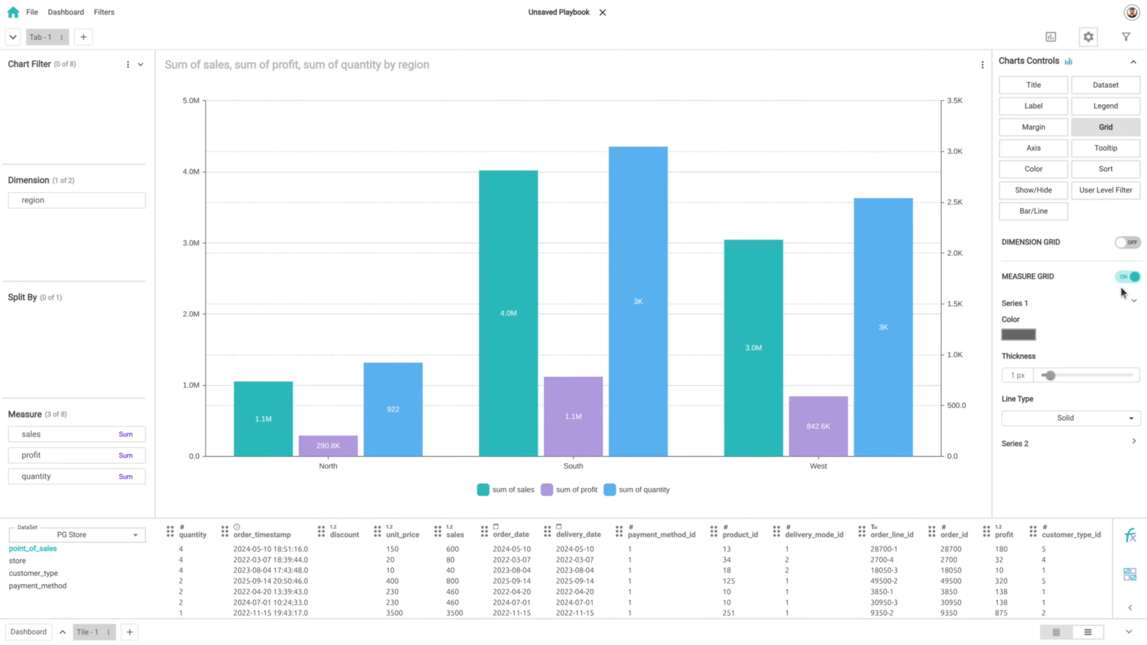
{"action": "left_click", "coordinate": [1128, 278]}
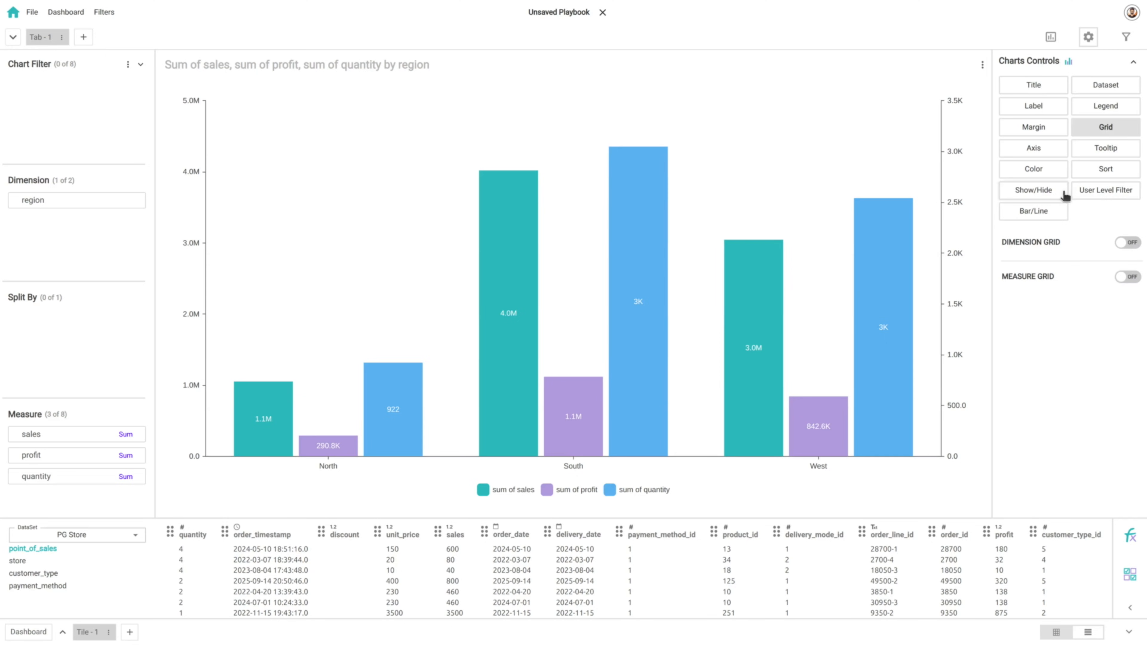
Try hiding the dimension axis and inverting the measure axis, restoring each setting after viewing its effect.
{"action": "left_click", "coordinate": [1034, 151]}
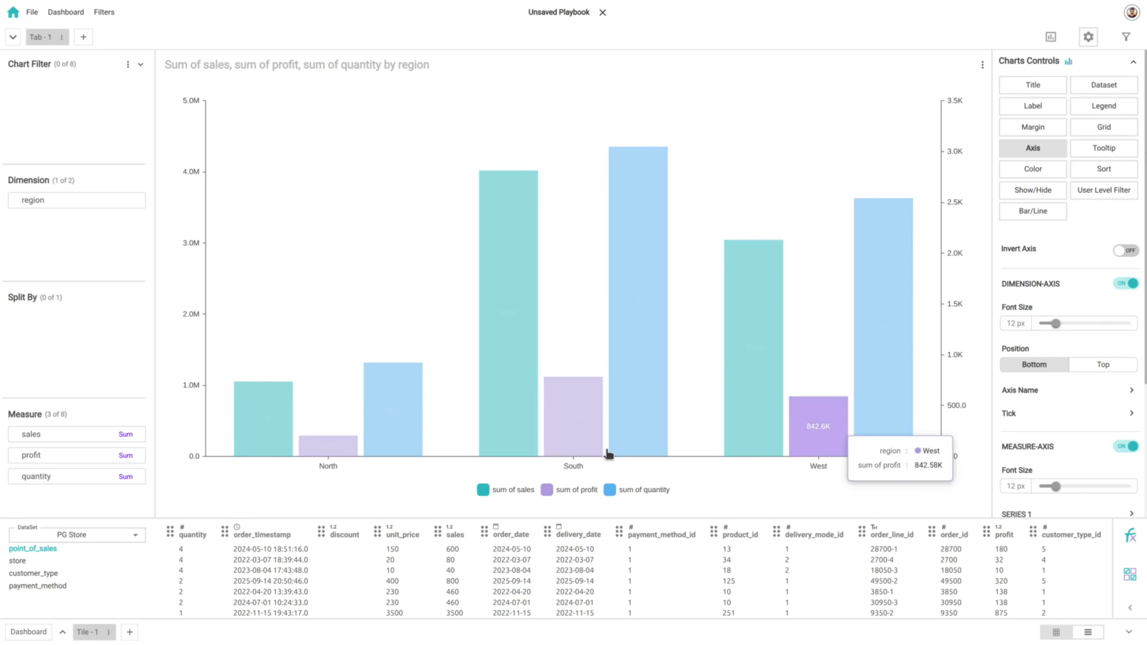
{"action": "left_click", "coordinate": [1121, 285]}
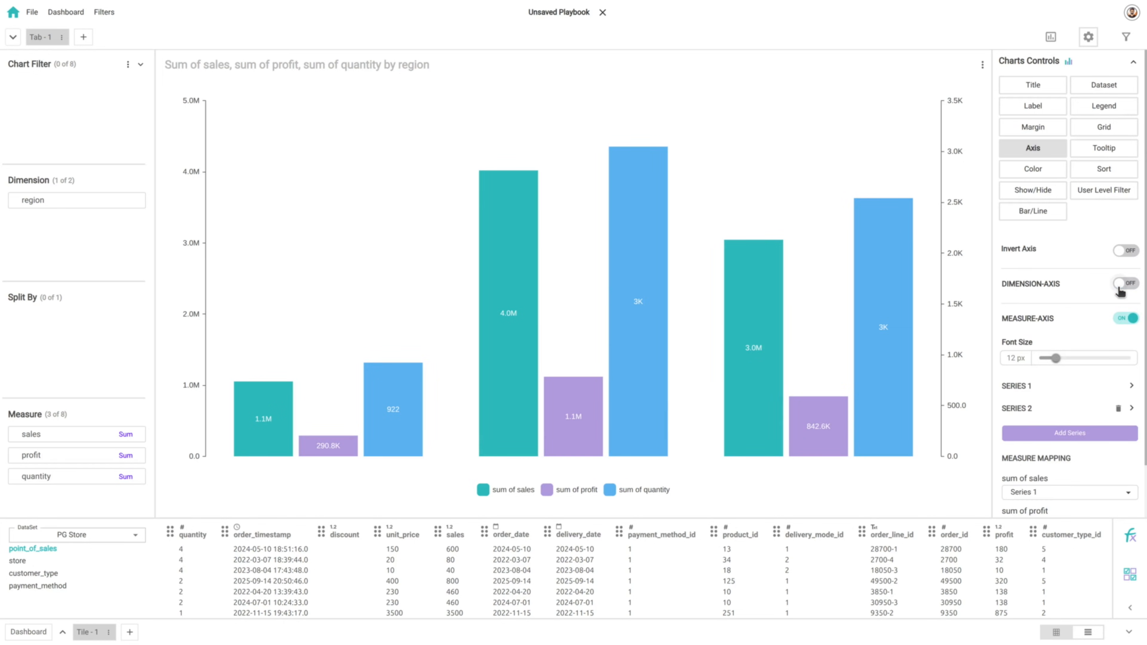
{"action": "left_click", "coordinate": [1121, 288]}
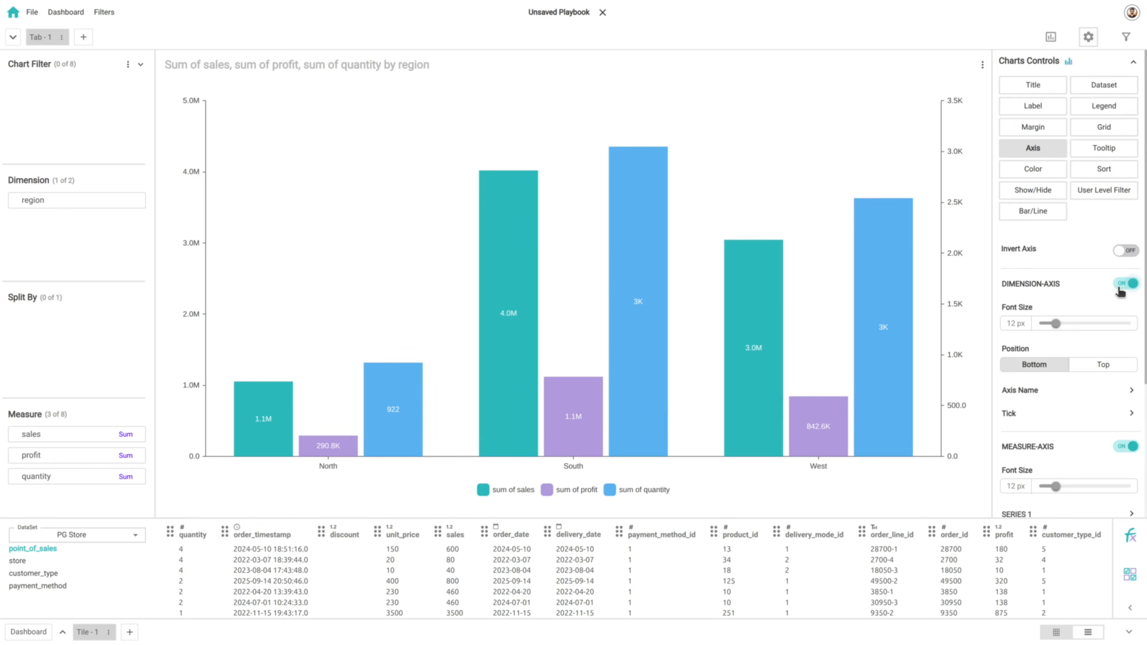
{"action": "left_click", "coordinate": [1130, 252]}
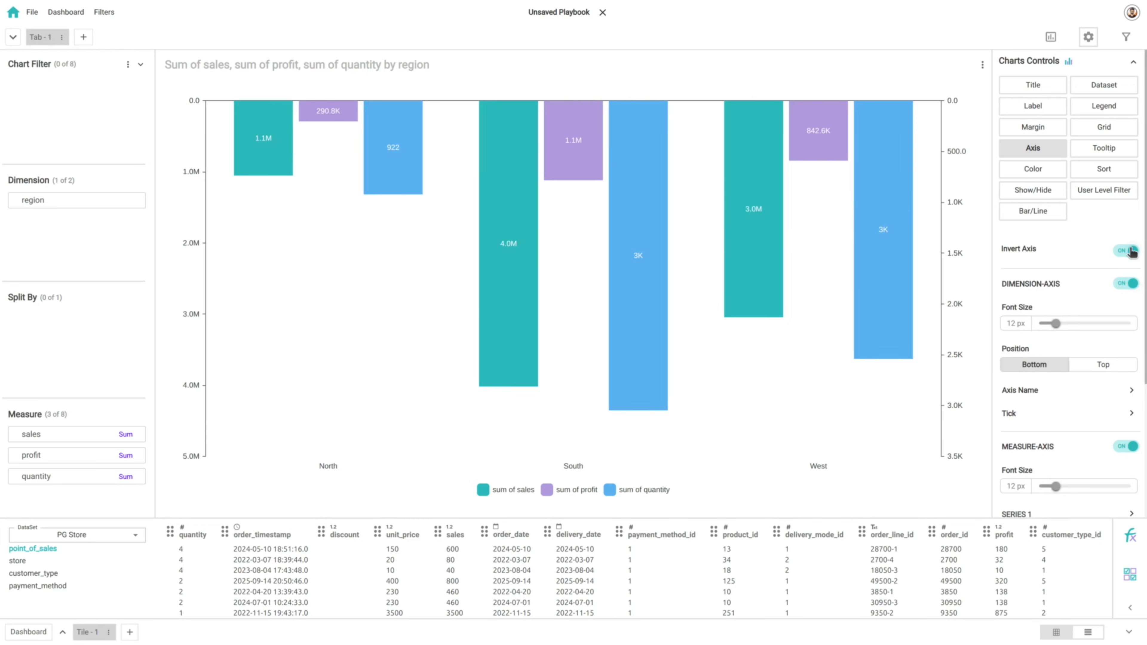
{"action": "left_click", "coordinate": [1130, 251]}
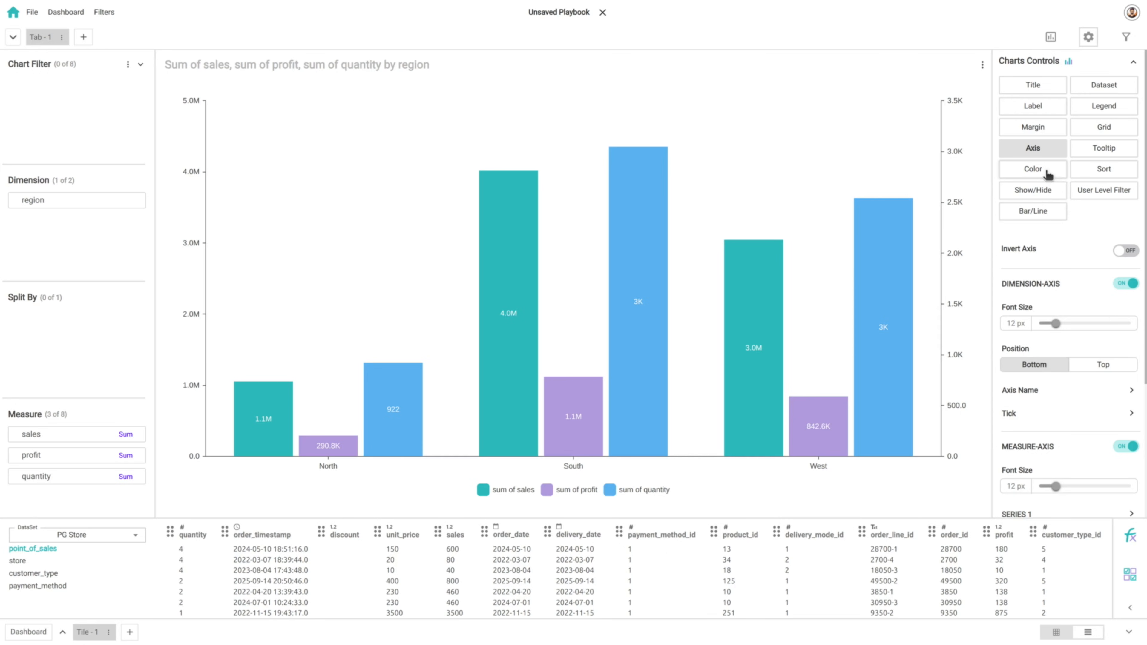
Try the Walden and Halloween colour schemes on the bar chart, and return to Peacock.
{"action": "left_click", "coordinate": [1033, 169]}
{"action": "left_click", "coordinate": [1057, 310]}
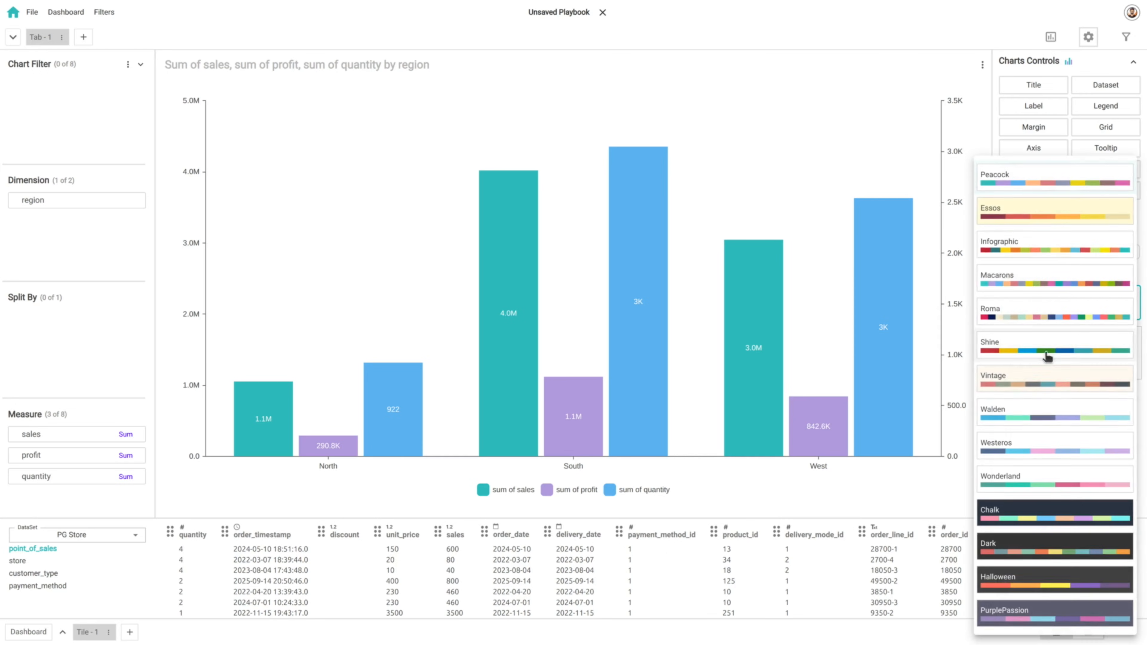
{"action": "left_click", "coordinate": [1039, 418]}
{"action": "left_click", "coordinate": [1056, 310]}
{"action": "left_click", "coordinate": [1055, 580]}
{"action": "left_click", "coordinate": [1053, 307]}
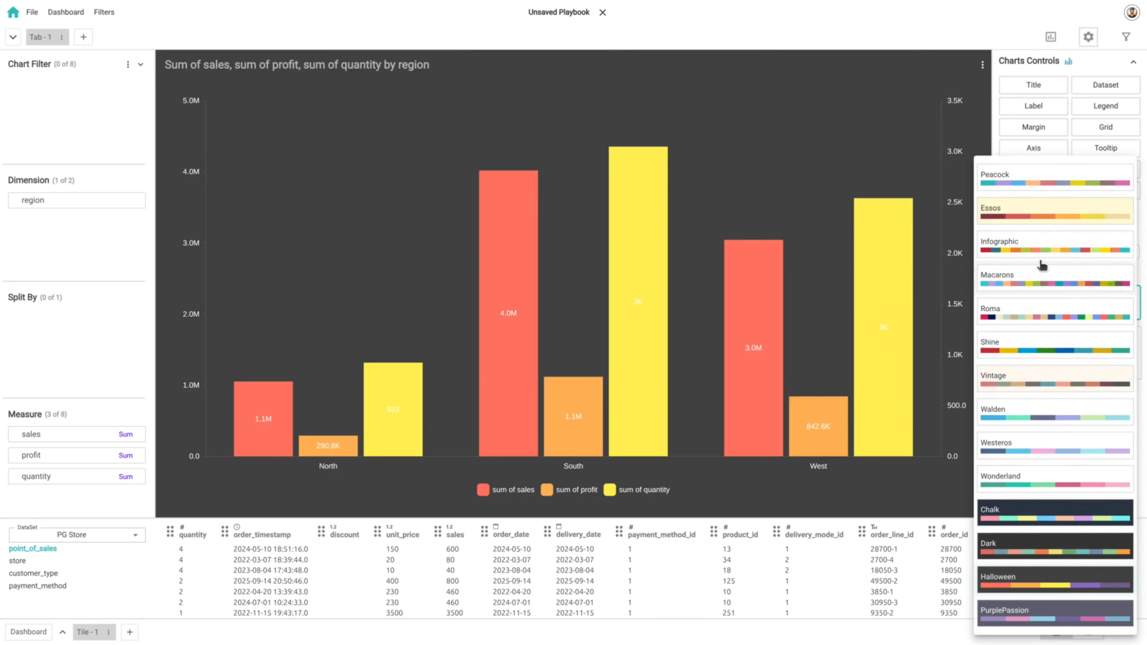
{"action": "left_click", "coordinate": [1039, 177]}
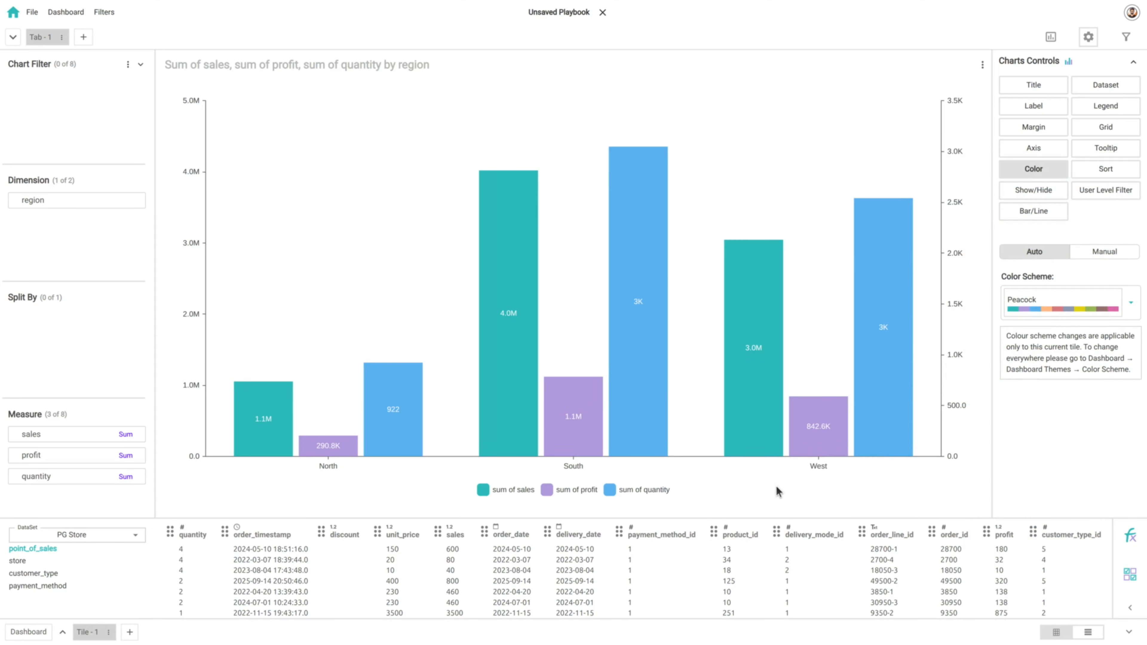
View the SQL query behind the chart, close it, and check the chart's export and download options.
{"action": "left_click", "coordinate": [983, 66]}
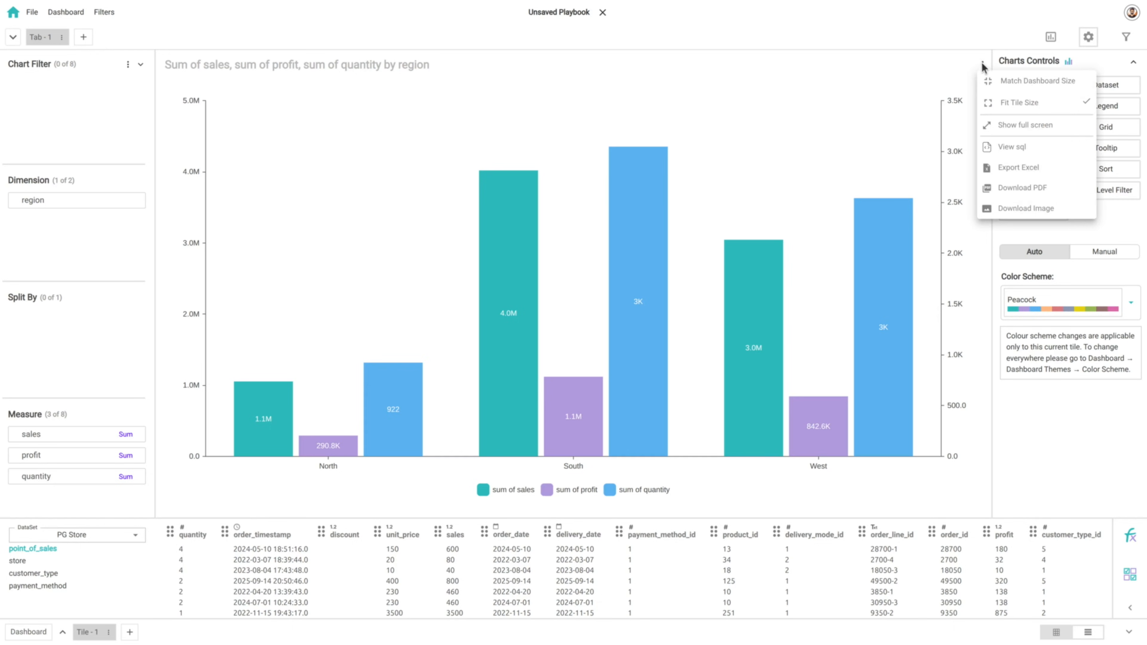
{"action": "left_click", "coordinate": [1041, 151]}
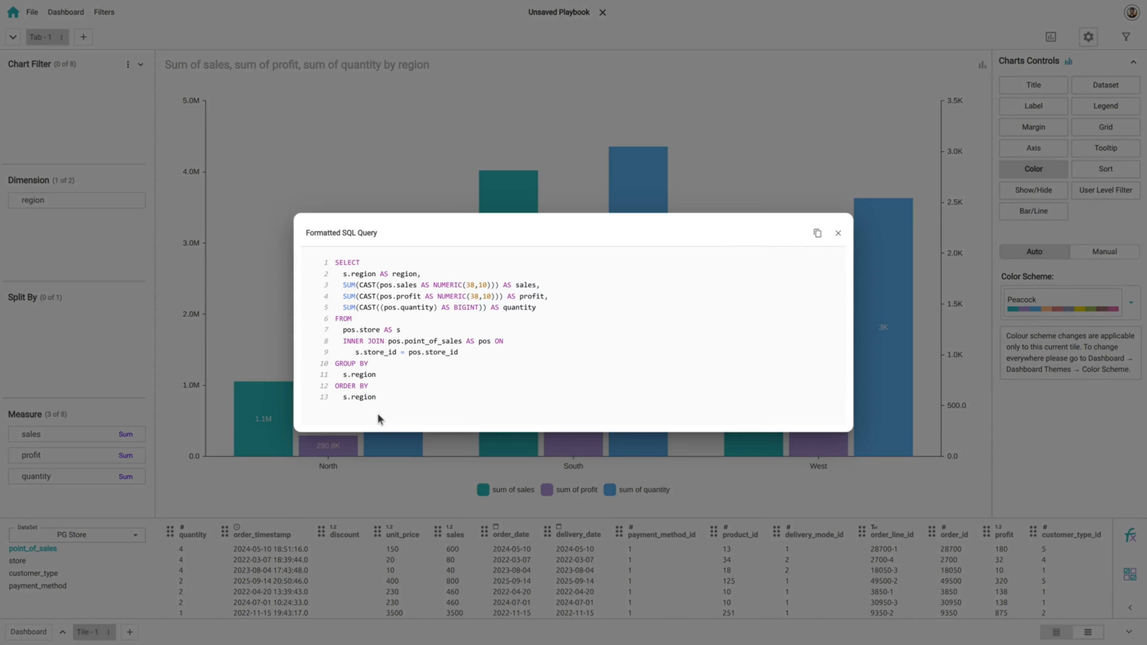
{"action": "left_click", "coordinate": [839, 234]}
{"action": "left_click", "coordinate": [982, 67]}
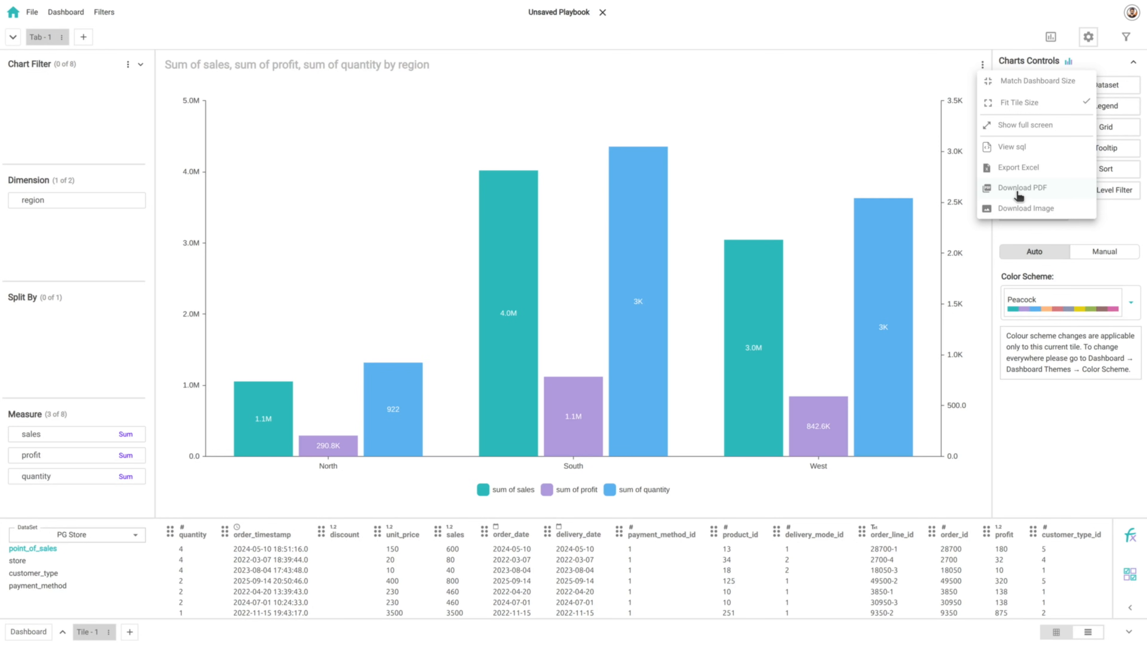
{"action": "left_click", "coordinate": [869, 141]}
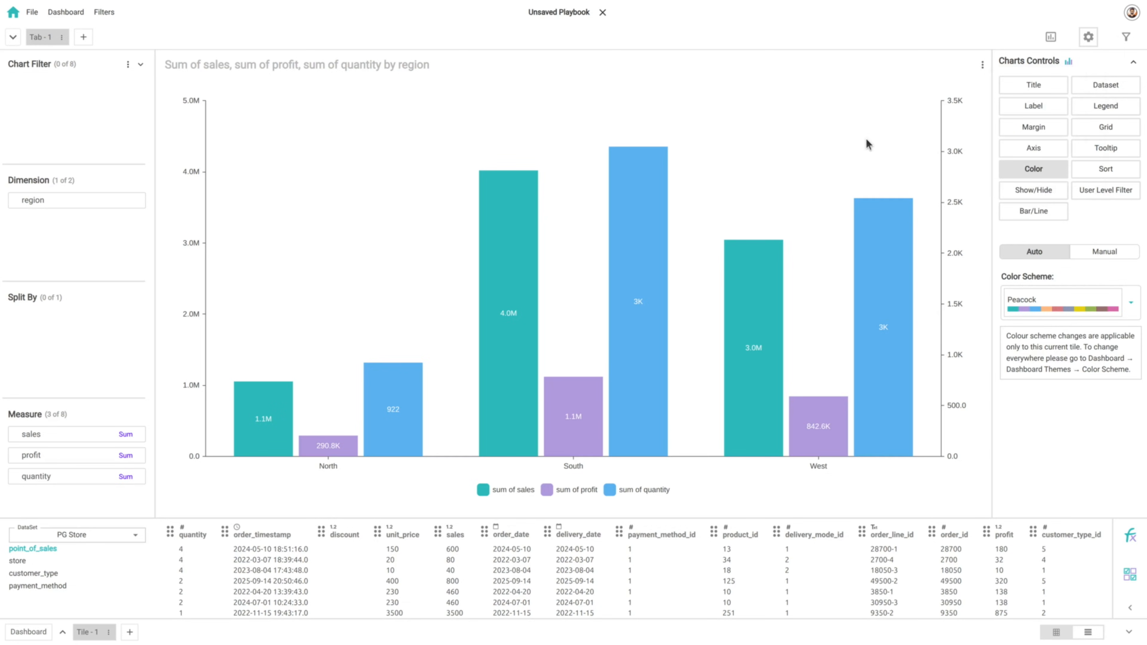
Change the bar chart to a cross tab and retitle it "Measures by region".
{"action": "left_click", "coordinate": [1051, 37]}
{"action": "left_click", "coordinate": [1012, 85]}
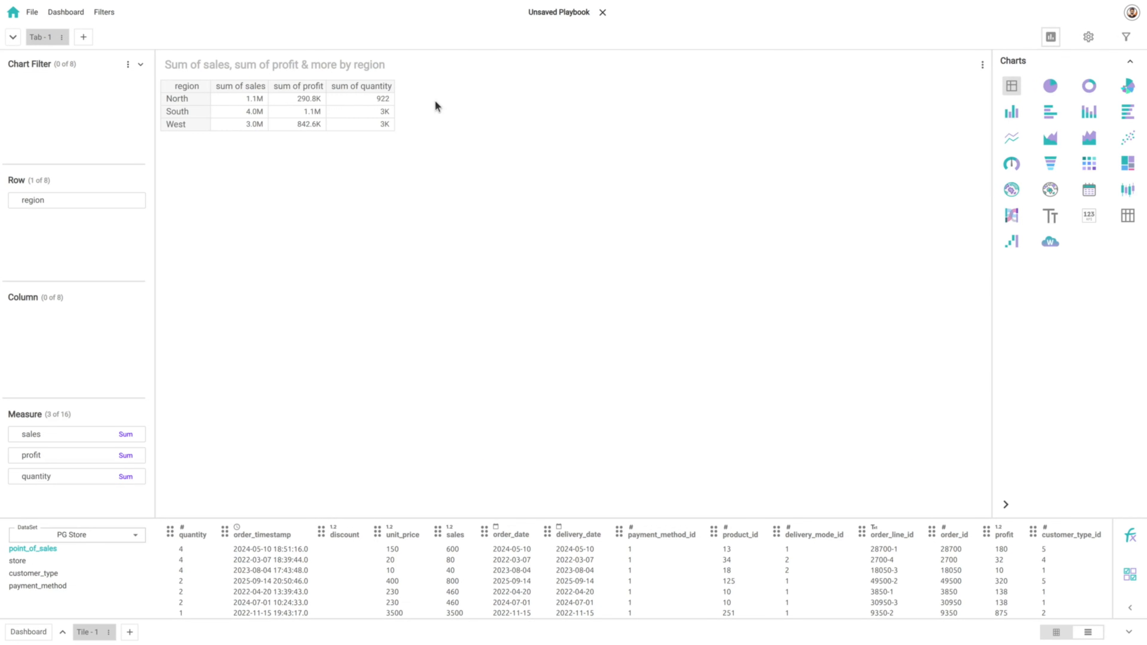
{"action": "left_click", "coordinate": [395, 64]}
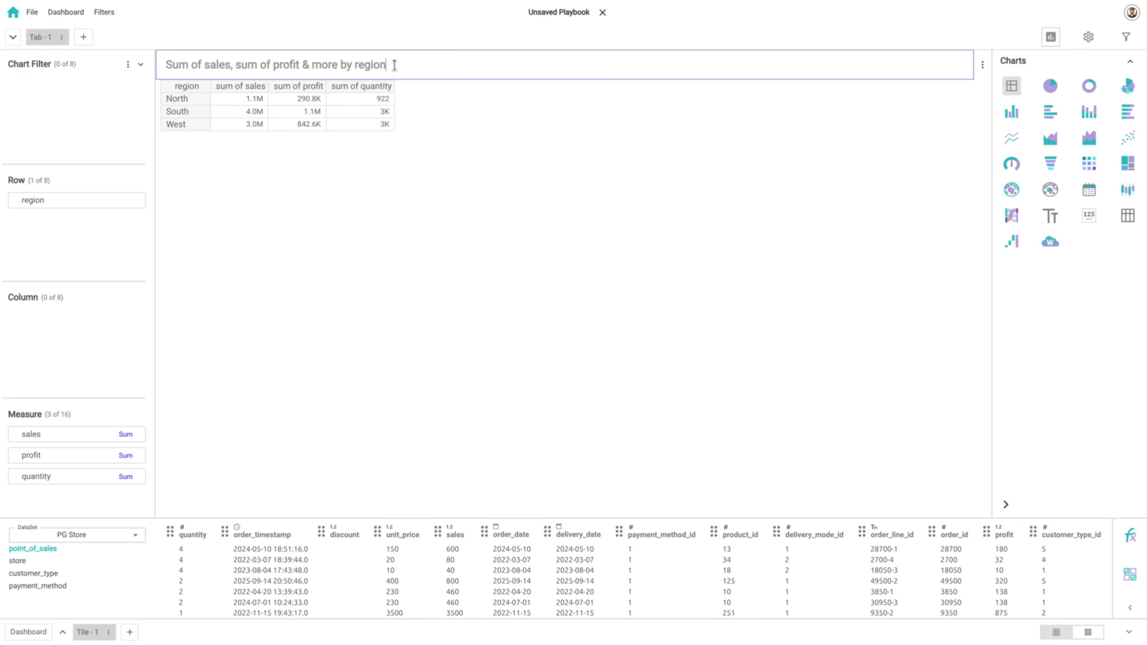
{"action": "left_click_drag", "start_coordinate": [307, 64], "coordinate": [160, 56]}
{"action": "type", "text": "Measures"}
{"action": "key", "text": "Delete"}
{"action": "key", "text": "Delete"}
{"action": "key", "text": "Delete"}
{"action": "key", "text": "Delete"}
{"action": "key", "text": "Delete"}
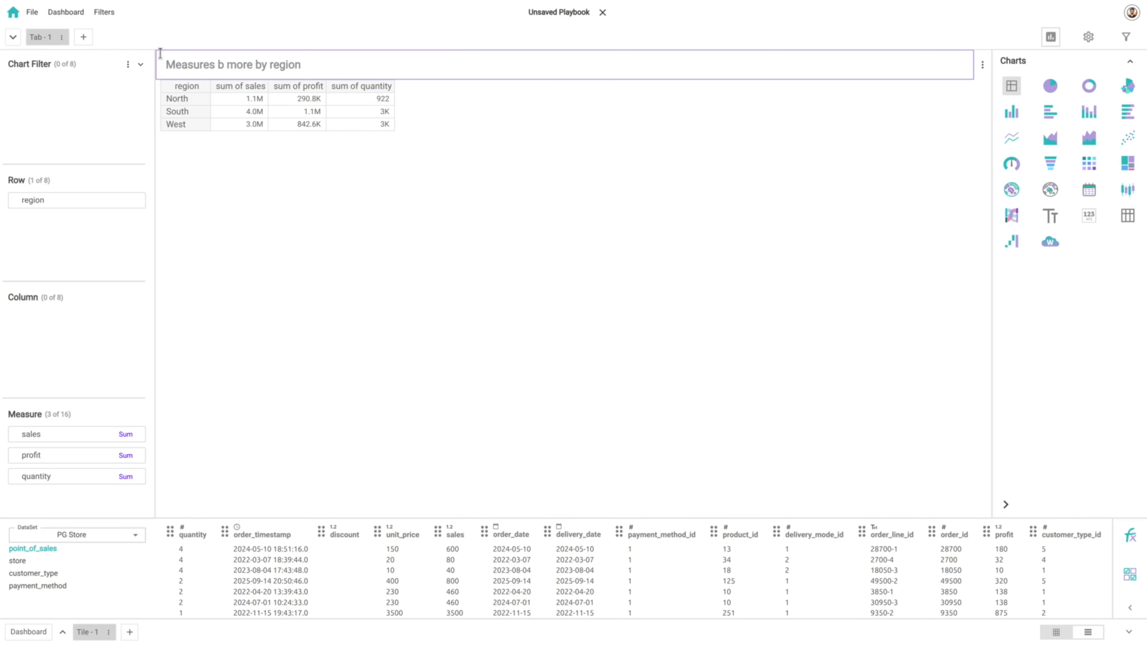
{"action": "key", "text": "Return"}
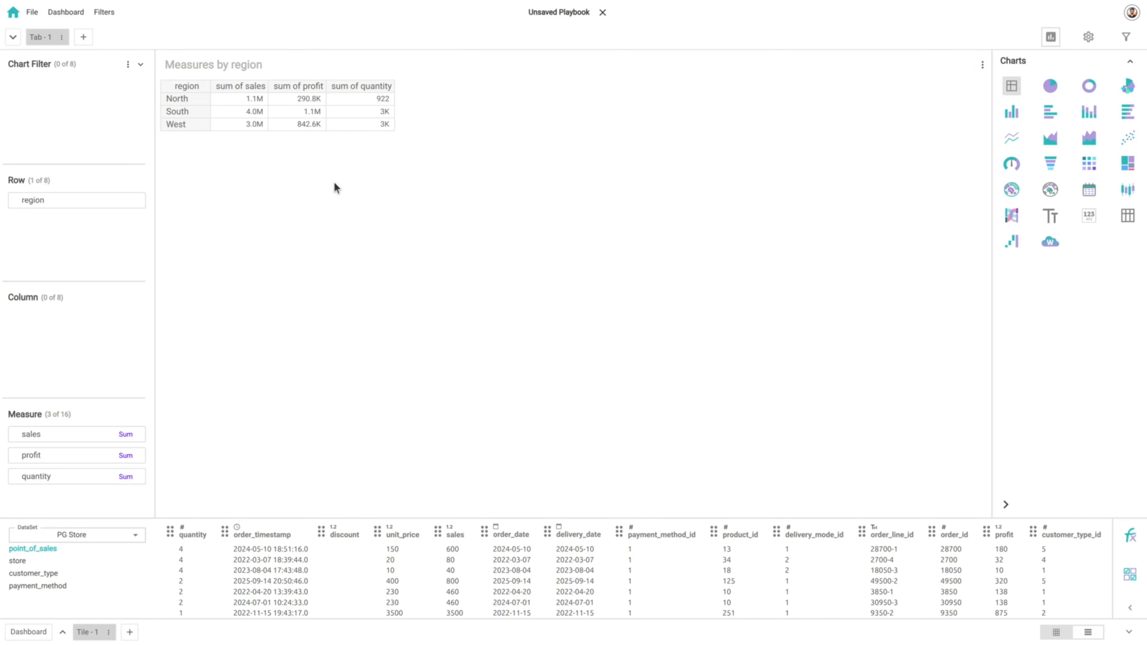
Add city from store as a second row field and payment_method as a column field of the cross tab.
{"action": "left_click", "coordinate": [20, 562]}
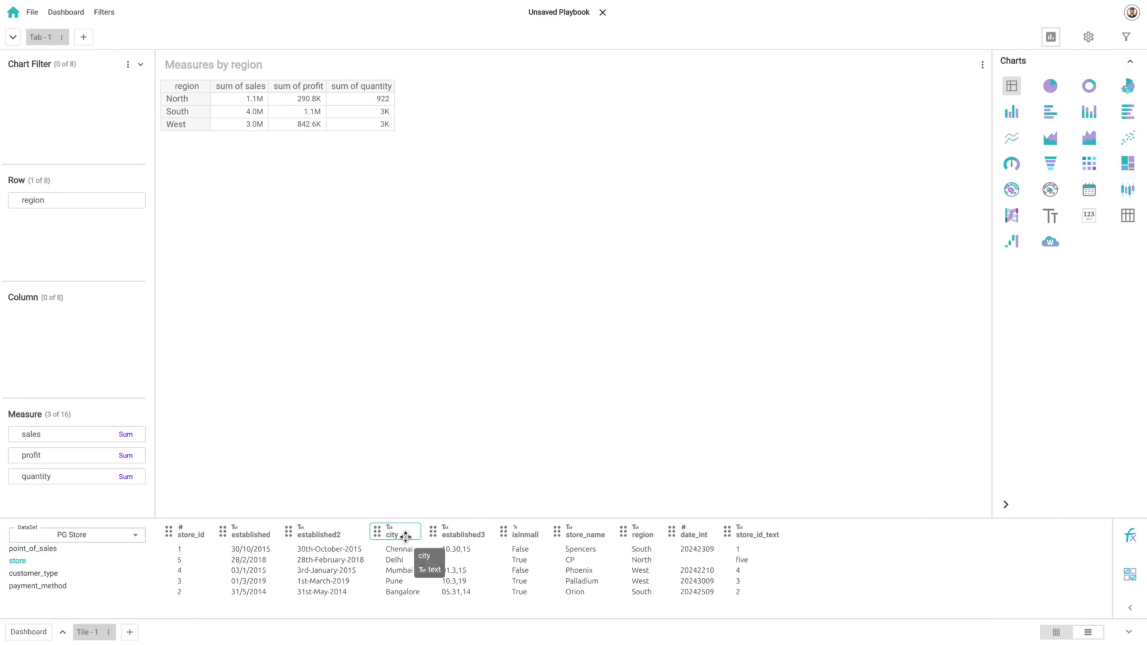
{"action": "left_click_drag", "start_coordinate": [393, 535], "coordinate": [77, 224]}
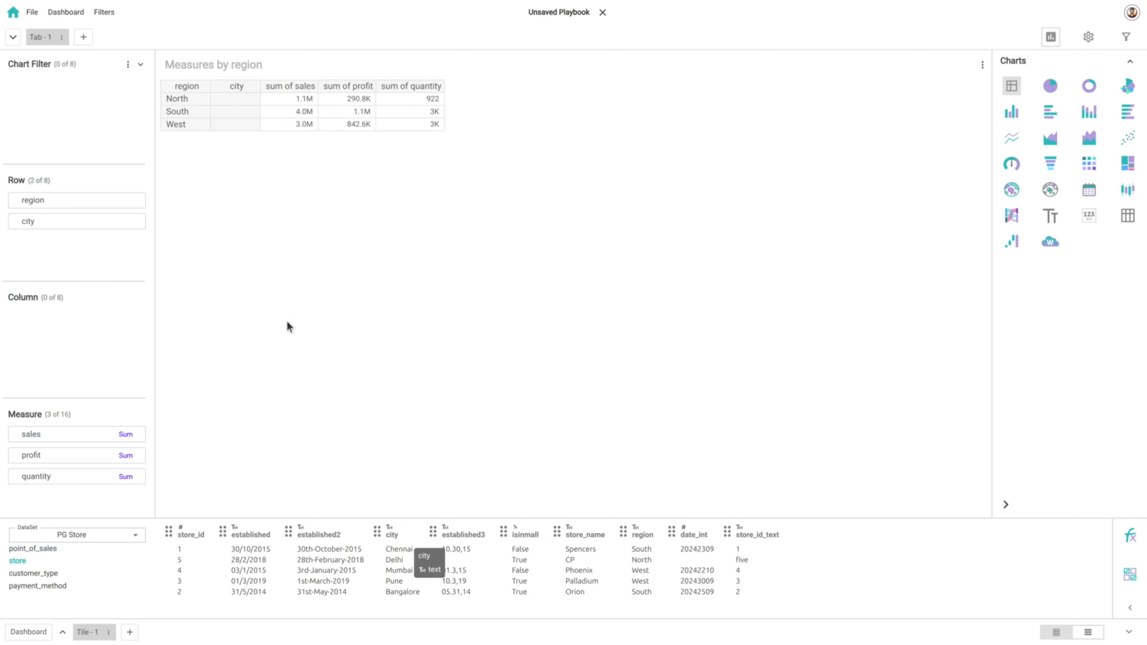
{"action": "left_click", "coordinate": [33, 573]}
{"action": "left_click", "coordinate": [60, 586]}
{"action": "left_click_drag", "start_coordinate": [290, 536], "coordinate": [113, 344]}
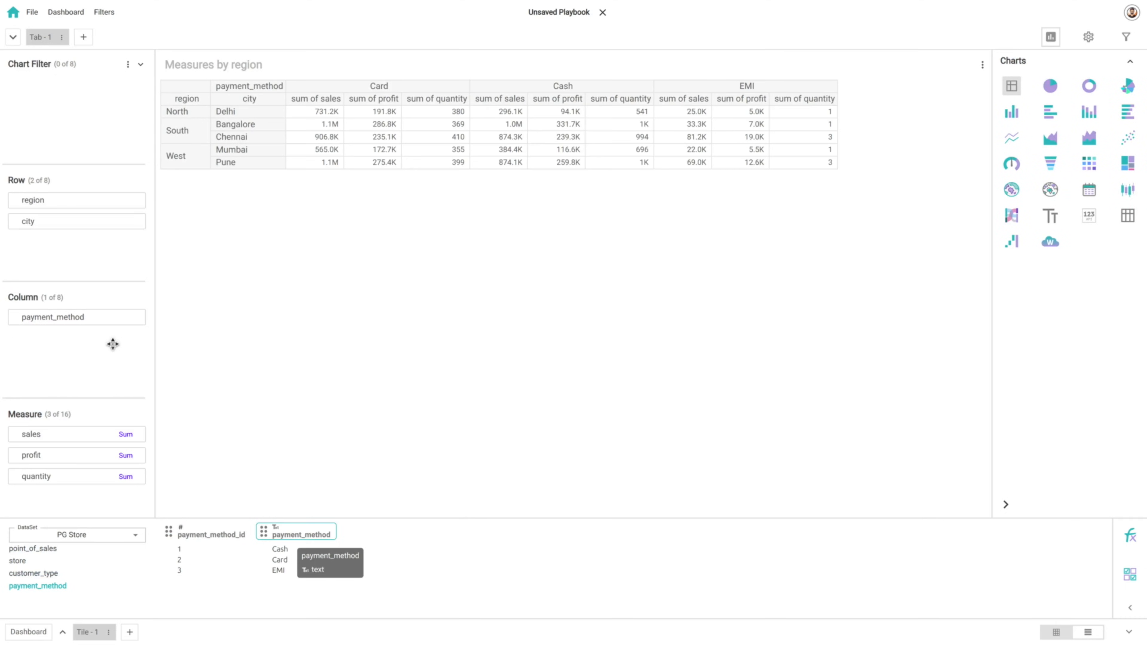
Move payment_method from the cross tab's columns to its rows, below city.
{"action": "left_click", "coordinate": [14, 318]}
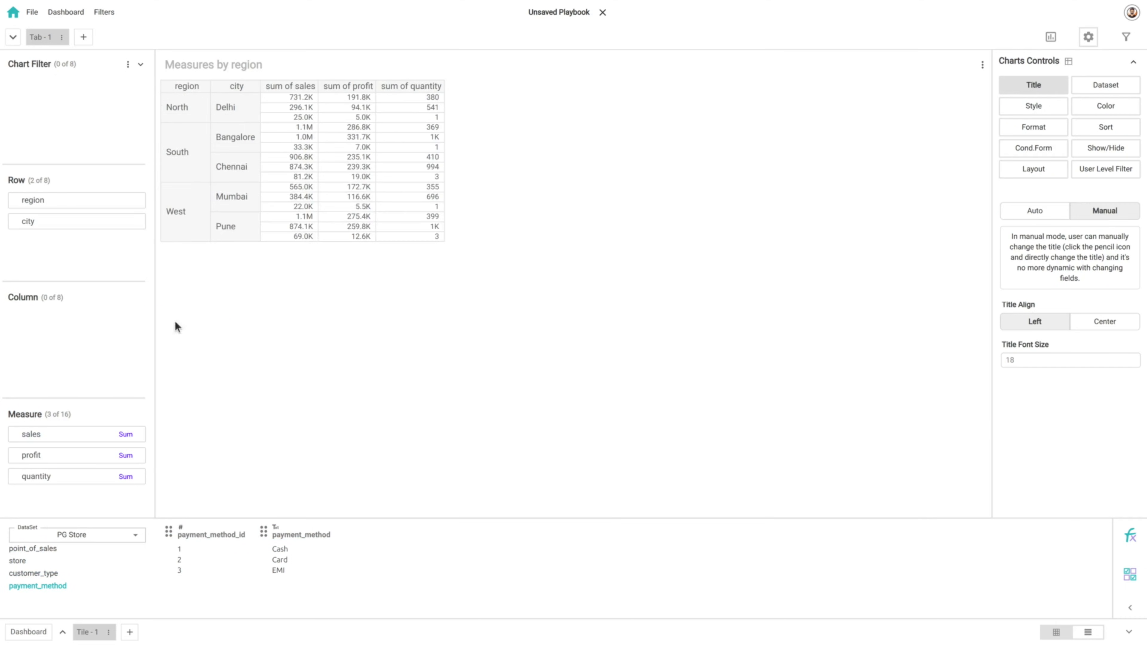
{"action": "left_click_drag", "start_coordinate": [290, 536], "coordinate": [72, 253]}
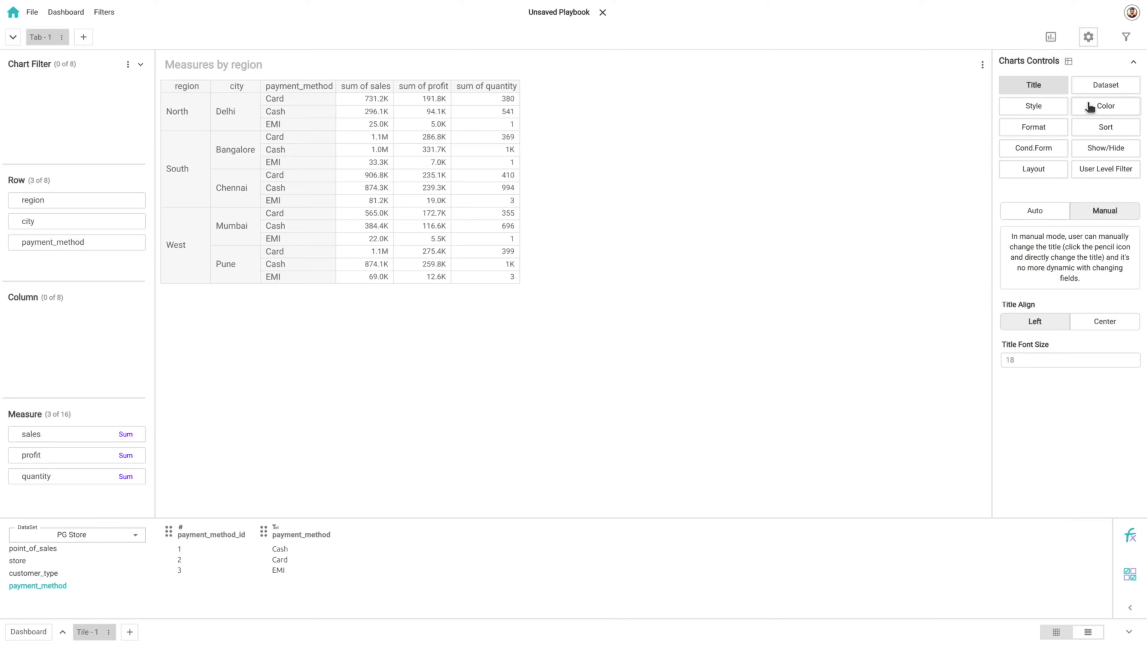
Format the sum of sales and sum of profit values in the cross tab as currency with the $ symbol.
{"action": "left_click", "coordinate": [1047, 129]}
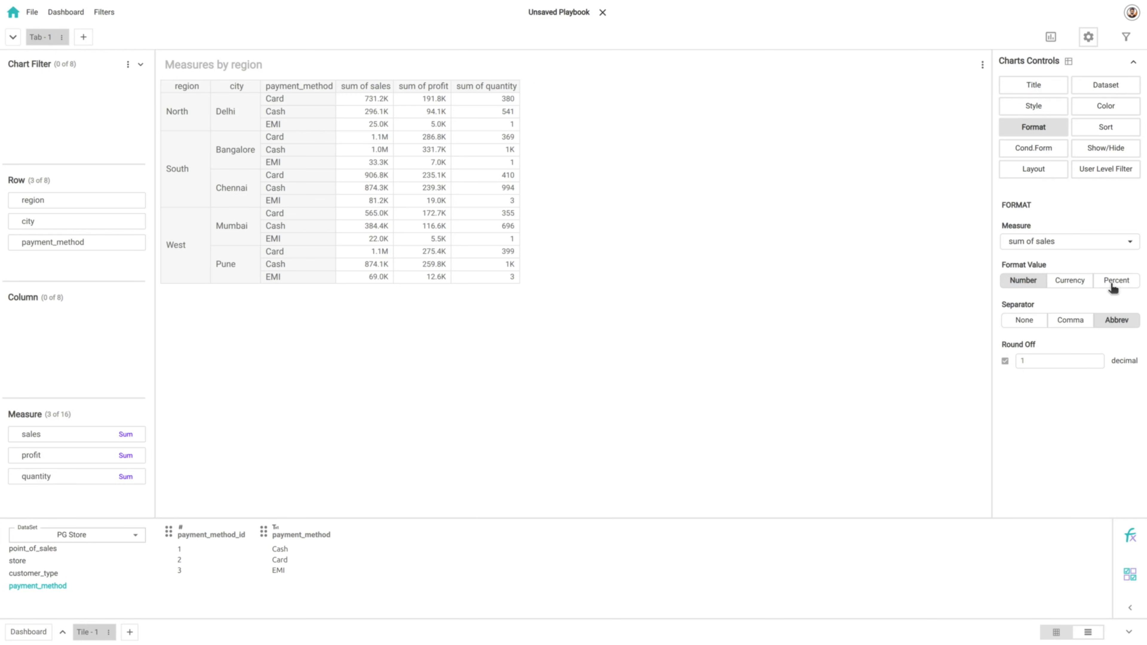
{"action": "left_click", "coordinate": [1071, 279]}
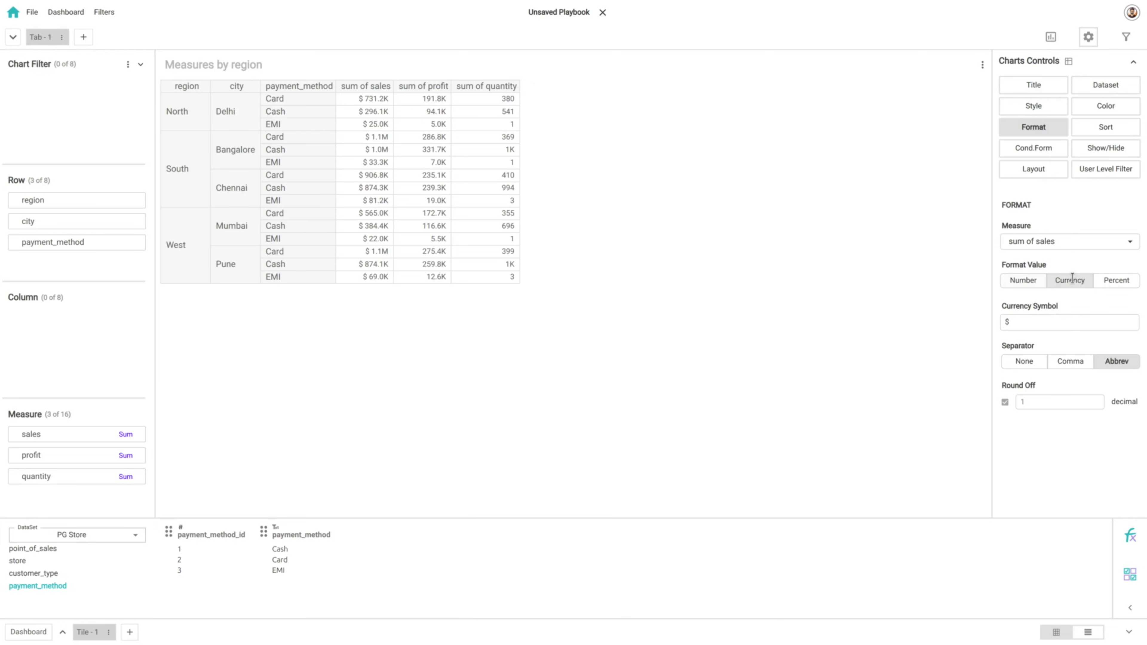
{"action": "left_click", "coordinate": [1063, 241]}
{"action": "left_click", "coordinate": [1046, 275]}
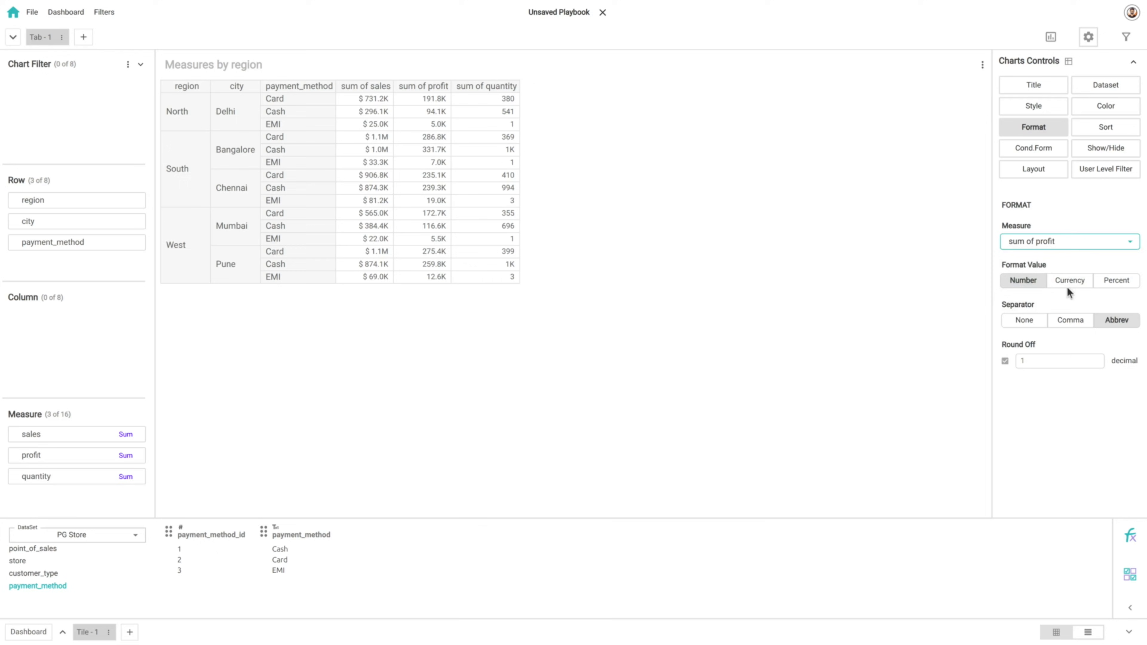
{"action": "left_click", "coordinate": [1070, 281]}
{"action": "left_click", "coordinate": [1070, 281]}
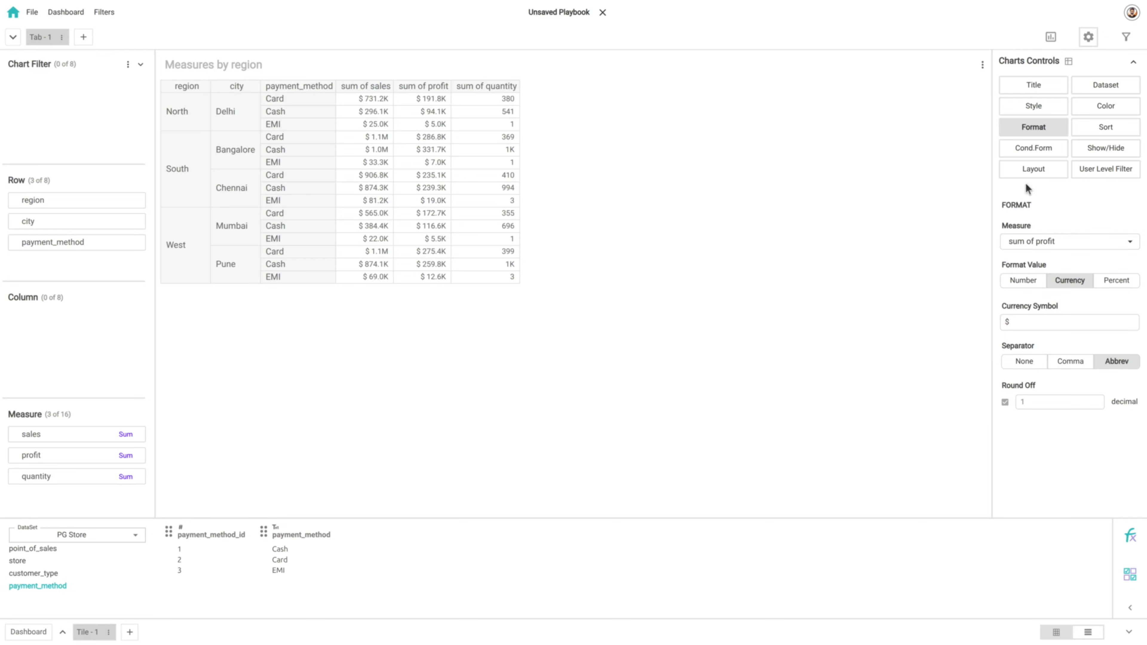
Add a conditional formatting rule to sum of sales for values greater than 1000000.
{"action": "left_click", "coordinate": [1034, 148]}
{"action": "left_click", "coordinate": [1053, 216]}
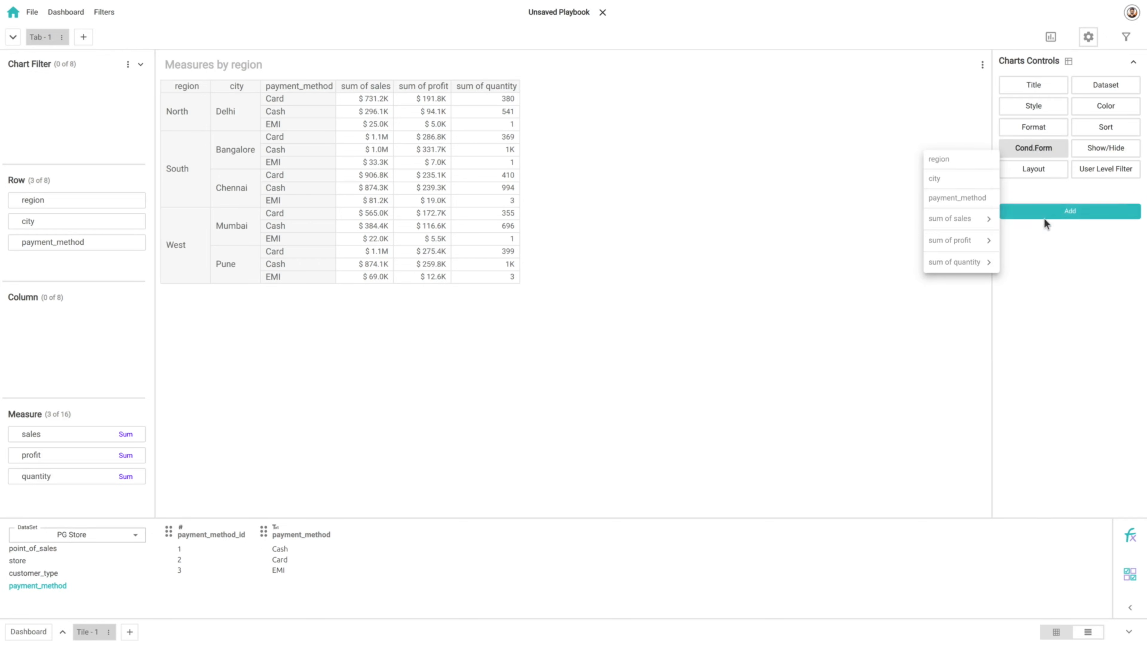
{"action": "left_click", "coordinate": [957, 219]}
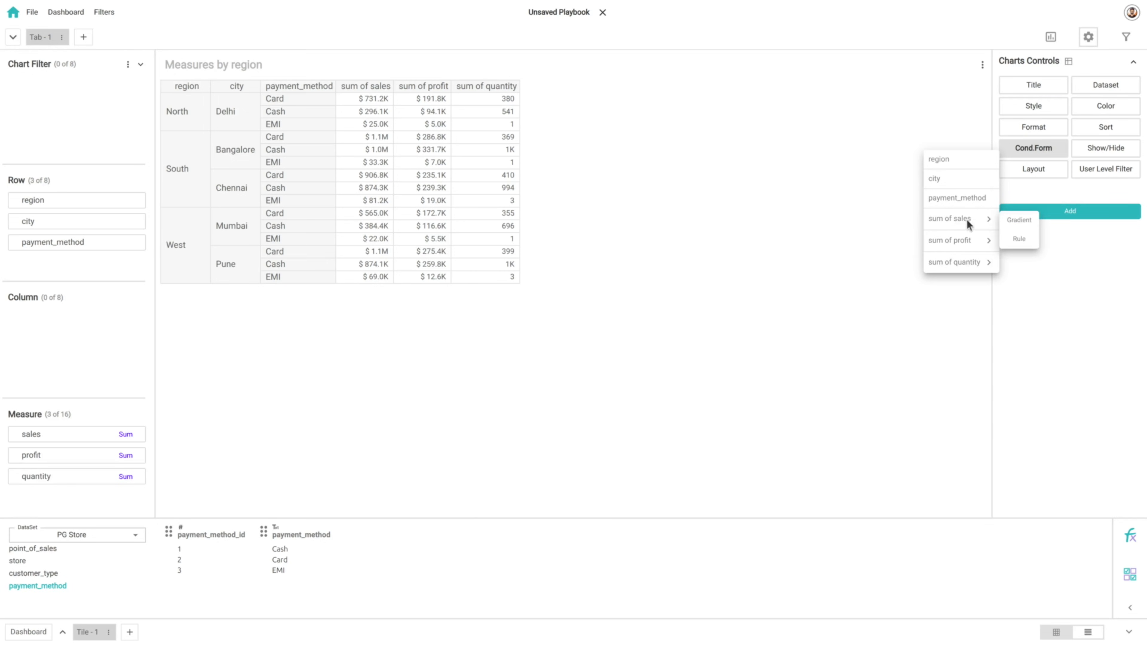
{"action": "left_click", "coordinate": [1022, 244]}
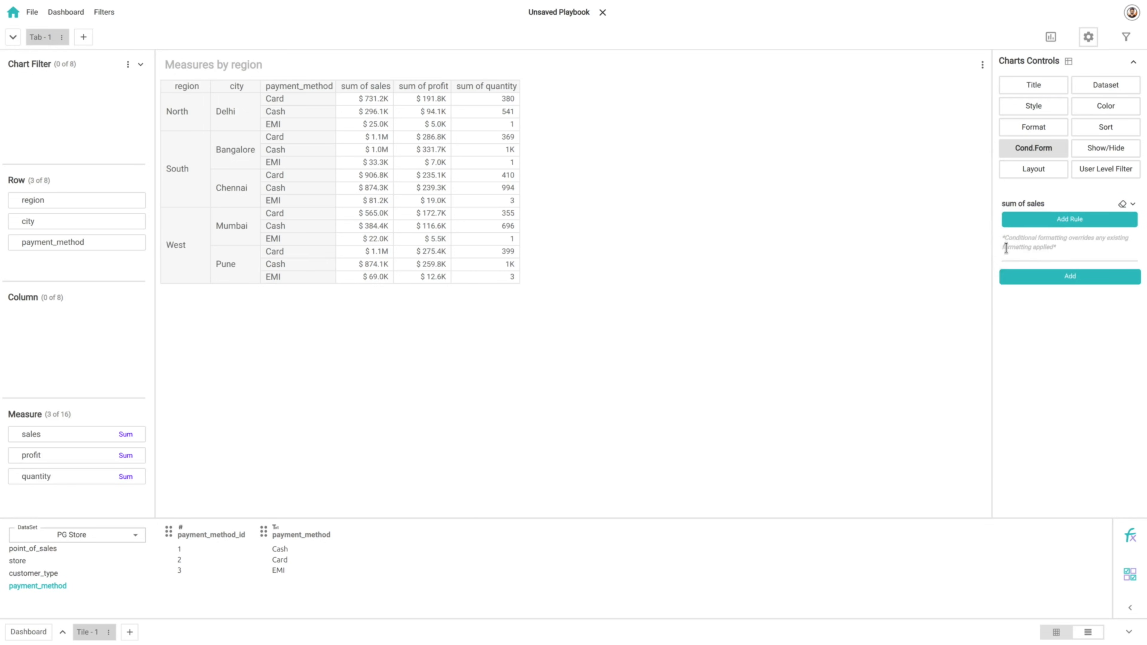
{"action": "left_click", "coordinate": [1051, 225]}
{"action": "left_click", "coordinate": [1033, 284]}
{"action": "type", "text": "1000000"}
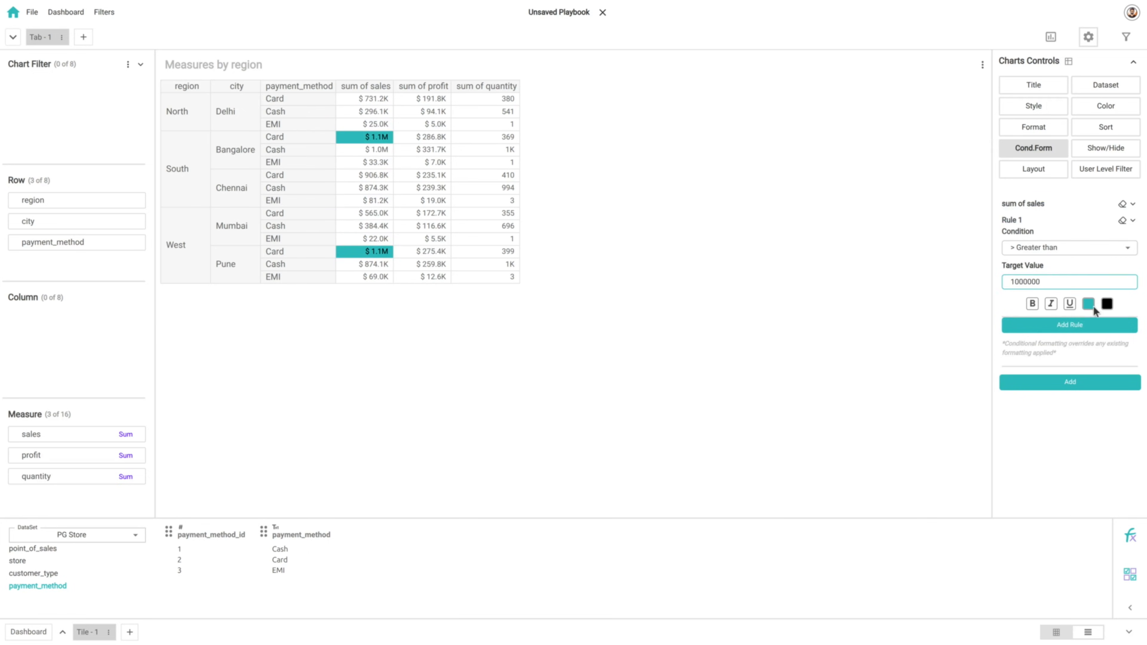
Add gradient conditional formatting to sum of profit.
{"action": "left_click", "coordinate": [1074, 383]}
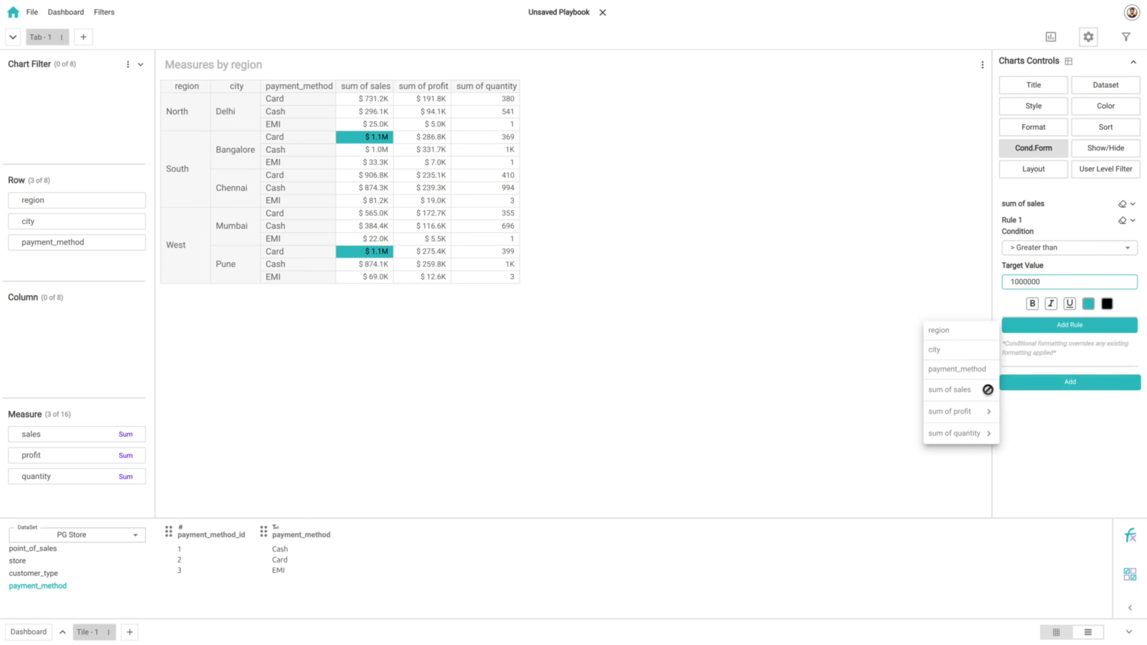
{"action": "mouse_move", "coordinate": [969, 415]}
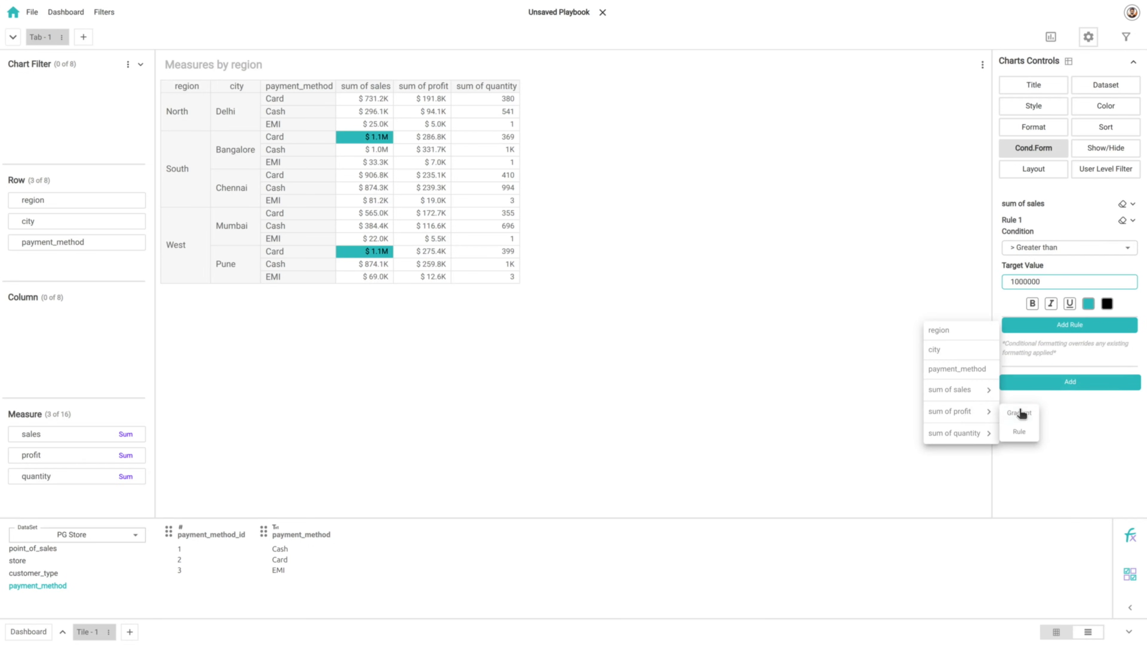
{"action": "left_click", "coordinate": [1022, 414]}
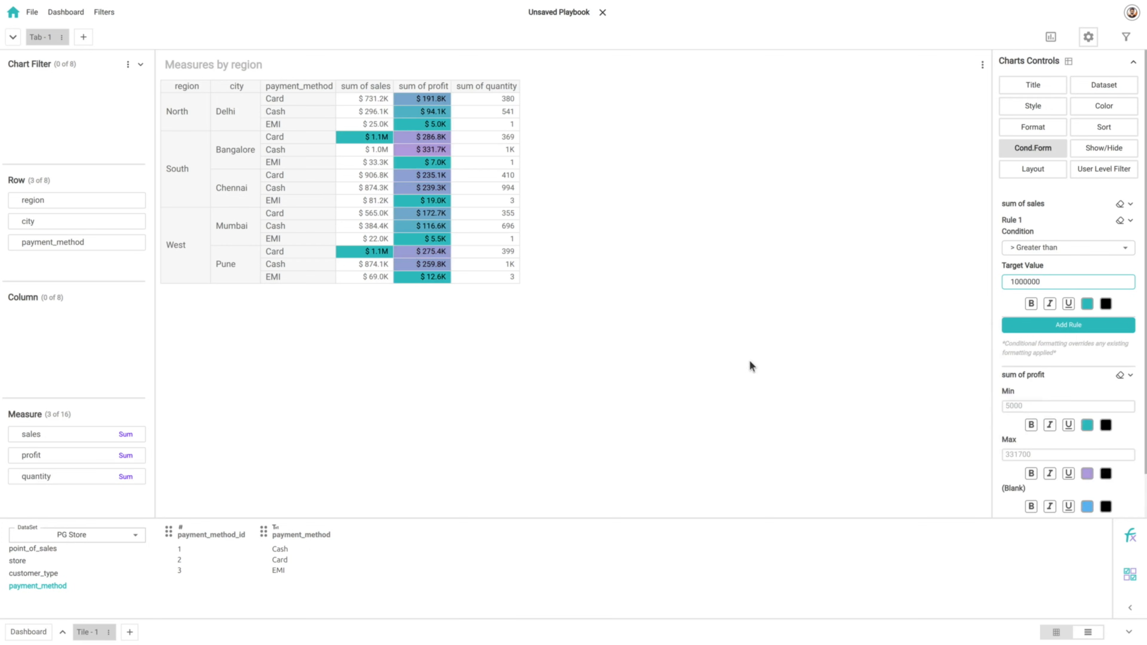
Add a conditional formatting rule to sum of quantity for values less than 100.
{"action": "scroll", "coordinate": [1098, 459], "scroll_direction": "down", "scroll_amount": 1}
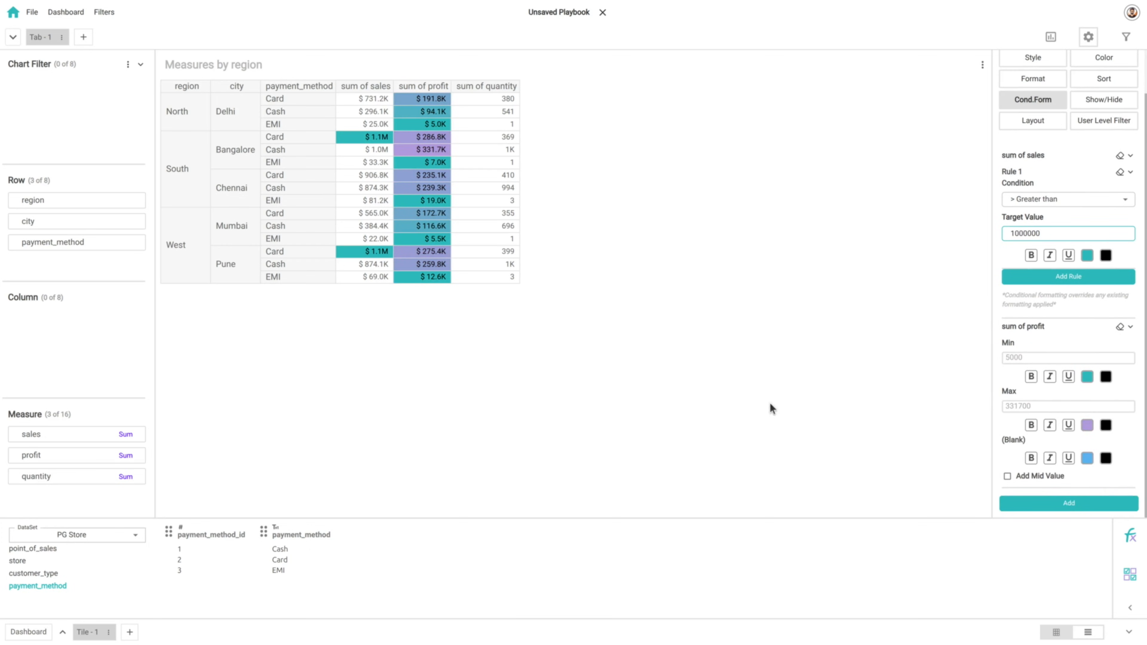
{"action": "left_click", "coordinate": [1108, 503]}
{"action": "mouse_move", "coordinate": [968, 559]}
{"action": "left_click", "coordinate": [1026, 575]}
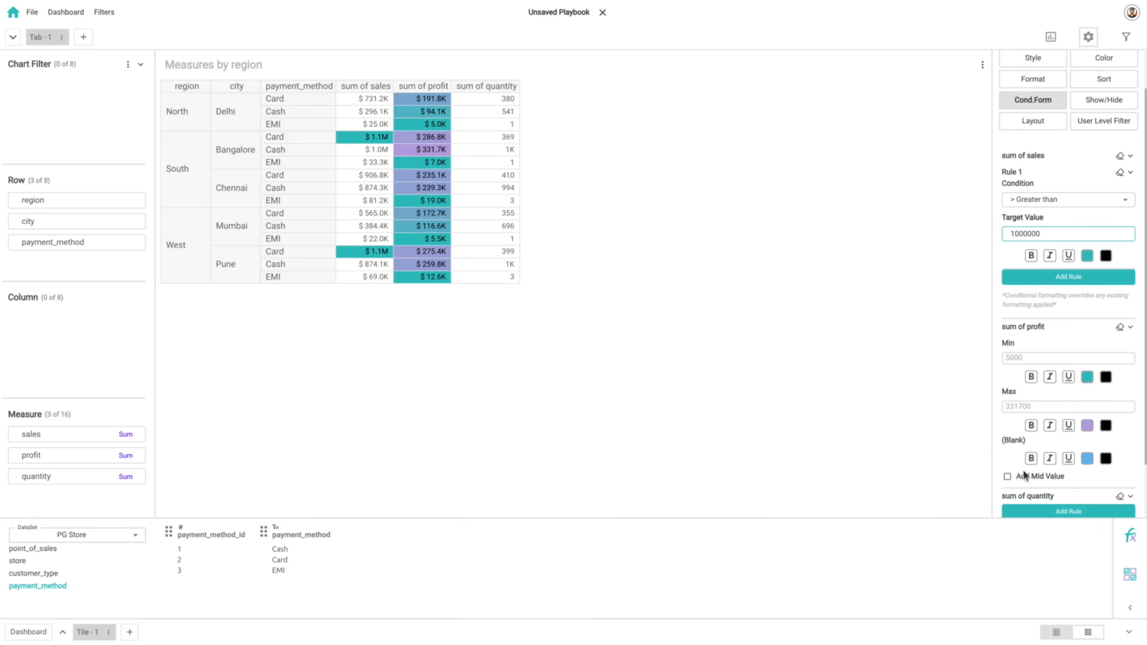
{"action": "scroll", "coordinate": [1024, 474], "scroll_direction": "down", "scroll_amount": 1}
{"action": "left_click", "coordinate": [1075, 450]}
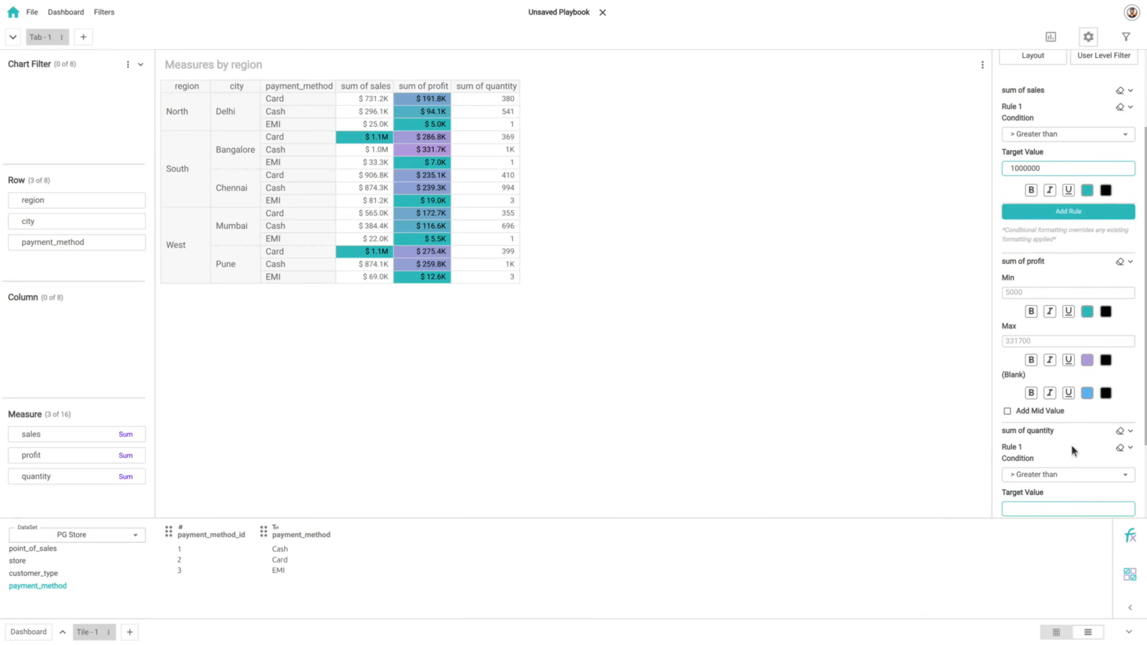
{"action": "left_click", "coordinate": [1053, 475]}
{"action": "left_click", "coordinate": [1050, 508]}
{"action": "scroll", "coordinate": [1074, 461], "scroll_direction": "down", "scroll_amount": 2}
{"action": "left_click", "coordinate": [1047, 400]}
{"action": "type", "text": "100"}
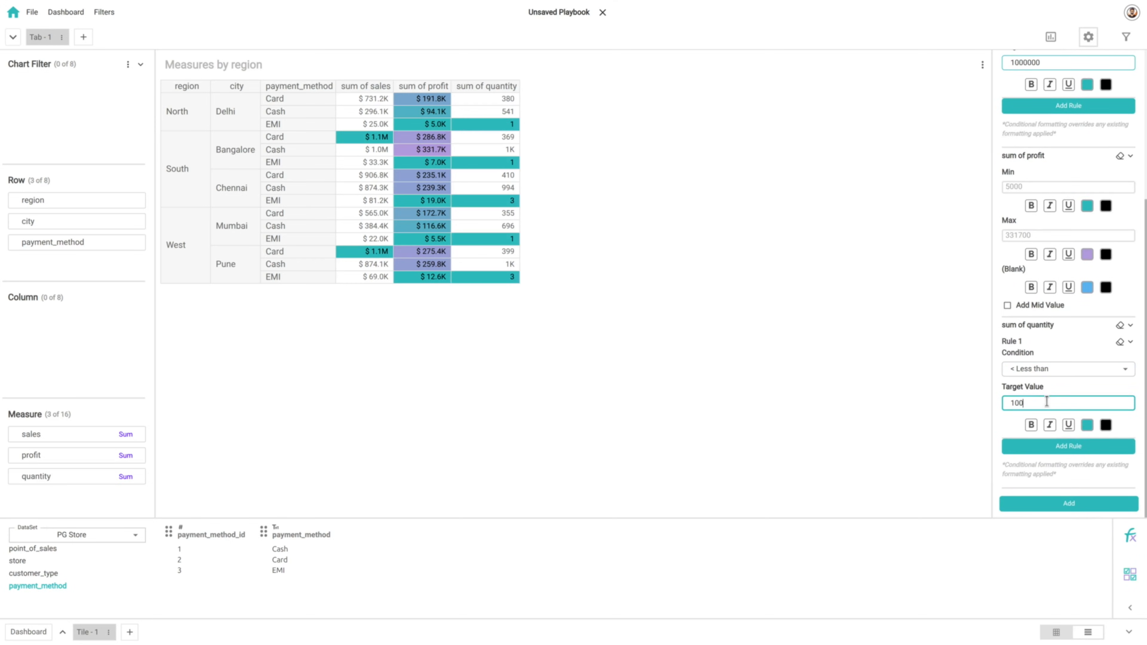
Set the fill colour of the sum of quantity rule to yellow.
{"action": "left_click", "coordinate": [1088, 427]}
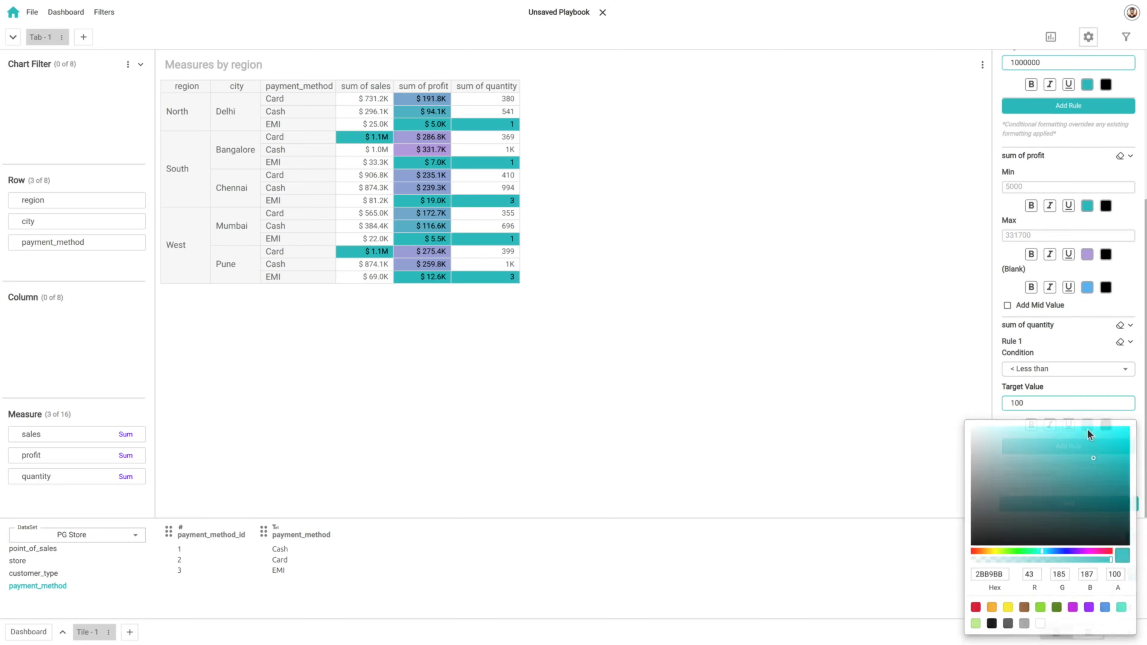
{"action": "left_click", "coordinate": [1008, 608]}
{"action": "left_click", "coordinate": [836, 443]}
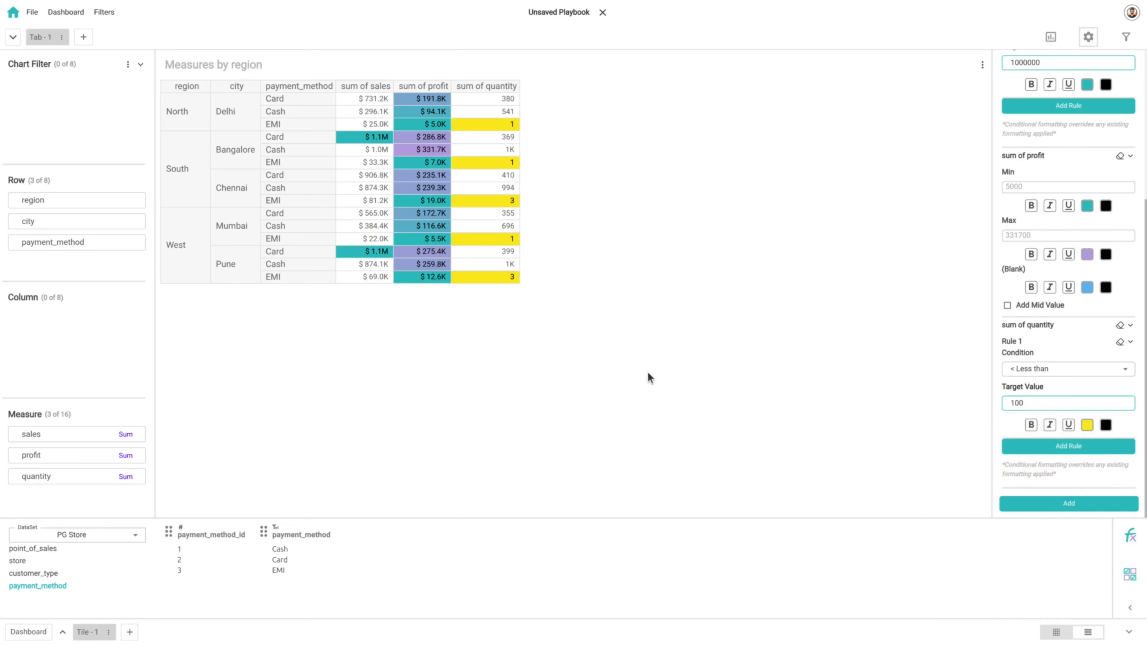
Create a new tile with order_date from point_of_sales as the row field and sales as the measure.
{"action": "left_click", "coordinate": [130, 633]}
{"action": "left_click", "coordinate": [63, 549]}
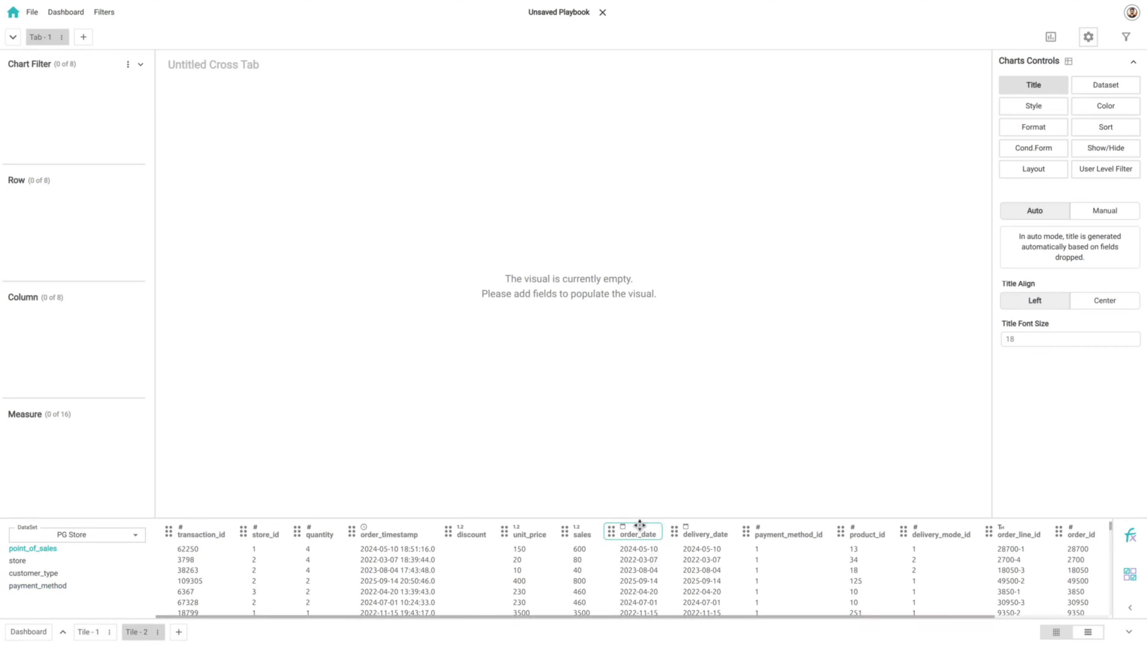
{"action": "left_click_drag", "start_coordinate": [638, 534], "coordinate": [107, 234]}
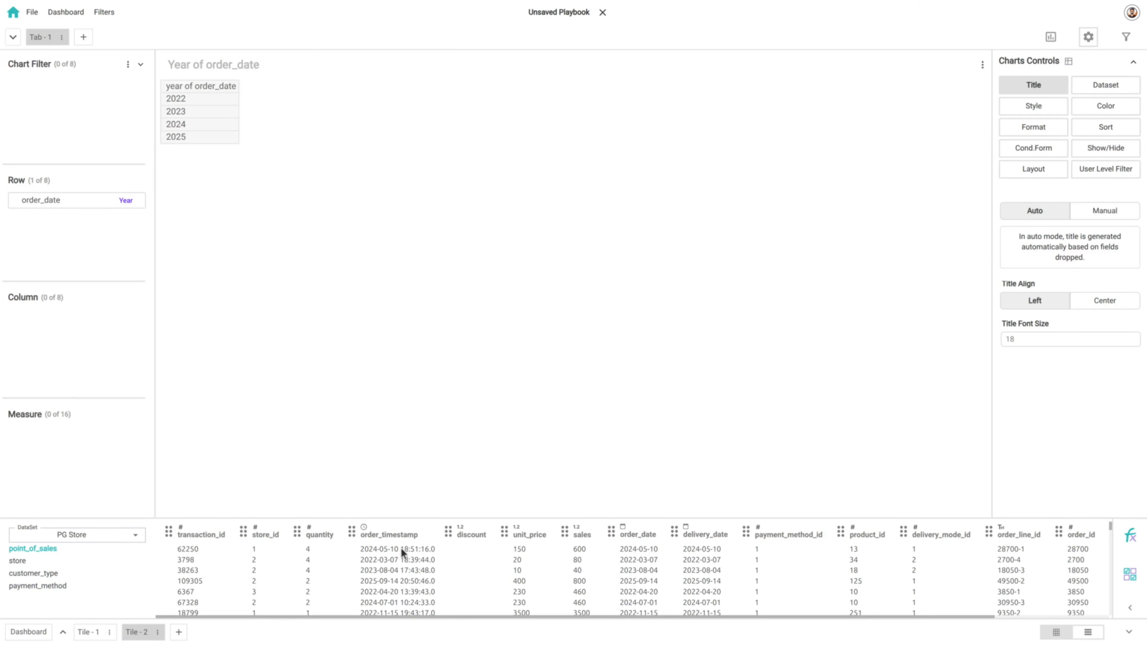
{"action": "left_click_drag", "start_coordinate": [581, 534], "coordinate": [106, 470]}
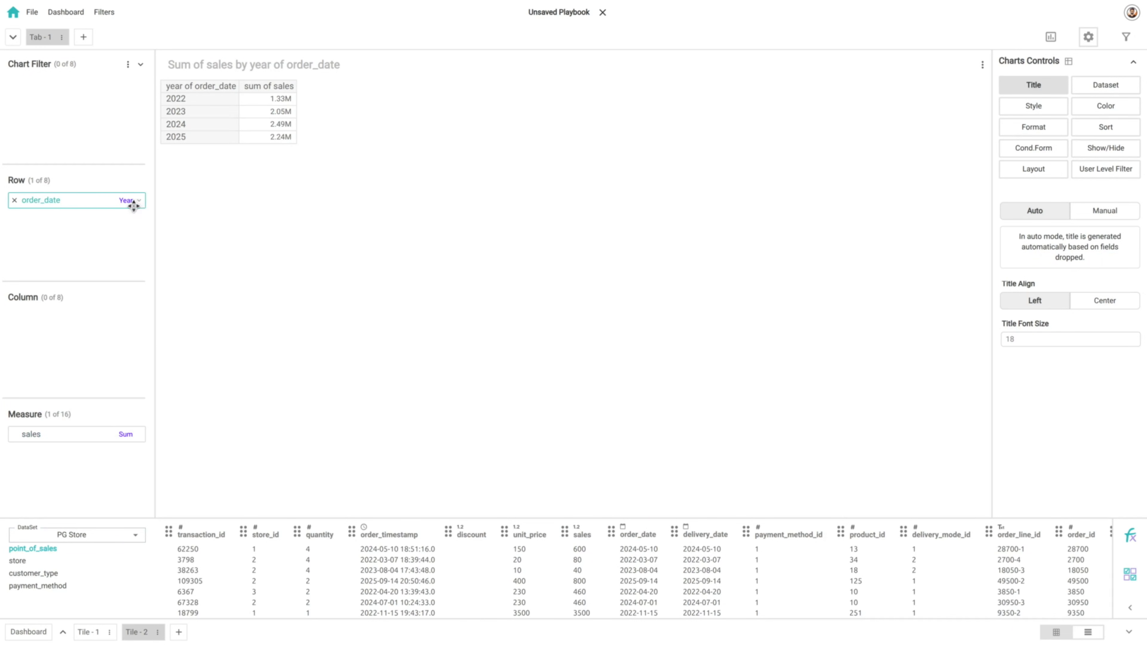
Try grouping order_date by Month, and switch the grouping to Year Month.
{"action": "left_click", "coordinate": [136, 204]}
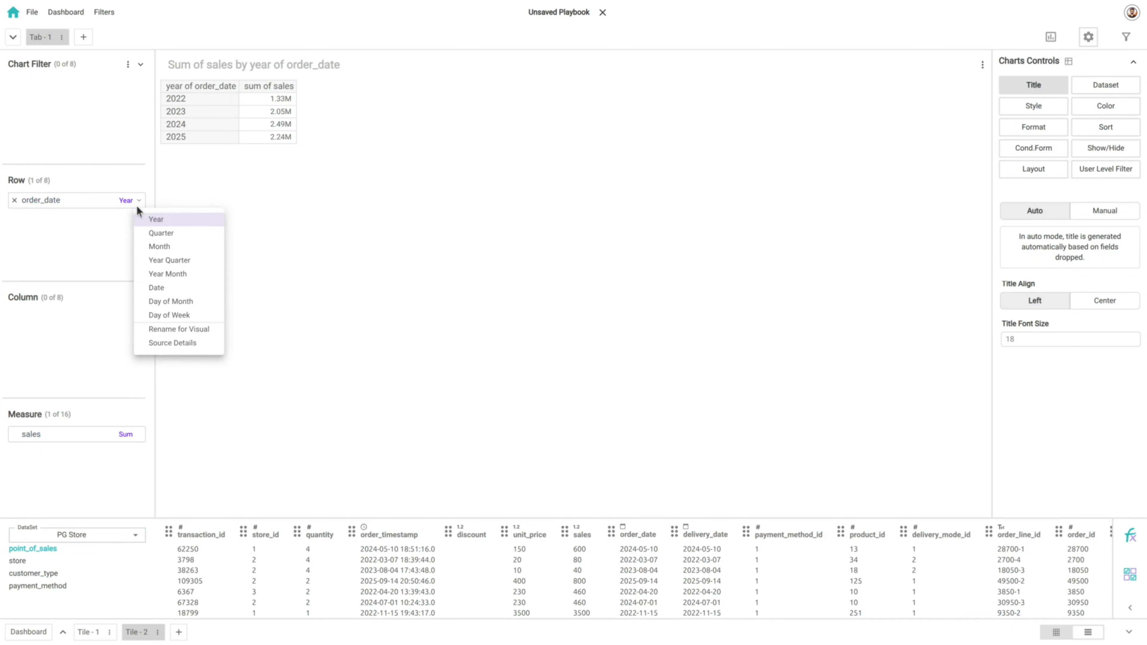
{"action": "left_click", "coordinate": [168, 249]}
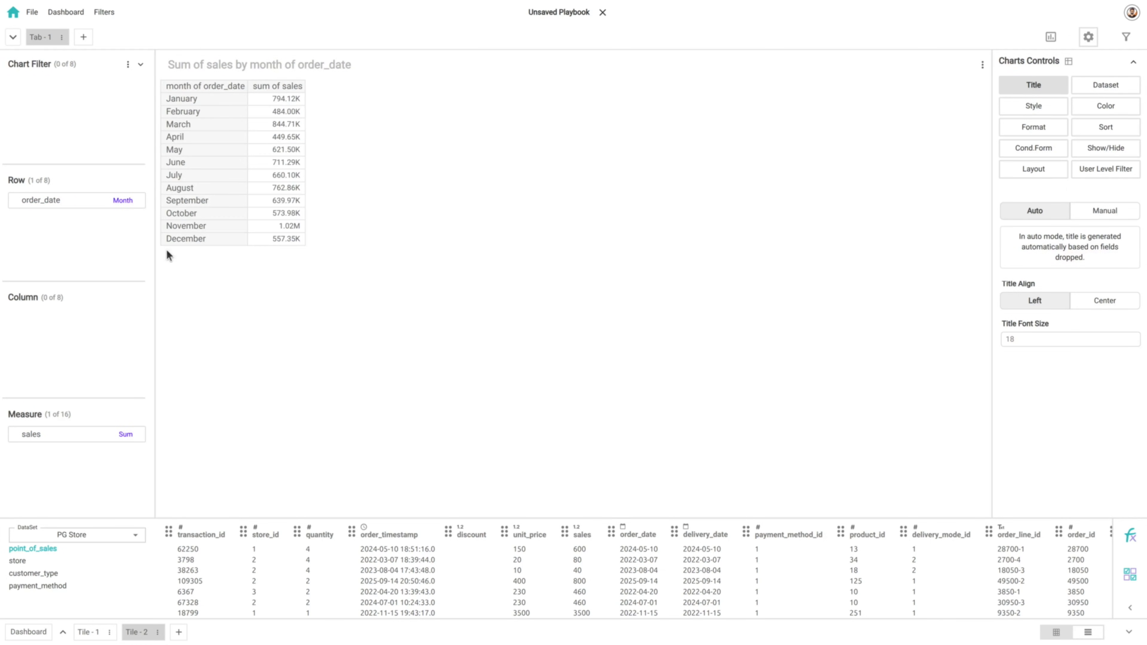
{"action": "left_click", "coordinate": [142, 206]}
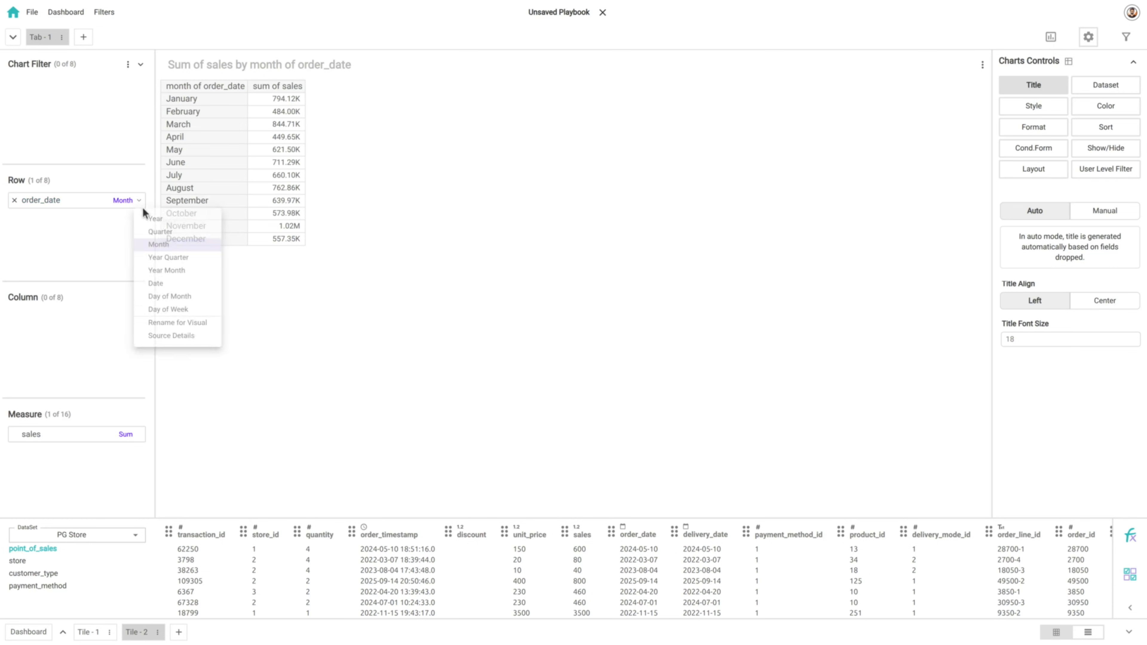
{"action": "left_click", "coordinate": [153, 271]}
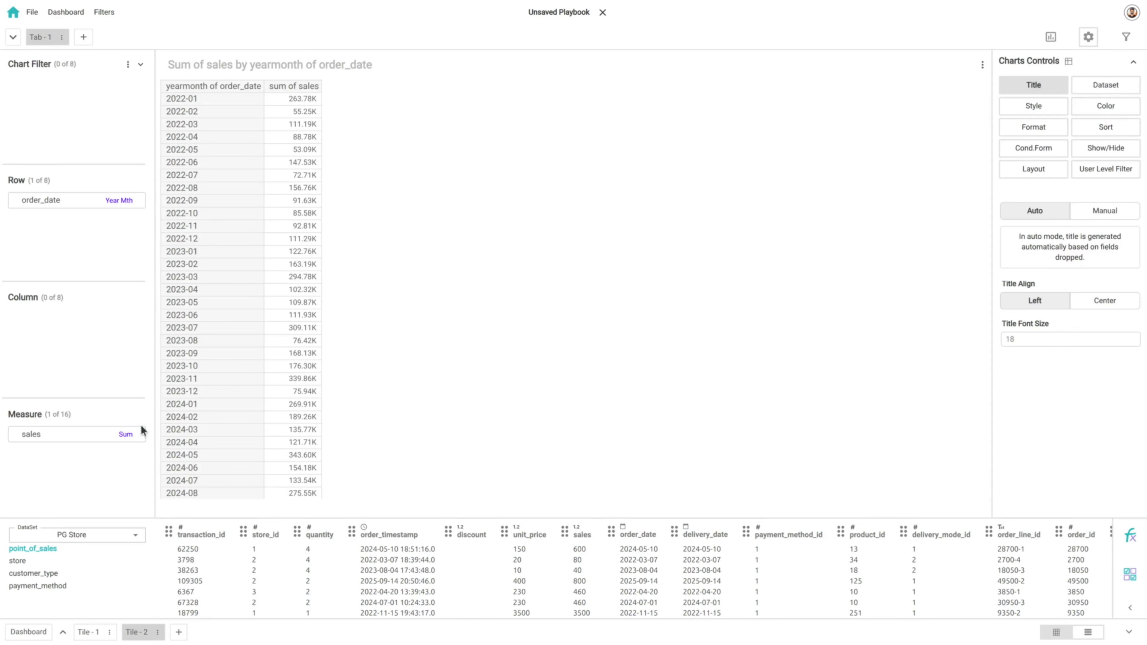
Set the sales aggregation to Avg and change the cross tab to an area chart.
{"action": "left_click", "coordinate": [139, 434]}
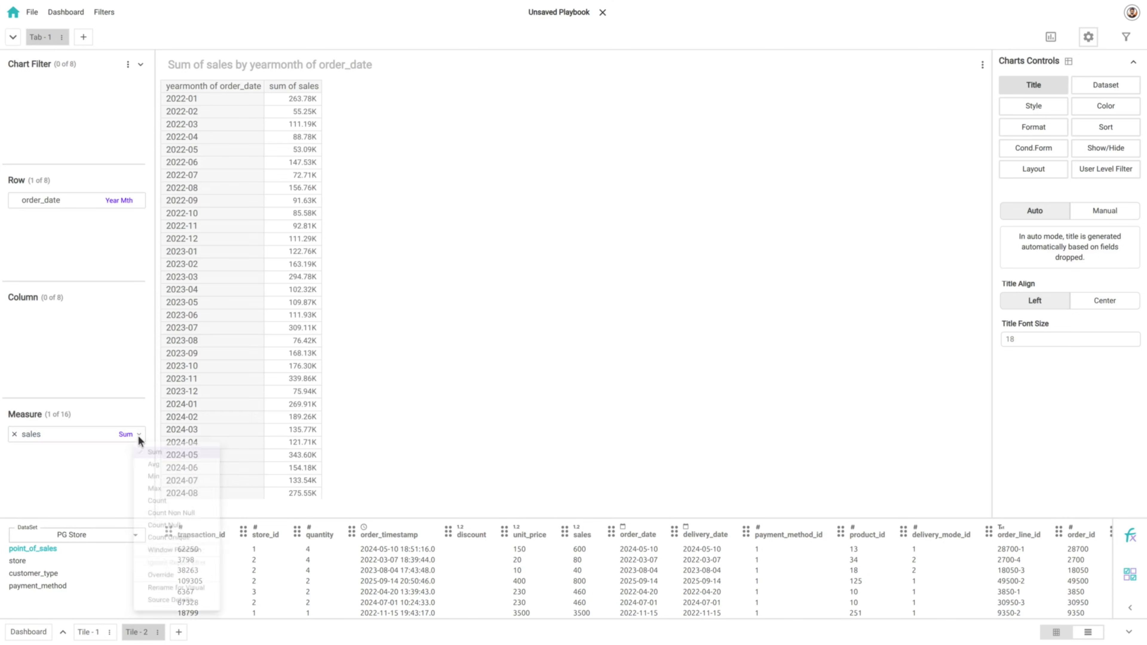
{"action": "left_click", "coordinate": [162, 467]}
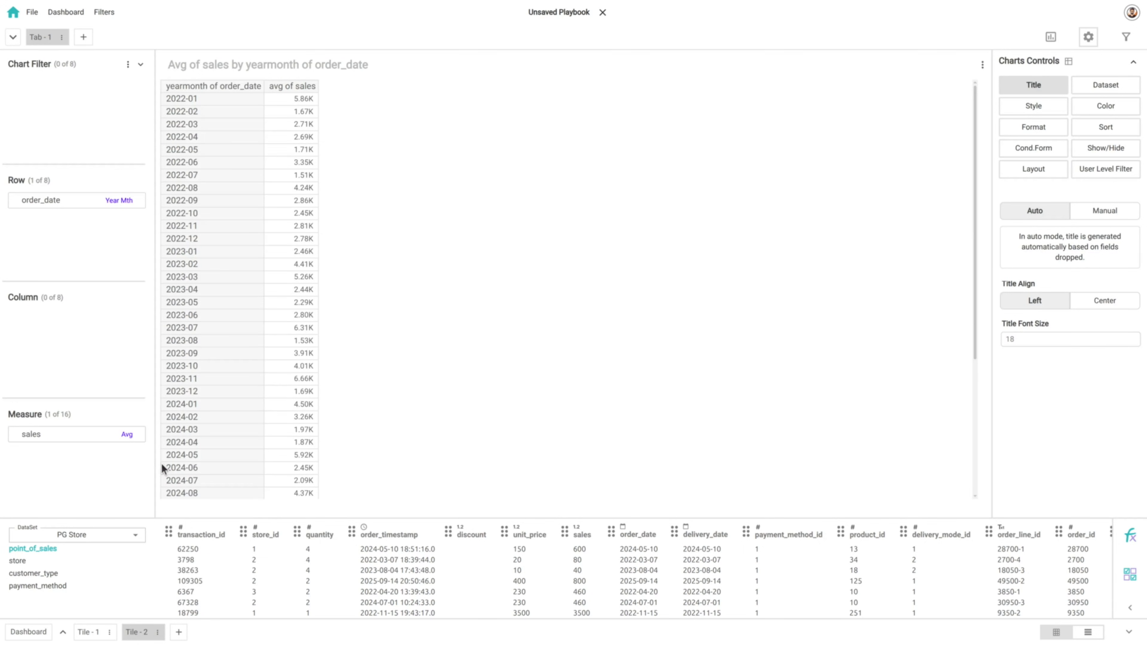
{"action": "left_click", "coordinate": [1051, 38]}
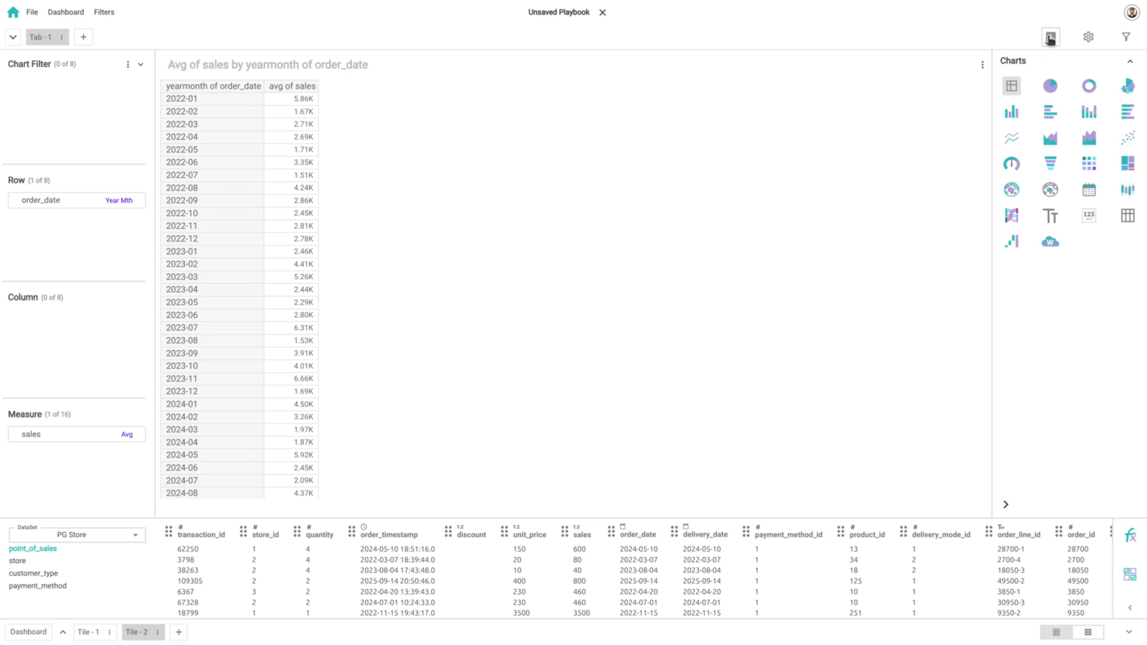
{"action": "left_click", "coordinate": [1049, 140]}
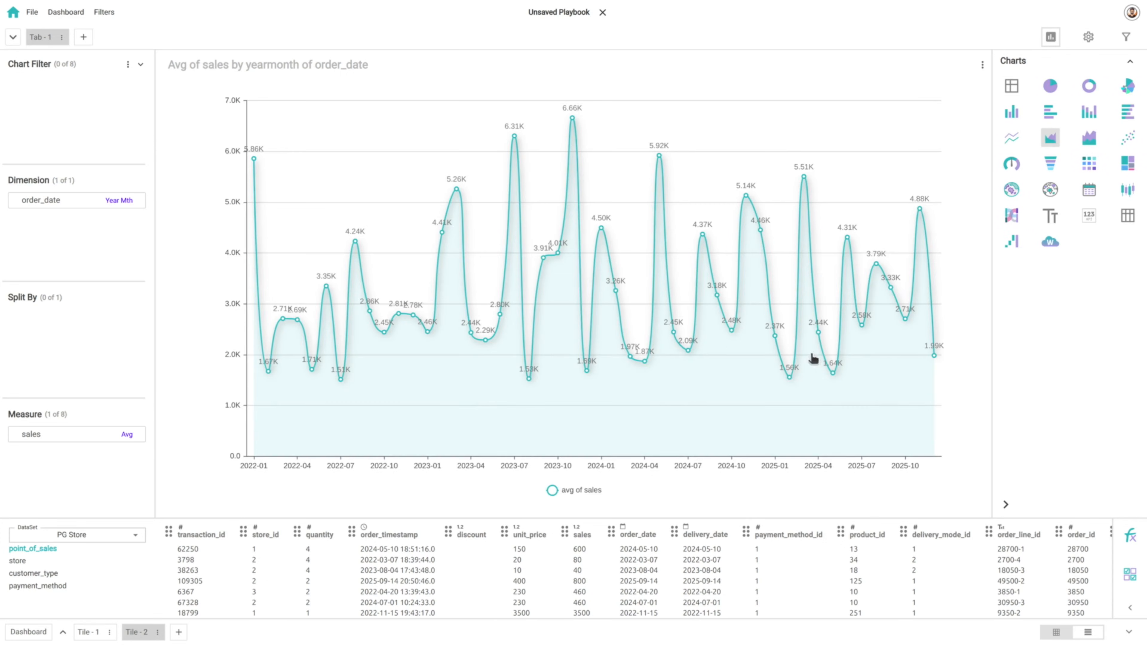
Set the area chart's left margin to 0% and its right margin to 2%.
{"action": "left_click", "coordinate": [1089, 36]}
{"action": "left_click", "coordinate": [1035, 128]}
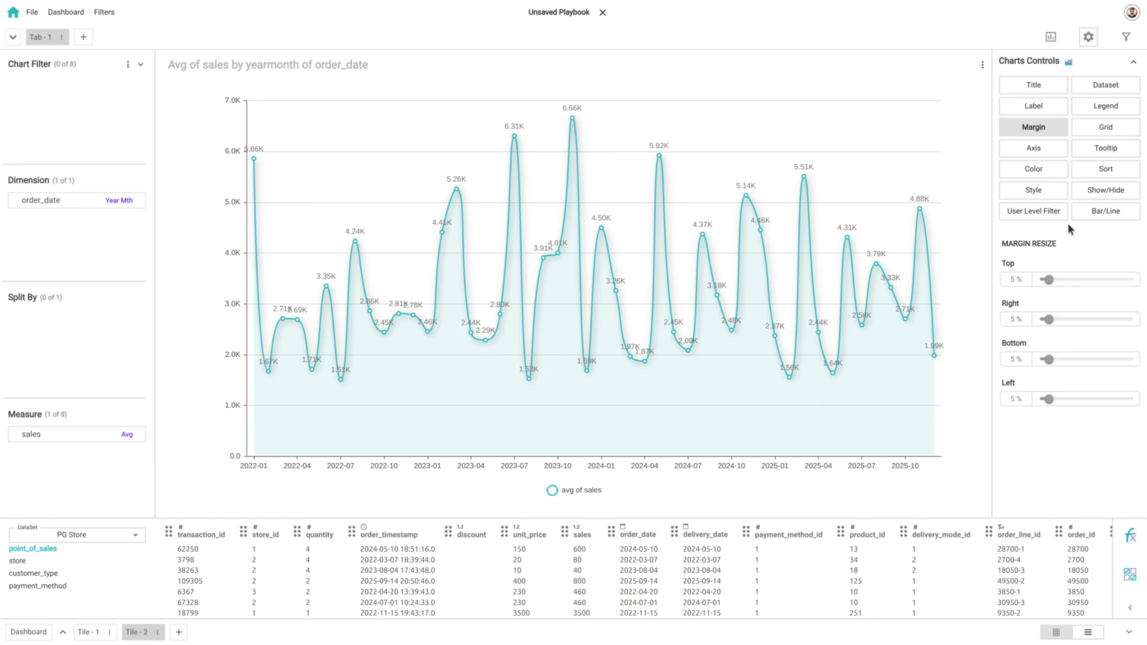
{"action": "left_click_drag", "start_coordinate": [1048, 399], "coordinate": [1039, 400]}
{"action": "left_click_drag", "start_coordinate": [1049, 319], "coordinate": [1043, 320]}
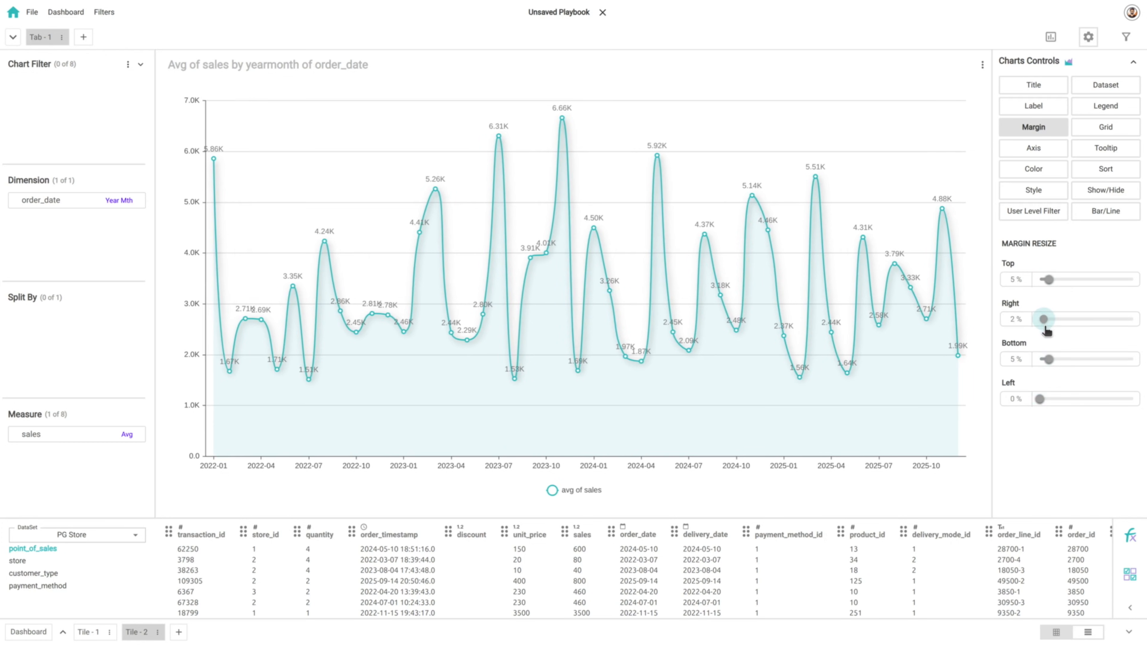
Rename the order_date dimension for the visual as "month".
{"action": "left_click", "coordinate": [139, 201]}
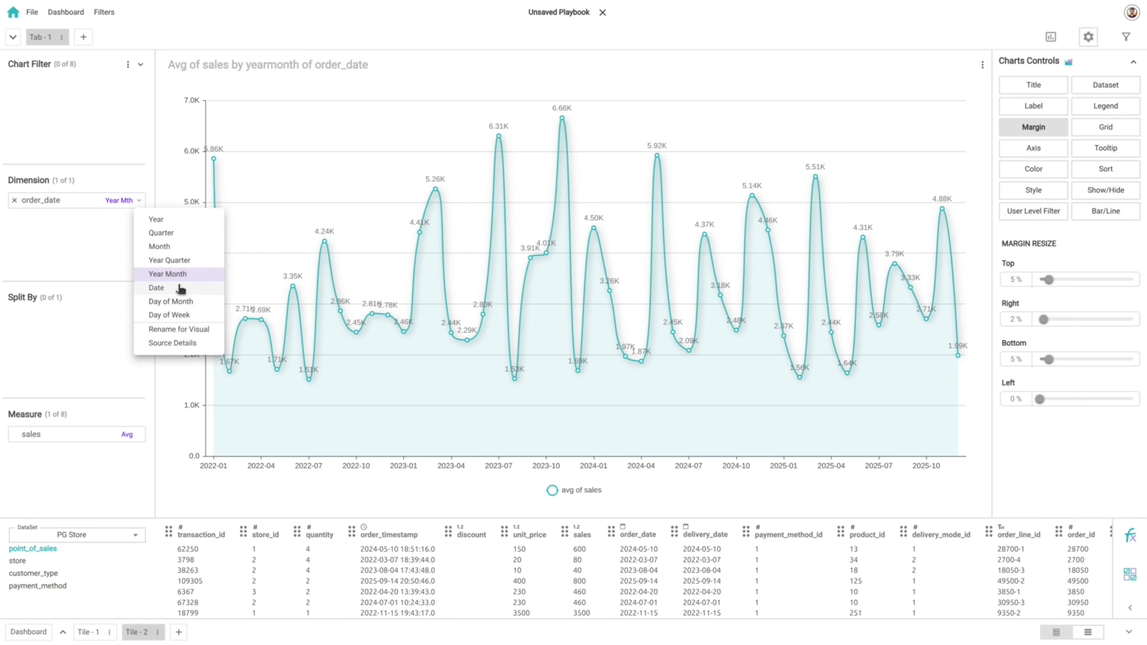
{"action": "left_click", "coordinate": [181, 329]}
{"action": "triple_click", "coordinate": [562, 320]}
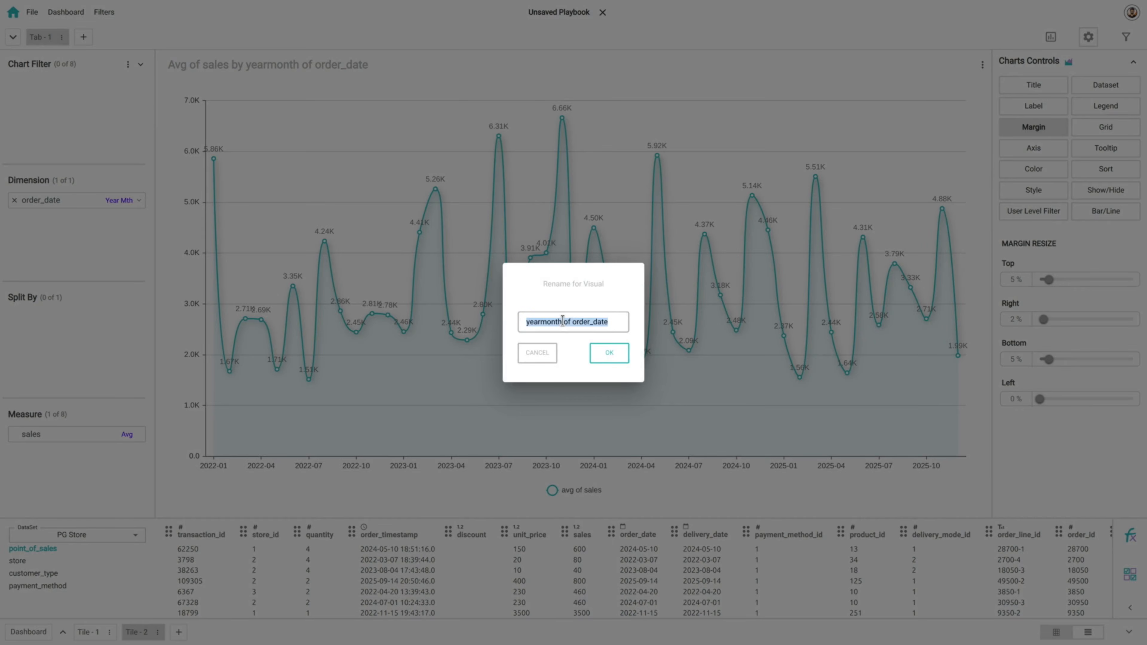
{"action": "type", "text": "month"}
{"action": "left_click", "coordinate": [609, 353]}
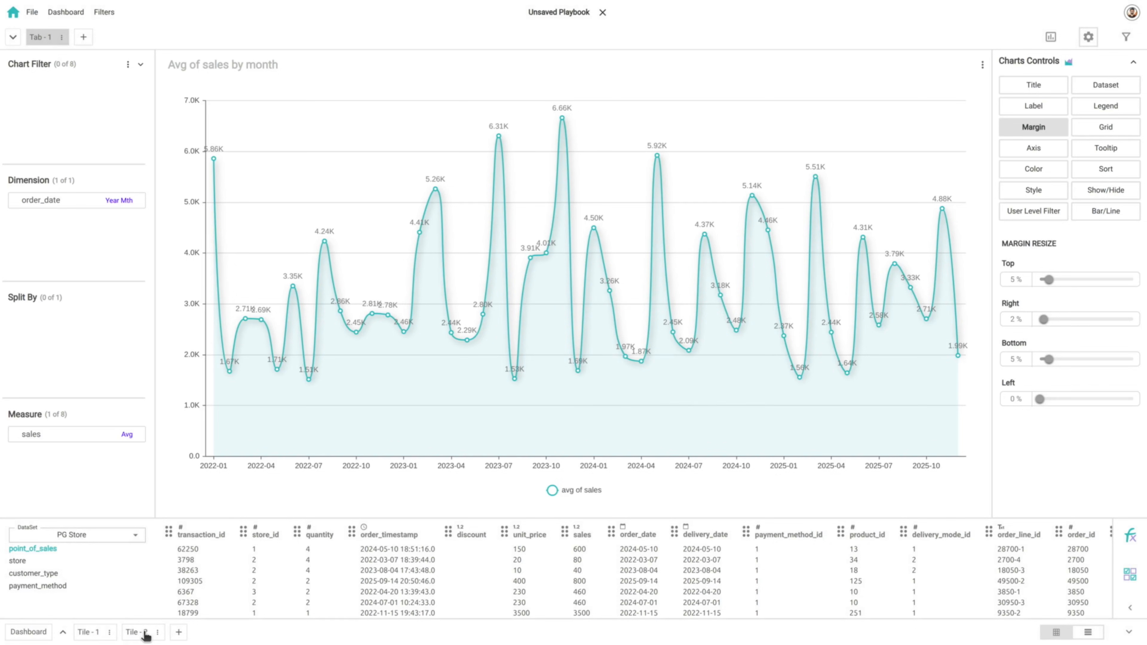
Rename the second tile "sales by month".
{"action": "double_click", "coordinate": [145, 633]}
{"action": "key", "text": "BackSpace"}
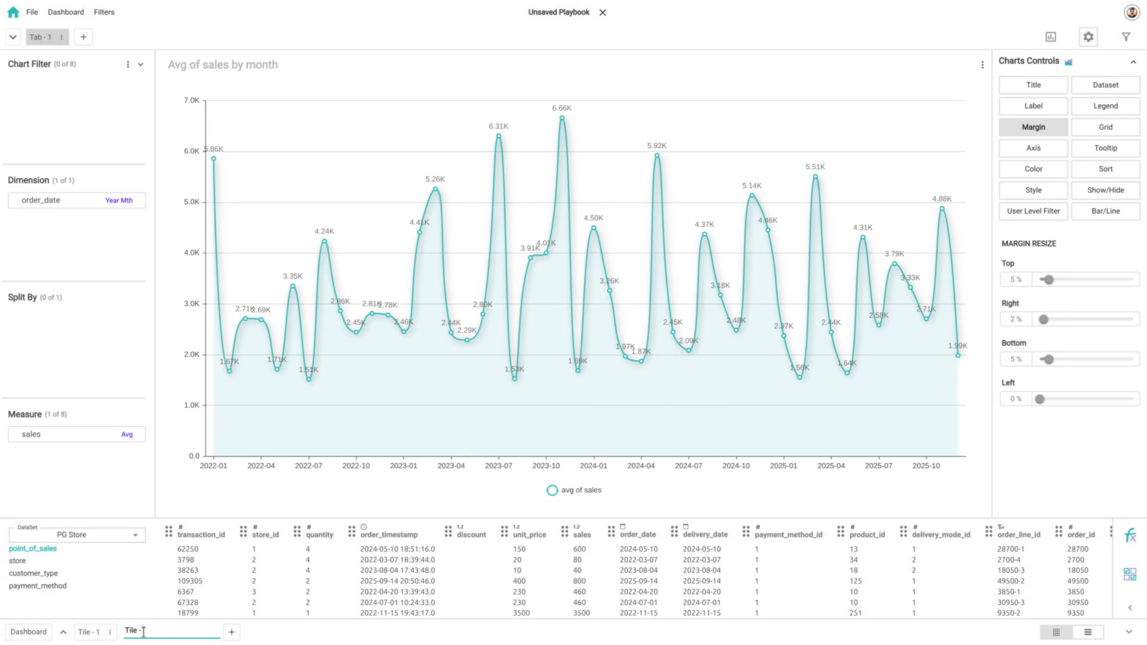
{"action": "key", "text": "BackSpace"}
{"action": "key", "text": "BackSpace"}
{"action": "type", "text": "sales by month"}
{"action": "key", "text": "Return"}
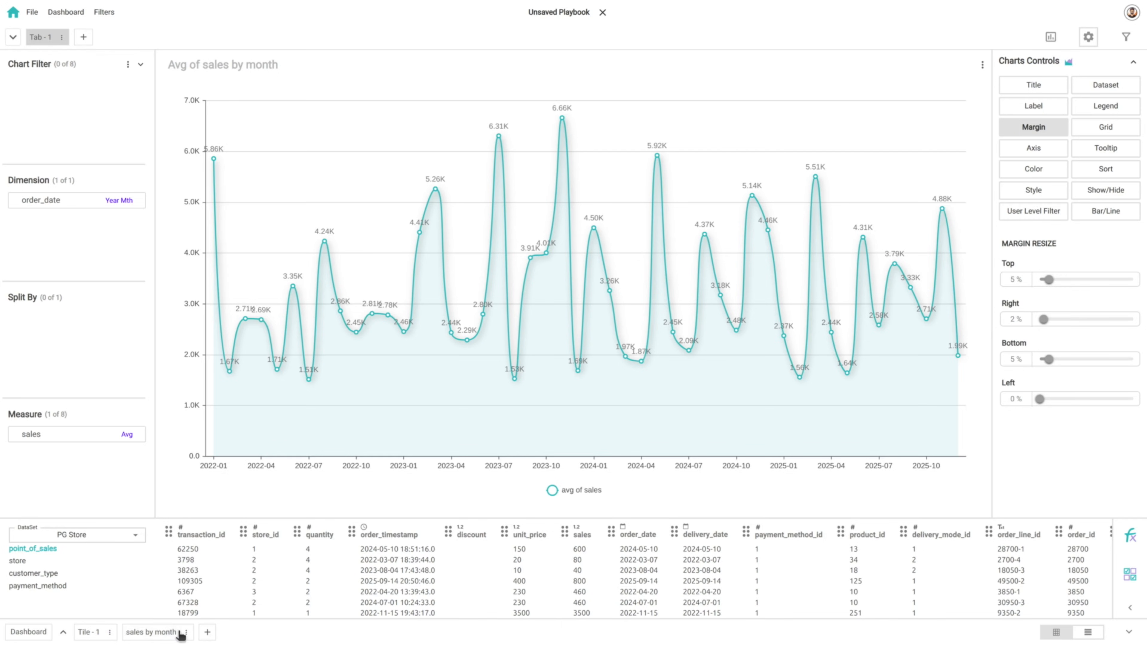
Rename the first tile, holding the Measures by region cross tab, as "region wise sales".
{"action": "left_click", "coordinate": [96, 634]}
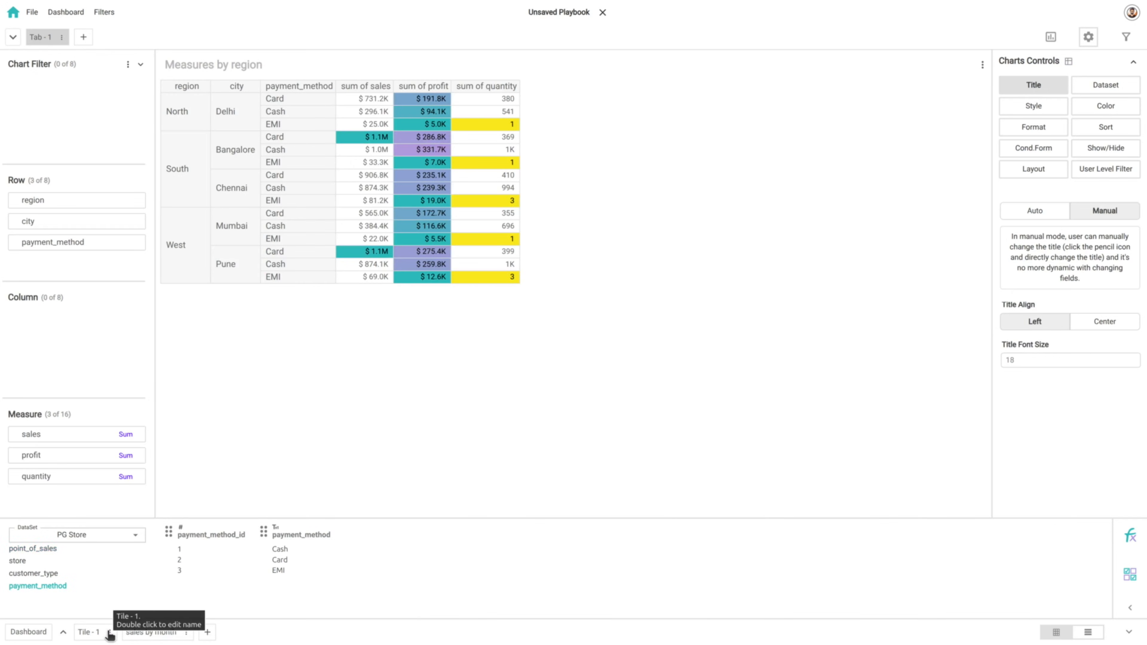
{"action": "left_click", "coordinate": [109, 633]}
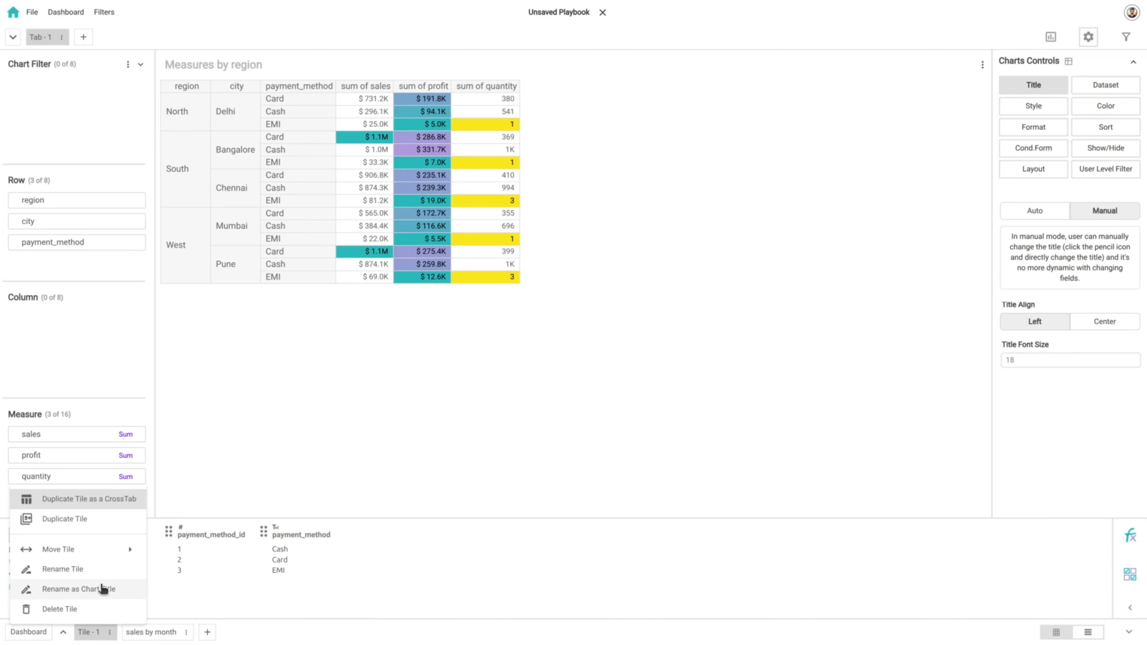
{"action": "left_click", "coordinate": [90, 572]}
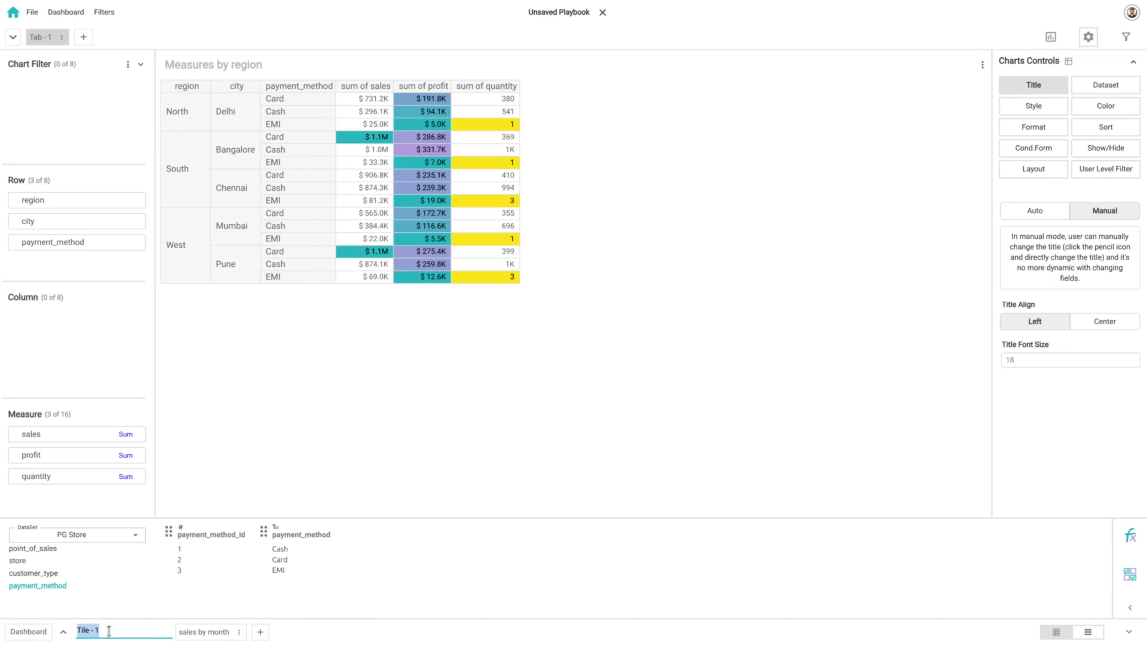
{"action": "type", "text": "region wise sales"}
{"action": "key", "text": "Return"}
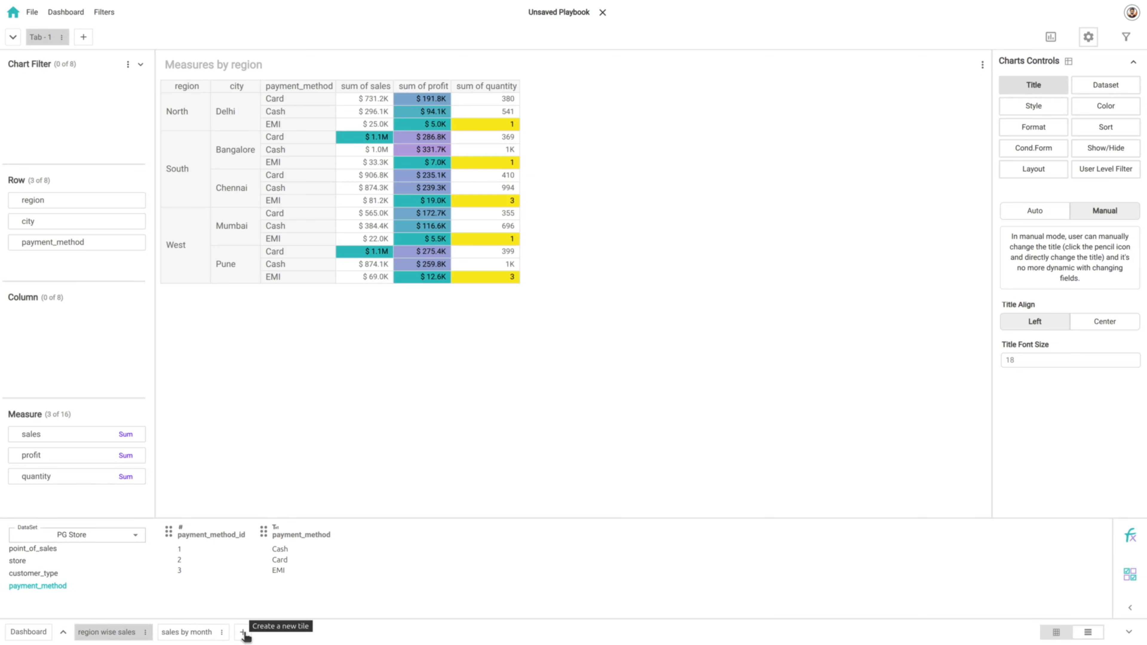
Create a new tile with a simple card that uses unit_price from point_of_sales as its measure.
{"action": "left_click", "coordinate": [243, 633]}
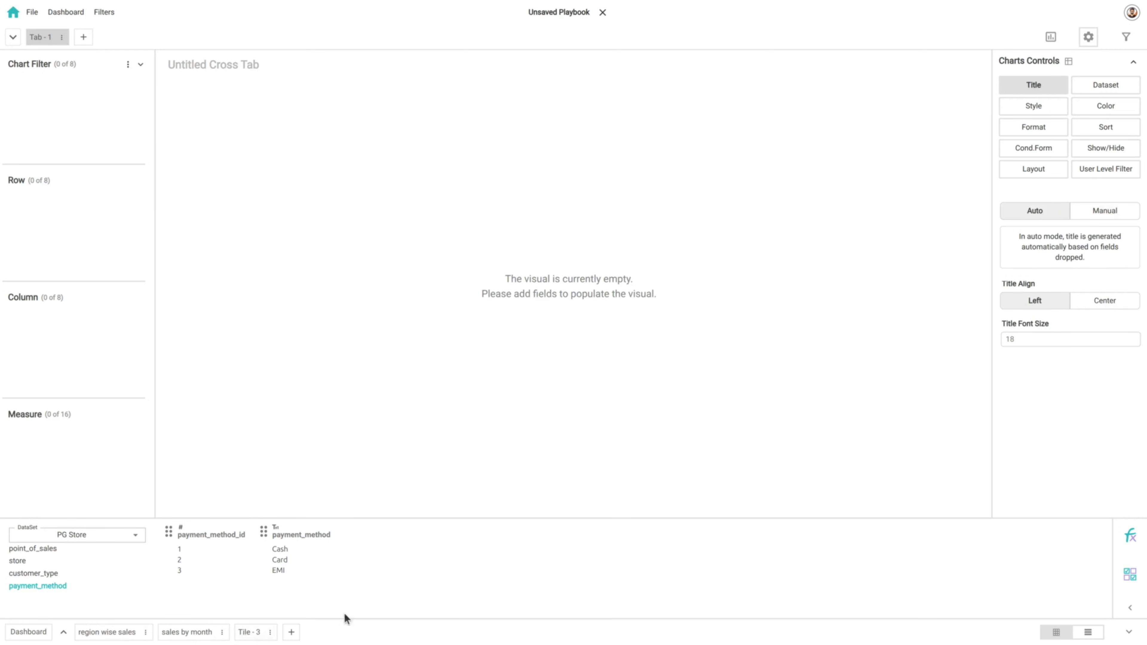
{"action": "left_click", "coordinate": [1053, 39]}
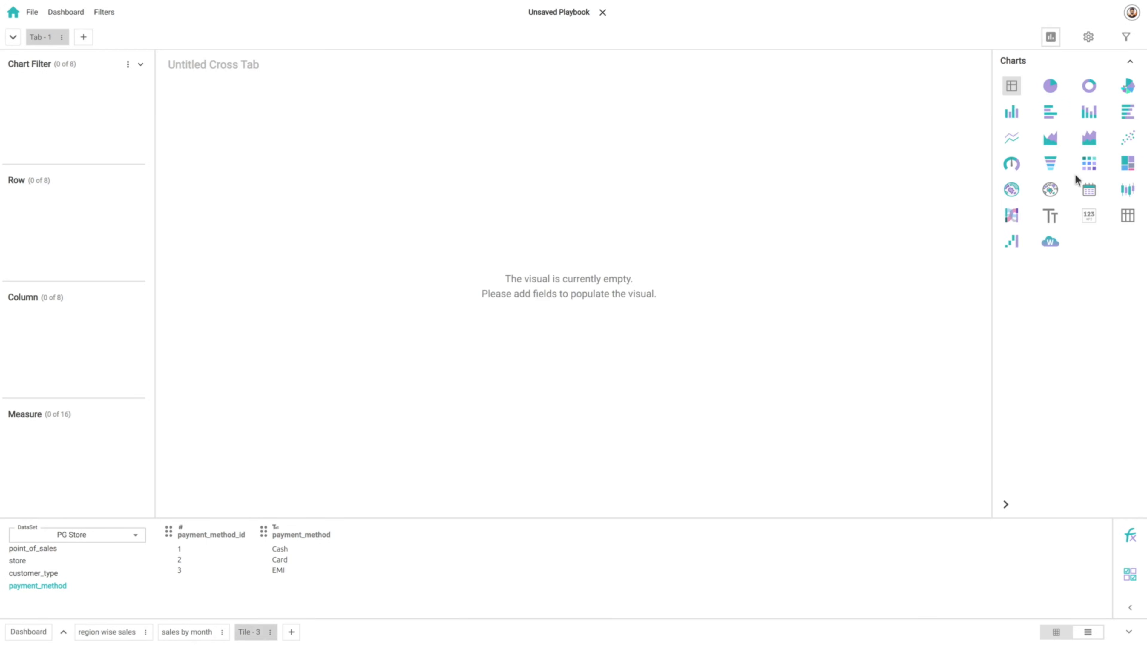
{"action": "left_click", "coordinate": [1092, 217]}
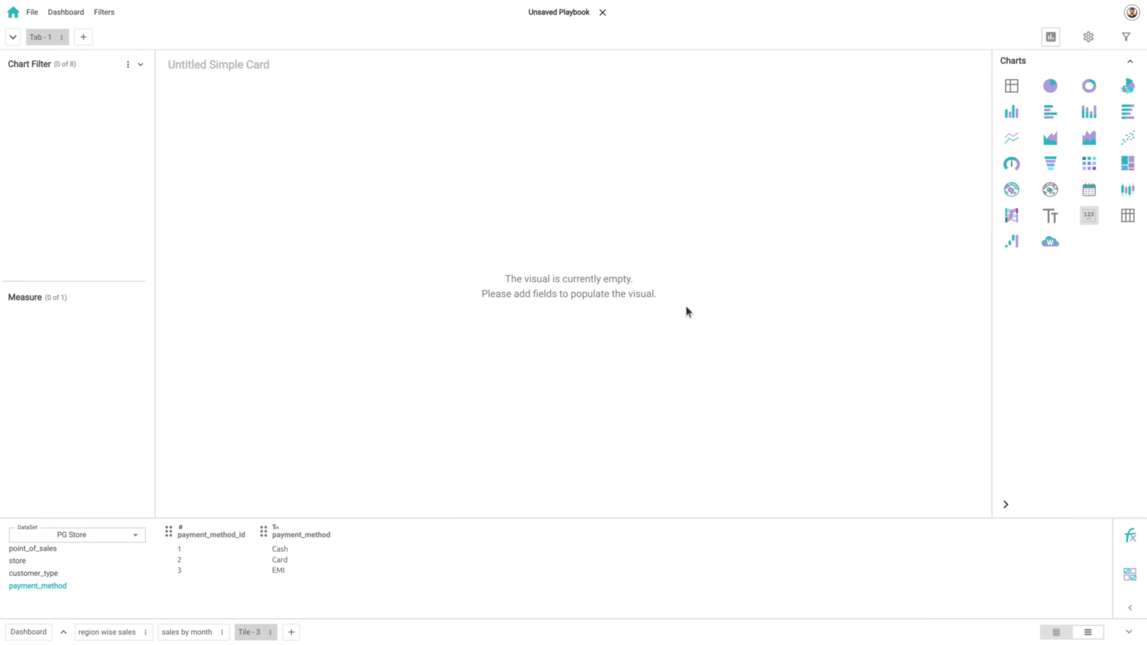
{"action": "left_click", "coordinate": [78, 553]}
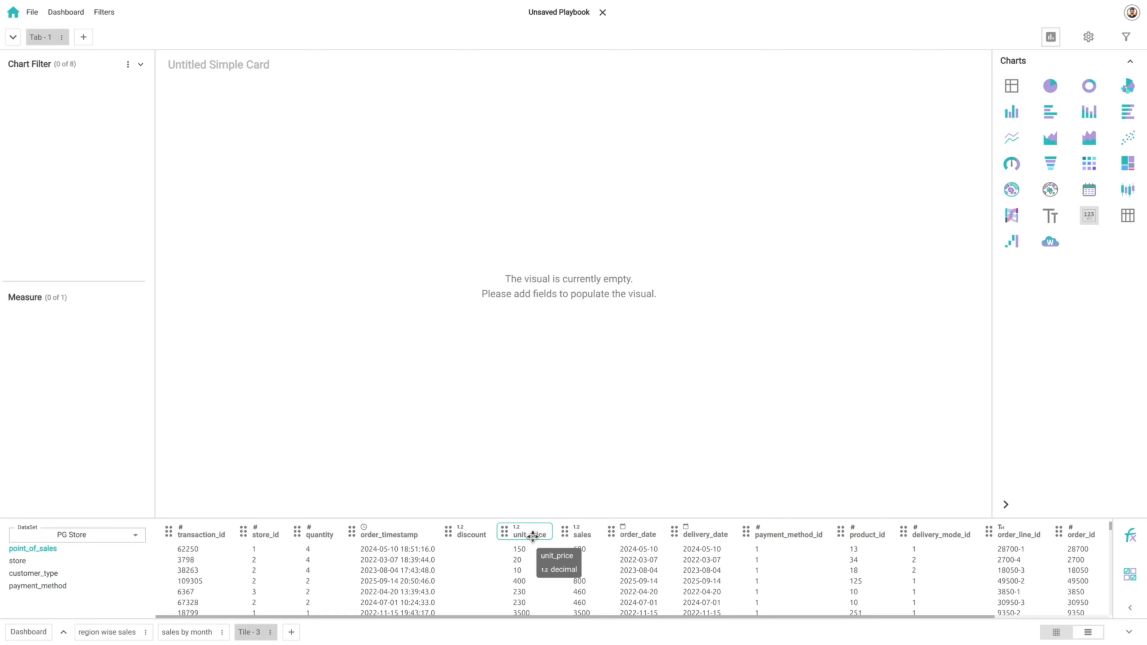
{"action": "left_click_drag", "start_coordinate": [532, 536], "coordinate": [100, 401]}
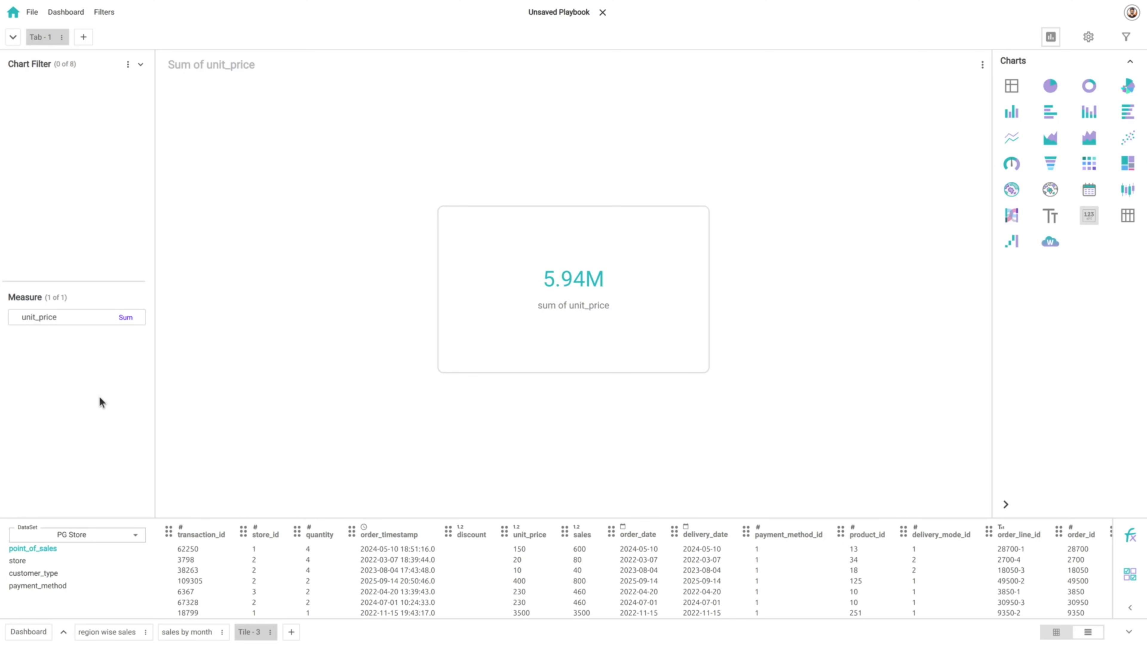
Rename the unit_price measure for the visual as "sum of Unit Price".
{"action": "left_click", "coordinate": [139, 319]}
{"action": "left_click", "coordinate": [186, 447]}
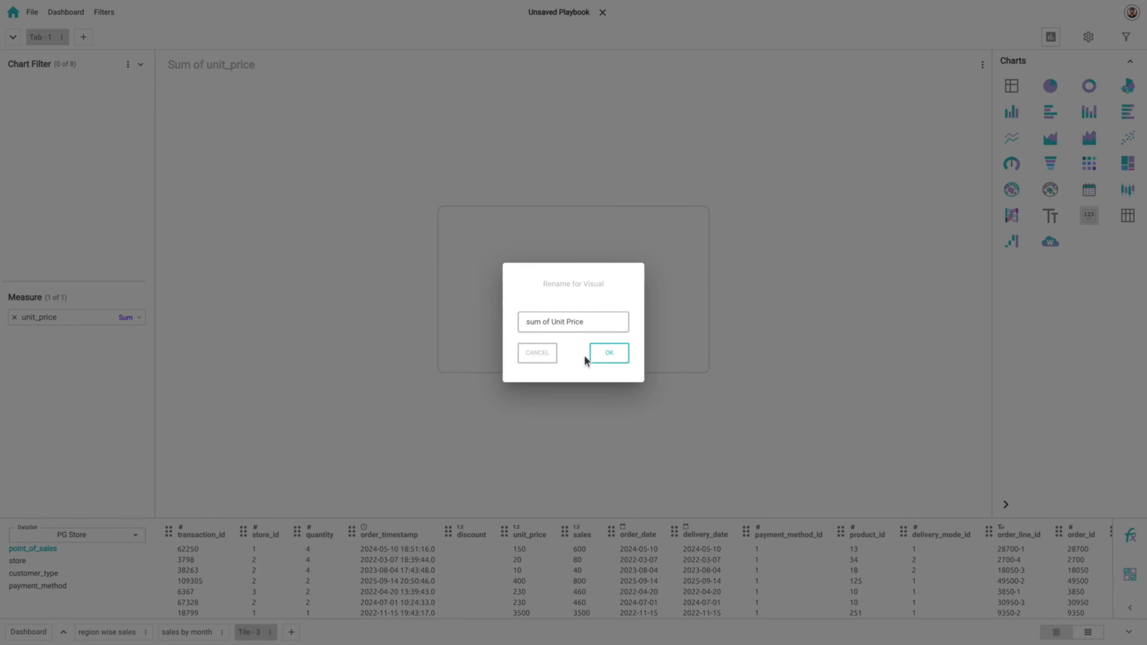
{"action": "left_click", "coordinate": [595, 355]}
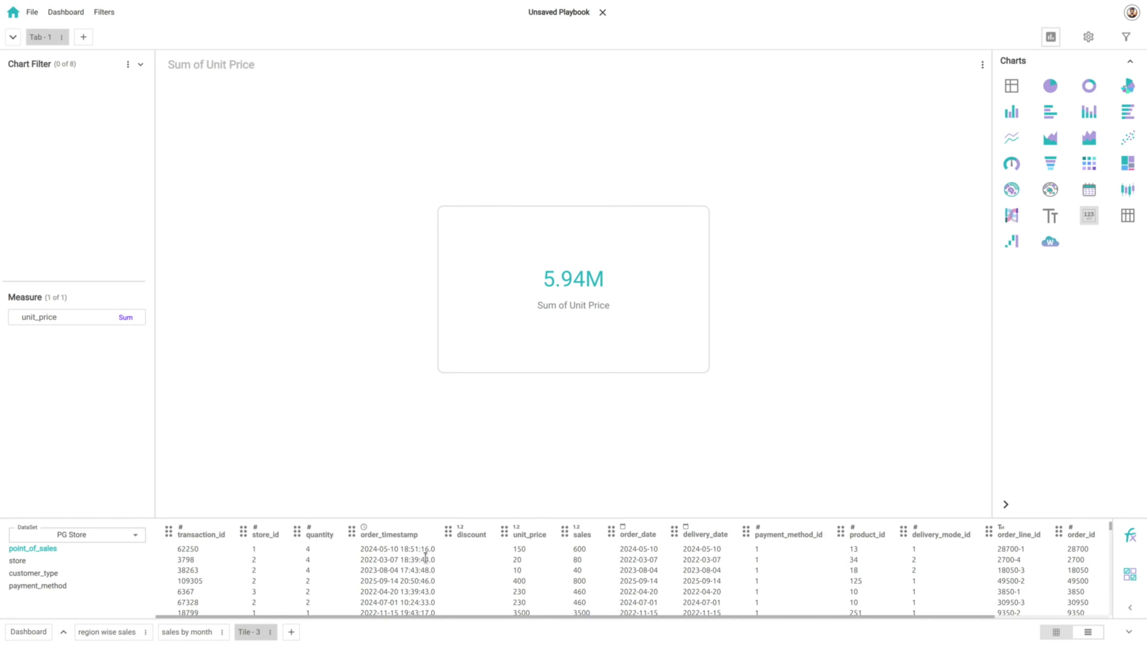
Add order_date as a chart filter on the card, pick the year 2025, and try the Year Till Date option.
{"action": "left_click_drag", "start_coordinate": [648, 536], "coordinate": [103, 159]}
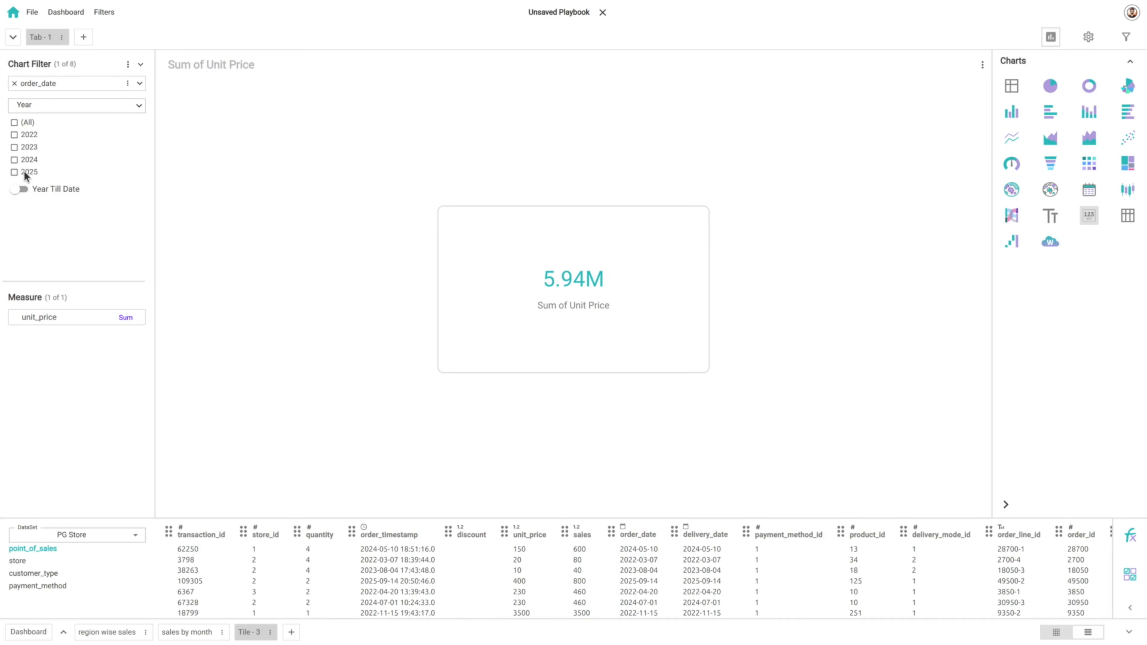
{"action": "left_click", "coordinate": [14, 172]}
{"action": "left_click", "coordinate": [24, 191]}
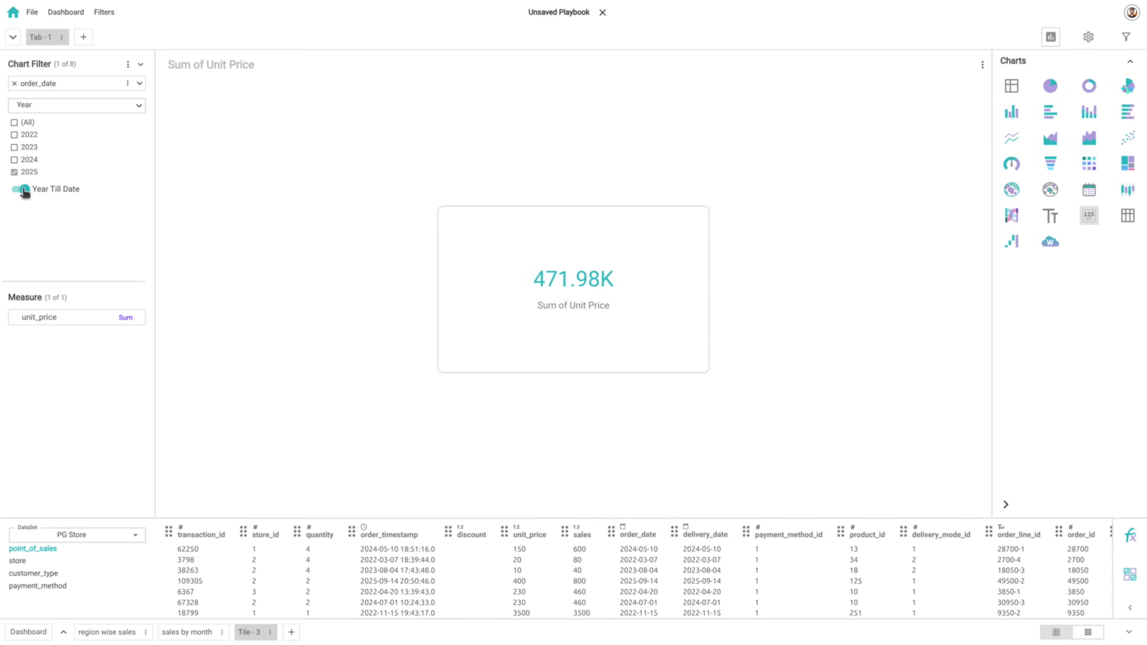
{"action": "left_click", "coordinate": [25, 191]}
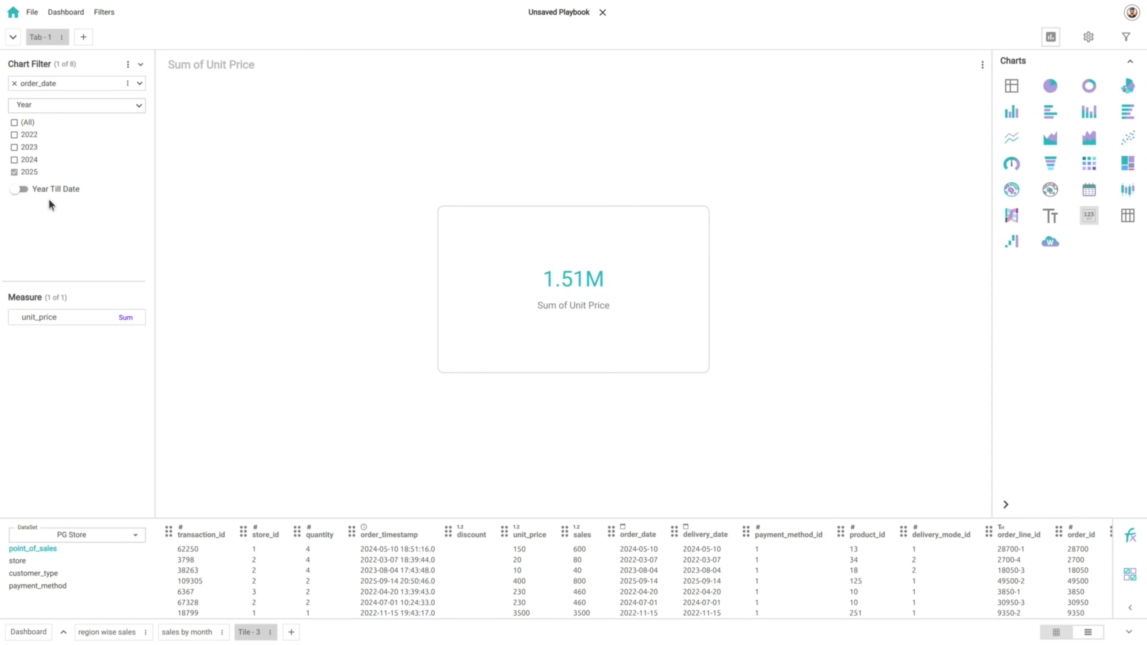
Switch the order_date filter to a search condition with the year greater than or equal to 2025.
{"action": "left_click", "coordinate": [128, 84]}
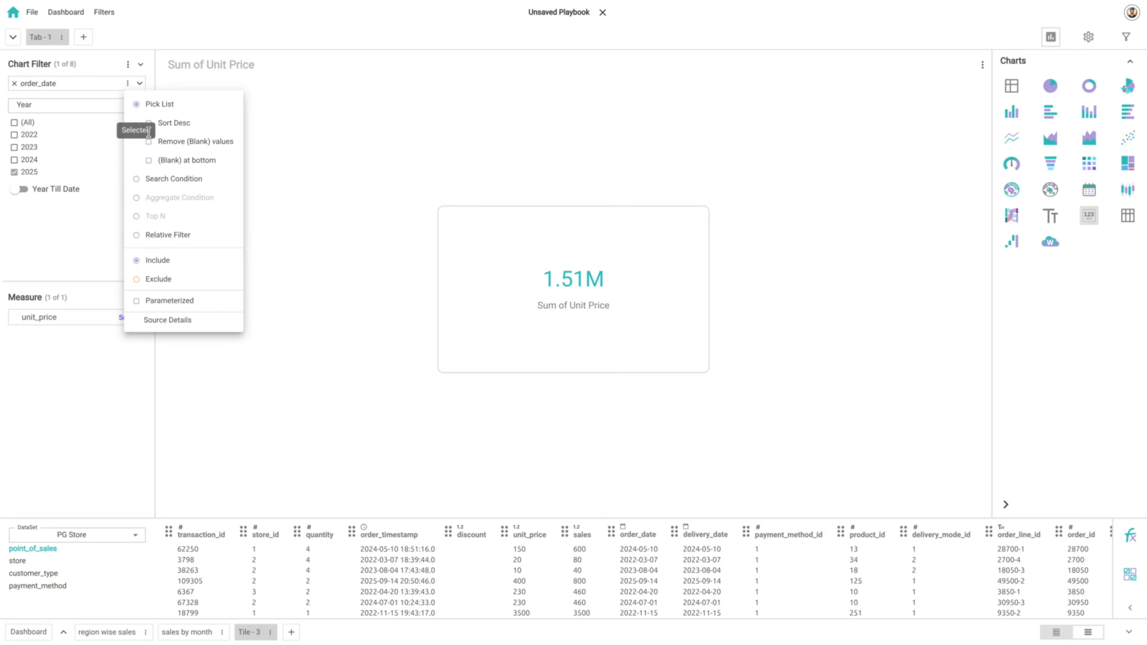
{"action": "left_click", "coordinate": [186, 179]}
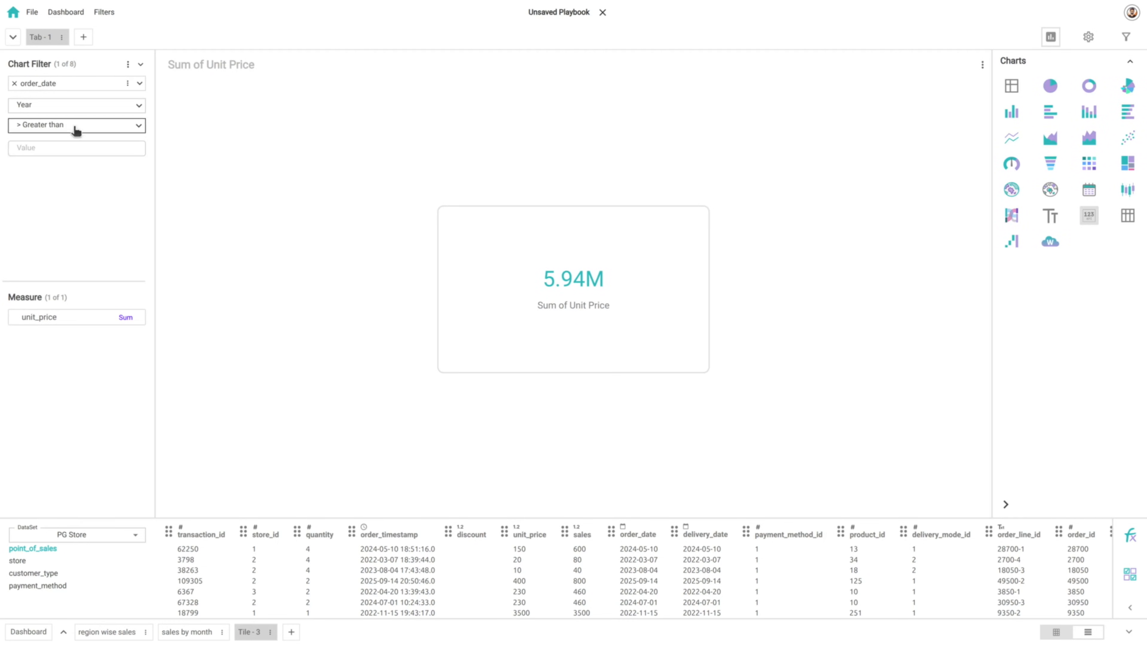
{"action": "left_click", "coordinate": [74, 128]}
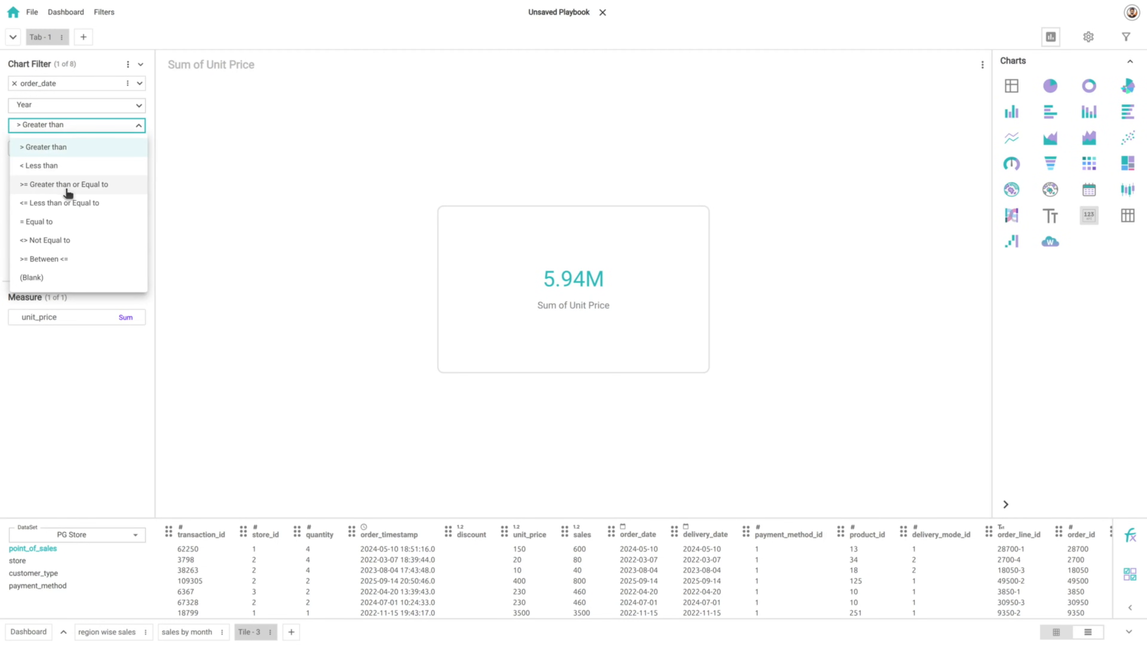
{"action": "left_click", "coordinate": [56, 182]}
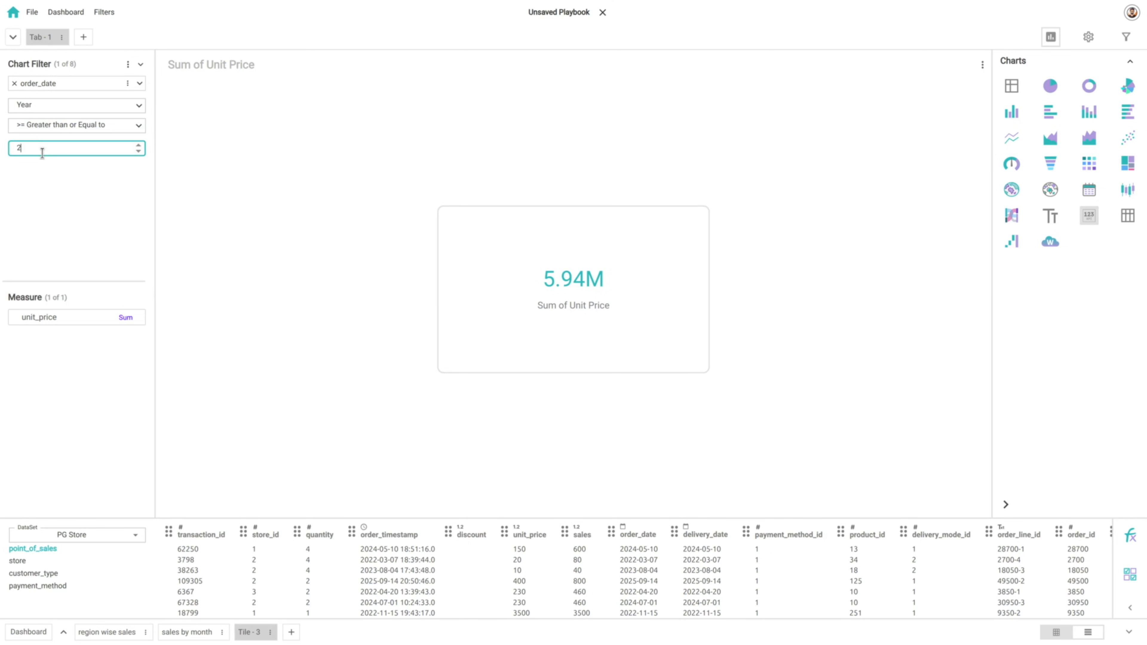
{"action": "left_click", "coordinate": [113, 243]}
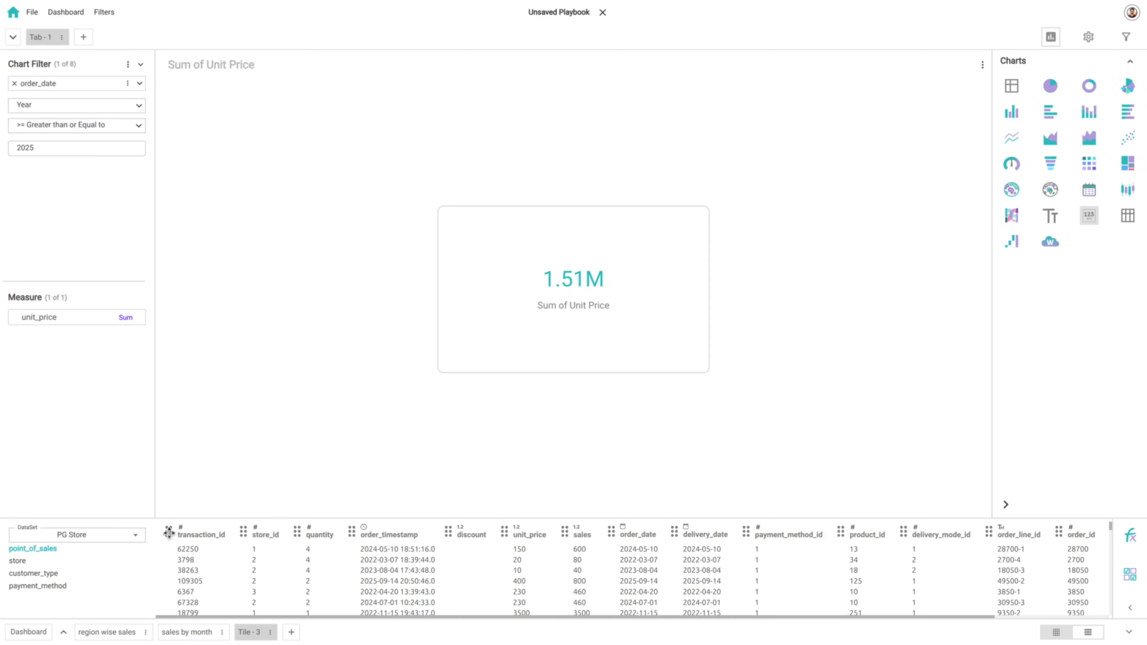
Rename the simple card's tile as "KPI Card".
{"action": "double_click", "coordinate": [251, 633]}
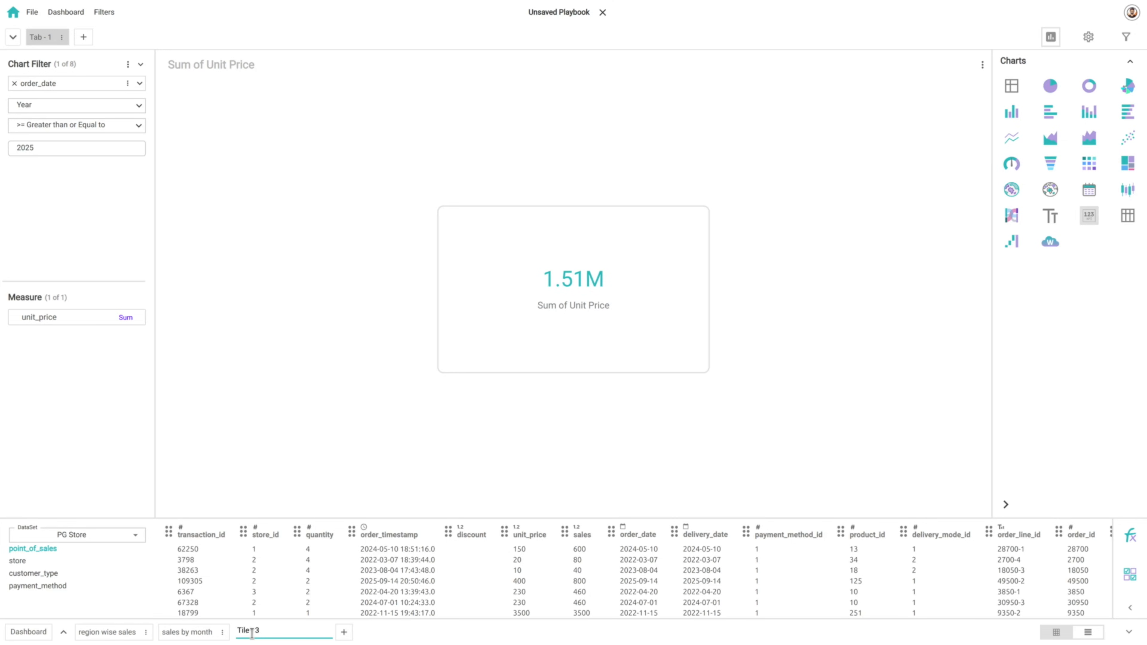
{"action": "key", "text": "BackSpace"}
{"action": "key", "text": "BackSpace"}
{"action": "key", "text": "BackSpace"}
{"action": "key", "text": "BackSpace"}
{"action": "key", "text": "BackSpace"}
{"action": "key", "text": "BackSpace"}
{"action": "key", "text": "BackSpace"}
{"action": "key", "text": "BackSpace"}
{"action": "type", "text": "KPI"}
{"action": "key", "text": "Return"}
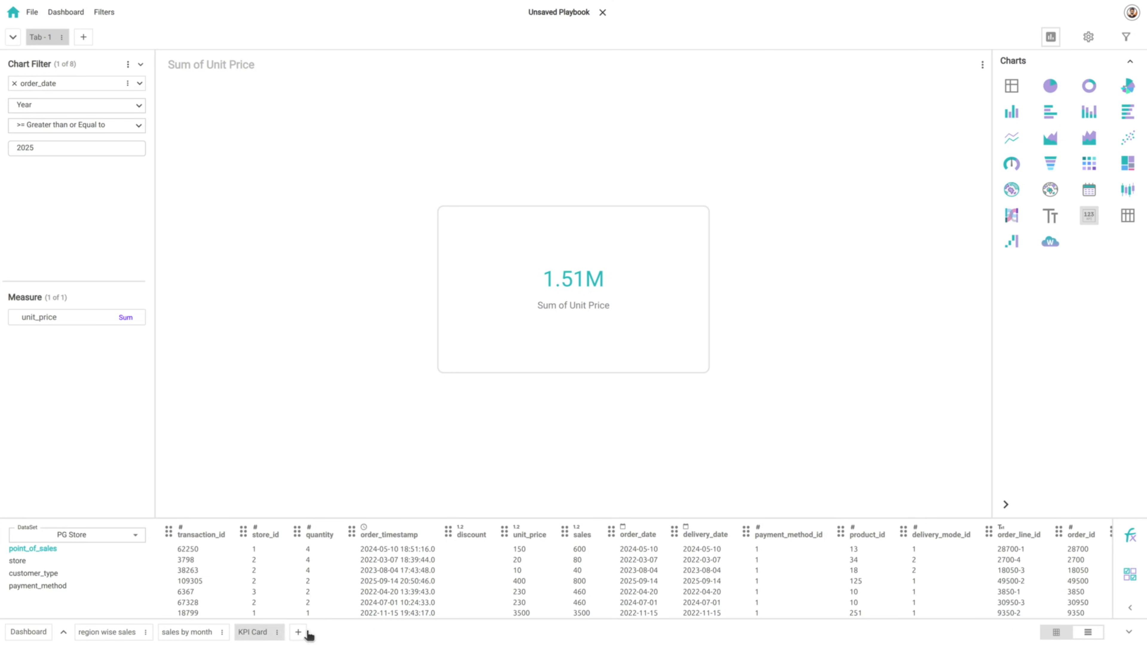
Create a new tile with a funnel chart that uses sales, unit_price and profit as measures.
{"action": "left_click", "coordinate": [298, 633]}
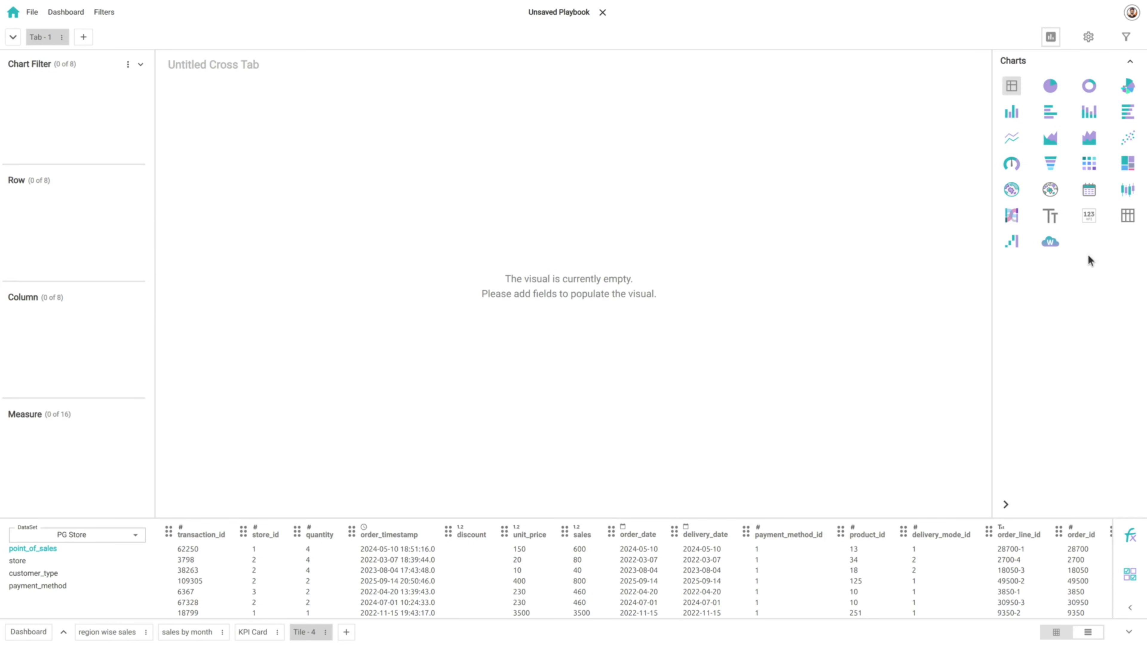
{"action": "left_click", "coordinate": [1051, 166]}
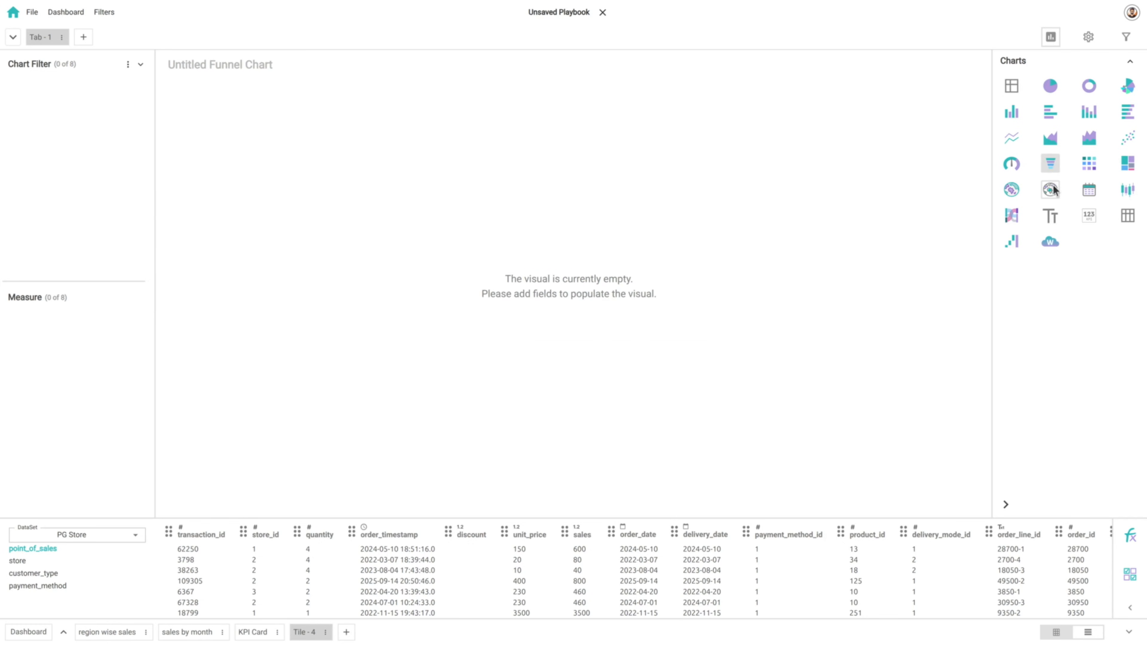
{"action": "left_click_drag", "start_coordinate": [566, 532], "coordinate": [43, 389]}
{"action": "left_click_drag", "start_coordinate": [506, 519], "coordinate": [91, 367]}
{"action": "left_click_drag", "start_coordinate": [618, 615], "coordinate": [732, 615]}
{"action": "left_click_drag", "start_coordinate": [987, 533], "coordinate": [64, 385]}
{"action": "left_click_drag", "start_coordinate": [422, 616], "coordinate": [310, 605]}
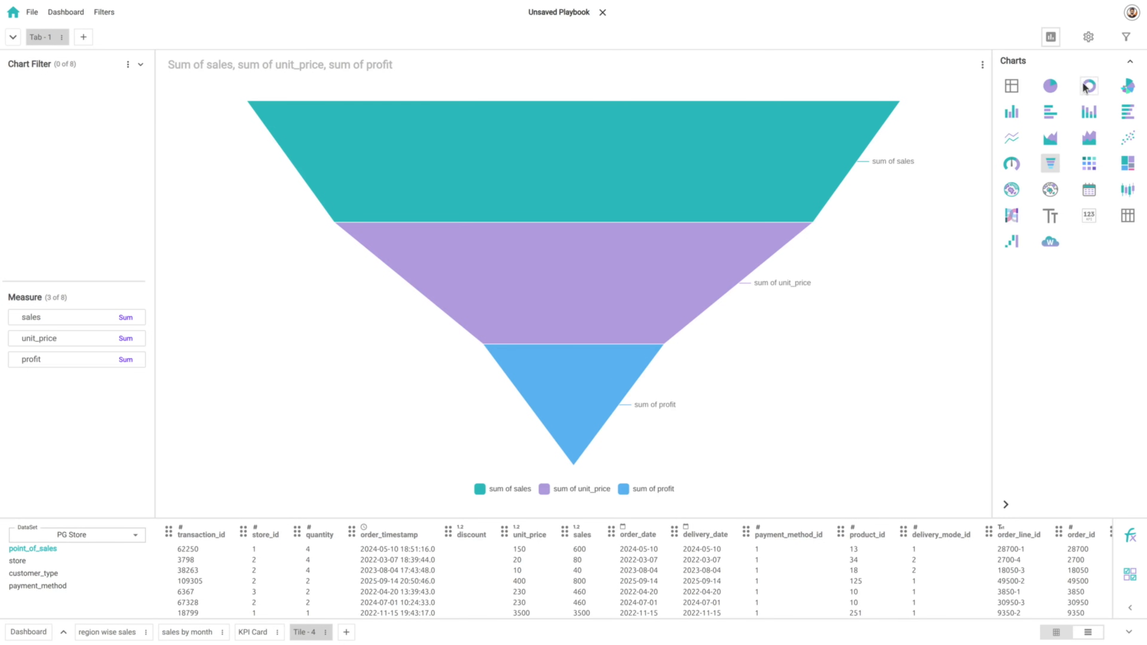
Add payment_method and order_date as report filters in Filter Group 1.
{"action": "left_click", "coordinate": [1126, 37]}
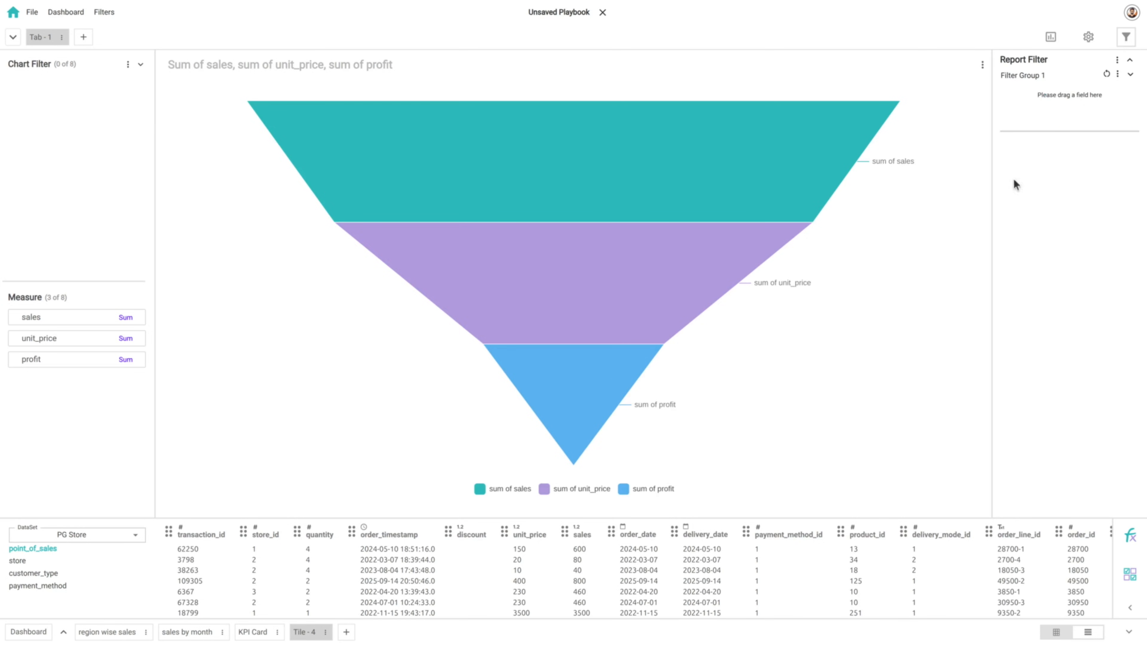
{"action": "left_click", "coordinate": [43, 586]}
{"action": "left_click_drag", "start_coordinate": [289, 534], "coordinate": [1049, 118]}
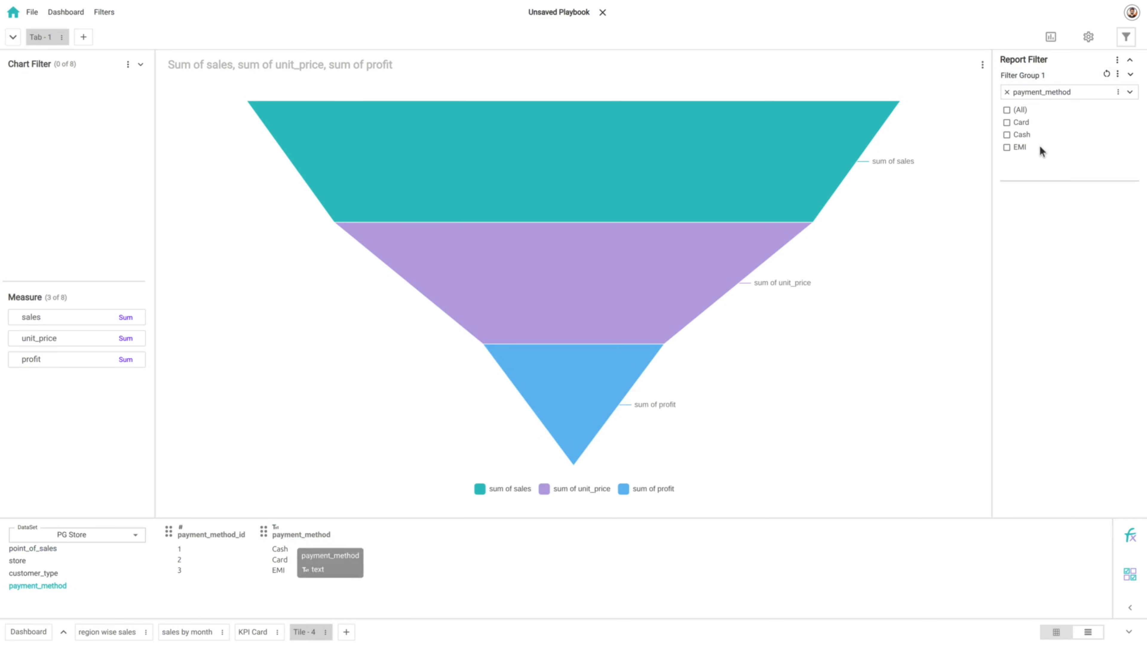
{"action": "left_click", "coordinate": [27, 552]}
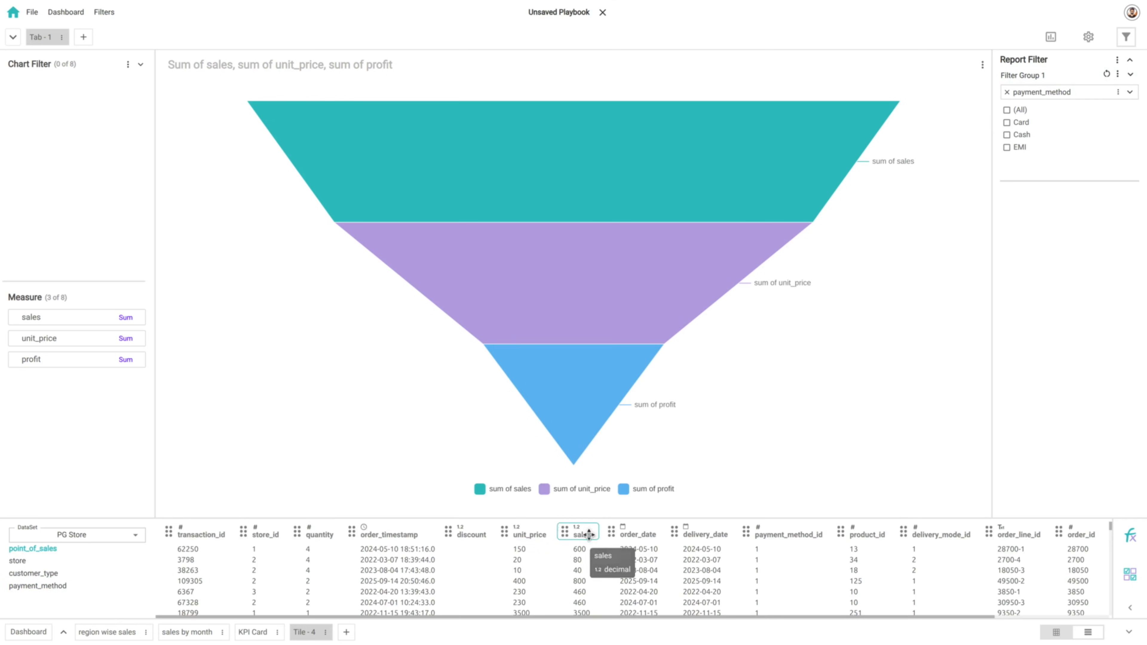
{"action": "left_click_drag", "start_coordinate": [637, 535], "coordinate": [1087, 173]}
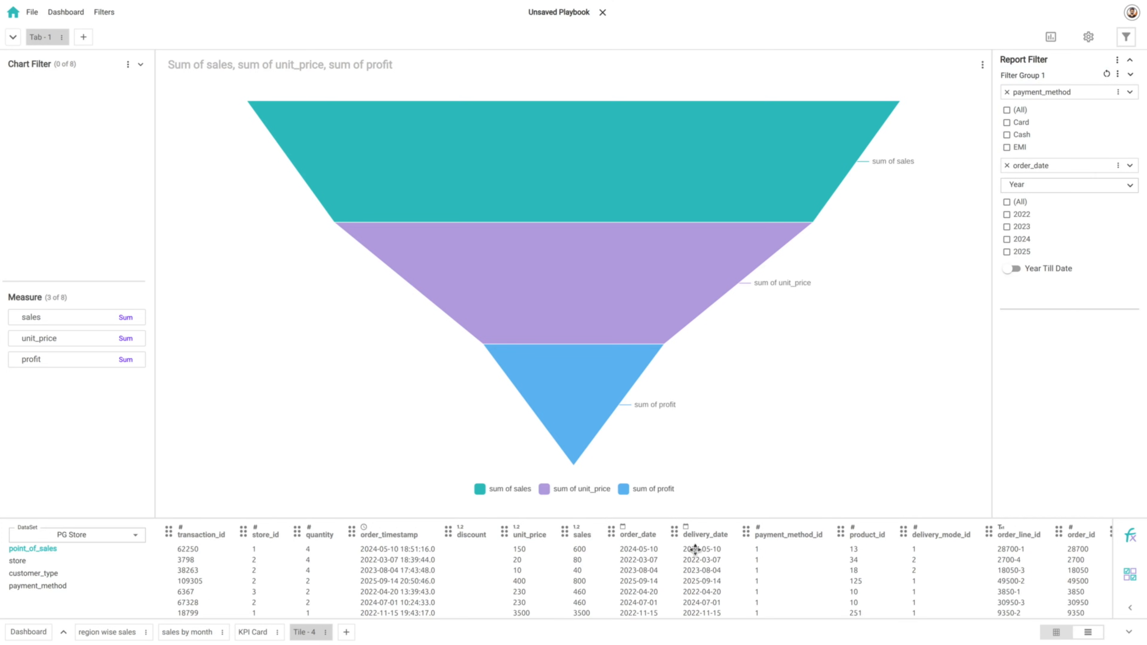
Rename the funnel chart's tile as "funnel".
{"action": "double_click", "coordinate": [302, 632]}
{"action": "type", "text": "funnel"}
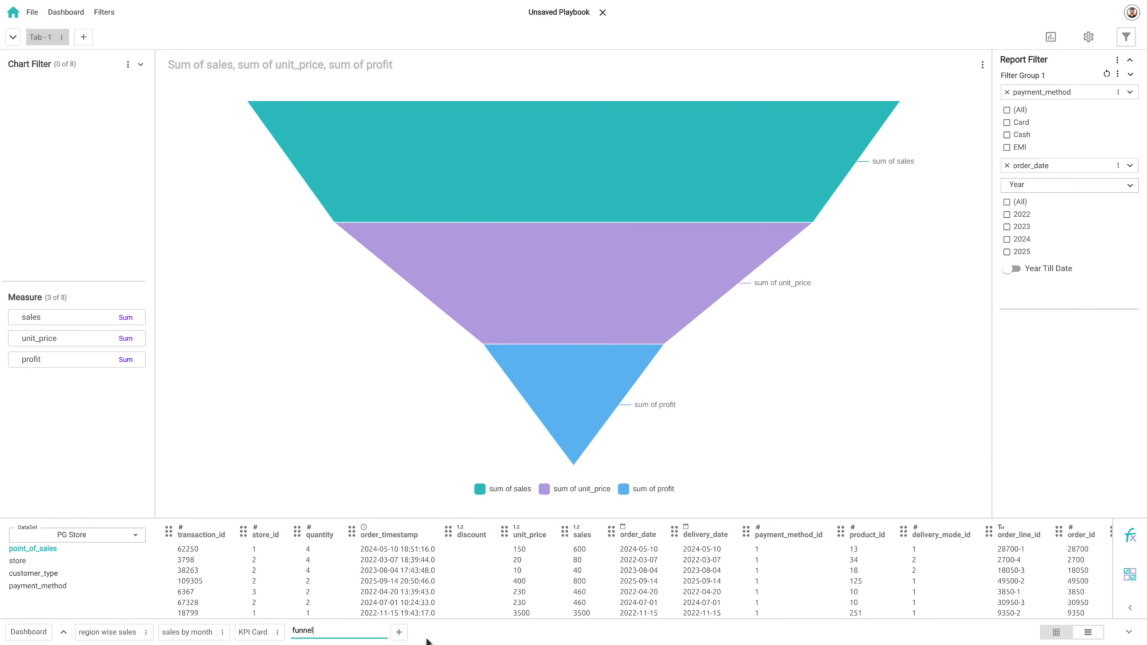
{"action": "key", "text": "Return"}
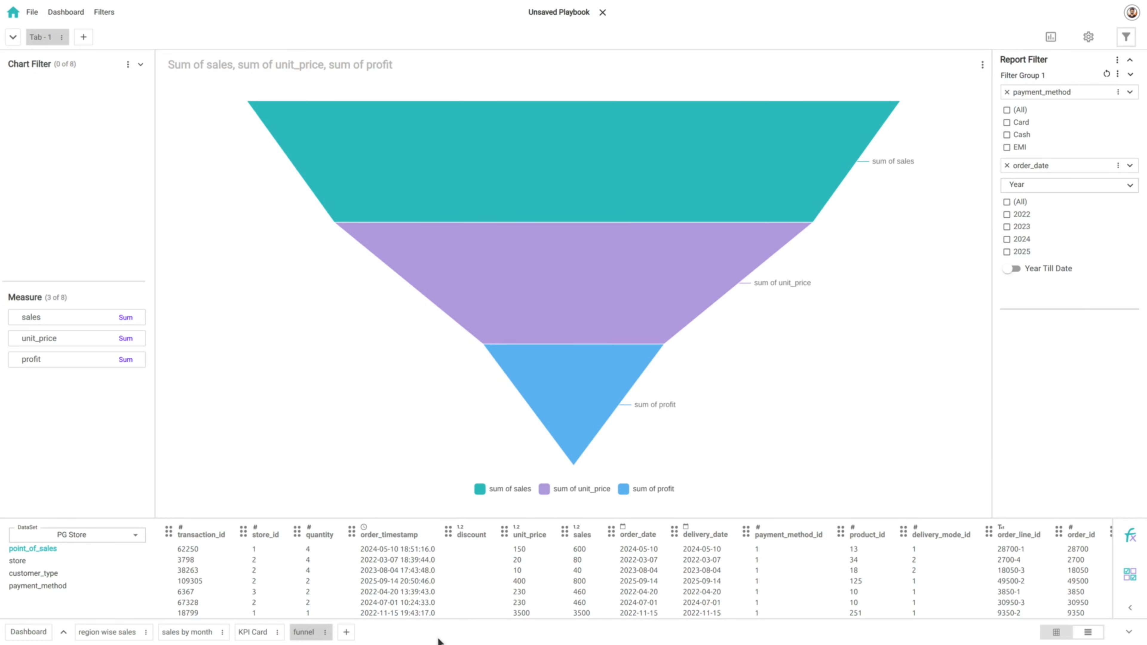
Create a new cross tab tile with customer_type as the column and quantity from point_of_sales as the measure.
{"action": "left_click", "coordinate": [347, 633]}
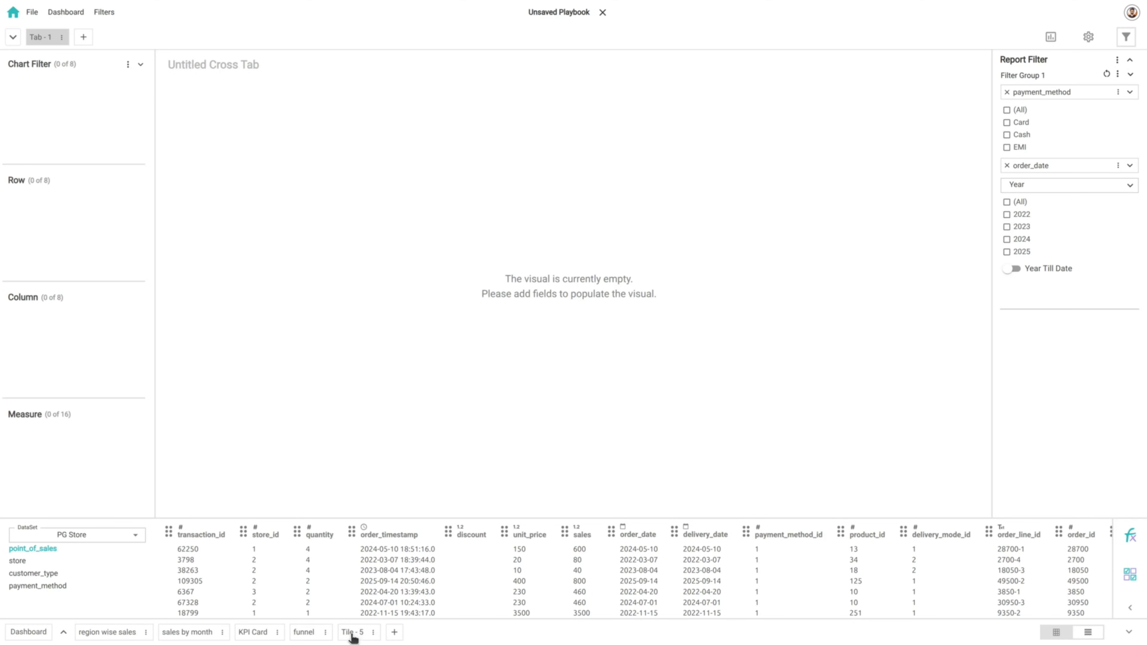
{"action": "left_click", "coordinate": [59, 581]}
{"action": "left_click_drag", "start_coordinate": [209, 545], "coordinate": [86, 241]}
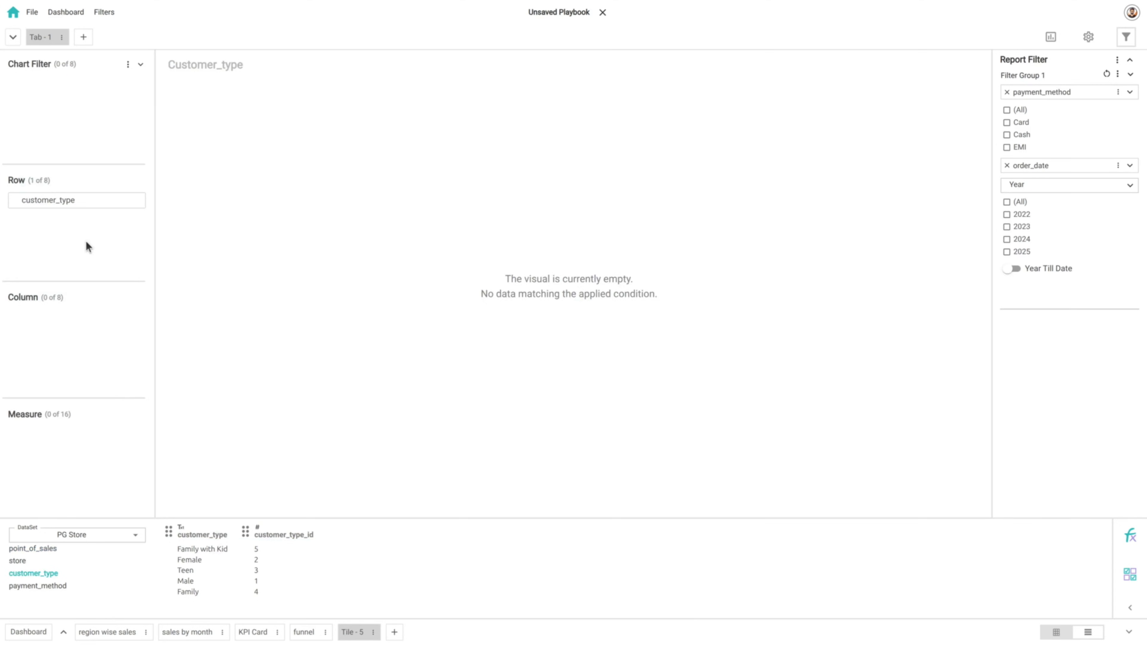
{"action": "left_click_drag", "start_coordinate": [51, 208], "coordinate": [54, 344]}
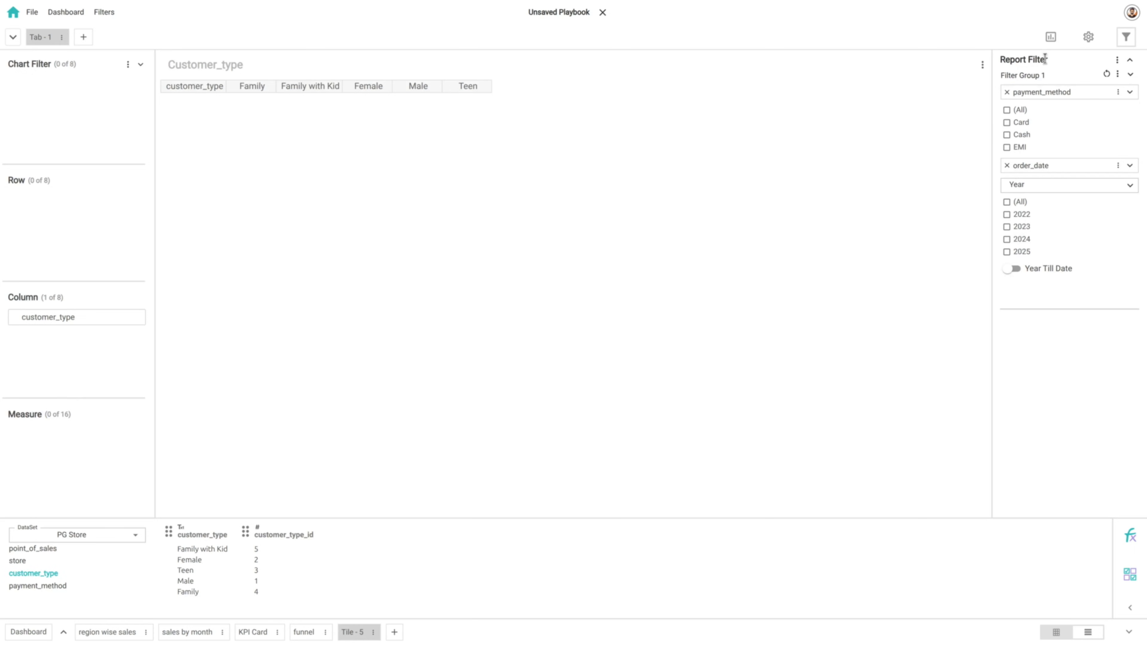
{"action": "left_click", "coordinate": [83, 546]}
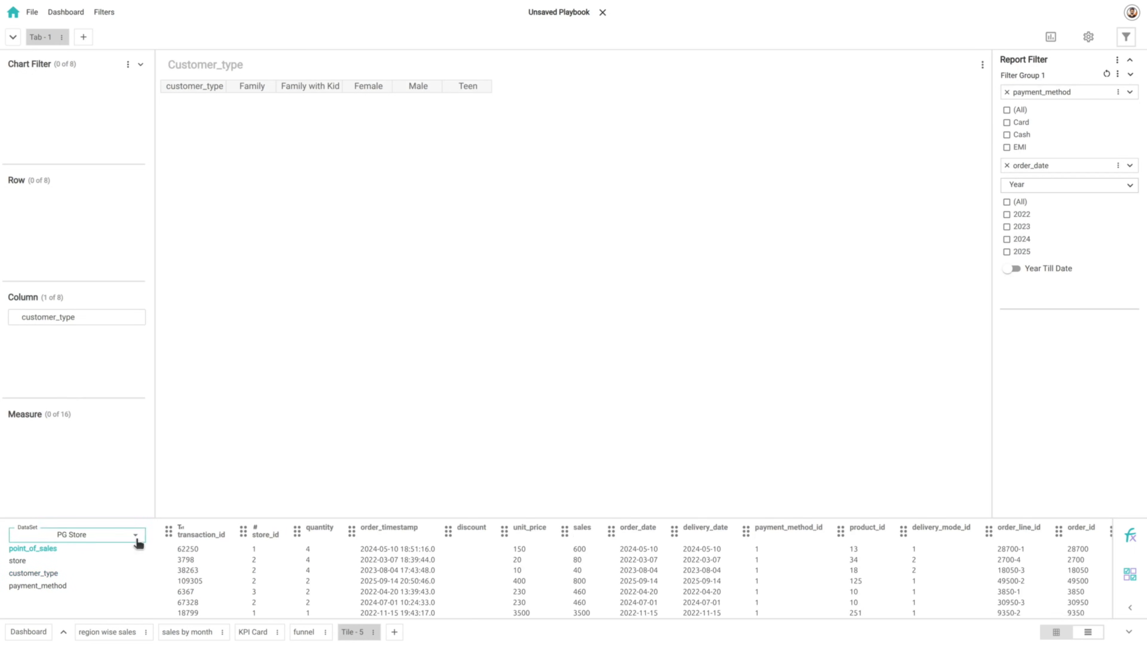
{"action": "left_click_drag", "start_coordinate": [316, 535], "coordinate": [102, 454]}
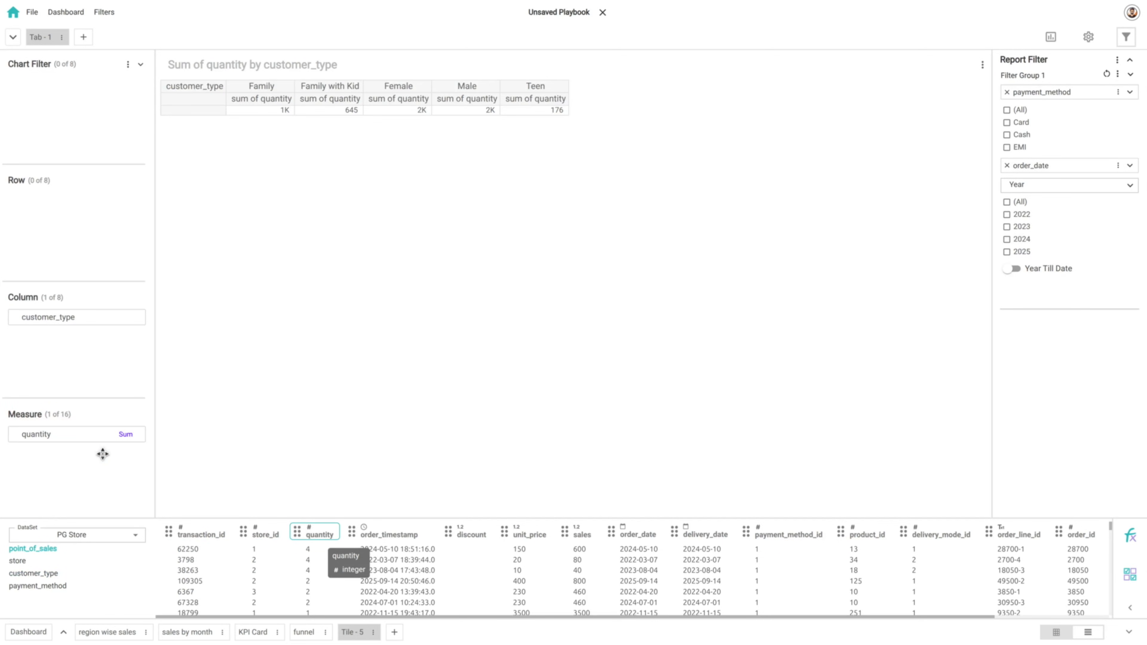
Move customer_type from the column to the row field and change the cross tab to a vertical bar chart.
{"action": "left_click_drag", "start_coordinate": [61, 317], "coordinate": [56, 243]}
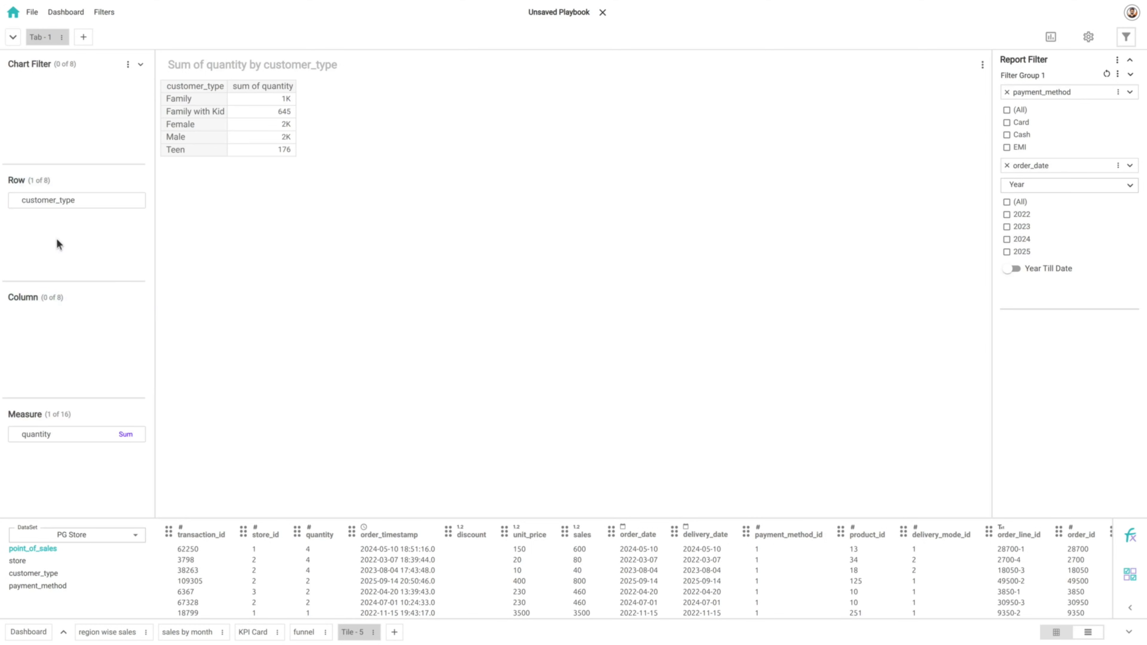
{"action": "left_click", "coordinate": [1051, 37]}
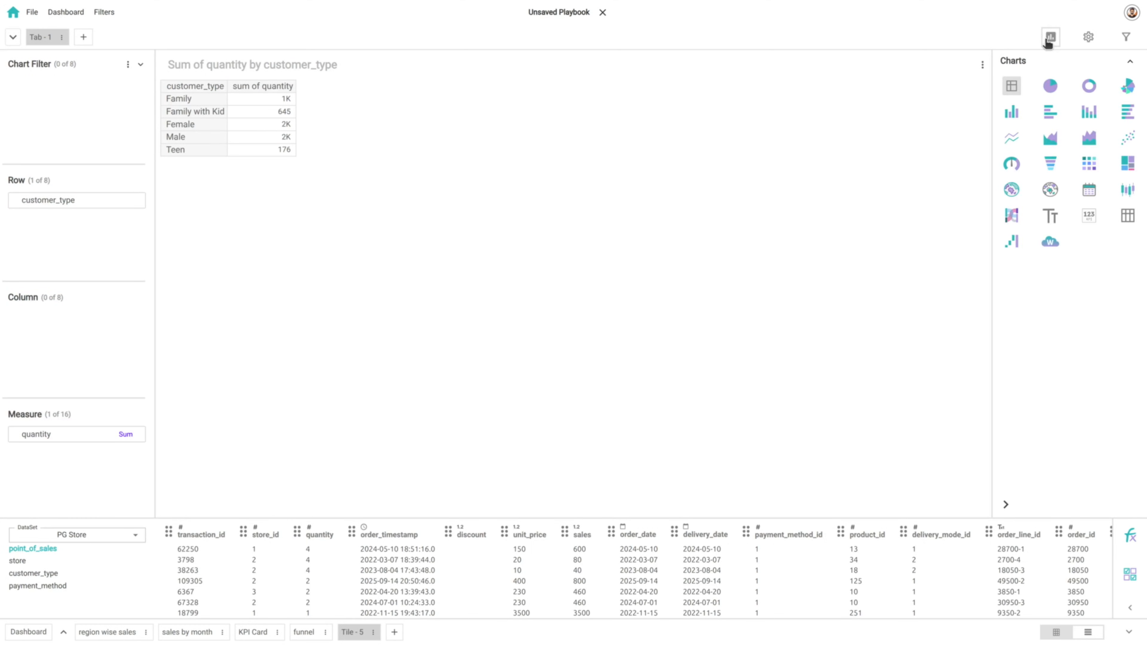
{"action": "left_click", "coordinate": [1013, 116]}
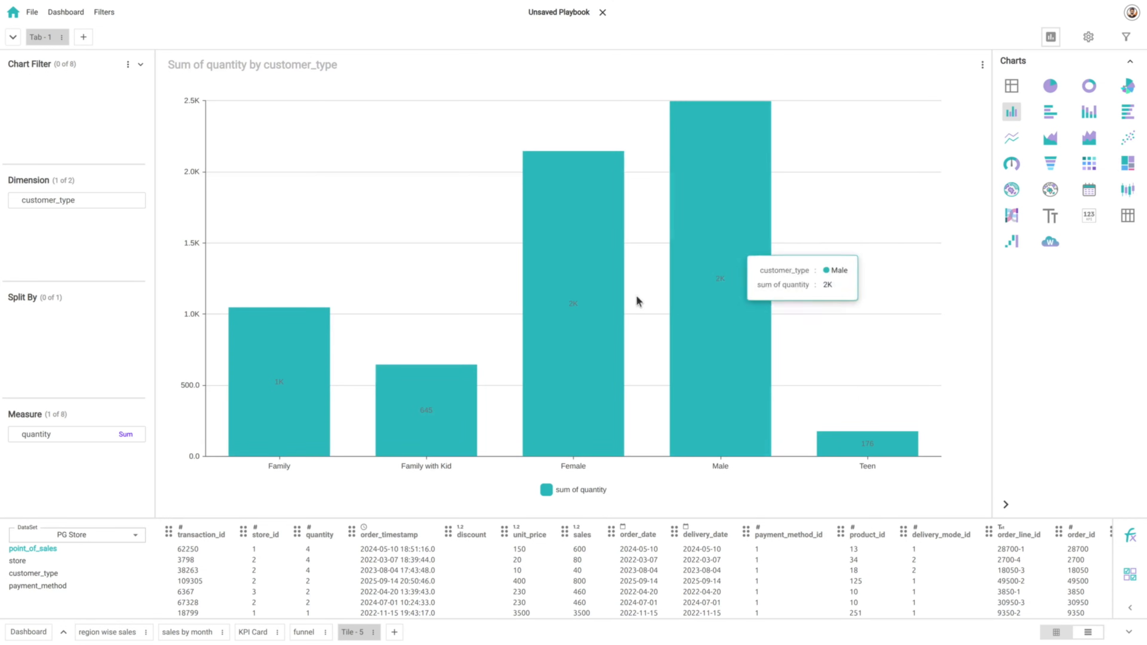
Set the bar chart's label color to white.
{"action": "left_click", "coordinate": [1089, 36]}
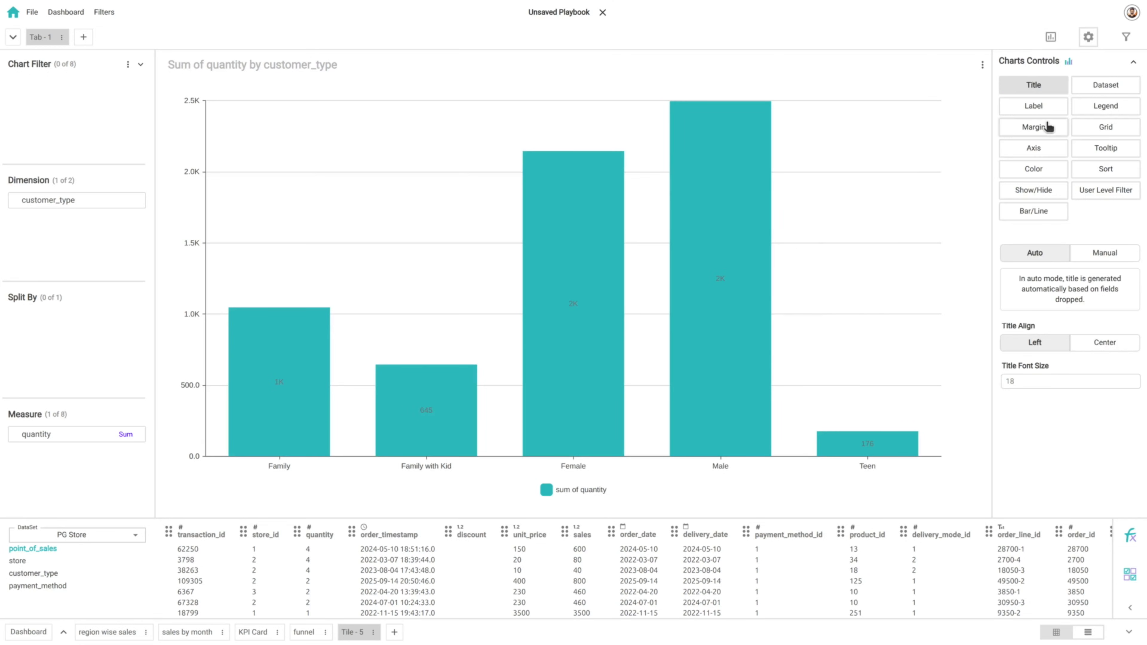
{"action": "left_click", "coordinate": [1047, 110]}
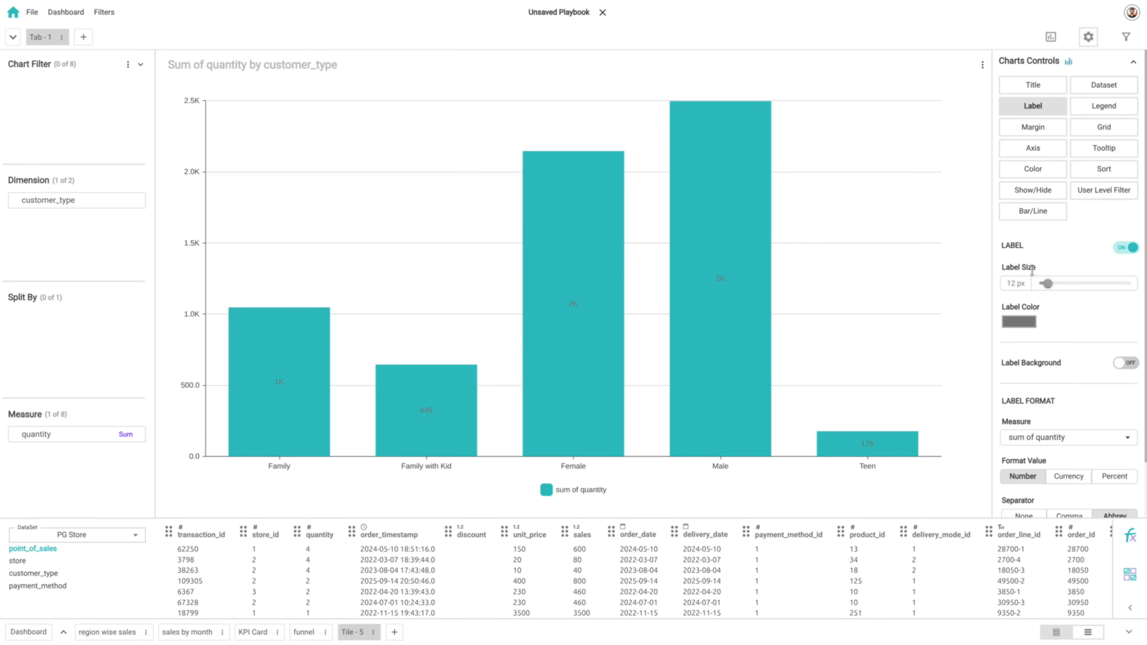
{"action": "left_click", "coordinate": [1016, 325]}
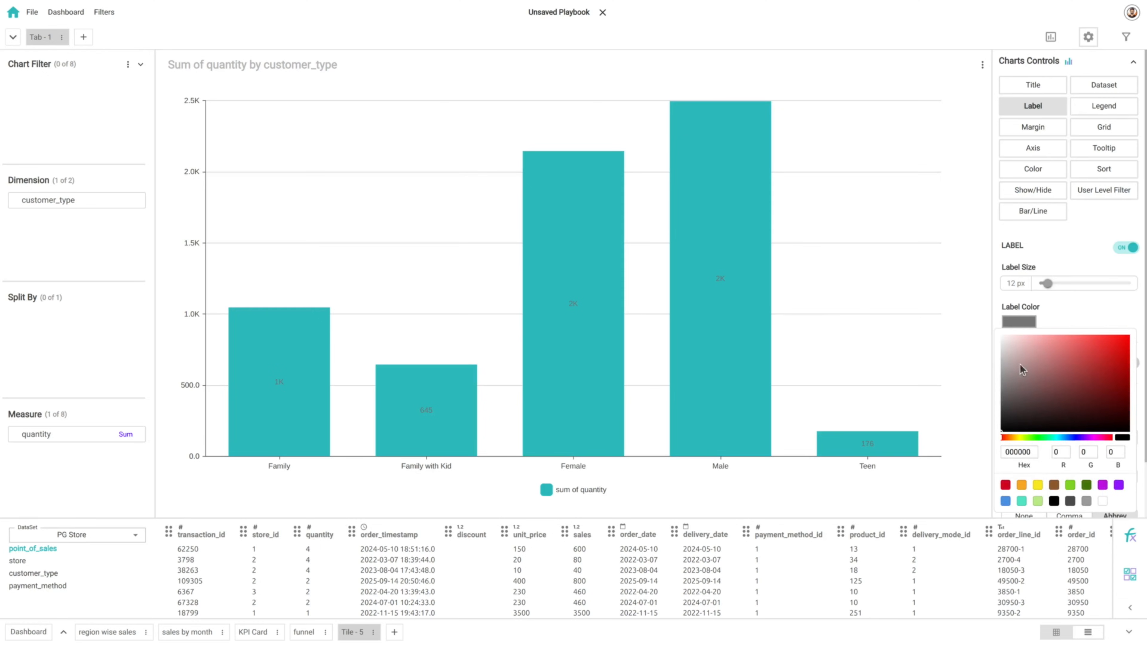
{"action": "left_click", "coordinate": [1103, 502]}
{"action": "left_click", "coordinate": [959, 493]}
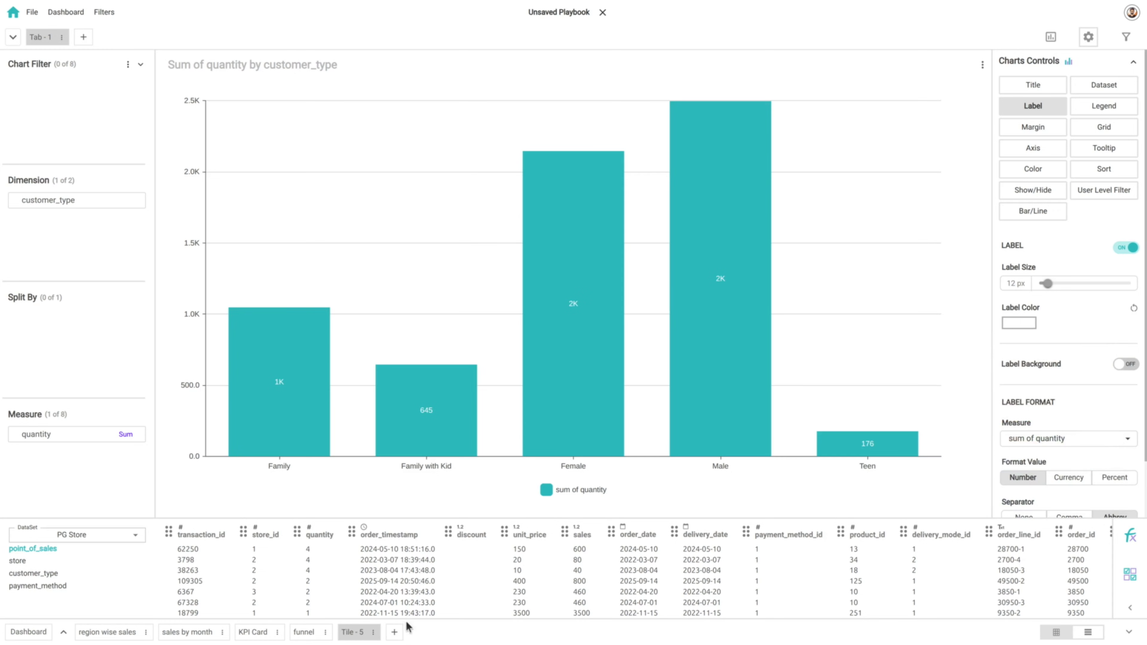
Rename the bar chart's tile as "customer type qty".
{"action": "double_click", "coordinate": [358, 633]}
{"action": "type", "text": "cu"}
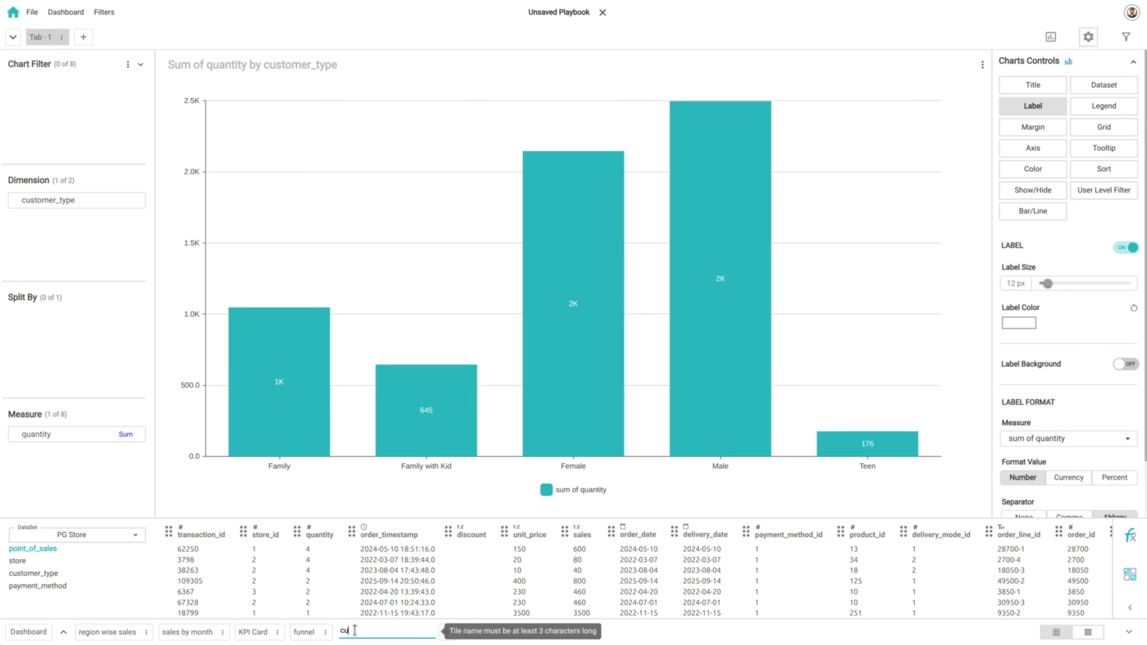
{"action": "type", "text": "stomer type qty"}
{"action": "key", "text": "Return"}
Rename the customer_type dimension for the visual as "customer type".
{"action": "left_click", "coordinate": [141, 202]}
{"action": "left_click", "coordinate": [164, 225]}
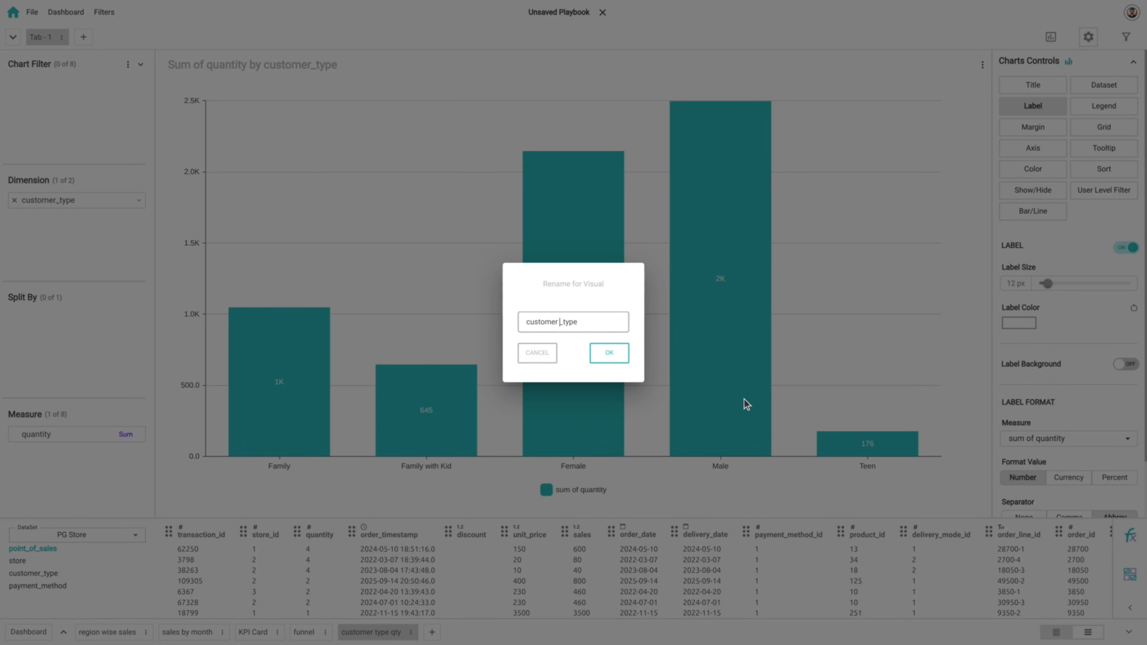
{"action": "left_click", "coordinate": [619, 357]}
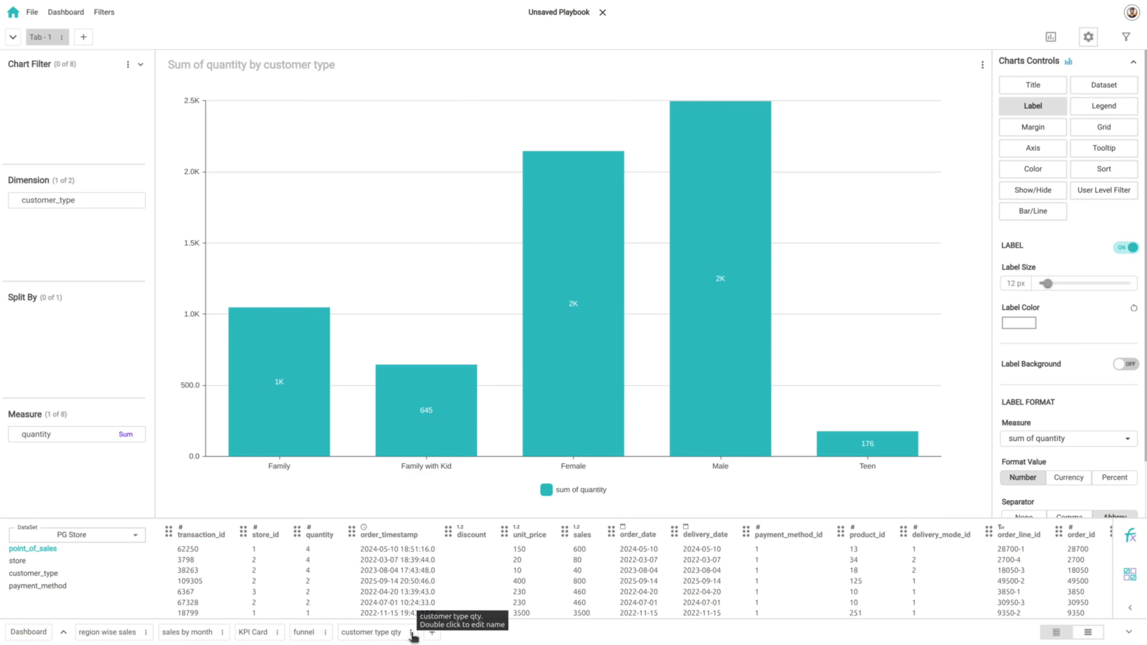
Place the KPI Card tile on the dashboard and narrow it to a little over half its width.
{"action": "left_click", "coordinate": [28, 632]}
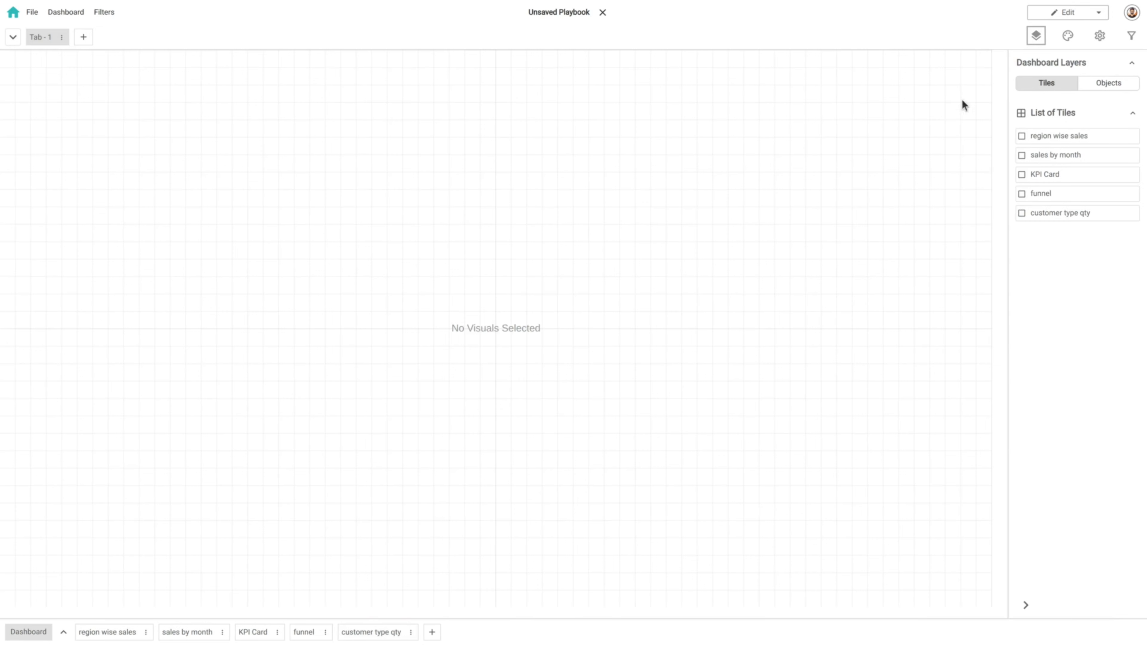
{"action": "left_click", "coordinate": [1022, 175]}
{"action": "left_click_drag", "start_coordinate": [479, 309], "coordinate": [255, 297]}
{"action": "left_click", "coordinate": [254, 298]}
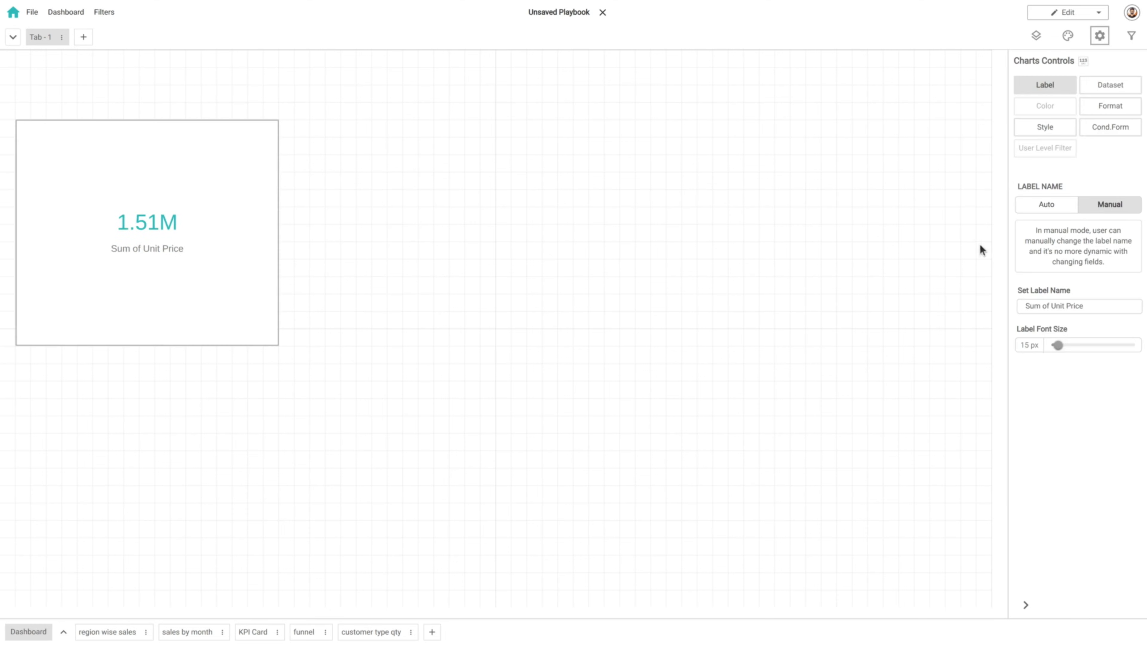
Add the sales by month tile beside the KPI card, widen it across the page and align its upper edge with the card.
{"action": "left_click", "coordinate": [1037, 35]}
{"action": "left_click", "coordinate": [1021, 155]}
{"action": "left_click_drag", "start_coordinate": [775, 311], "coordinate": [973, 341]}
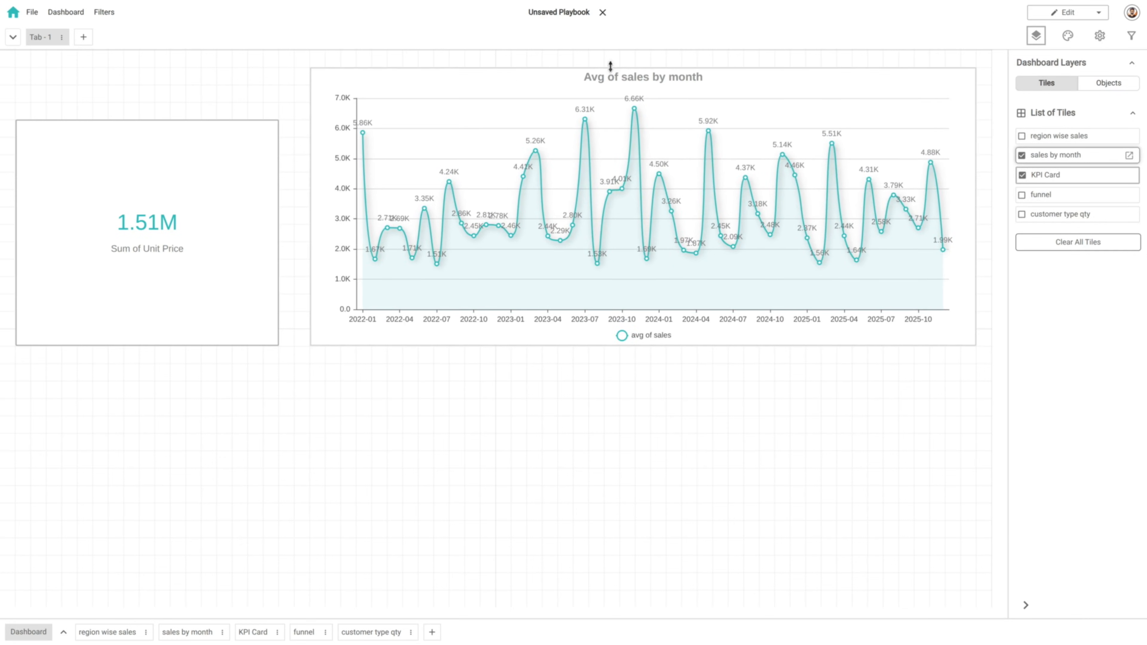
{"action": "left_click_drag", "start_coordinate": [611, 67], "coordinate": [620, 118]}
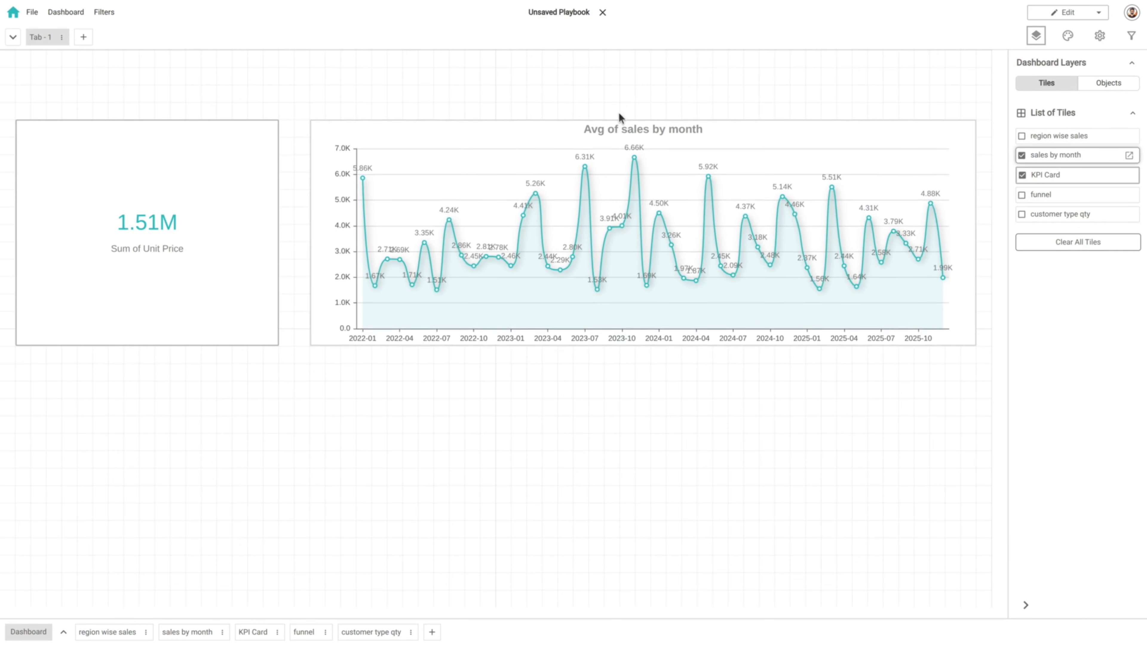
Add the funnel tile narrowed to the KPI card's width, and the region wise sales tile beside it narrowed to fit its table.
{"action": "left_click", "coordinate": [1022, 194]}
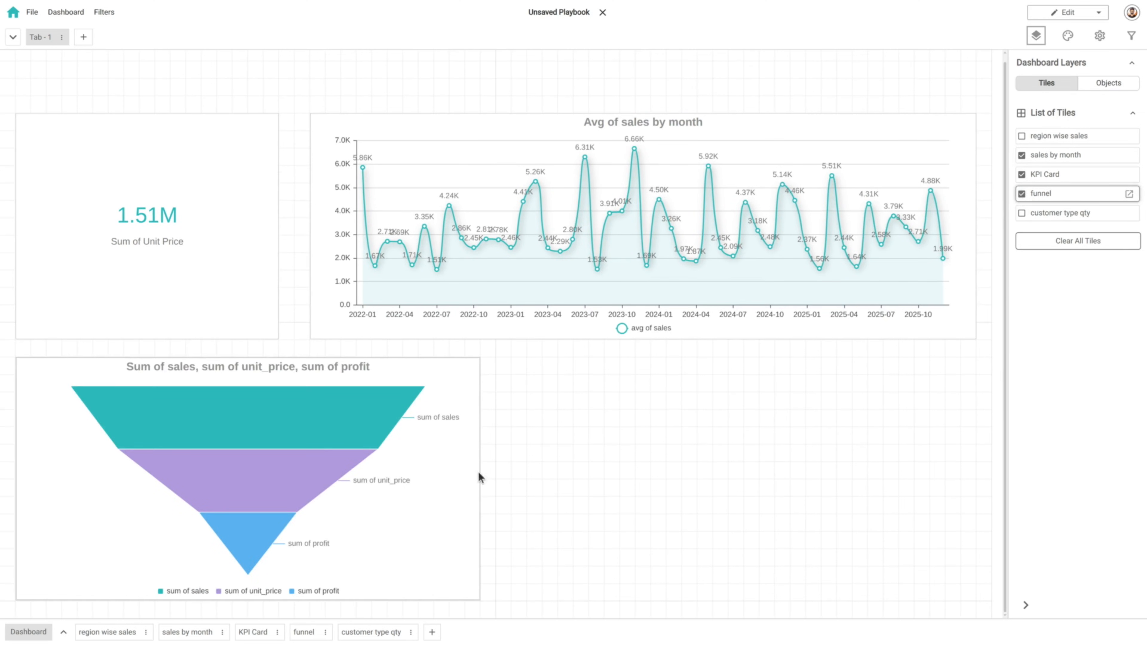
{"action": "left_click_drag", "start_coordinate": [460, 481], "coordinate": [282, 490]}
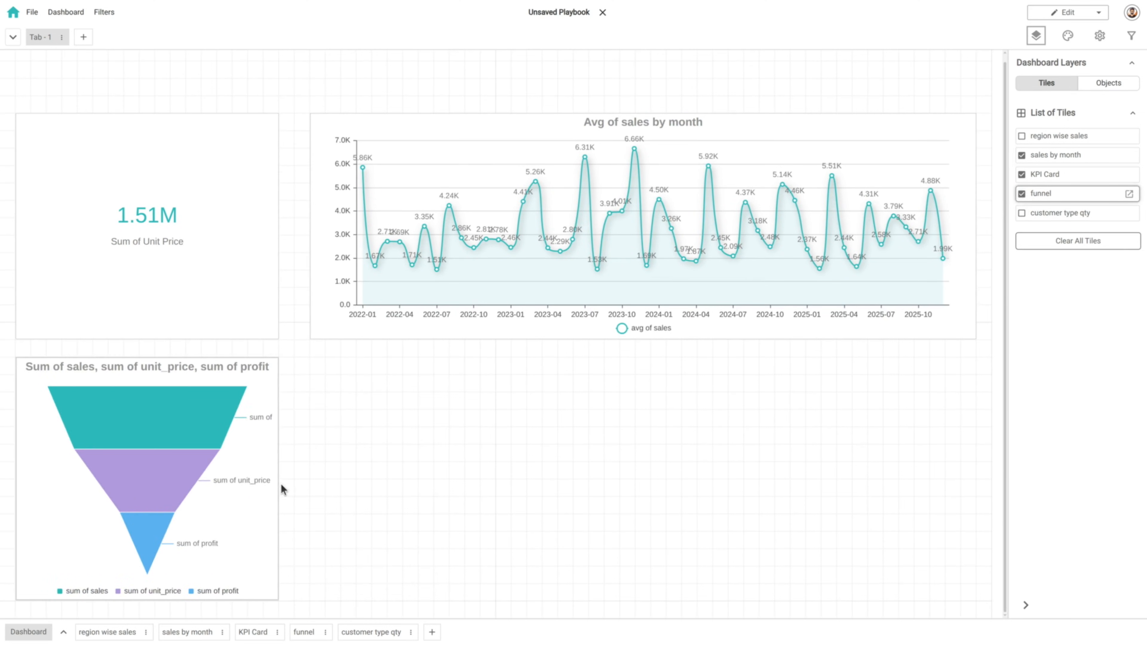
{"action": "left_click", "coordinate": [1022, 137]}
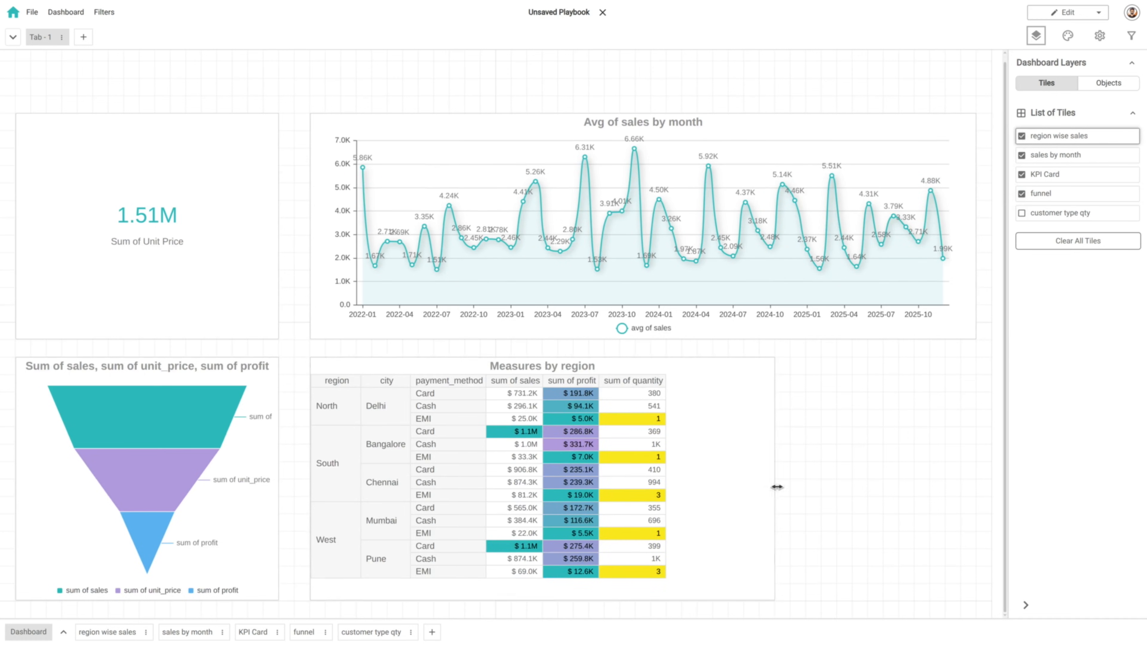
{"action": "left_click_drag", "start_coordinate": [776, 487], "coordinate": [685, 501]}
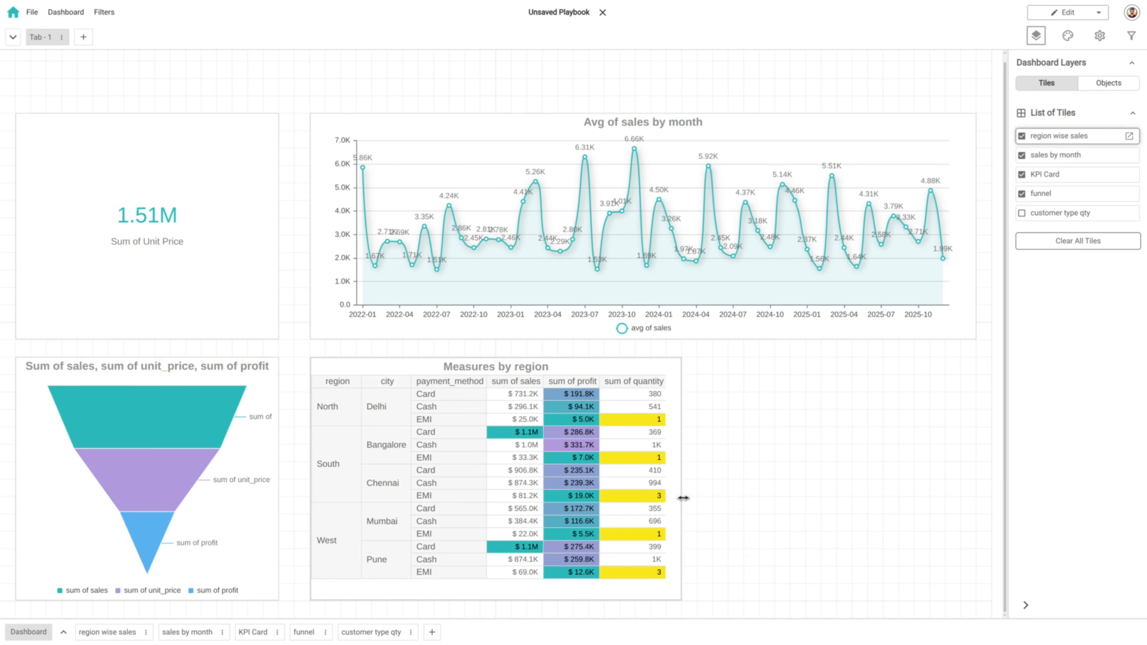
Add the customer type qty tile beside the region wise sales table and size it to end flush with the area chart.
{"action": "left_click", "coordinate": [1022, 214]}
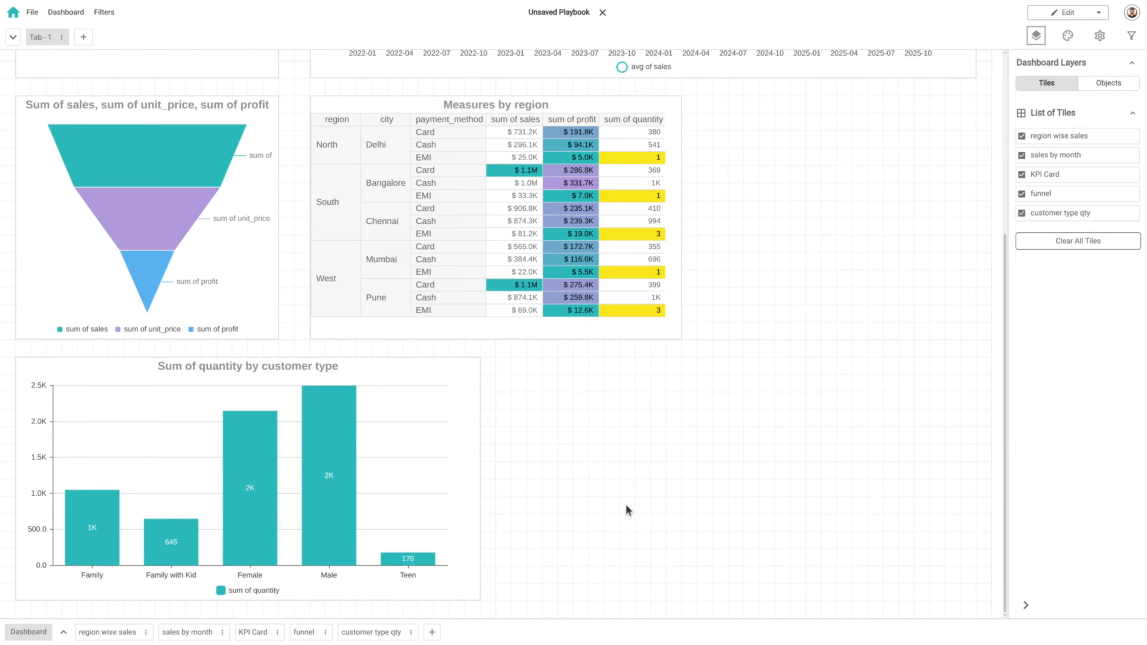
{"action": "left_click_drag", "start_coordinate": [480, 512], "coordinate": [258, 514]}
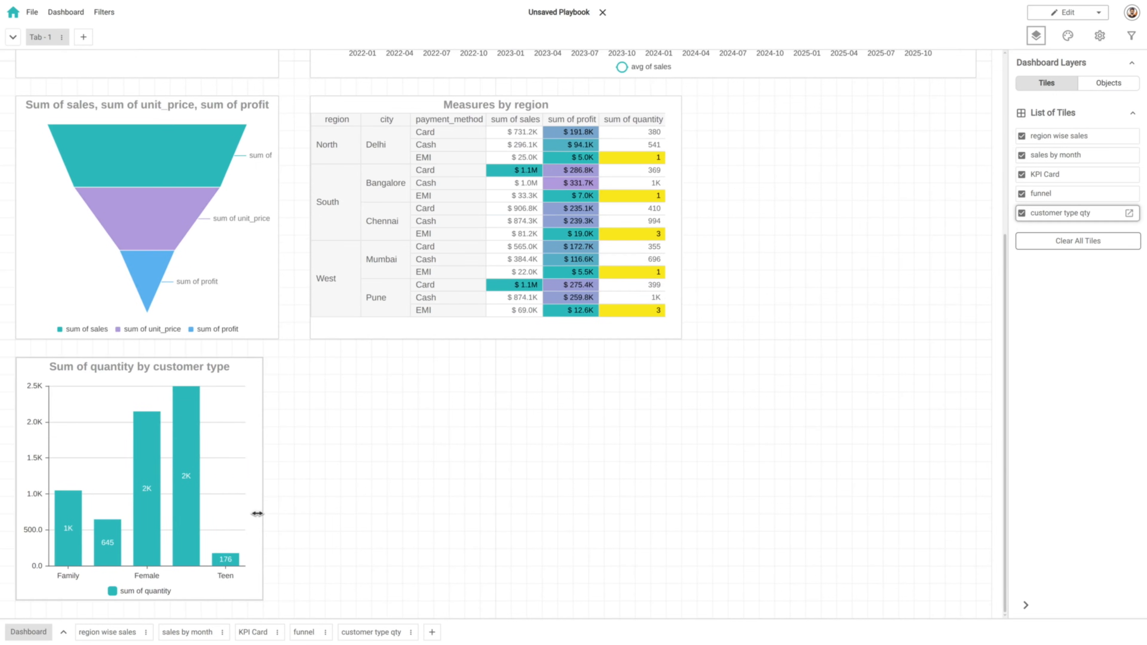
{"action": "scroll", "coordinate": [528, 447], "scroll_direction": "up", "scroll_amount": 3}
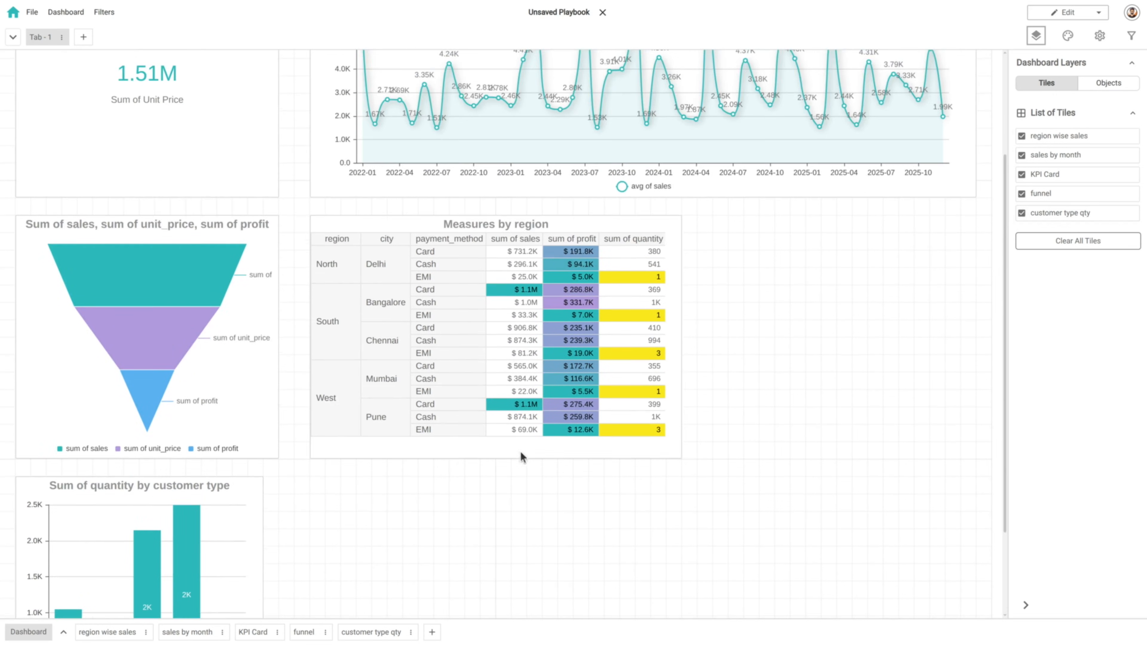
{"action": "left_click_drag", "start_coordinate": [143, 487], "coordinate": [962, 196]}
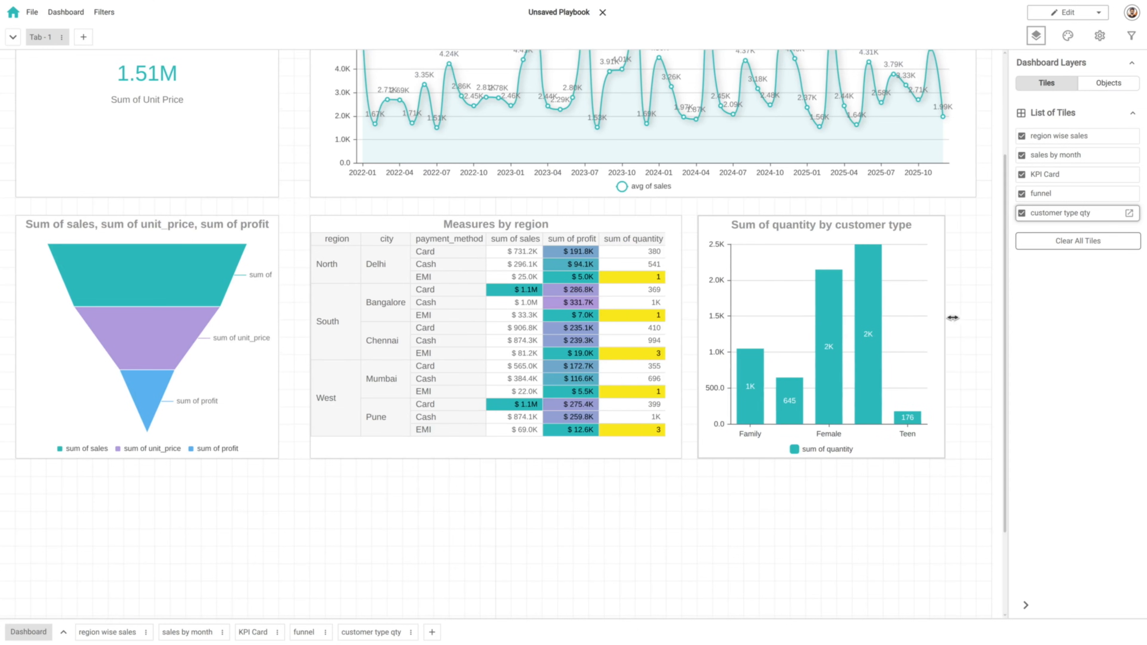
{"action": "left_click_drag", "start_coordinate": [945, 320], "coordinate": [976, 320]}
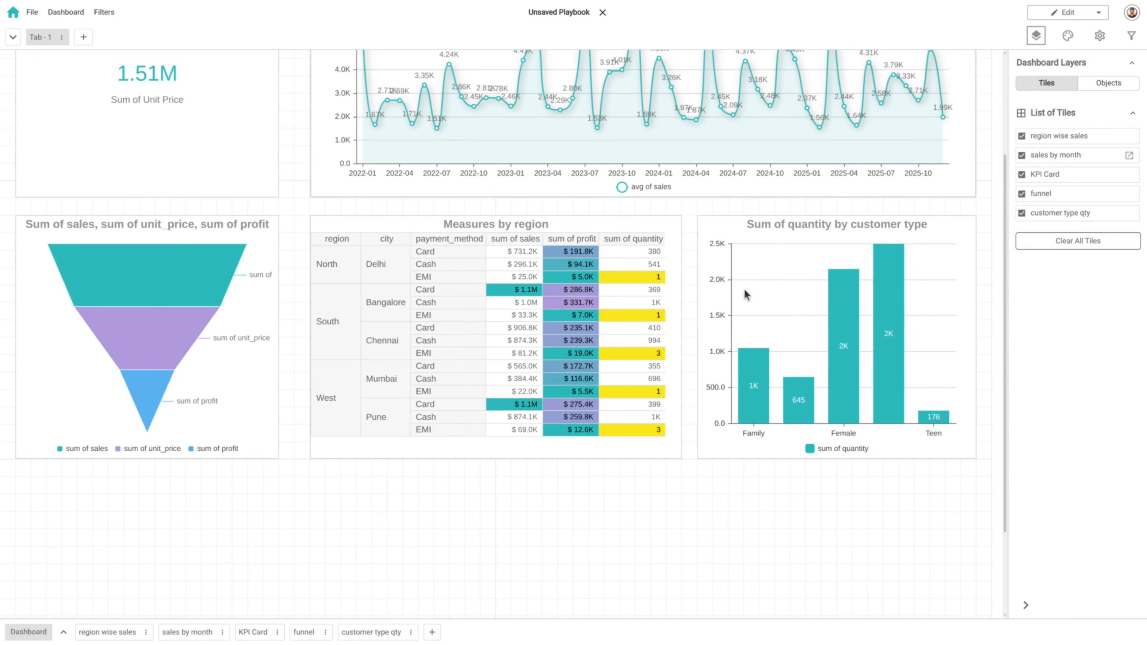
{"action": "scroll", "coordinate": [743, 294], "scroll_direction": "up", "scroll_amount": 4}
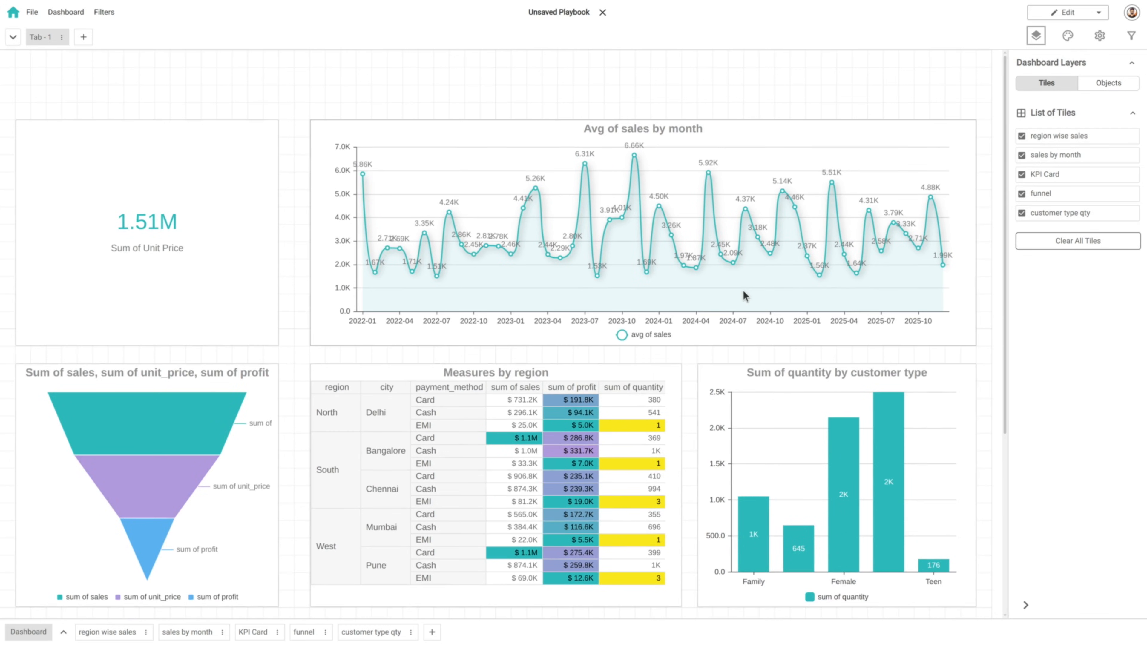
Reduce the dashboard's scrollable page height to 32 units.
{"action": "scroll", "coordinate": [978, 519], "scroll_direction": "down", "scroll_amount": 7}
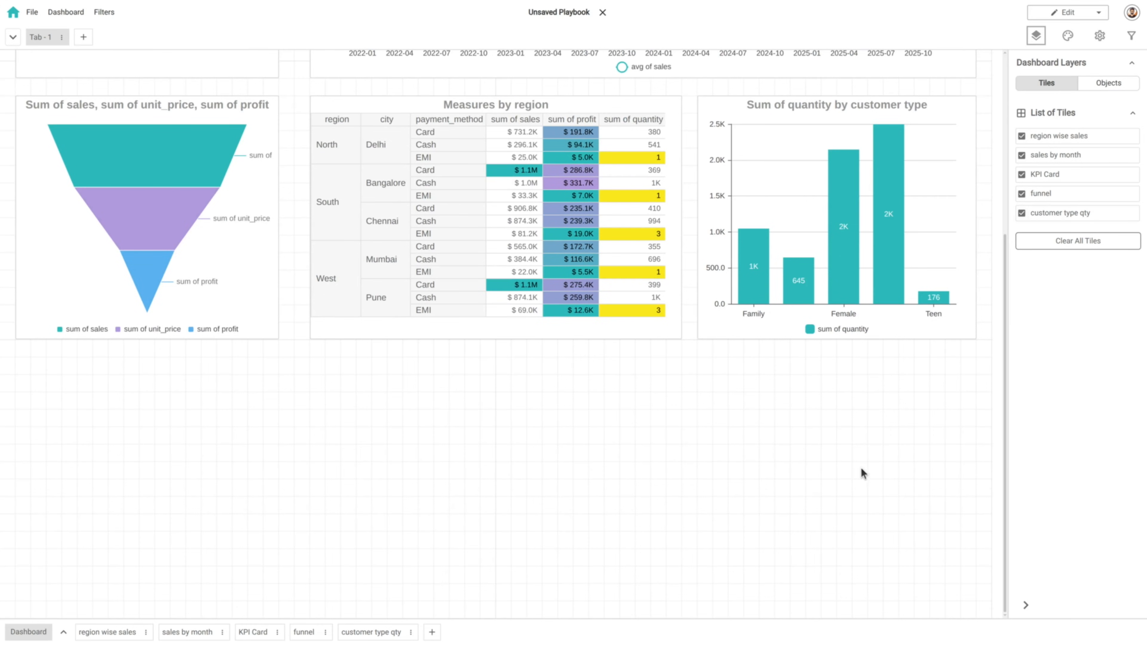
{"action": "left_click", "coordinate": [1070, 42]}
{"action": "left_click", "coordinate": [1069, 94]}
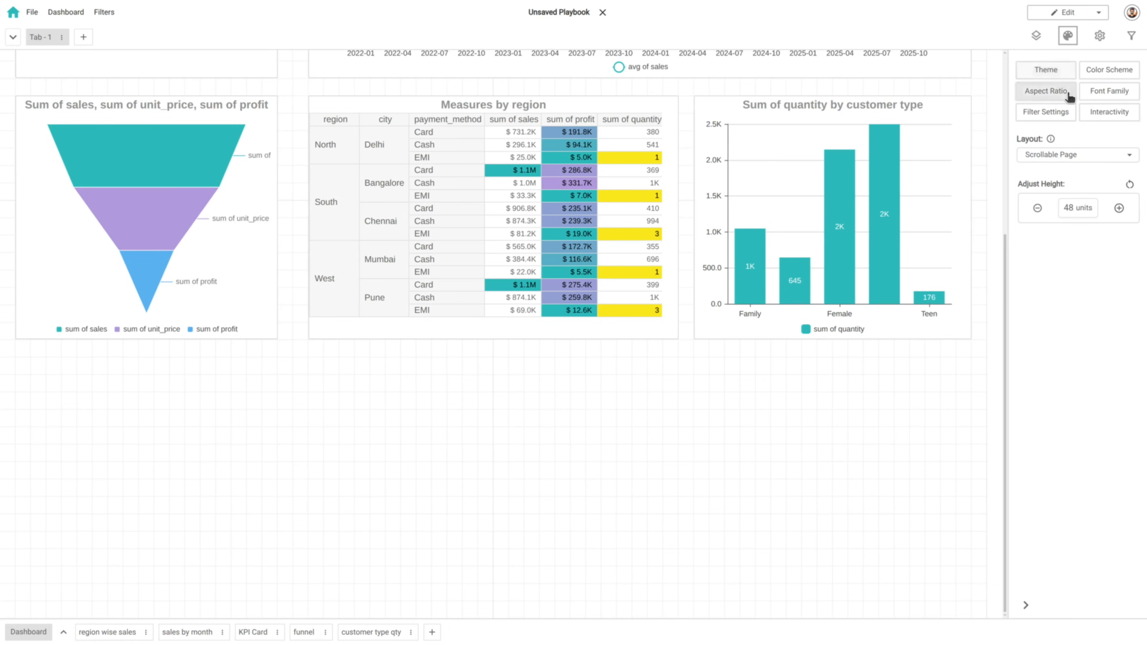
{"action": "left_click", "coordinate": [1037, 208]}
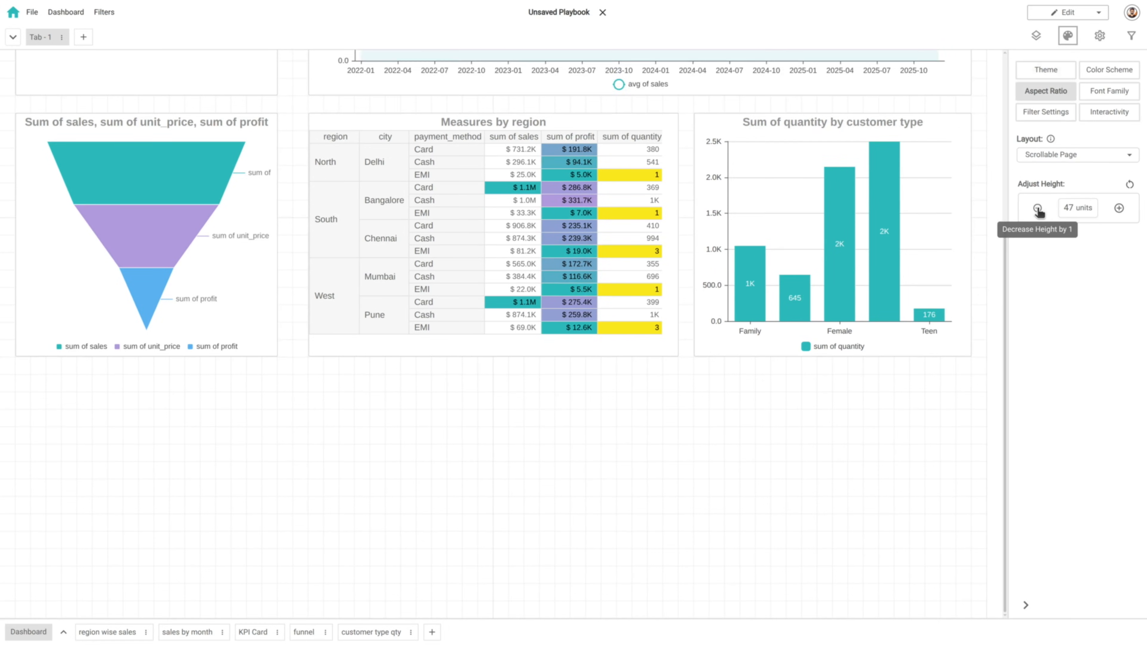
{"action": "left_click", "coordinate": [1037, 208]}
{"action": "left_click", "coordinate": [1038, 208]}
{"action": "left_click", "coordinate": [1038, 208]}
{"action": "left_click", "coordinate": [1038, 208]}
{"action": "left_click", "coordinate": [1038, 208]}
{"action": "left_click", "coordinate": [1038, 208]}
{"action": "left_click", "coordinate": [1037, 208]}
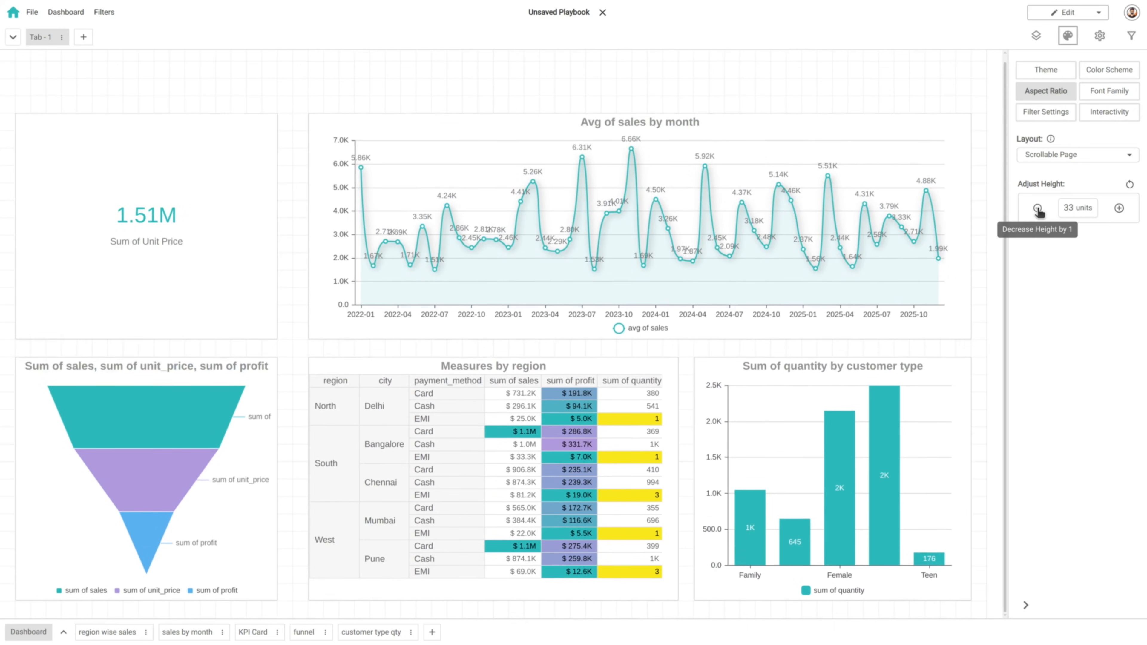
{"action": "left_click", "coordinate": [1037, 208]}
{"action": "left_click", "coordinate": [1038, 208]}
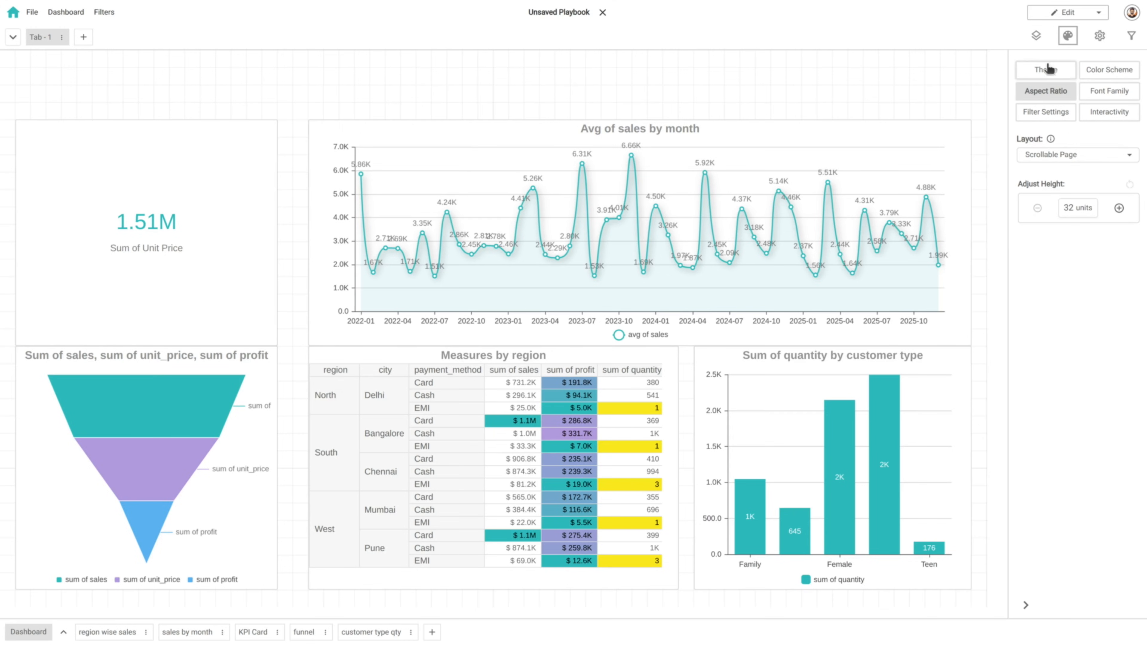
Add a rich text object, move it above the tiles and stretch it into a wide, shallow title box.
{"action": "left_click", "coordinate": [1036, 36]}
{"action": "left_click", "coordinate": [1111, 82]}
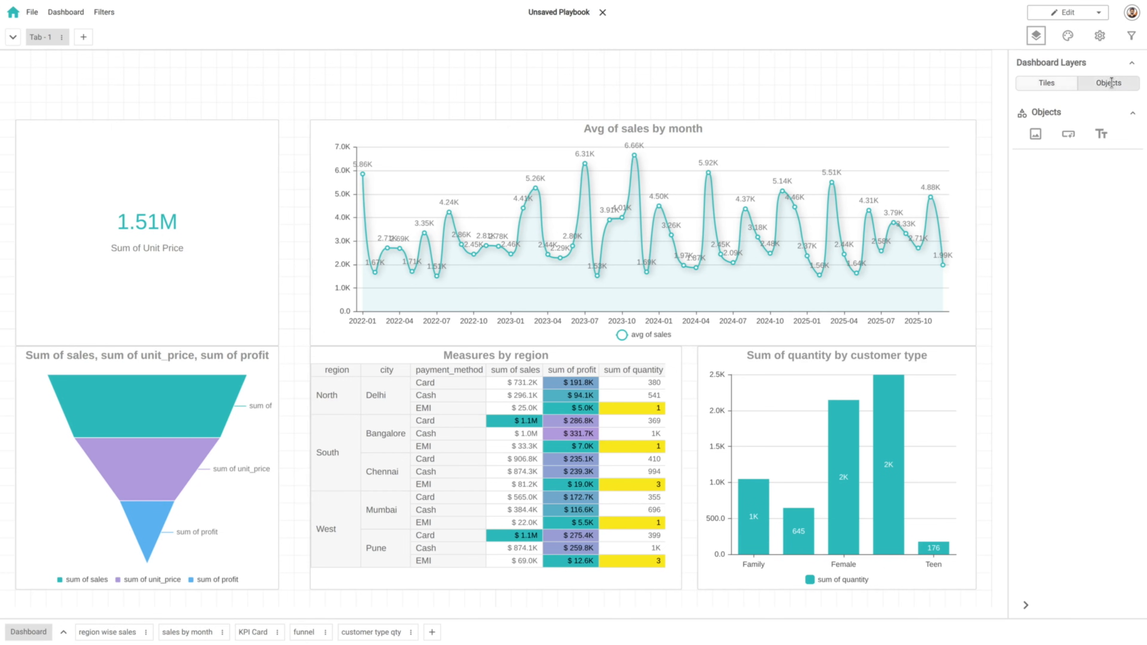
{"action": "left_click", "coordinate": [1102, 135]}
{"action": "left_click_drag", "start_coordinate": [681, 402], "coordinate": [836, 392]}
{"action": "left_click_drag", "start_coordinate": [535, 329], "coordinate": [536, 86]}
{"action": "left_click_drag", "start_coordinate": [558, 433], "coordinate": [574, 64]}
{"action": "left_click_drag", "start_coordinate": [491, 100], "coordinate": [107, 101]}
{"action": "left_click_drag", "start_coordinate": [405, 117], "coordinate": [407, 111]}
{"action": "left_click_drag", "start_coordinate": [836, 86], "coordinate": [851, 87]}
Enter "Landmark Store Sales Analysis" as the dashboard title in the rich text box.
{"action": "double_click", "coordinate": [501, 73]}
{"action": "triple_click", "coordinate": [494, 75]}
{"action": "type", "text": "4"}
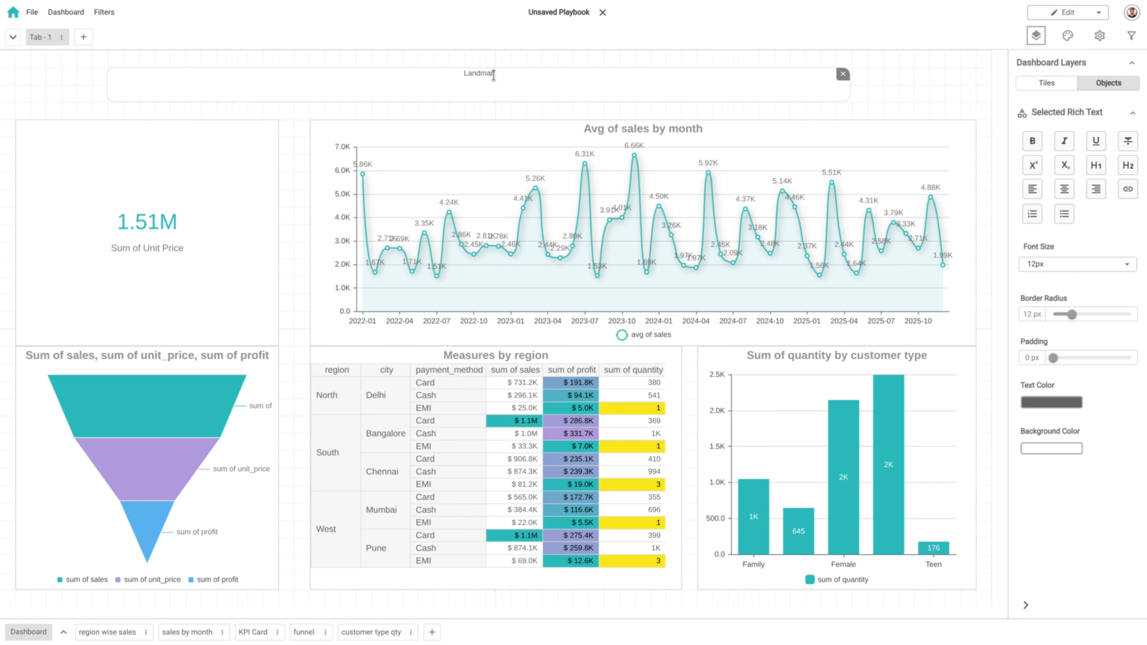
{"action": "type", "text": "andmark Store Dashboard"}
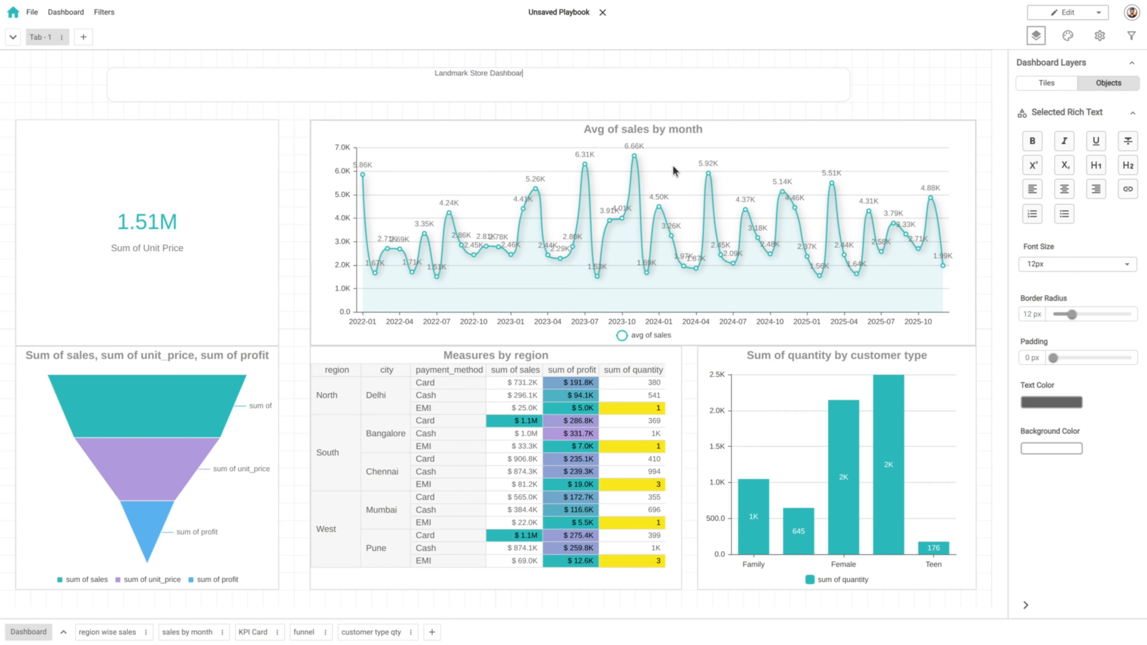
{"action": "key", "text": "BackSpace"}
{"action": "key", "text": "BackSpace"}
{"action": "key", "text": "BackSpace"}
{"action": "key", "text": "BackSpace"}
{"action": "key", "text": "BackSpace"}
{"action": "key", "text": "BackSpace"}
{"action": "key", "text": "BackSpace"}
{"action": "key", "text": "BackSpace"}
{"action": "key", "text": "BackSpace"}
{"action": "type", "text": "Sales Analysis"}
Make the entire dashboard title bold and set its font size to 20px.
{"action": "key", "text": "ctrl+a"}
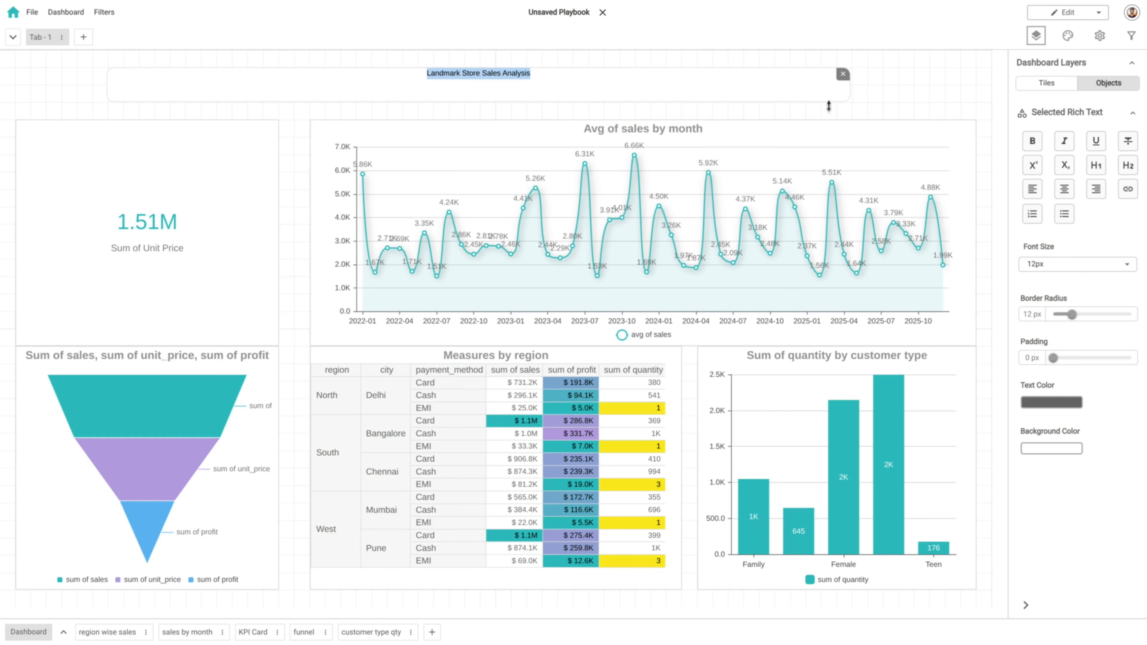
{"action": "left_click", "coordinate": [1034, 144]}
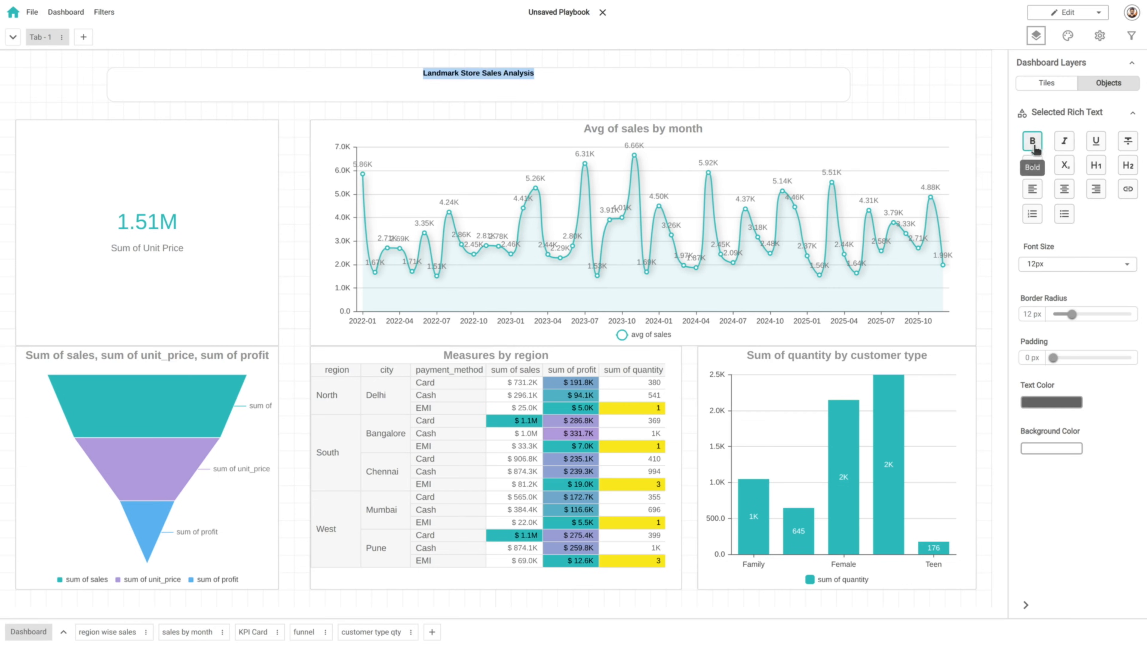
{"action": "left_click", "coordinate": [1129, 266]}
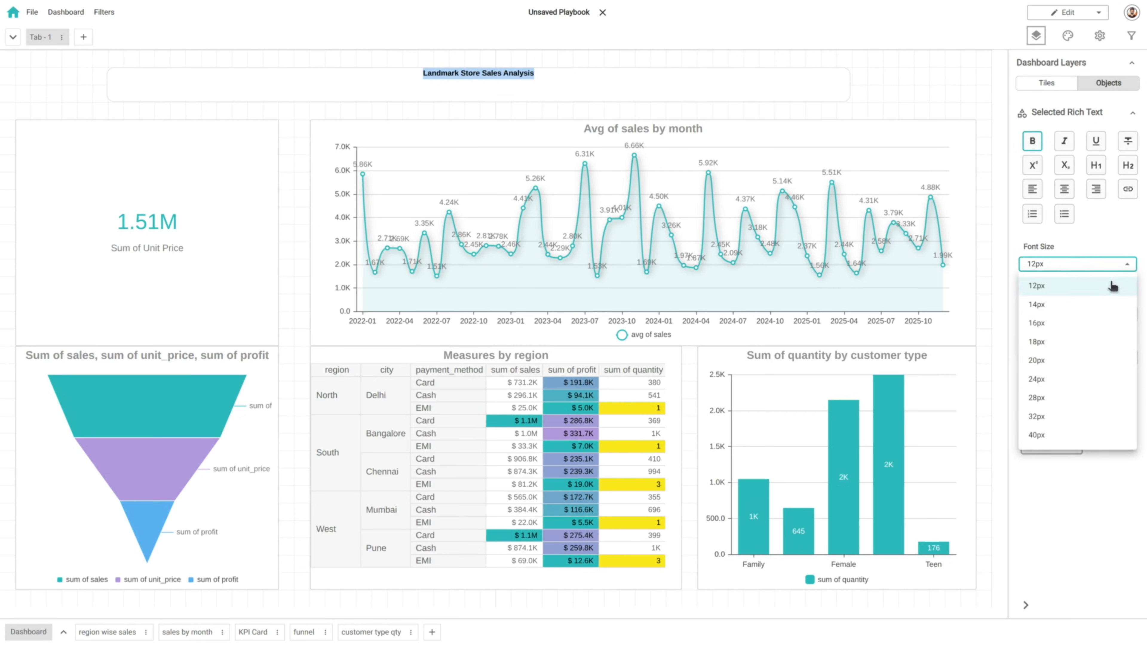
{"action": "left_click", "coordinate": [1070, 360]}
{"action": "left_click", "coordinate": [936, 195]}
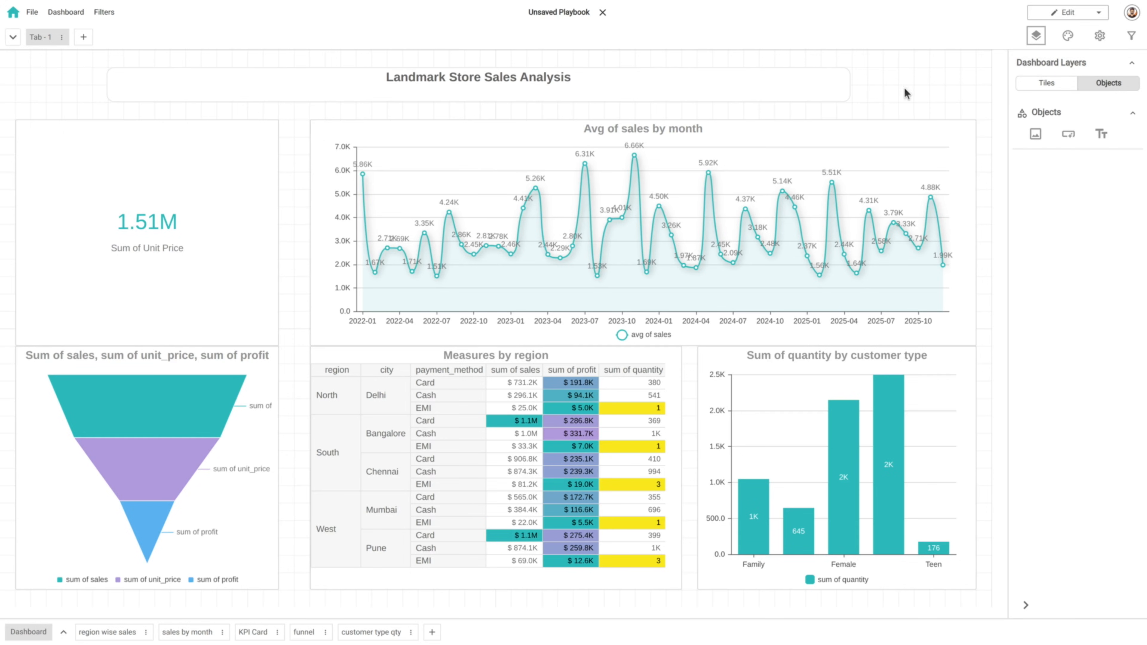
Set the dashboard theme's tile border color to grey 9B9B9B and switch the theme to Soft UI.
{"action": "left_click", "coordinate": [1069, 37]}
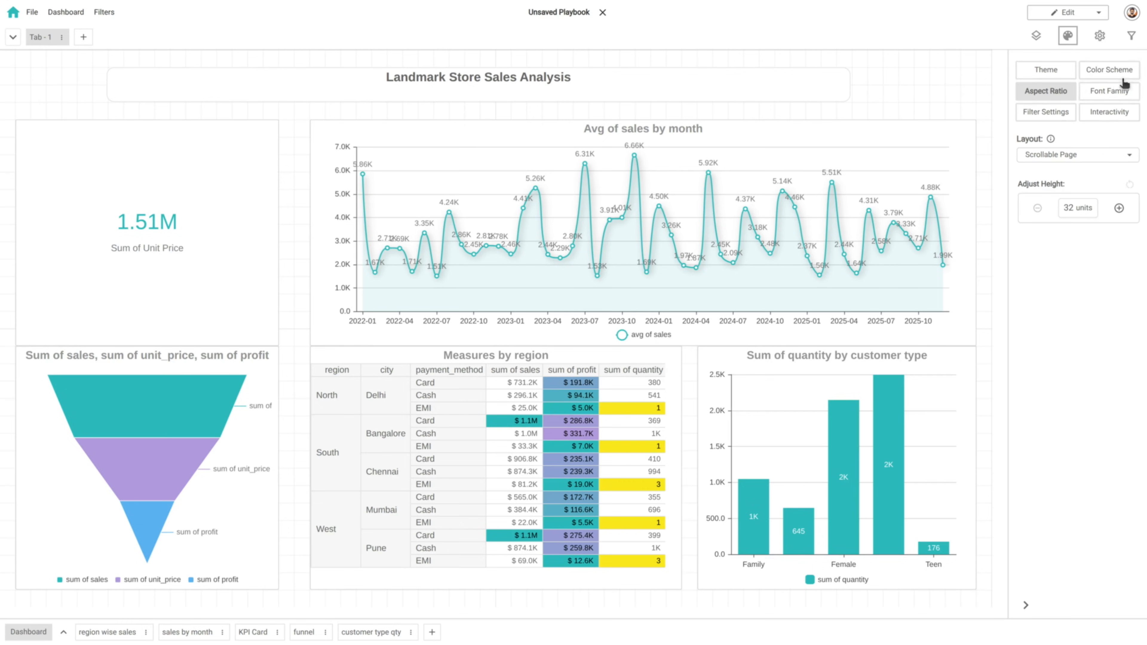
{"action": "left_click", "coordinate": [1063, 75]}
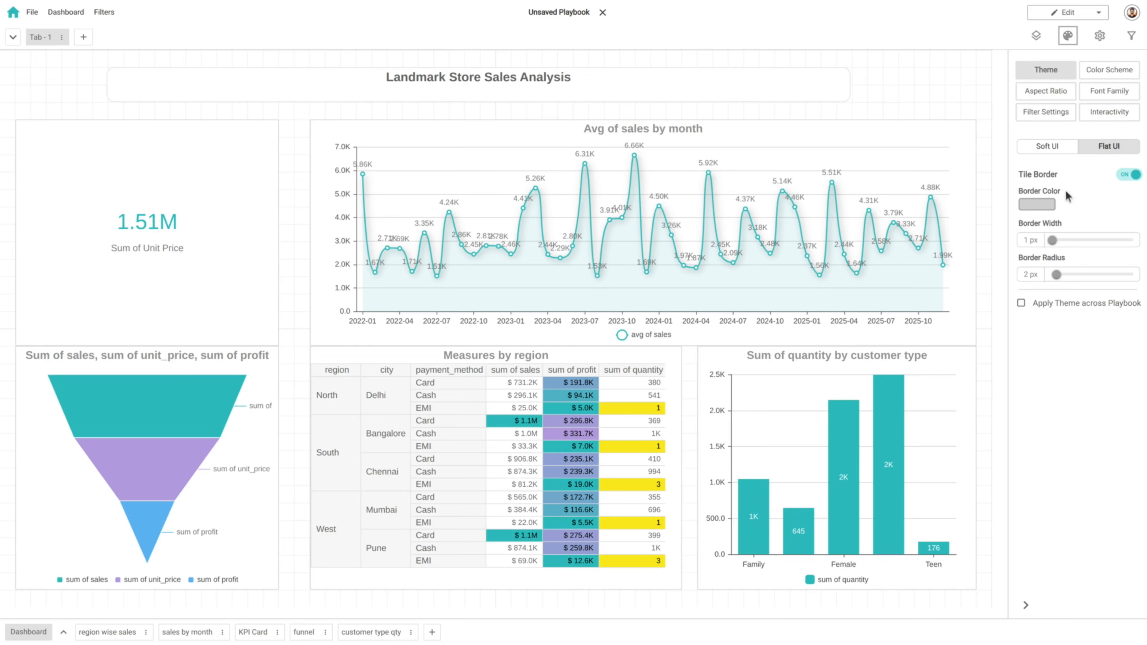
{"action": "left_click", "coordinate": [1048, 206]}
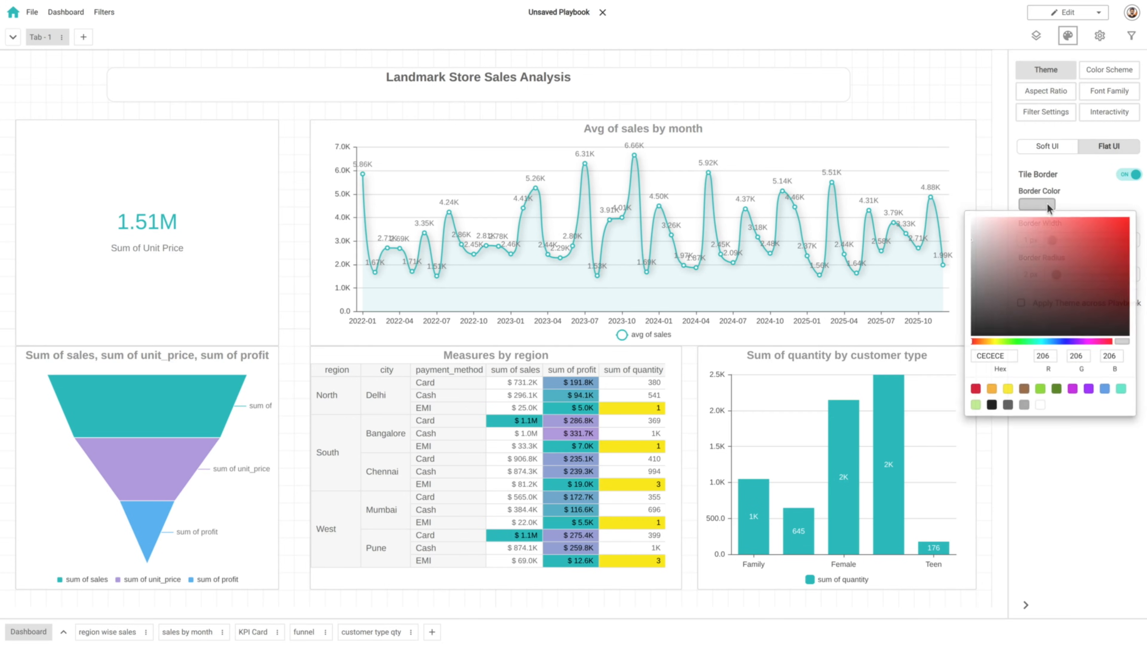
{"action": "left_click", "coordinate": [976, 390]}
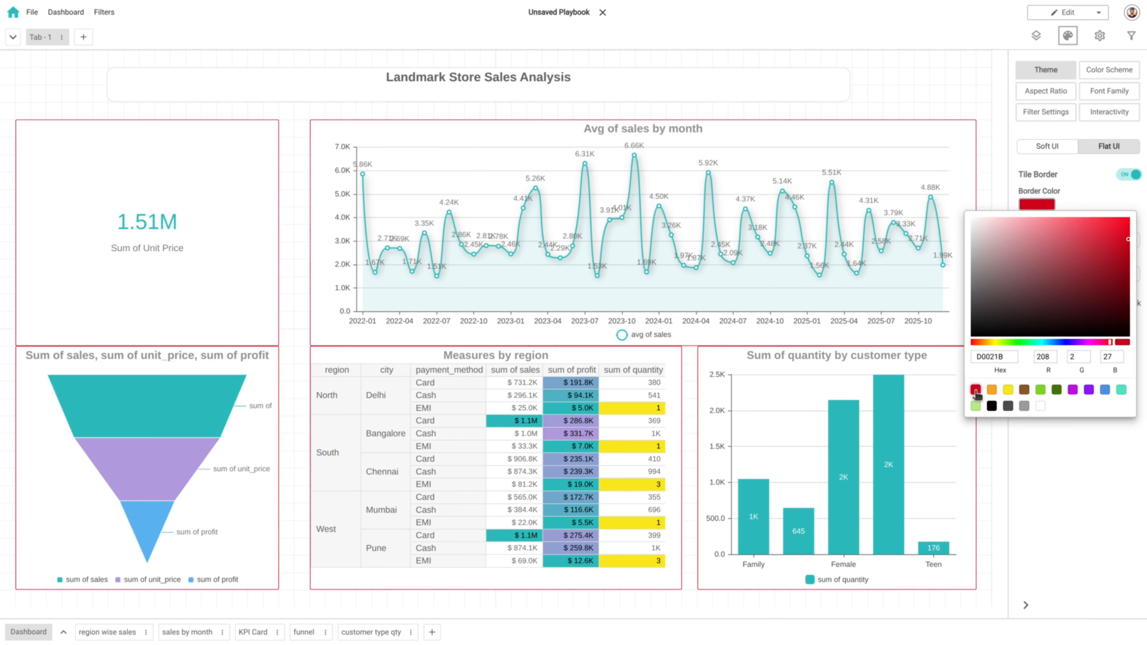
{"action": "left_click", "coordinate": [1025, 406]}
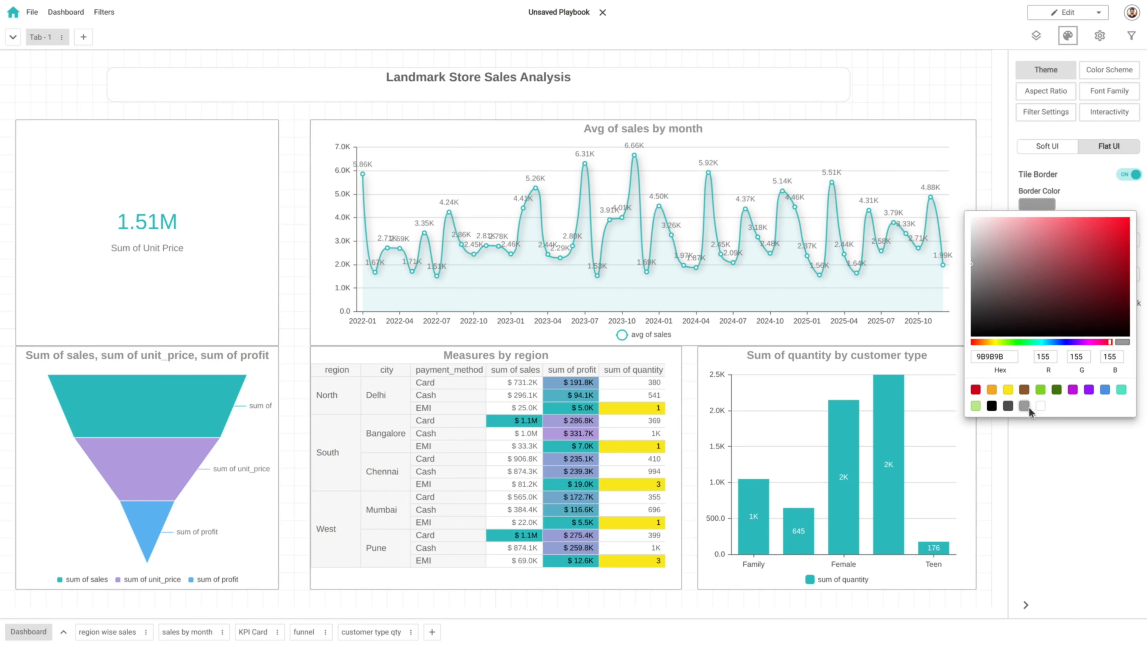
{"action": "left_click", "coordinate": [1090, 181]}
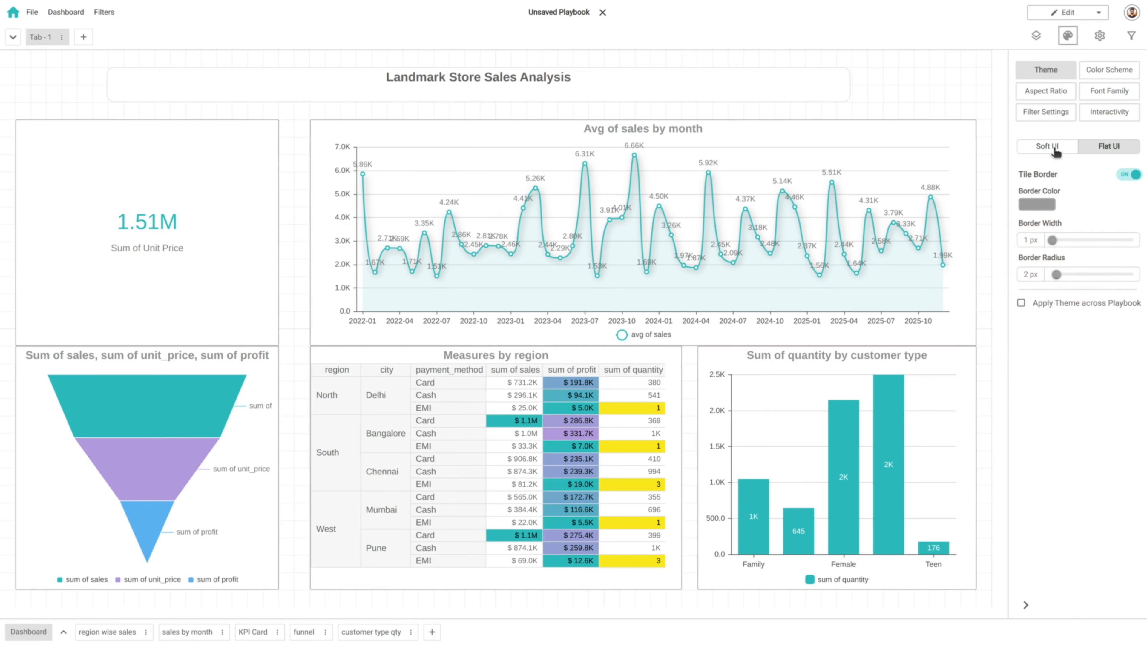
{"action": "left_click", "coordinate": [1054, 149]}
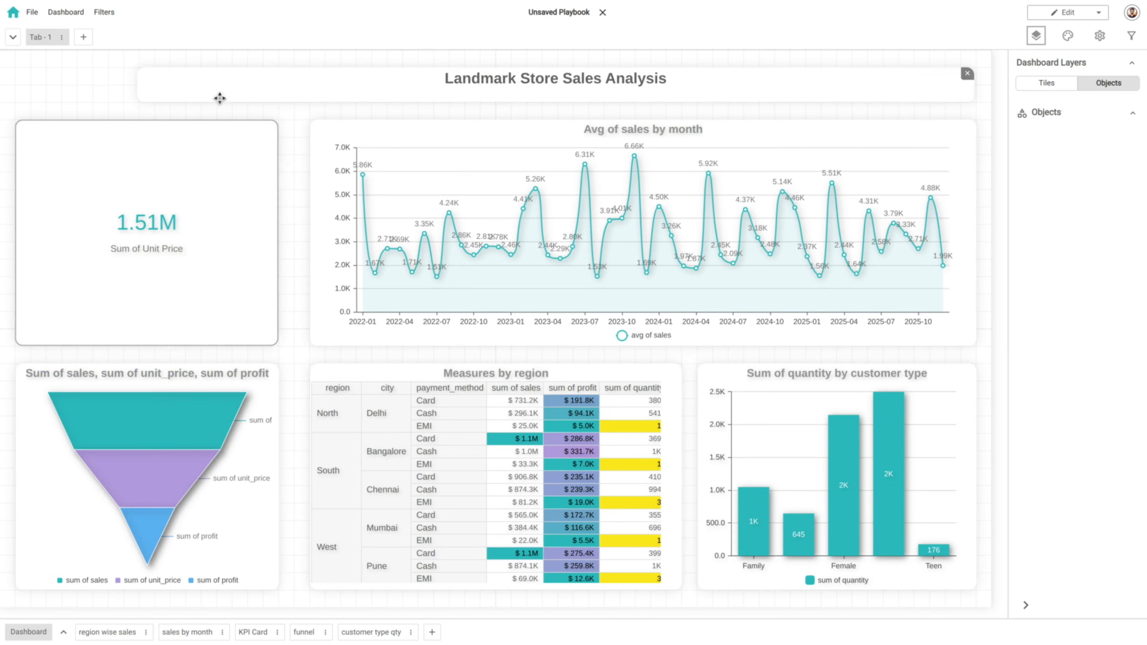
Align the title box with the KPI card's outer edge and stretch it to end flush with the area chart.
{"action": "left_click_drag", "start_coordinate": [220, 98], "coordinate": [99, 97]}
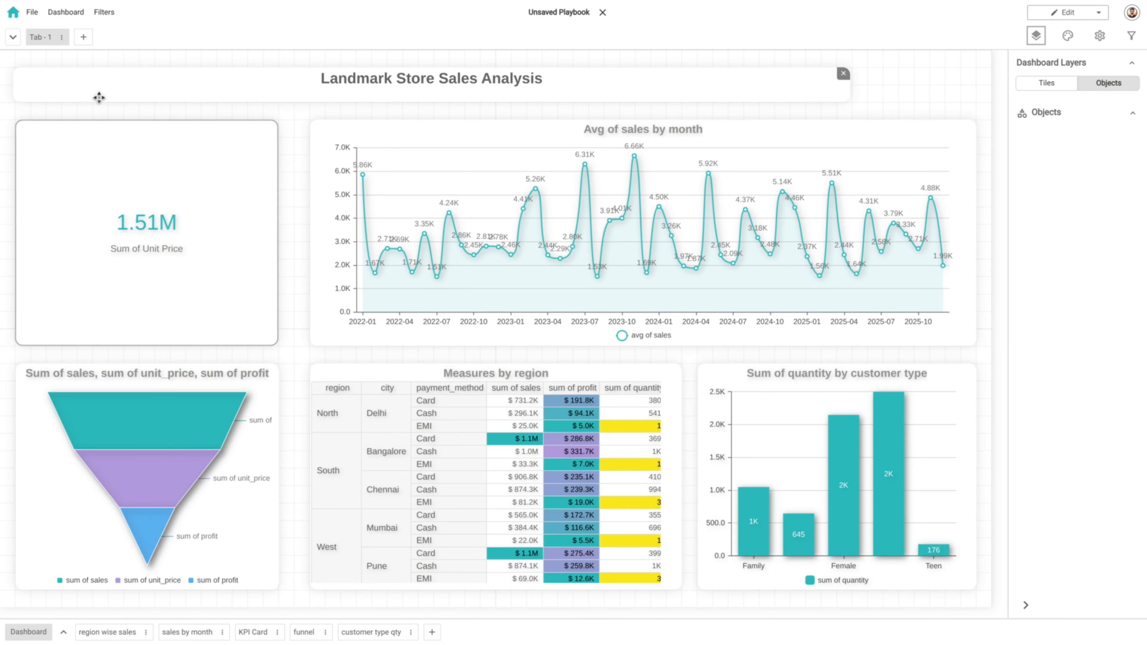
{"action": "left_click_drag", "start_coordinate": [851, 92], "coordinate": [975, 99]}
{"action": "left_click", "coordinate": [987, 121]}
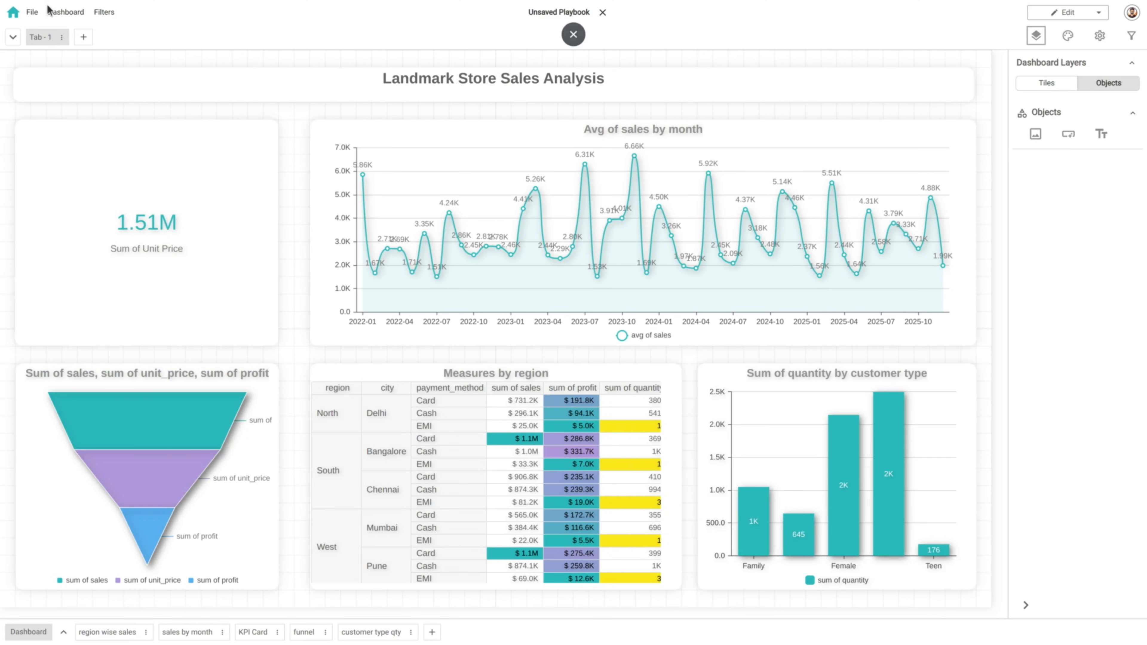
Save the playbook in the Demo workspace under the name "landmark sales dashboard".
{"action": "left_click", "coordinate": [32, 12]}
{"action": "left_click", "coordinate": [43, 40]}
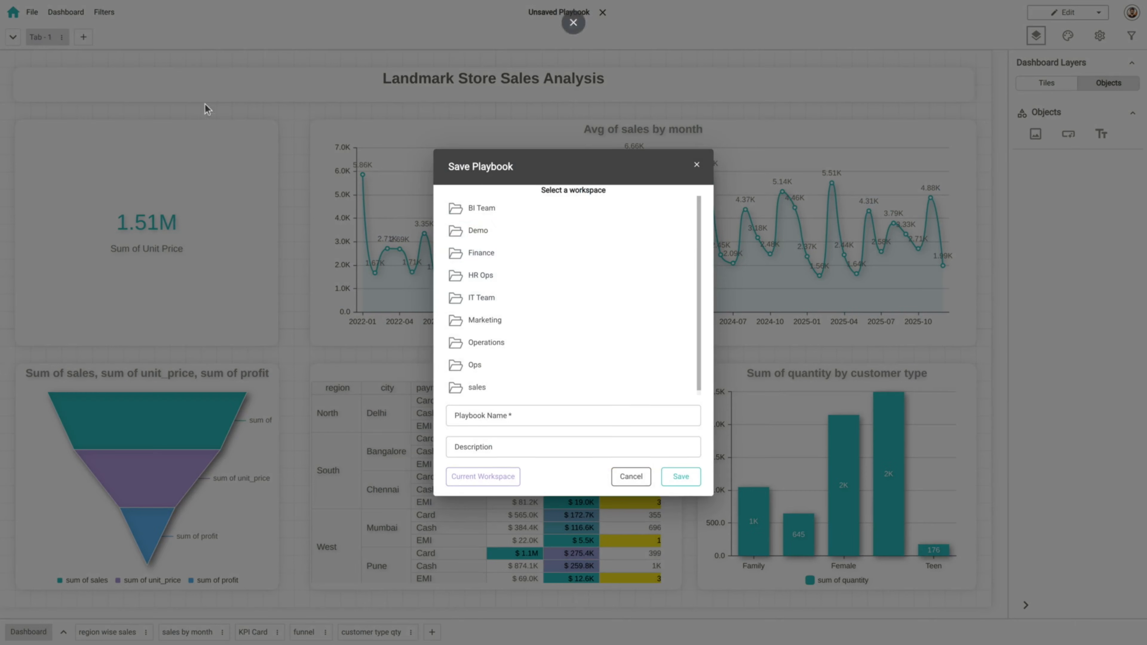
{"action": "left_click", "coordinate": [492, 231]}
{"action": "left_click", "coordinate": [521, 420]}
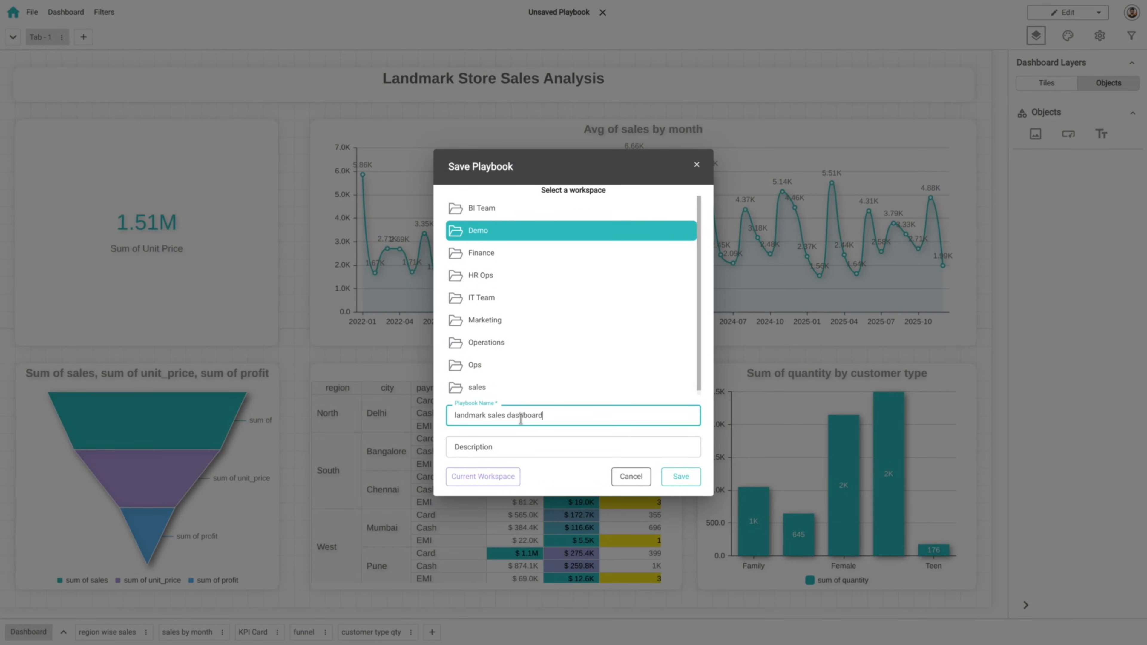
{"action": "left_click", "coordinate": [679, 480]}
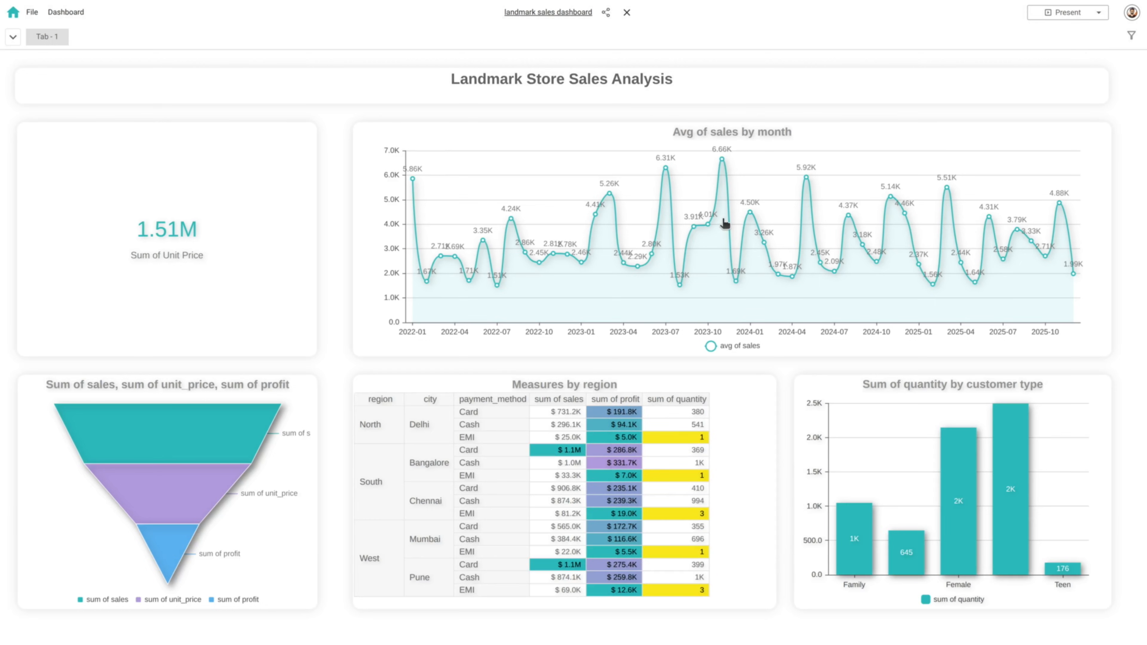
Return the playbook from Present to Edit mode and rename Tab - 1 to "Home".
{"action": "left_click", "coordinate": [1068, 20]}
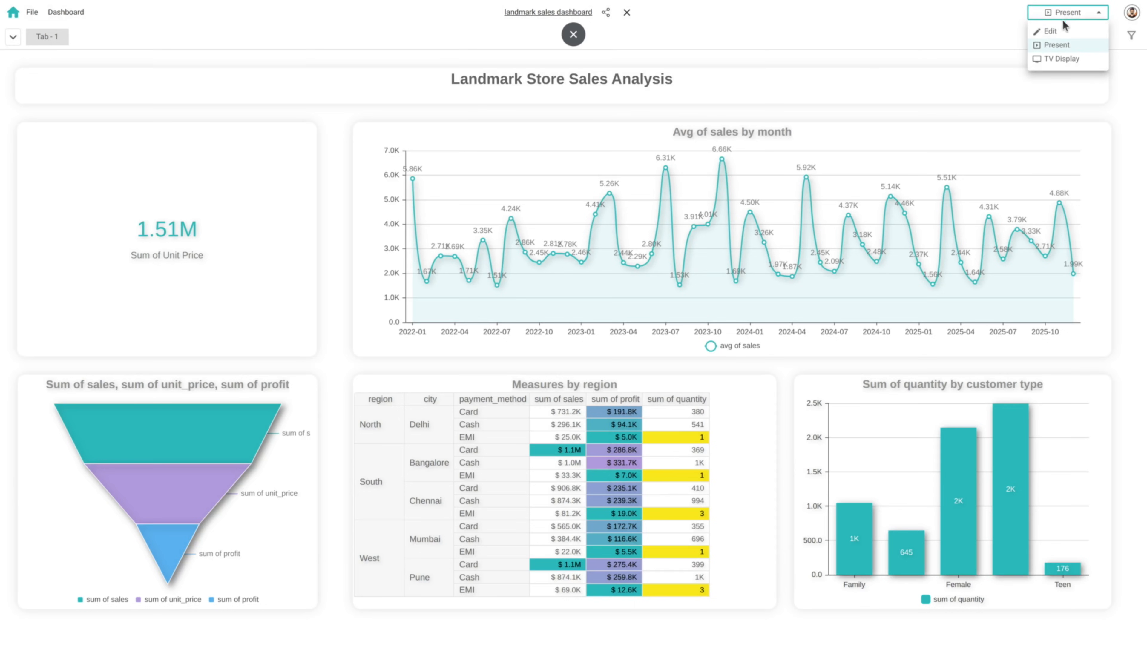
{"action": "left_click", "coordinate": [1051, 32]}
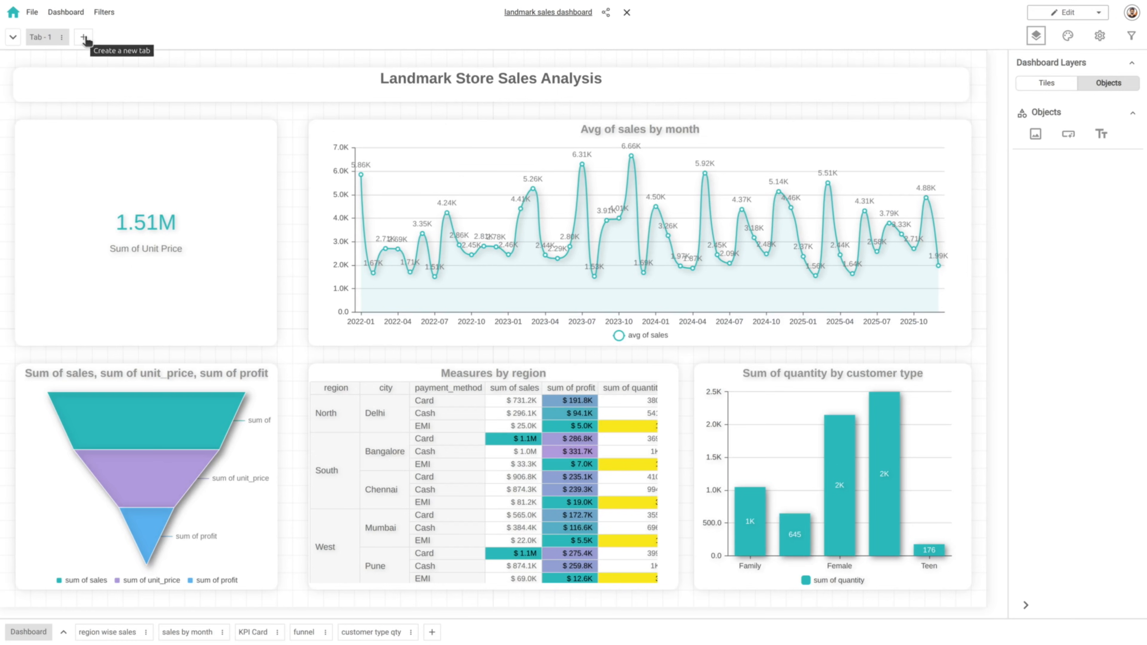
{"action": "double_click", "coordinate": [47, 38]}
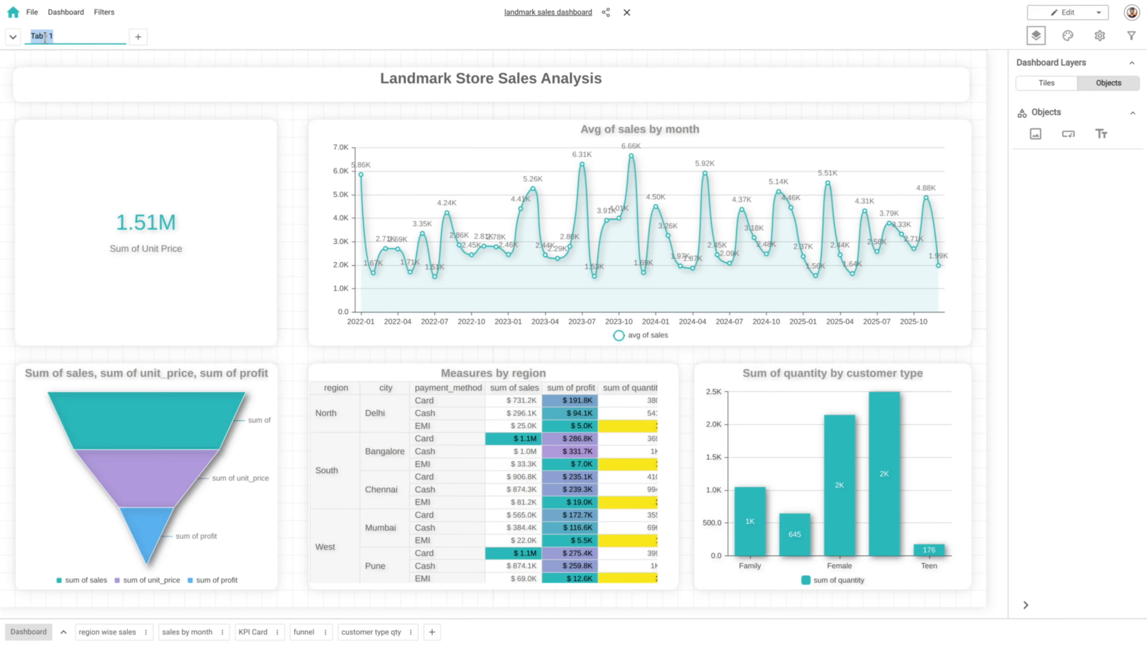
{"action": "type", "text": "Home"}
{"action": "key", "text": "Return"}
Create a second playbook tab and rename it "Detail".
{"action": "left_click", "coordinate": [83, 37]}
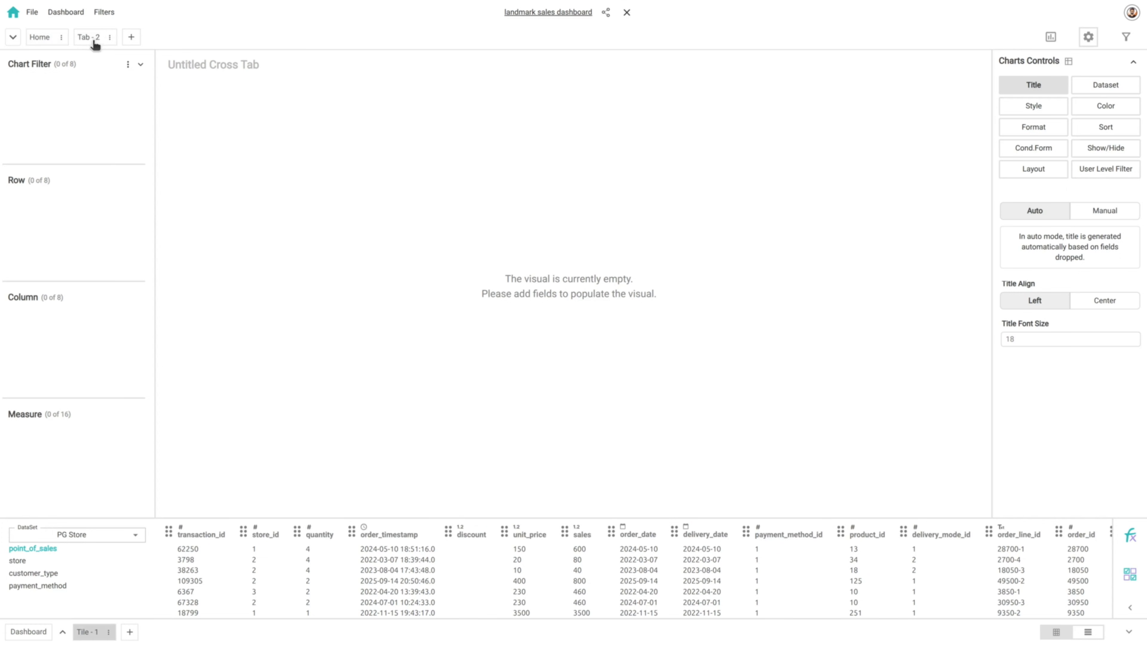
{"action": "double_click", "coordinate": [94, 39]}
{"action": "type", "text": "Detail"}
{"action": "key", "text": "Return"}
Start the Detail tab's cross tab with order_date by year as row and region and city from the store table as columns.
{"action": "left_click_drag", "start_coordinate": [638, 535], "coordinate": [80, 225]}
{"action": "left_click", "coordinate": [17, 561]}
{"action": "left_click_drag", "start_coordinate": [641, 534], "coordinate": [102, 357]}
{"action": "left_click_drag", "start_coordinate": [392, 534], "coordinate": [120, 390]}
Add order_date from point_of_sales to the rows twice more, grouped by quarter and by month.
{"action": "left_click", "coordinate": [33, 549]}
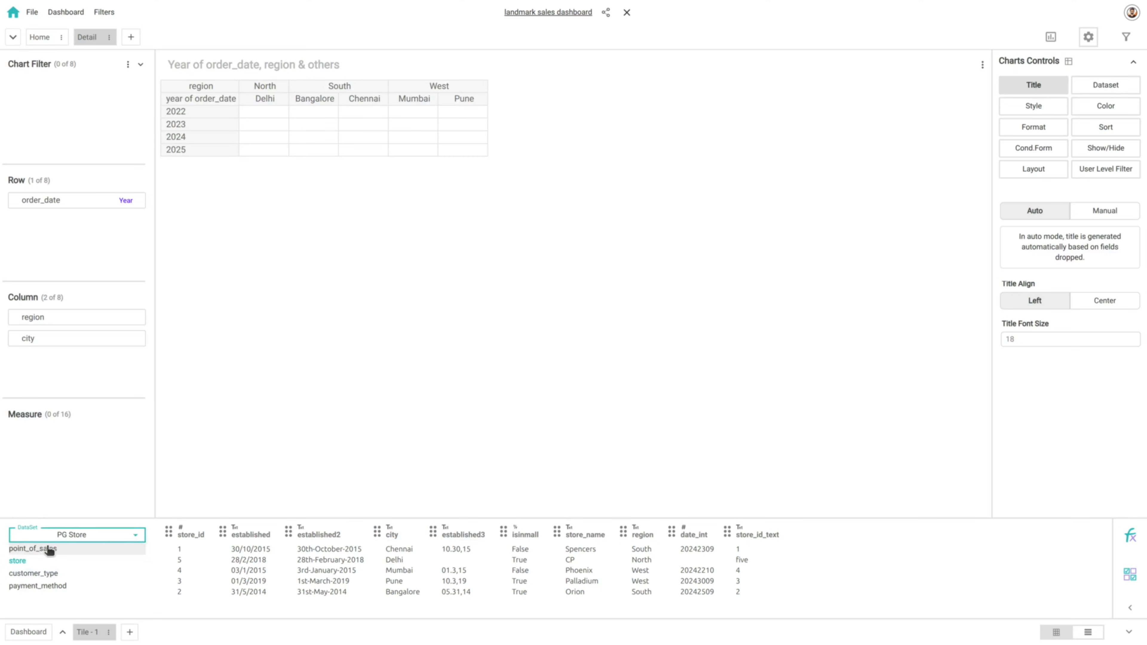
{"action": "left_click_drag", "start_coordinate": [638, 534], "coordinate": [81, 223]}
{"action": "left_click", "coordinate": [136, 221]}
{"action": "left_click", "coordinate": [162, 259]}
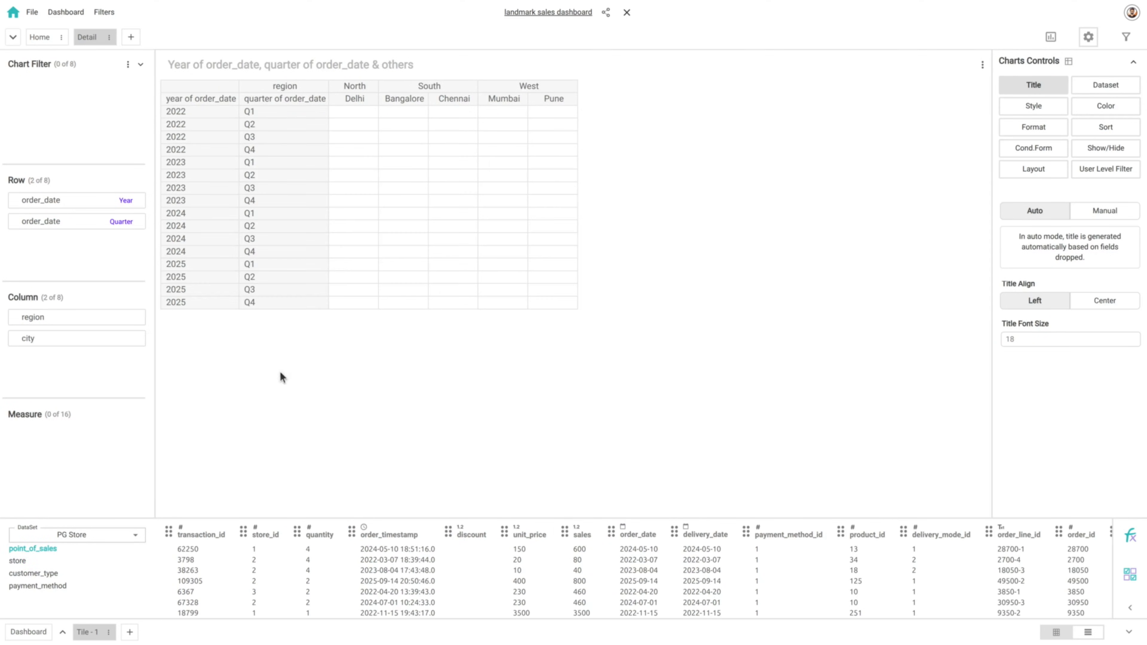
{"action": "left_click_drag", "start_coordinate": [638, 534], "coordinate": [142, 251]}
{"action": "left_click", "coordinate": [135, 243]}
{"action": "left_click", "coordinate": [159, 290]}
Add sales and profit from point_of_sales as summed measures of the cross tab.
{"action": "left_click_drag", "start_coordinate": [582, 534], "coordinate": [81, 465]}
{"action": "left_click_drag", "start_coordinate": [653, 617], "coordinate": [764, 619]}
{"action": "left_click_drag", "start_coordinate": [1000, 534], "coordinate": [81, 477]}
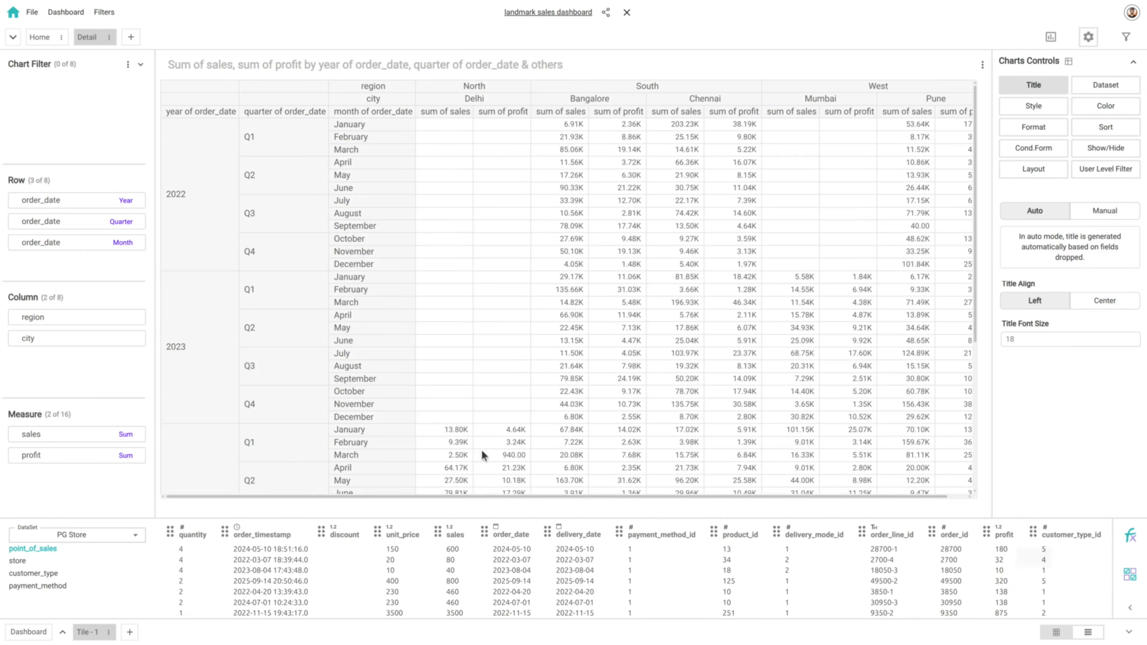
Place Tile - 1 on the Detail dashboard, move it down slightly and enlarge it to fill the page.
{"action": "left_click", "coordinate": [28, 631]}
{"action": "left_click", "coordinate": [1022, 136]}
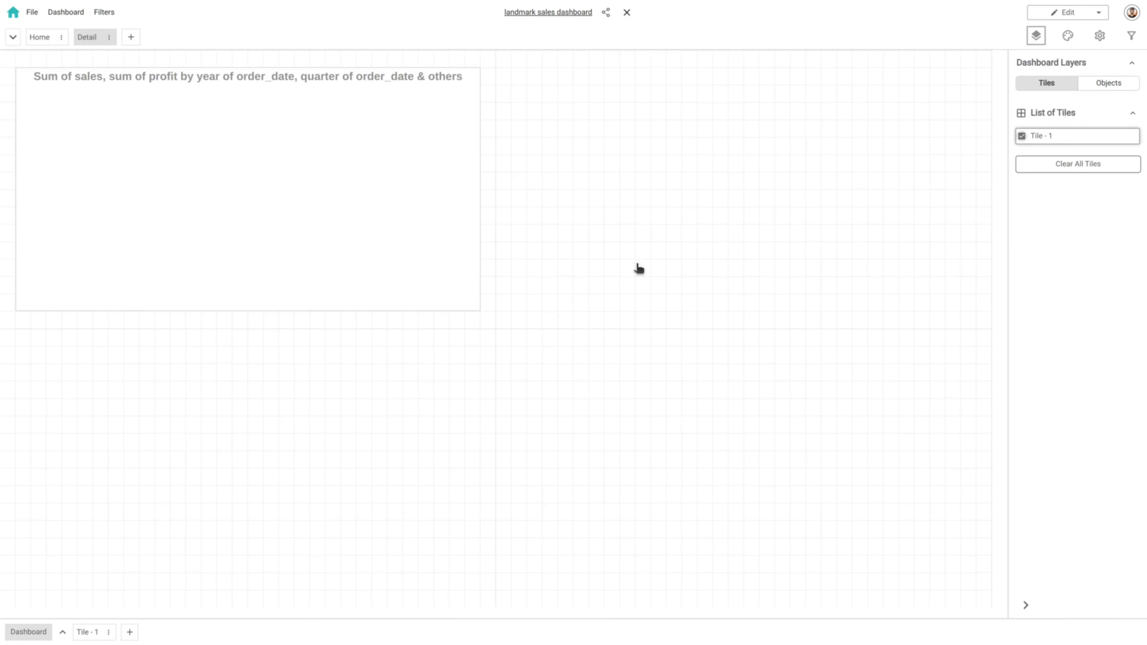
{"action": "left_click_drag", "start_coordinate": [325, 77], "coordinate": [320, 108]}
{"action": "left_click_drag", "start_coordinate": [474, 346], "coordinate": [972, 586]}
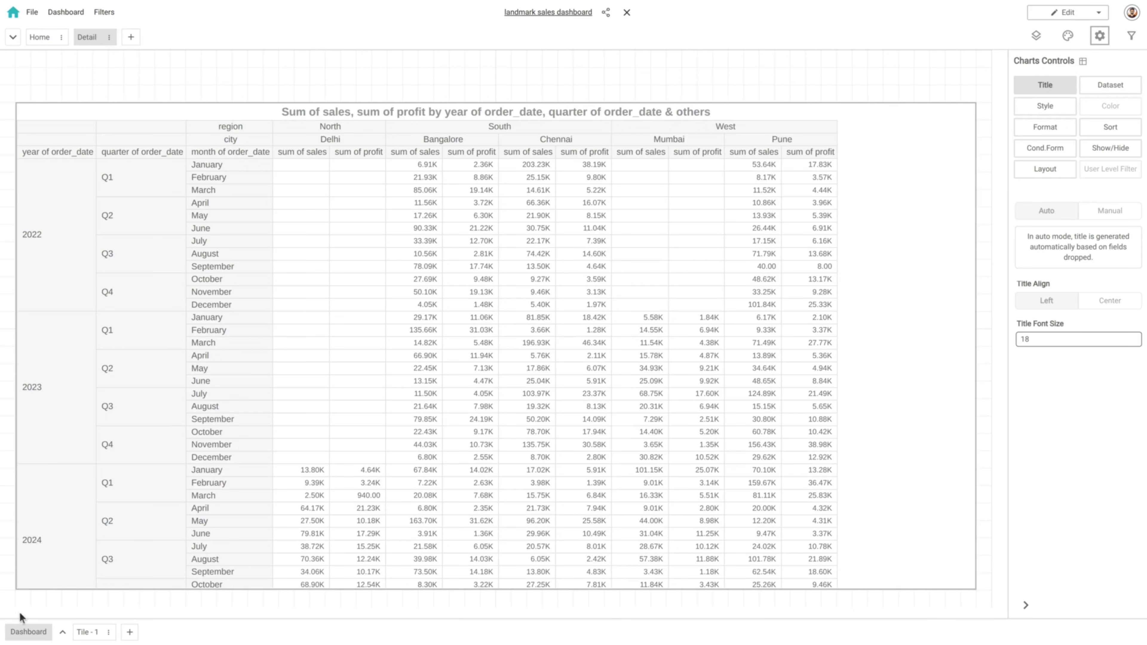
Copy the Home tab's title box to the Detail tab and position it above the table with a small gap between them.
{"action": "left_click", "coordinate": [45, 40]}
{"action": "left_click", "coordinate": [943, 73]}
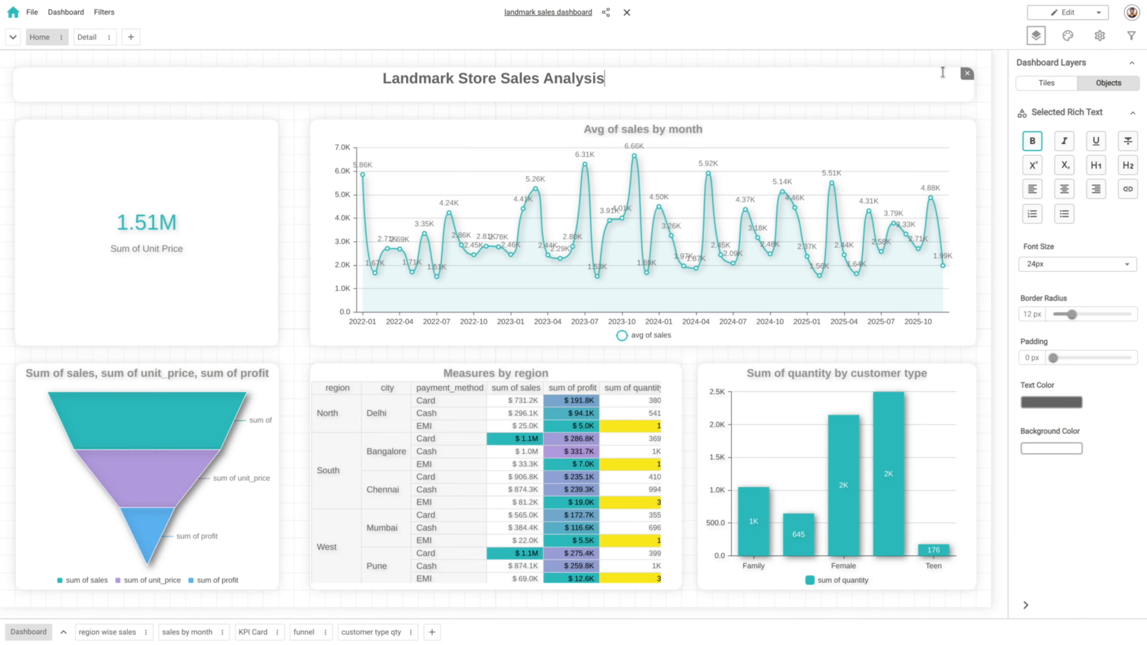
{"action": "key", "text": "ctrl+c"}
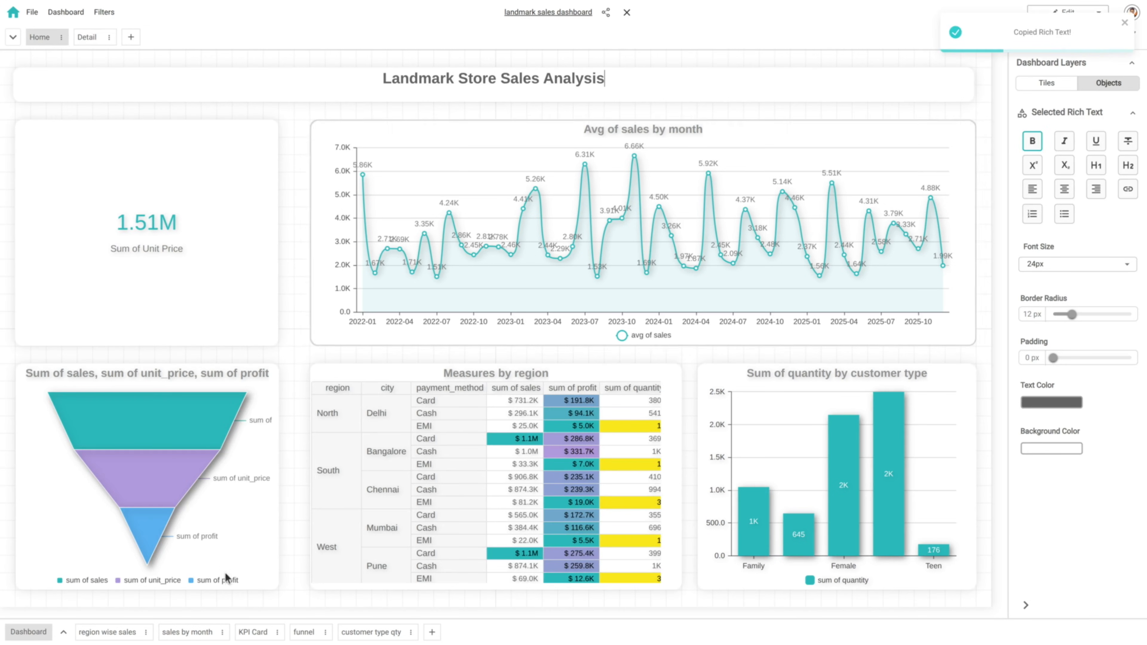
{"action": "left_click", "coordinate": [92, 42]}
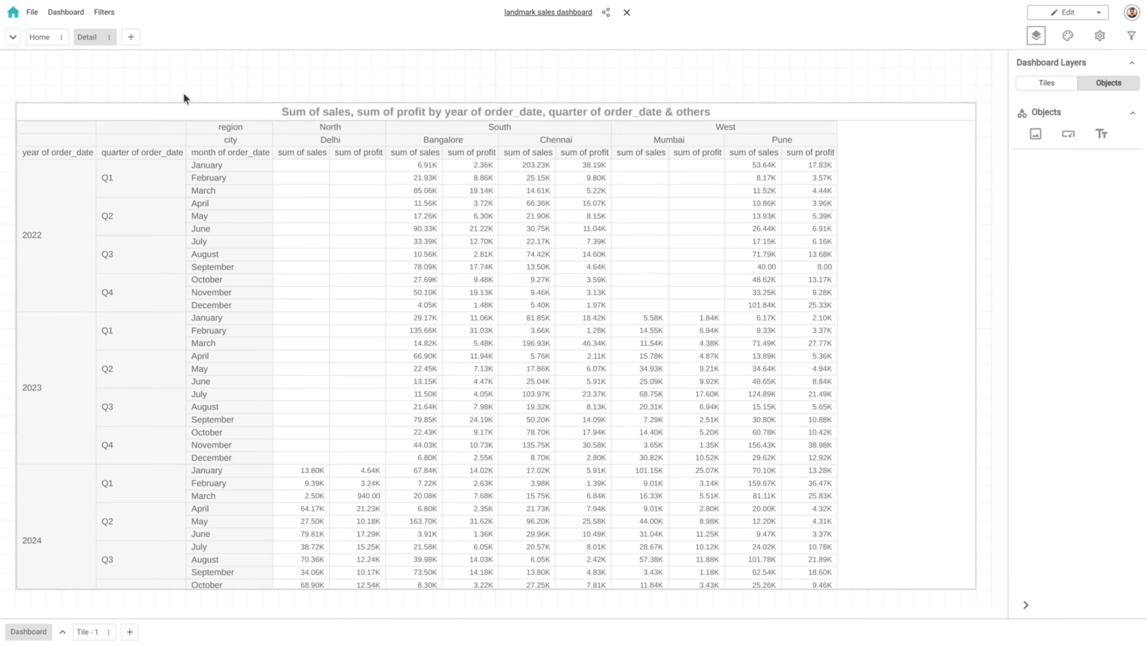
{"action": "key", "text": "ctrl+v"}
{"action": "left_click_drag", "start_coordinate": [364, 111], "coordinate": [333, 66]}
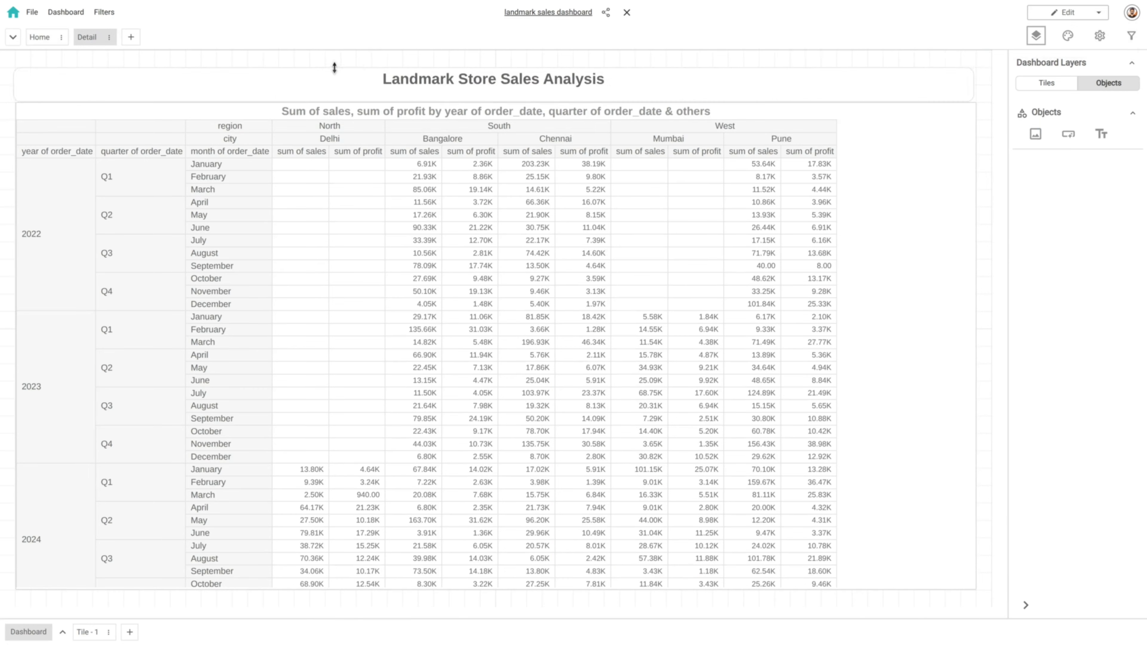
{"action": "left_click_drag", "start_coordinate": [940, 138], "coordinate": [974, 118]}
Replace the copied title's text with "Detailed Table".
{"action": "triple_click", "coordinate": [578, 89]}
{"action": "type", "text": "Deta"}
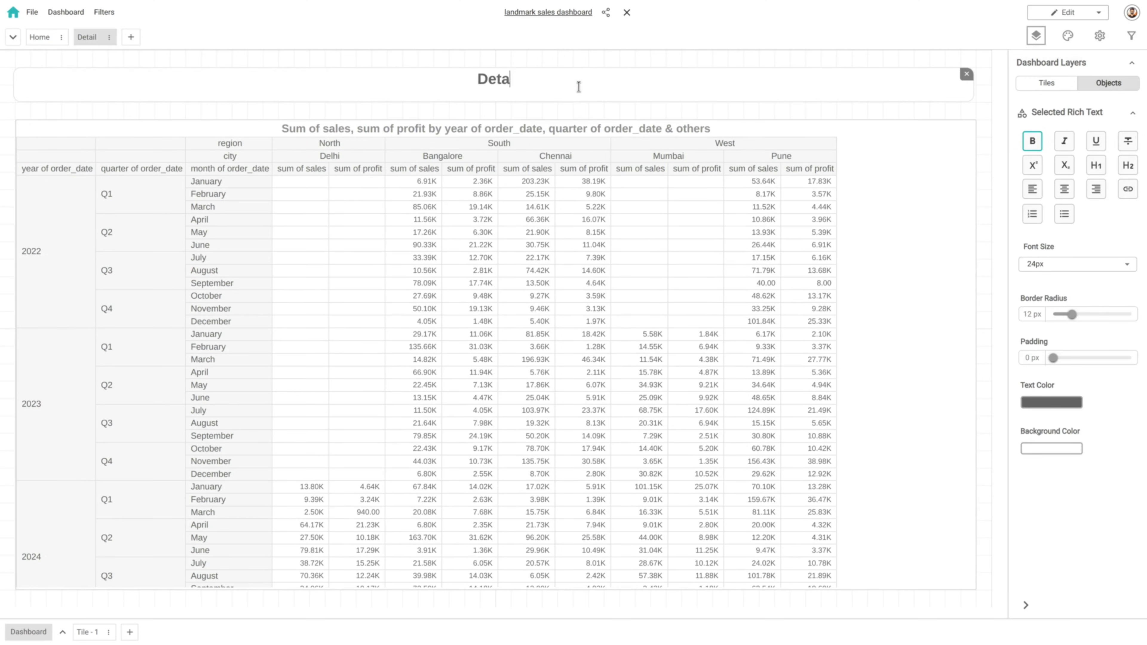
{"action": "type", "text": "iled Table"}
Shorten the title boxes on the Detail and Home tabs to leave free space beside them.
{"action": "left_click_drag", "start_coordinate": [974, 90], "coordinate": [894, 96]}
{"action": "left_click", "coordinate": [814, 156]}
{"action": "left_click", "coordinate": [1100, 37]}
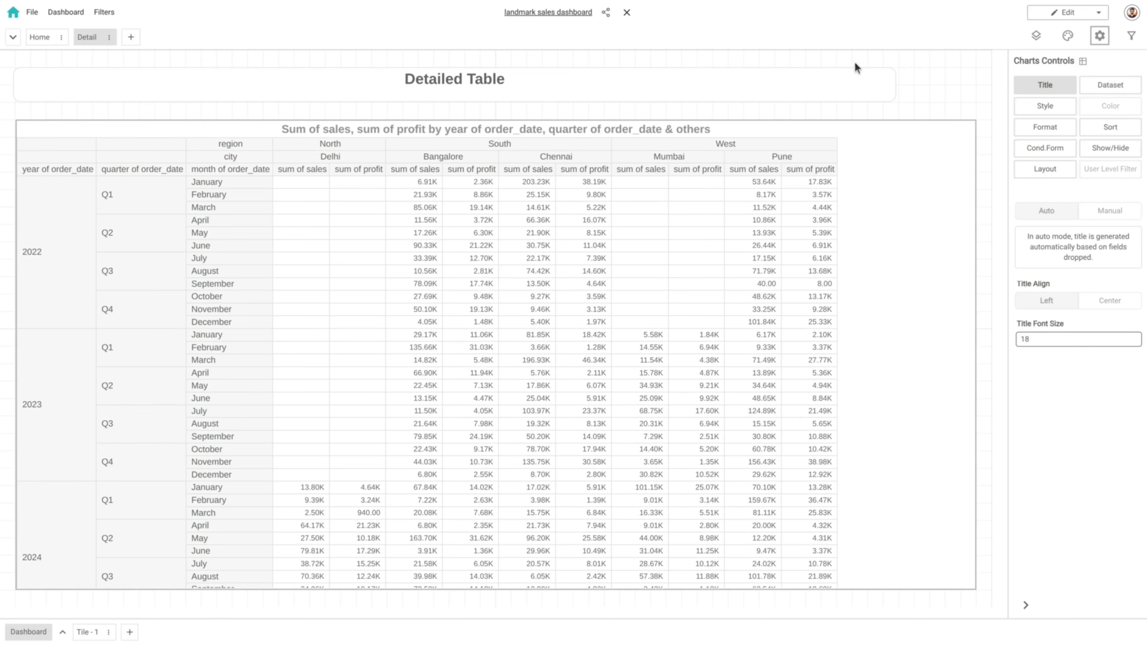
{"action": "left_click_drag", "start_coordinate": [898, 86], "coordinate": [886, 86]}
{"action": "left_click", "coordinate": [1084, 57]}
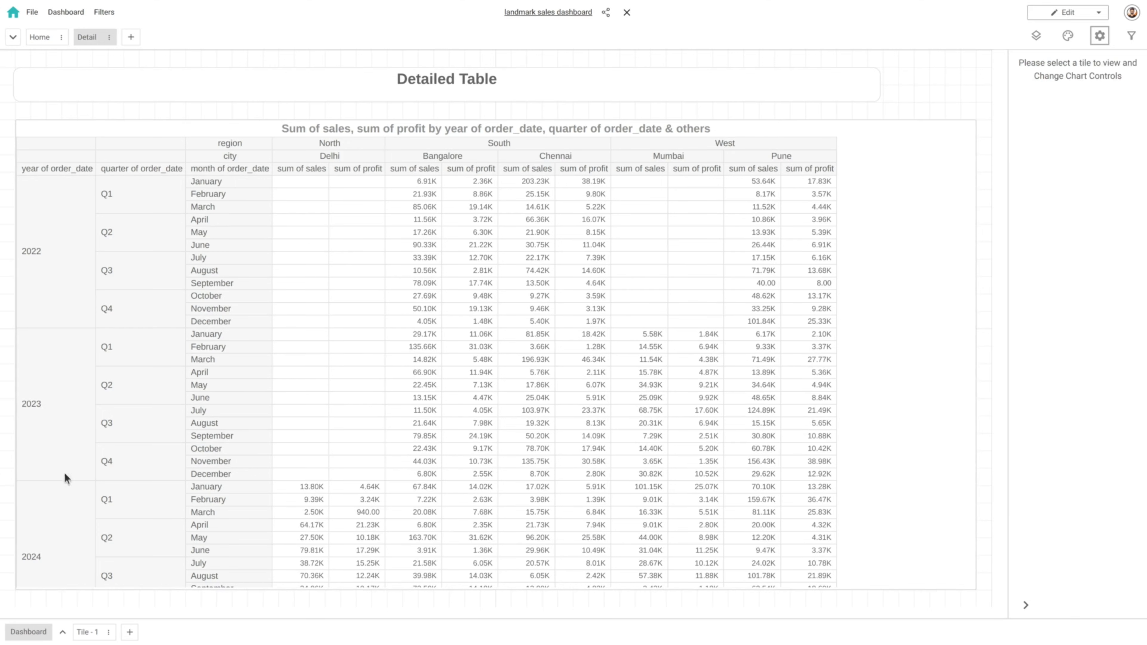
{"action": "left_click", "coordinate": [41, 38]}
{"action": "left_click_drag", "start_coordinate": [973, 81], "coordinate": [894, 82]}
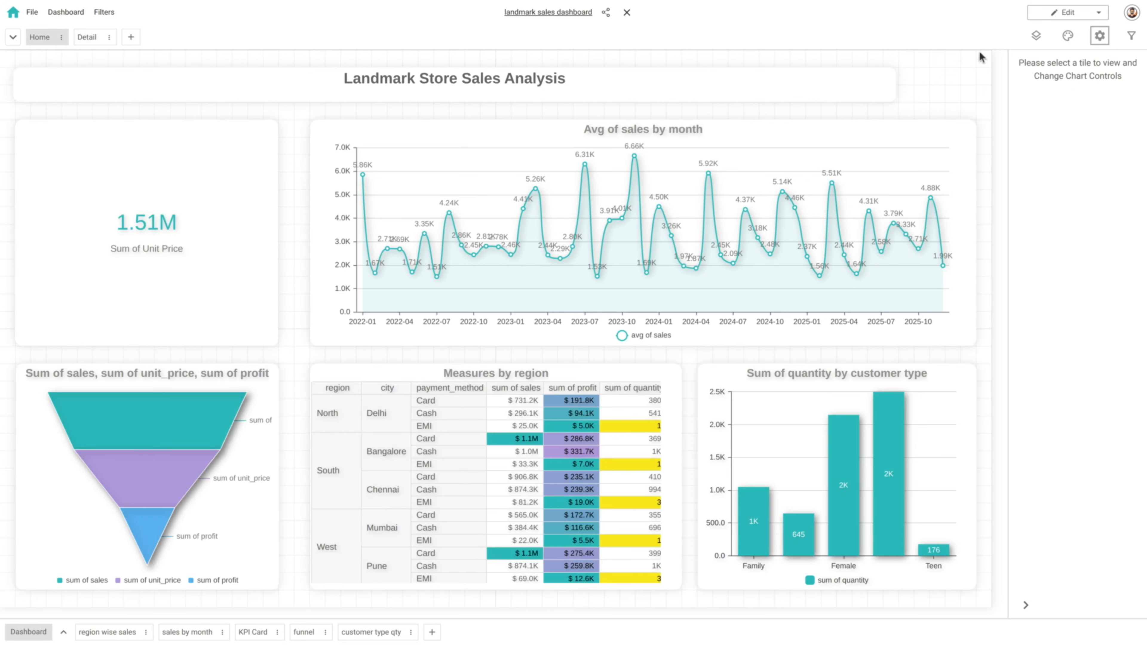
Add a button object to the Home dashboard and place it in the free space beside the title box.
{"action": "left_click", "coordinate": [1039, 37]}
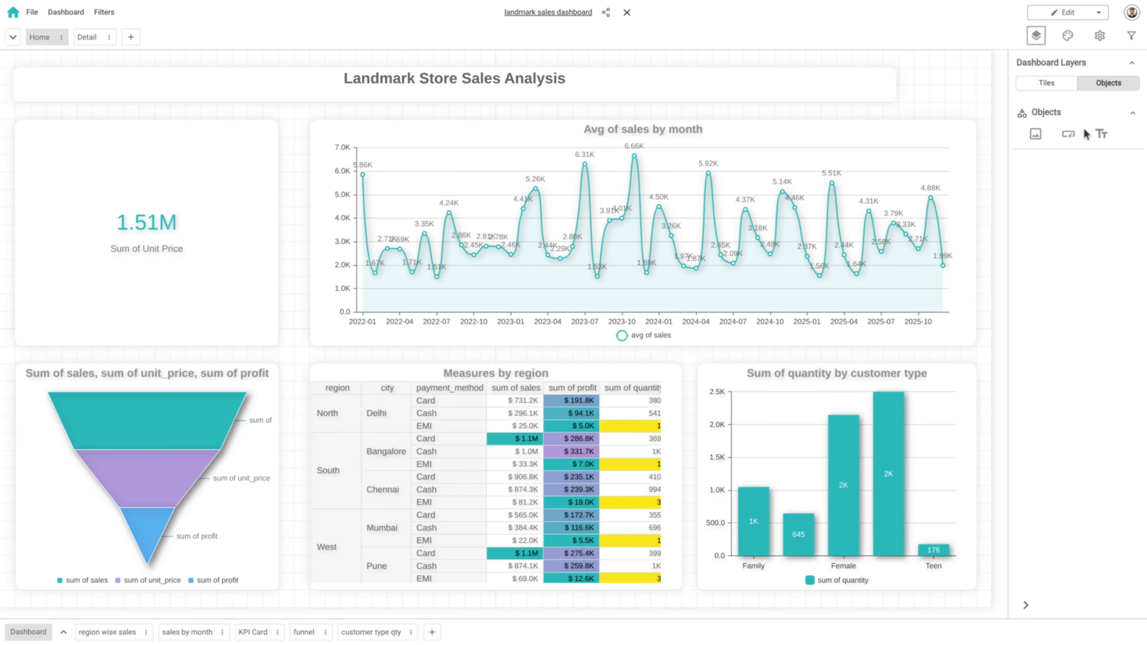
{"action": "left_click", "coordinate": [1067, 134]}
{"action": "left_click_drag", "start_coordinate": [497, 329], "coordinate": [791, 137]}
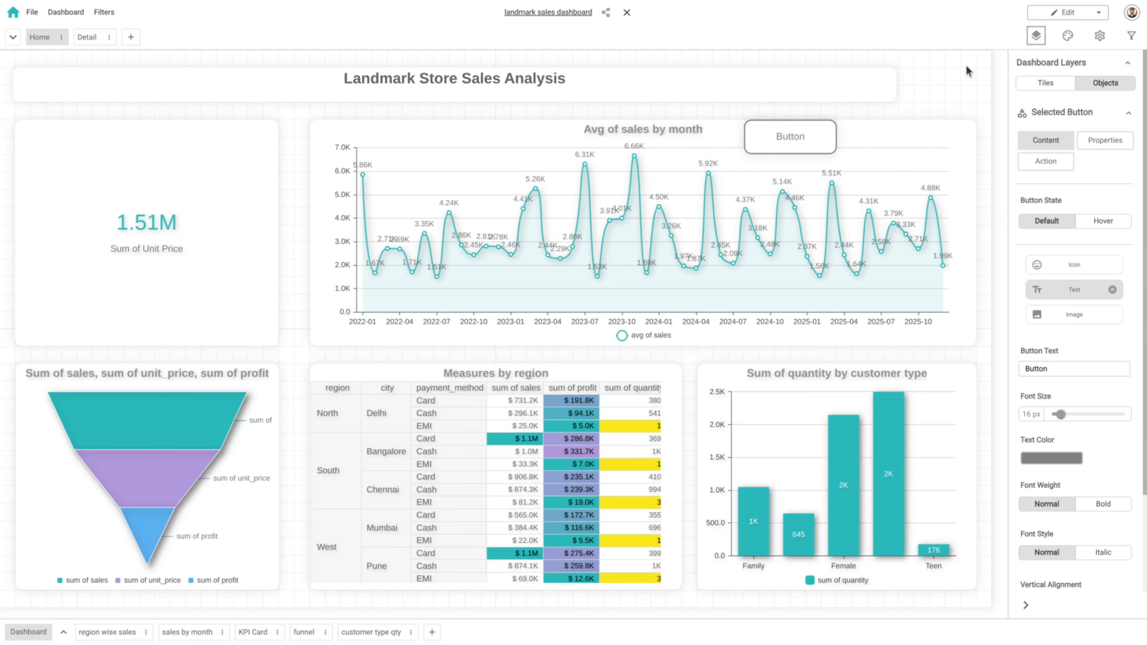
{"action": "left_click", "coordinate": [968, 69]}
{"action": "left_click_drag", "start_coordinate": [903, 120], "coordinate": [917, 173]}
{"action": "left_click_drag", "start_coordinate": [792, 137], "coordinate": [930, 85]}
{"action": "left_click_drag", "start_coordinate": [820, 172], "coordinate": [812, 119]}
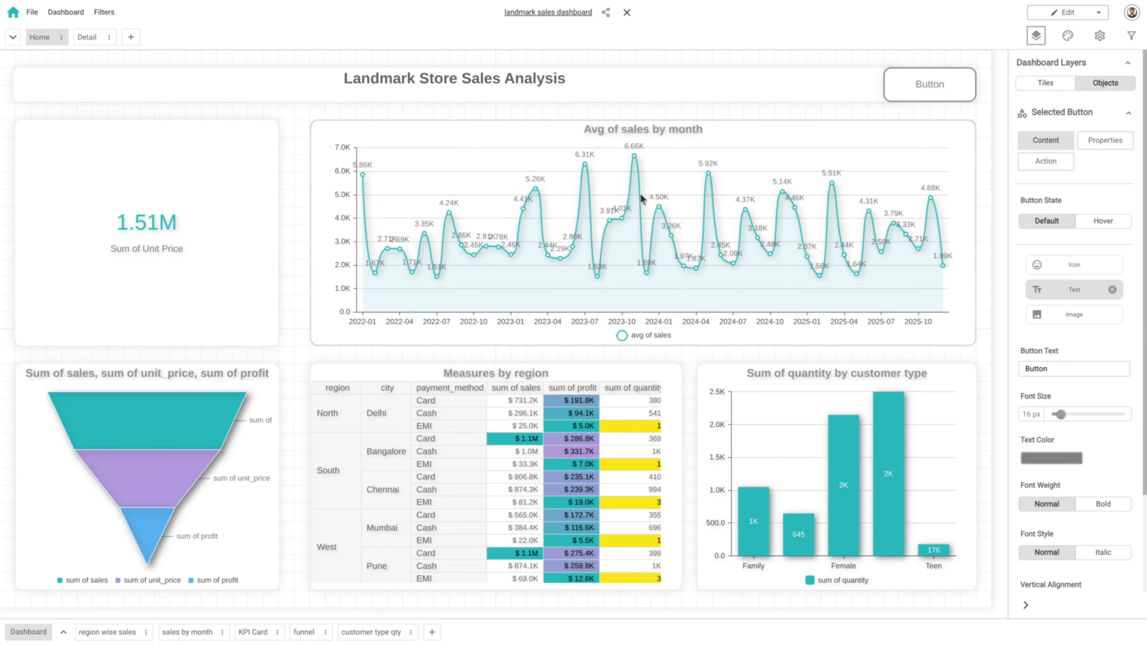
Widen the KPI and funnel tiles slightly, and narrow the title box and button so a gap separates them.
{"action": "left_click_drag", "start_coordinate": [279, 285], "coordinate": [295, 286]}
{"action": "left_click_drag", "start_coordinate": [279, 452], "coordinate": [294, 452]}
{"action": "left_click", "coordinate": [876, 91]}
{"action": "left_click", "coordinate": [889, 74]}
{"action": "left_click_drag", "start_coordinate": [904, 97], "coordinate": [881, 87]}
{"action": "left_click", "coordinate": [643, 353]}
{"action": "left_click_drag", "start_coordinate": [925, 104], "coordinate": [913, 87]}
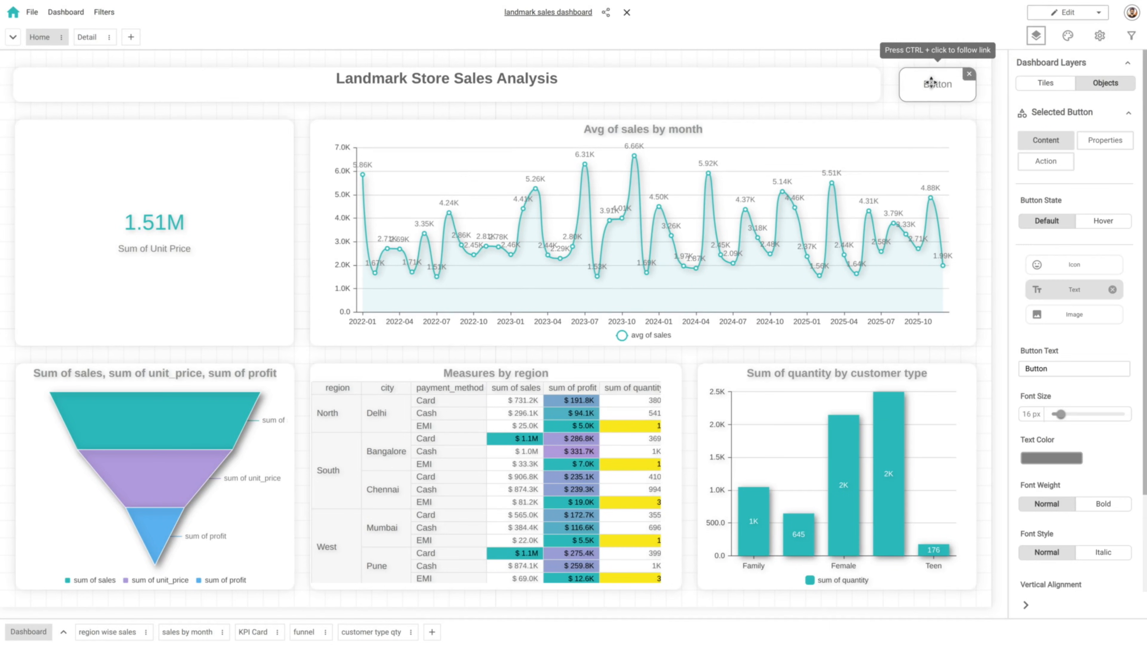
Label the button "Next" and add a right-arrow icon with a size of 25 px.
{"action": "double_click", "coordinate": [1043, 369]}
{"action": "type", "text": "Next"}
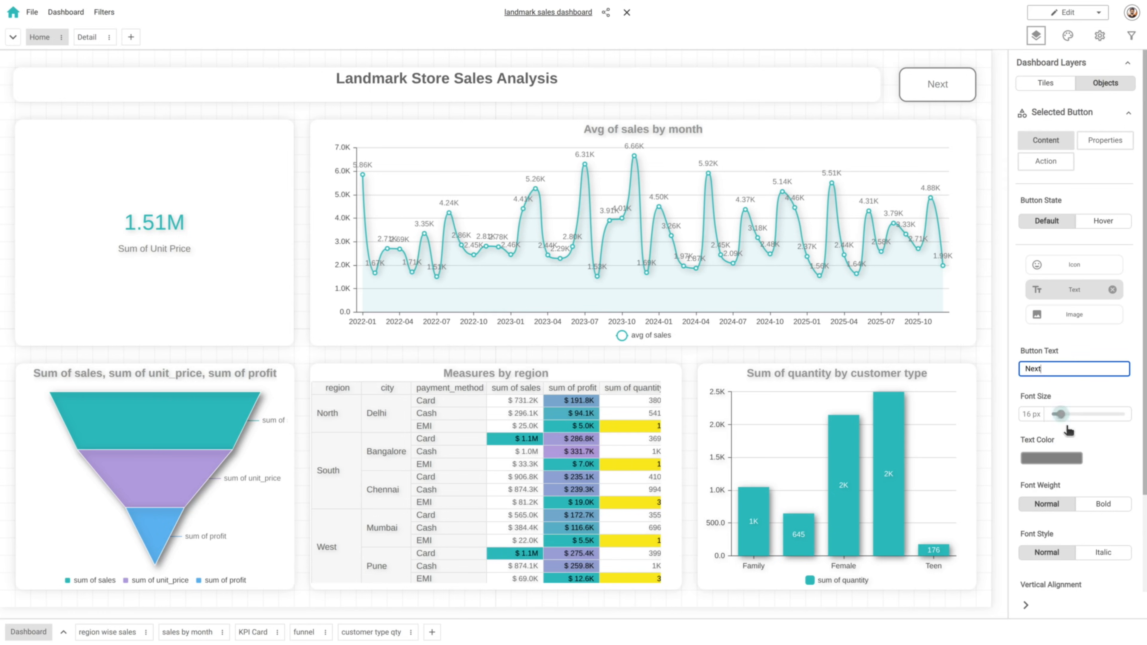
{"action": "left_click", "coordinate": [1078, 264]}
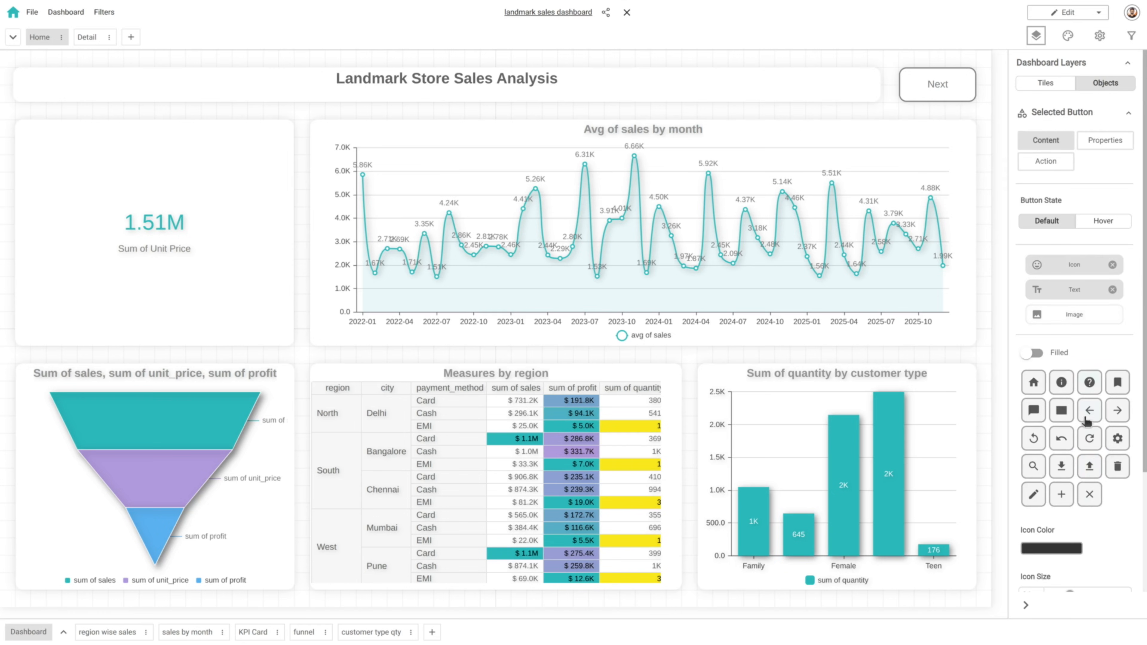
{"action": "left_click", "coordinate": [1117, 411]}
{"action": "scroll", "coordinate": [1111, 497], "scroll_direction": "down", "scroll_amount": 4}
{"action": "mouse_move", "coordinate": [1072, 442]}
{"action": "left_mouse_down"}
{"action": "mouse_move", "coordinate": [1061, 445]}
{"action": "mouse_move", "coordinate": [1075, 445]}
{"action": "left_mouse_up"}
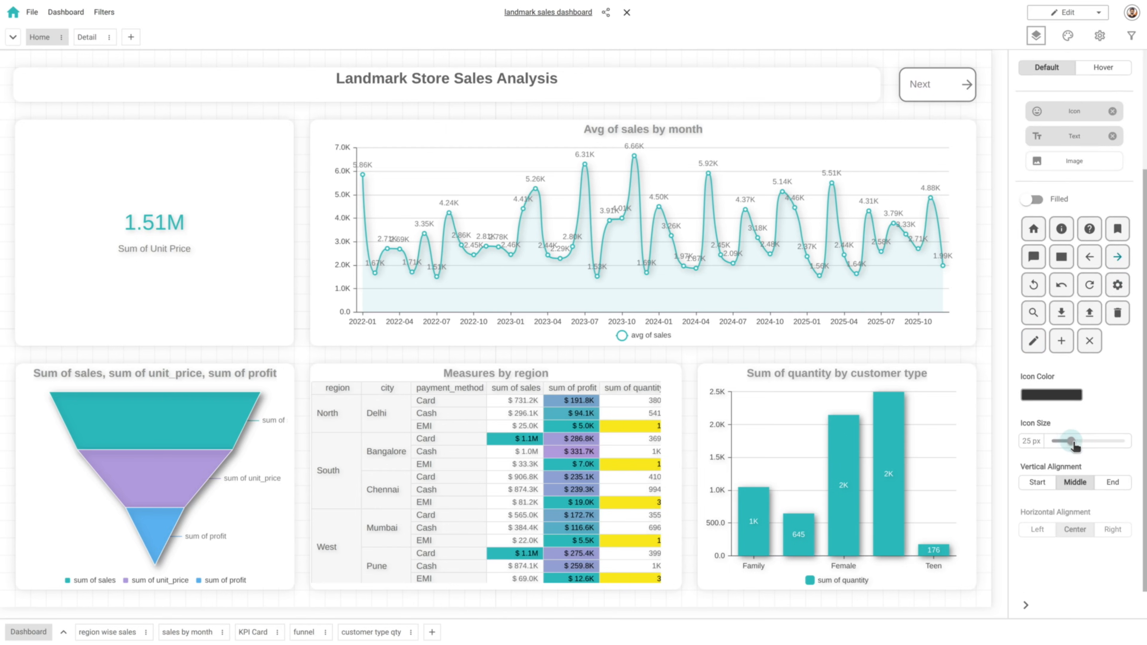
{"action": "scroll", "coordinate": [1030, 205], "scroll_direction": "up", "scroll_amount": 4}
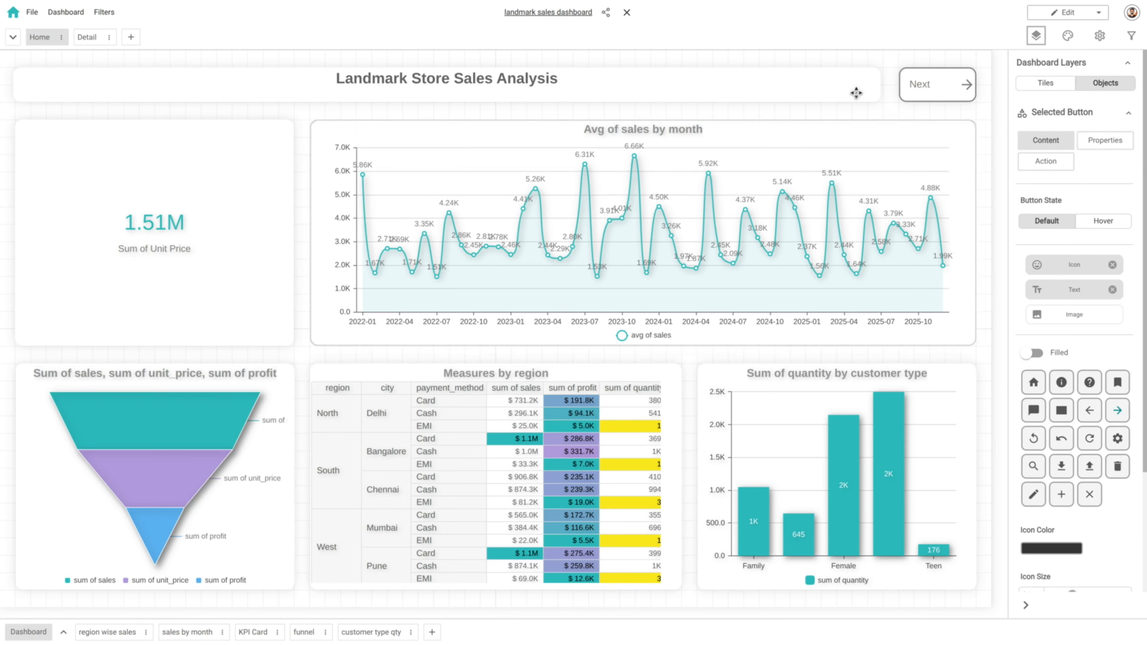
Give the Next button a Navigate to Tab action that targets the Detail tab.
{"action": "left_click", "coordinate": [878, 107]}
{"action": "left_click", "coordinate": [913, 90]}
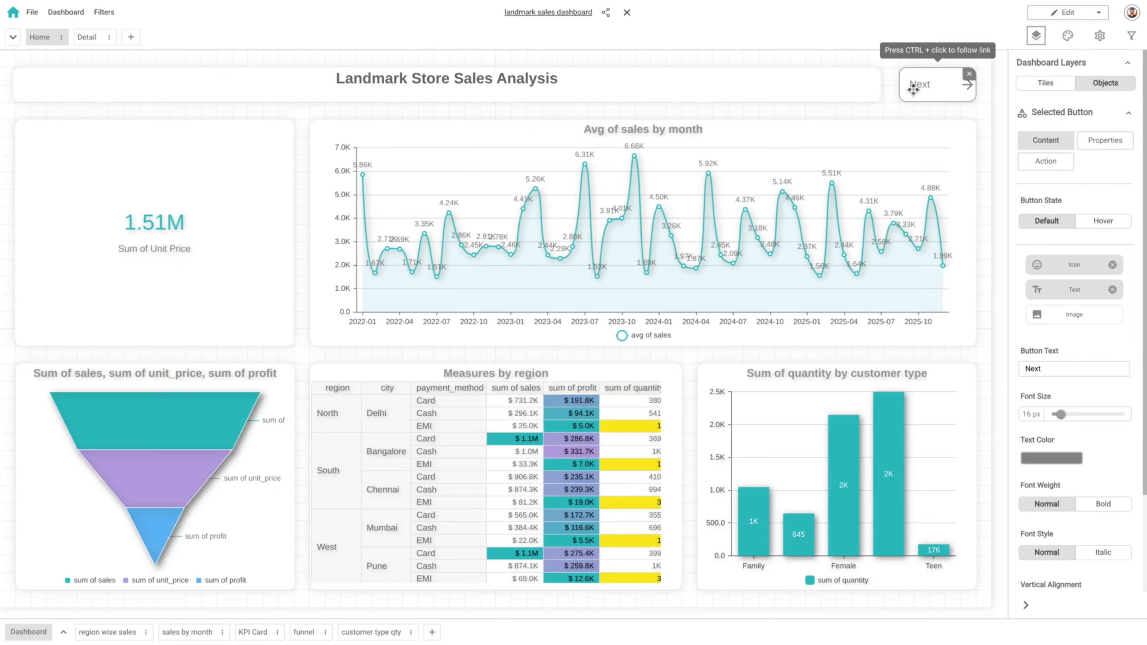
{"action": "left_click", "coordinate": [1057, 164]}
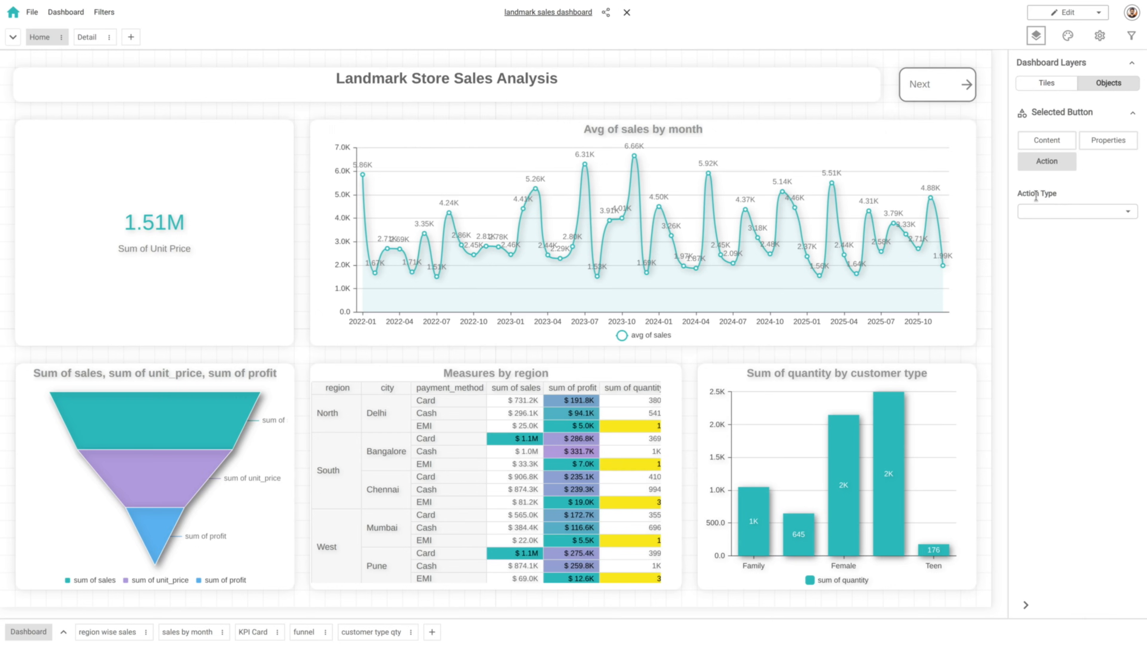
{"action": "left_click", "coordinate": [1057, 213]}
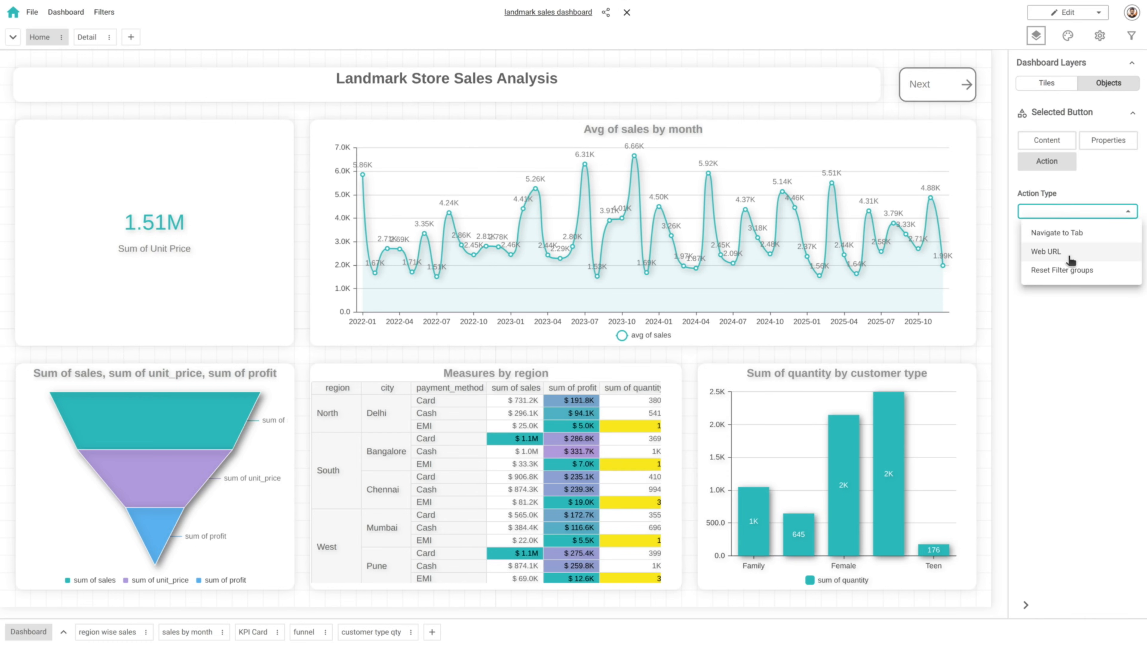
{"action": "left_click", "coordinate": [1078, 235]}
{"action": "left_click", "coordinate": [1072, 260]}
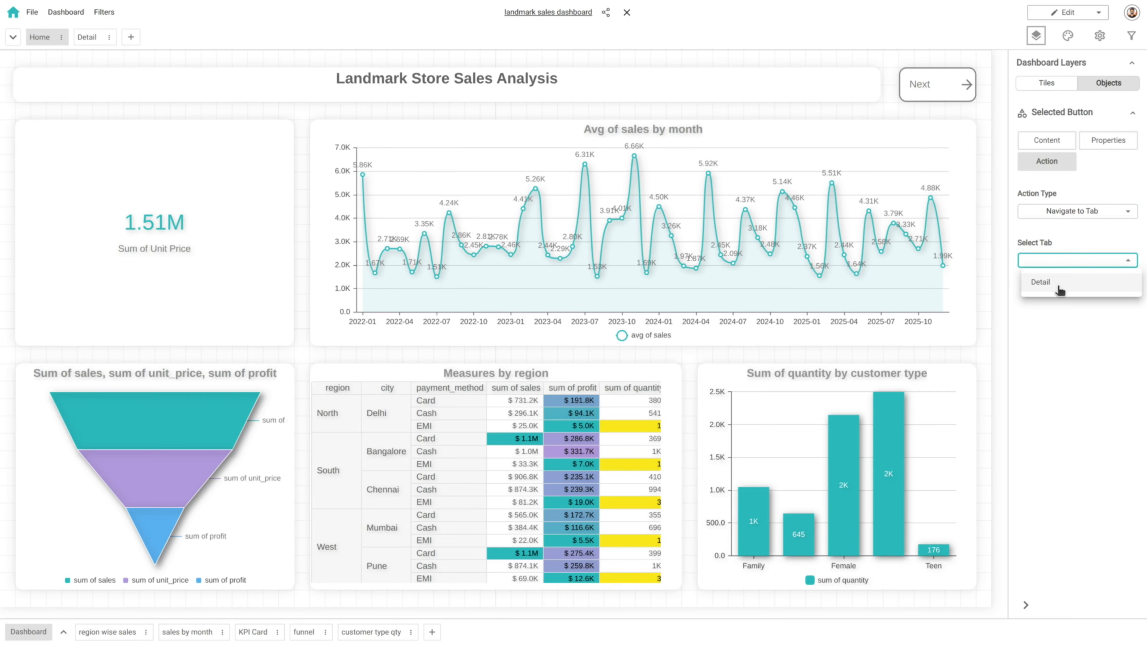
{"action": "left_click", "coordinate": [1041, 282]}
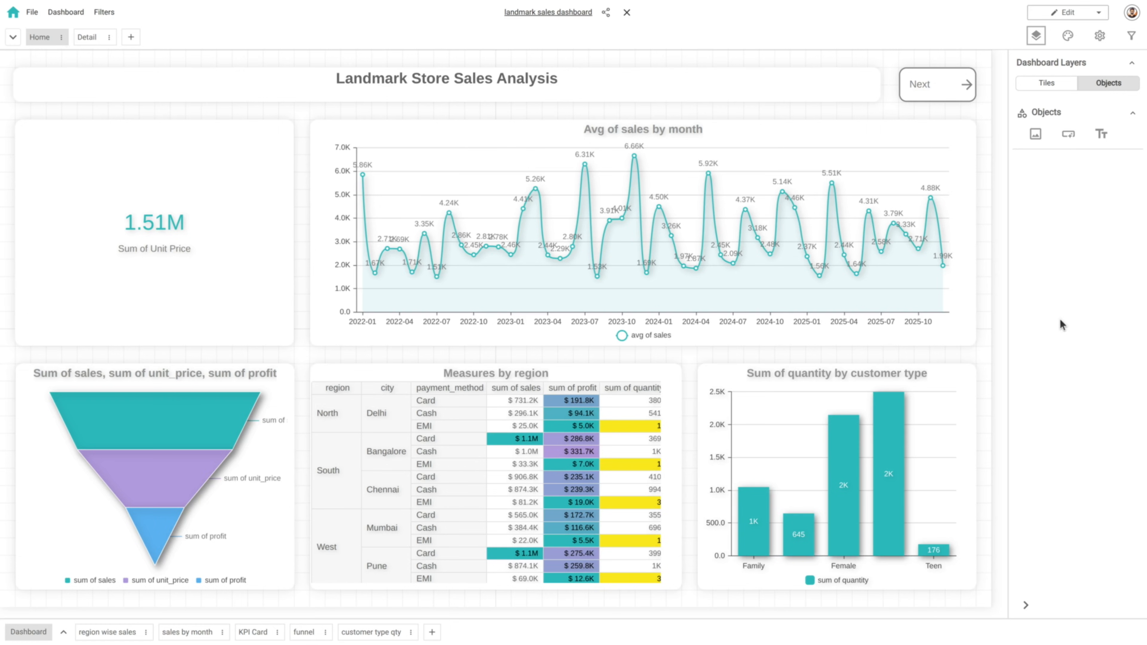
Follow the Next link, set the Detail tab's Back button to navigate to the Home tab, and follow it back.
{"action": "left_click", "coordinate": [944, 85]}
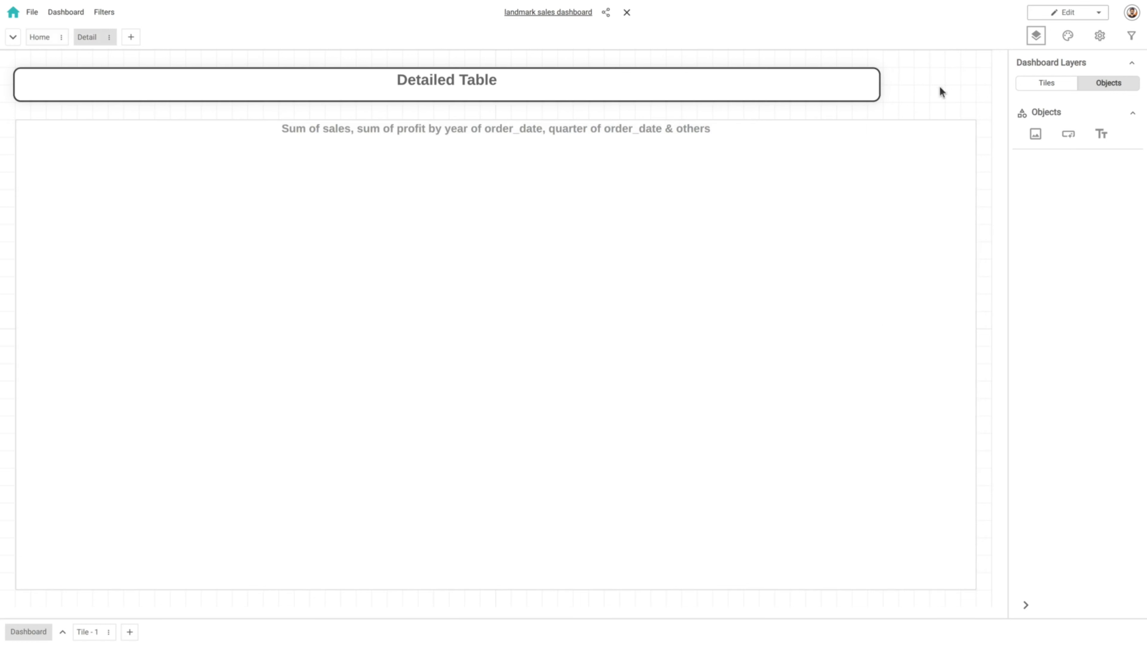
{"action": "left_click", "coordinate": [917, 85]}
{"action": "left_click", "coordinate": [1058, 261]}
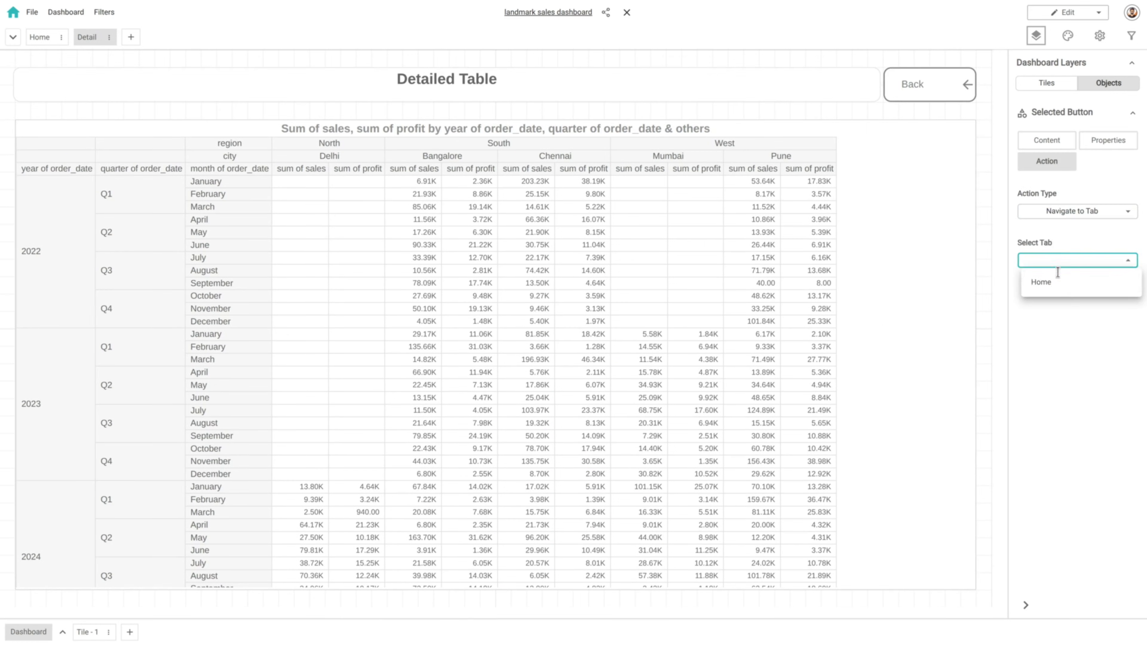
{"action": "left_click", "coordinate": [1062, 283]}
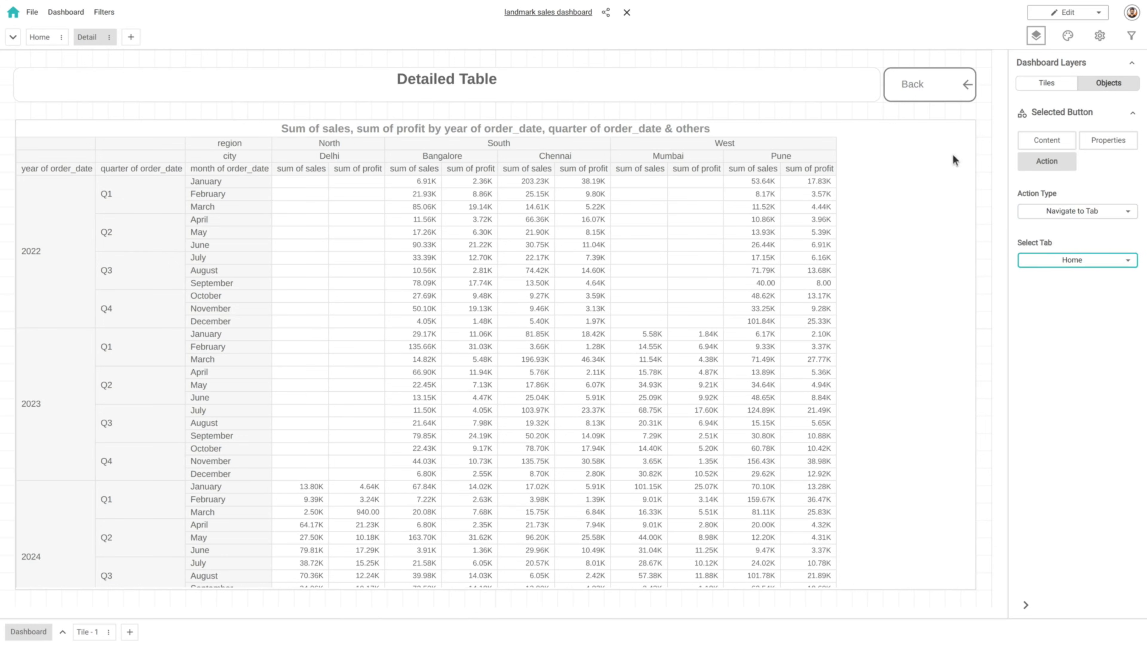
{"action": "left_click", "coordinate": [931, 83]}
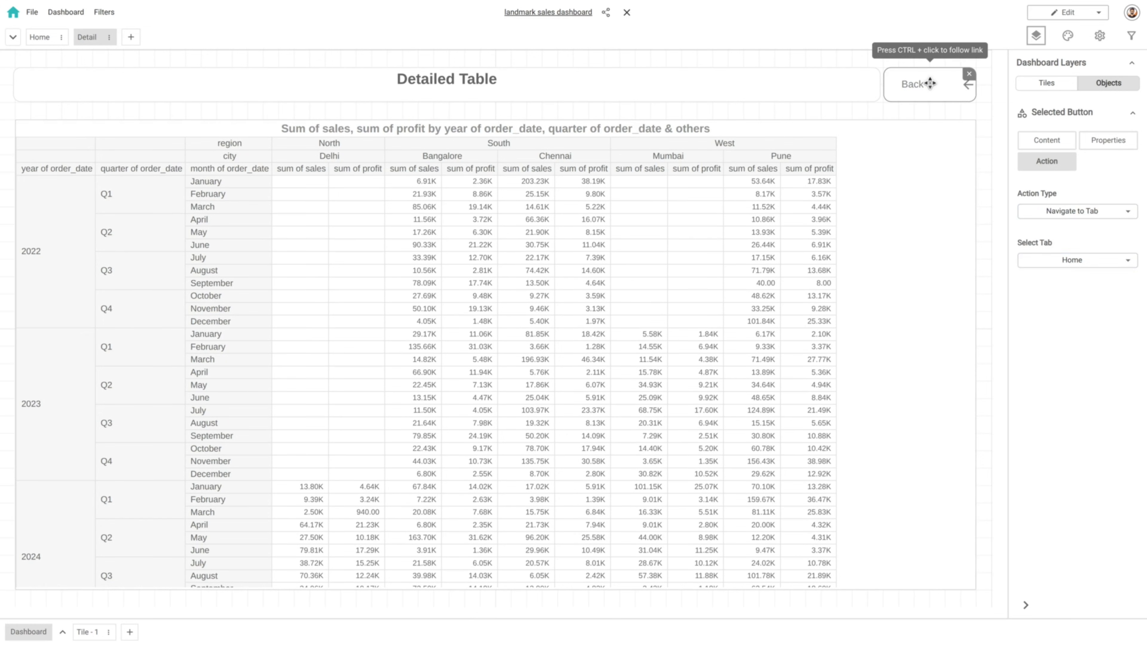
{"action": "left_click", "coordinate": [930, 83], "text": "ctrl"}
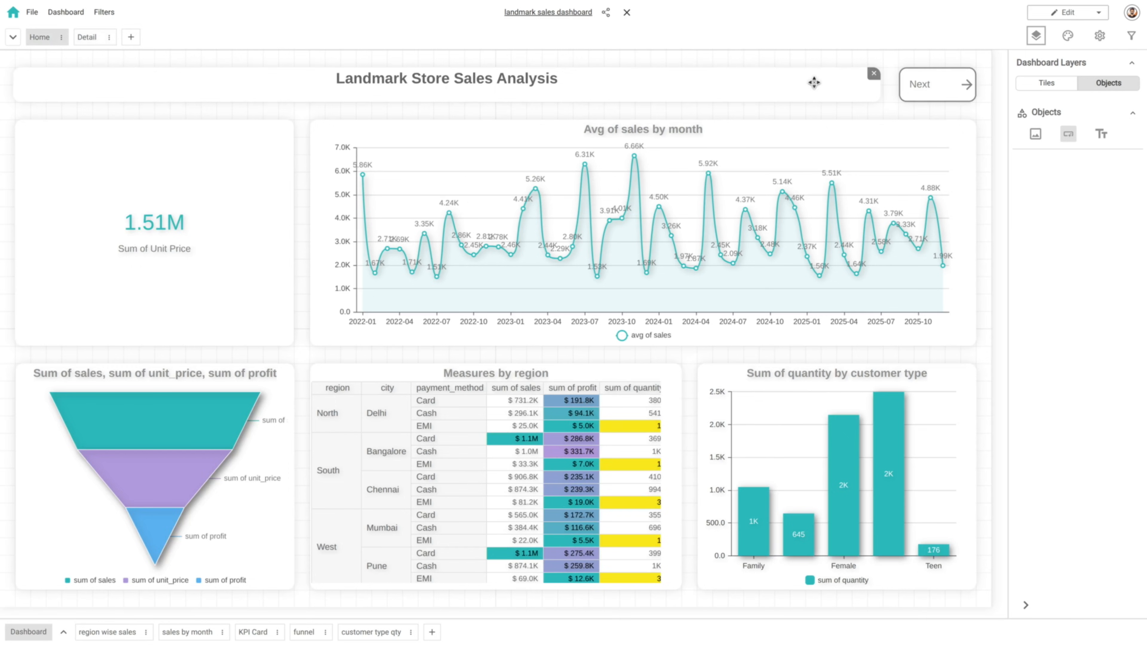
Save the playbook and switch it to Present mode.
{"action": "left_click", "coordinate": [33, 13]}
{"action": "left_click", "coordinate": [40, 30]}
{"action": "left_click", "coordinate": [1053, 17]}
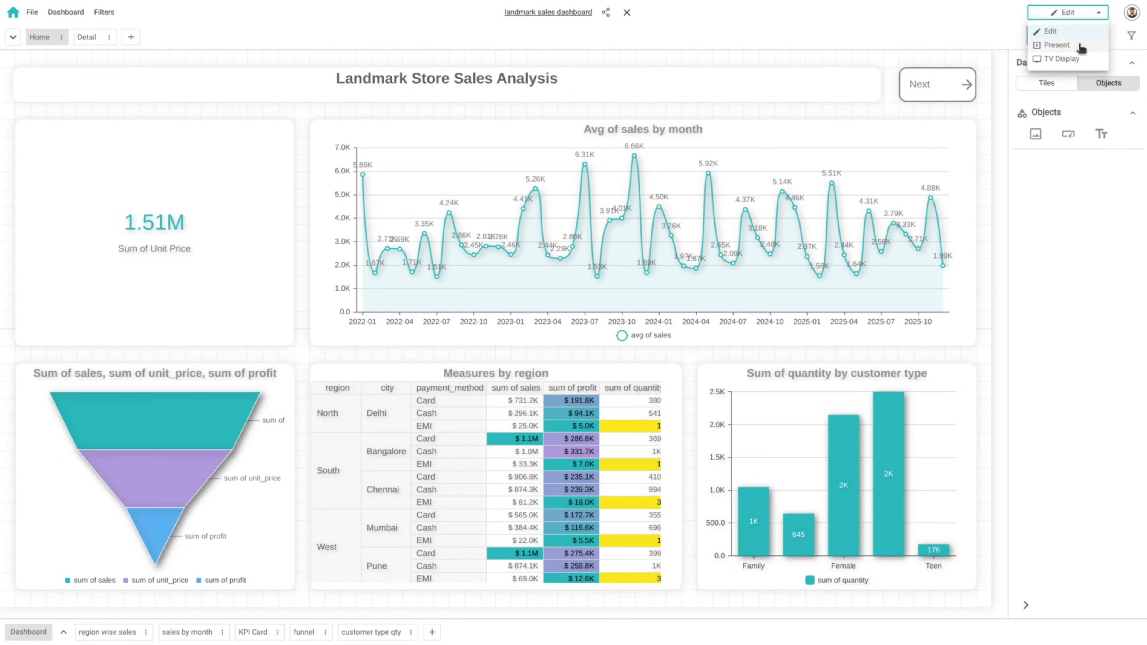
{"action": "left_click", "coordinate": [1057, 45]}
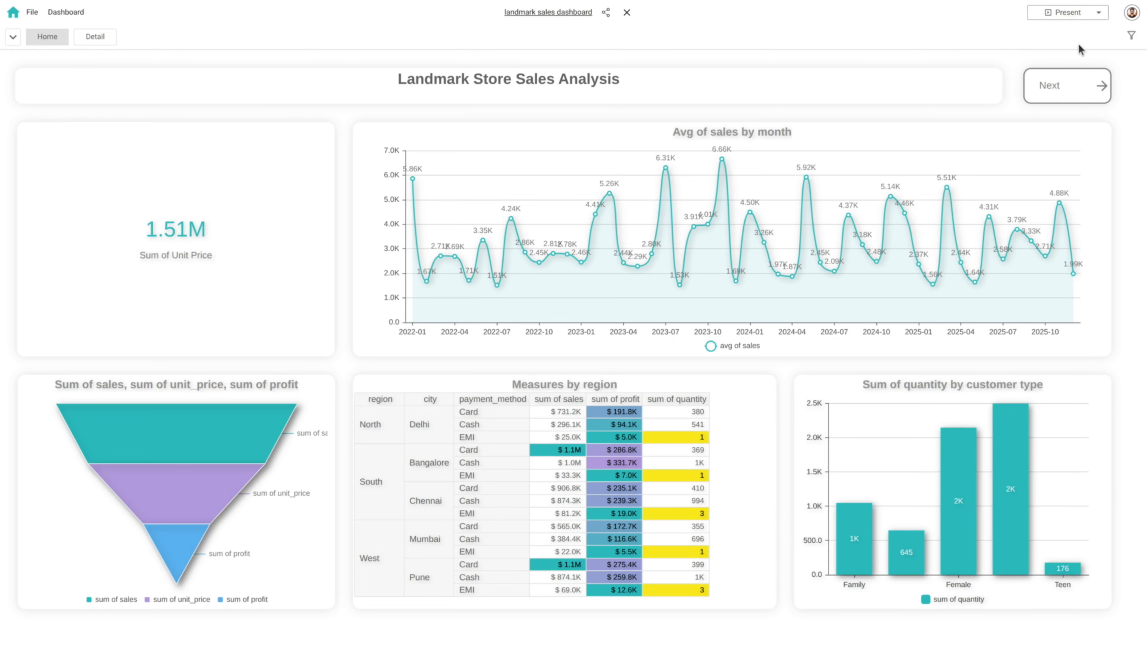
Check the navigation between Home and Detail in Present mode with both the tabs and the Next and Back buttons.
{"action": "left_click", "coordinate": [95, 39]}
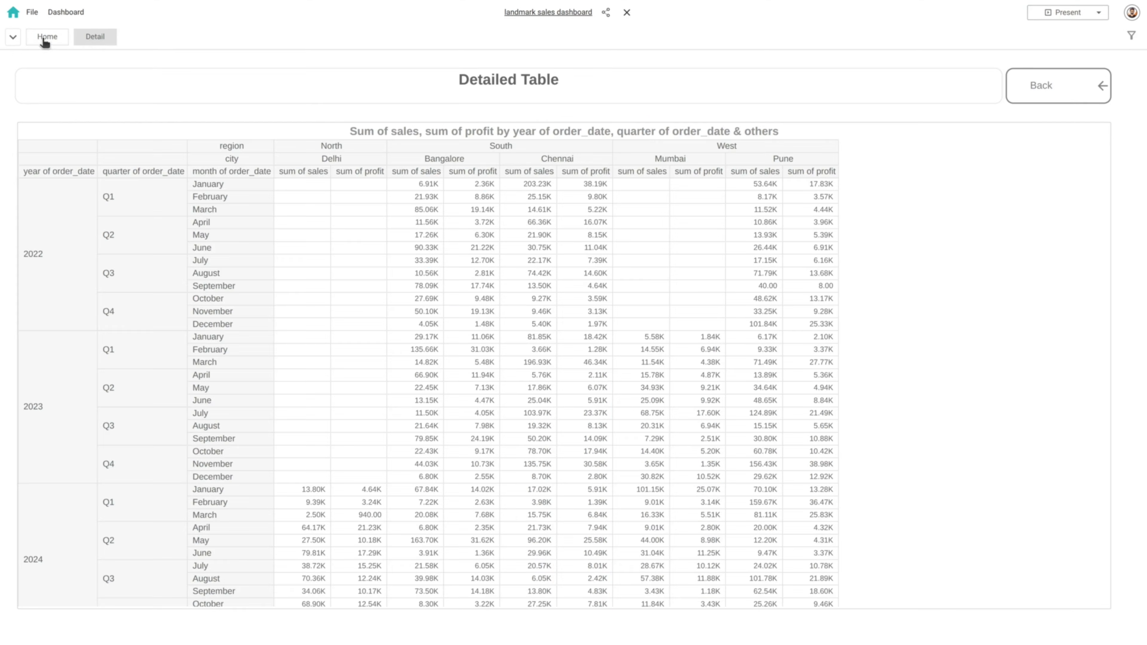
{"action": "left_click", "coordinate": [45, 39]}
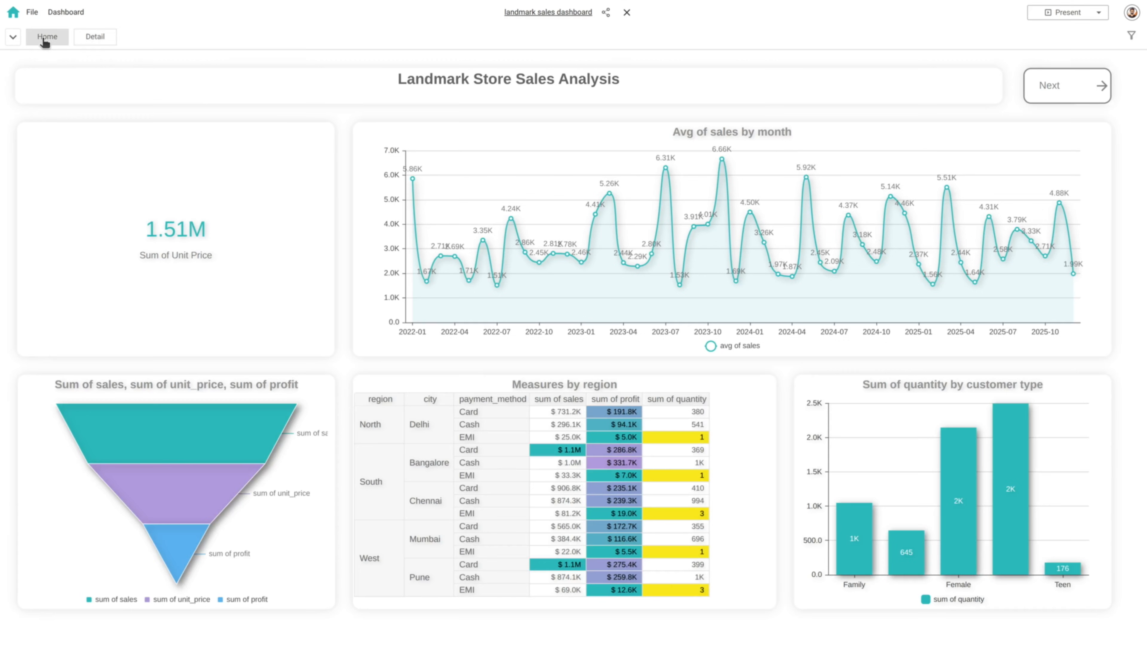
{"action": "left_click", "coordinate": [1050, 91]}
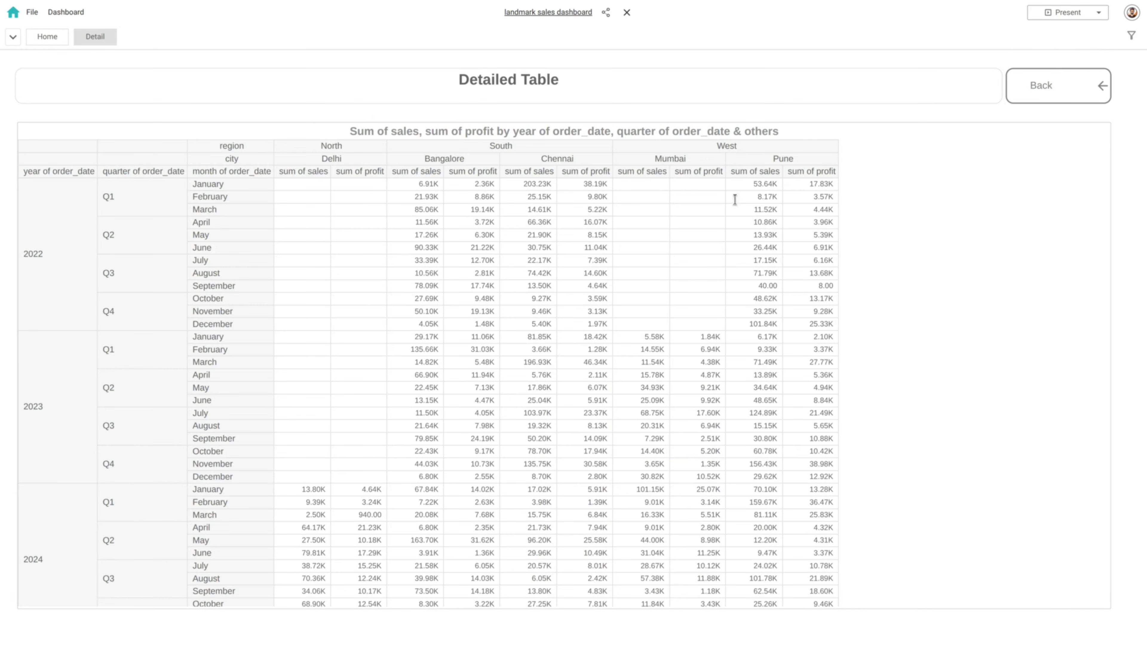
{"action": "left_click", "coordinate": [1034, 88]}
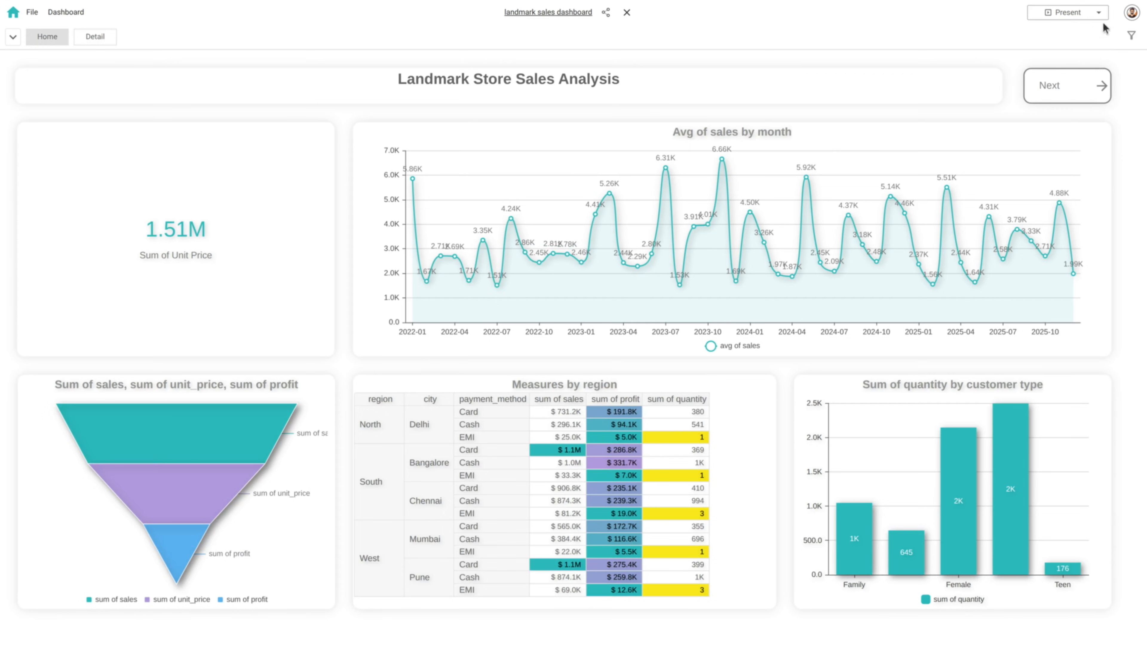
Start TV Display mode with the Home and Detail tabs chosen for the transition.
{"action": "left_click", "coordinate": [1080, 13]}
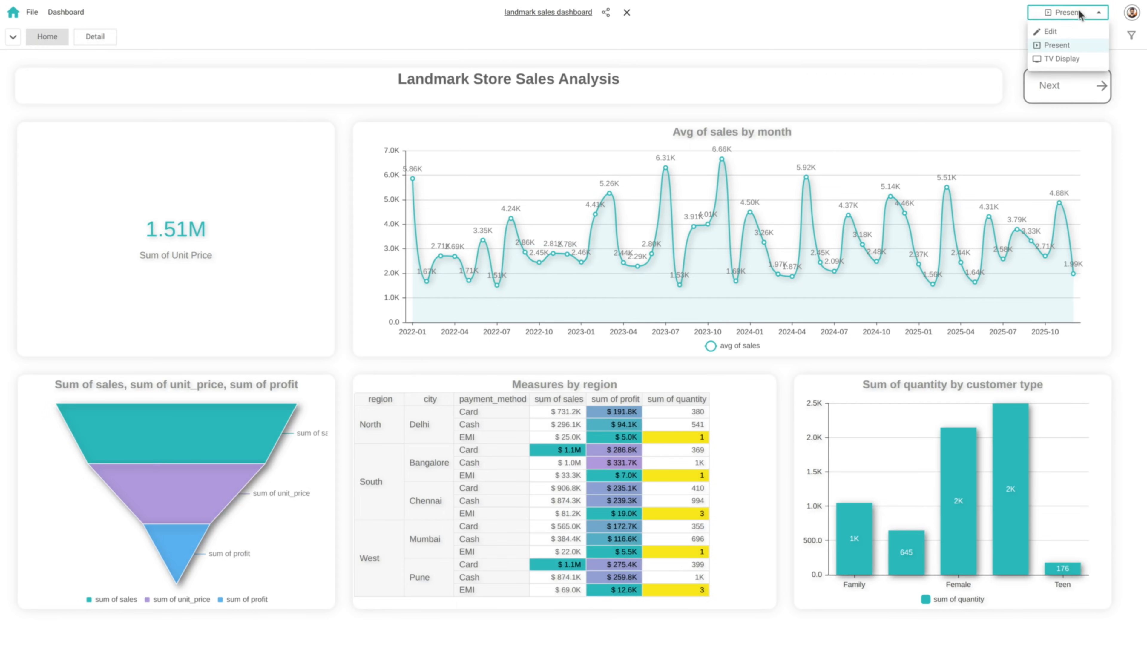
{"action": "left_click", "coordinate": [1062, 60]}
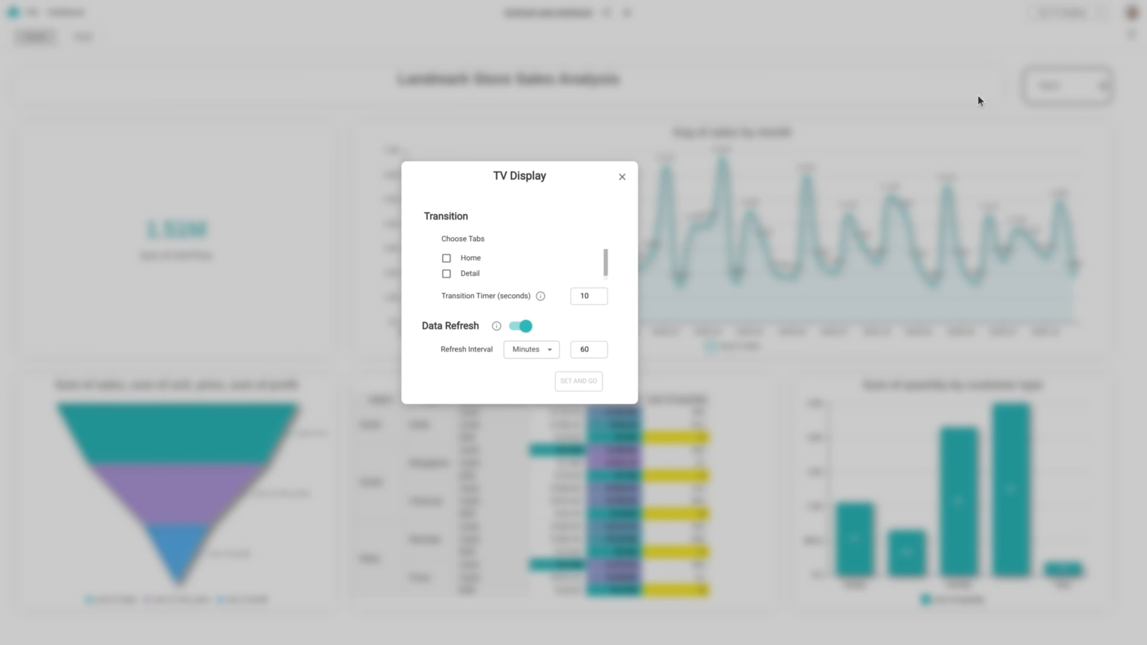
{"action": "left_click", "coordinate": [447, 259]}
{"action": "left_click", "coordinate": [448, 274]}
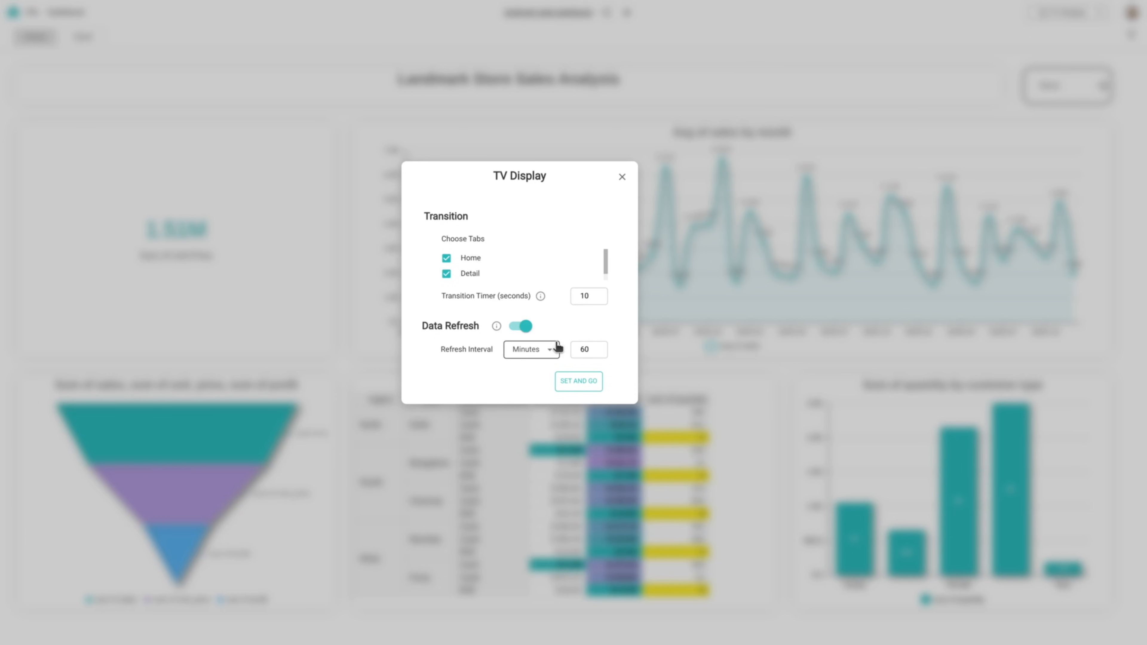
{"action": "left_click", "coordinate": [587, 380]}
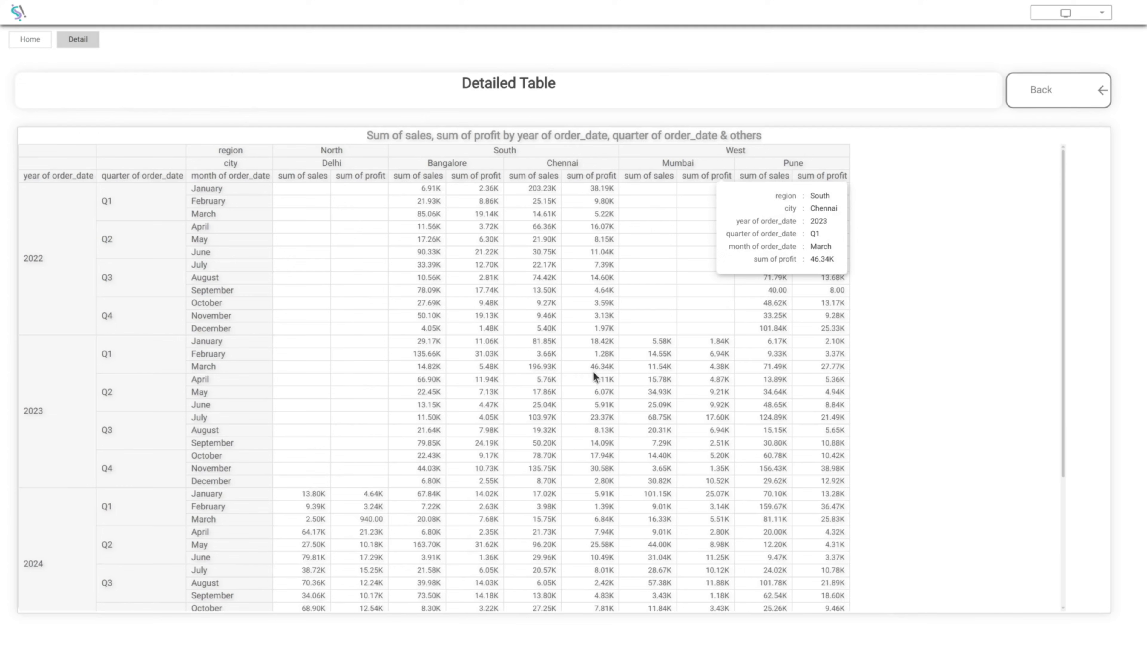
Look over the TV Display of the dashboards, and return the playbook to Edit mode.
{"action": "scroll", "coordinate": [592, 371], "scroll_direction": "down", "scroll_amount": 1}
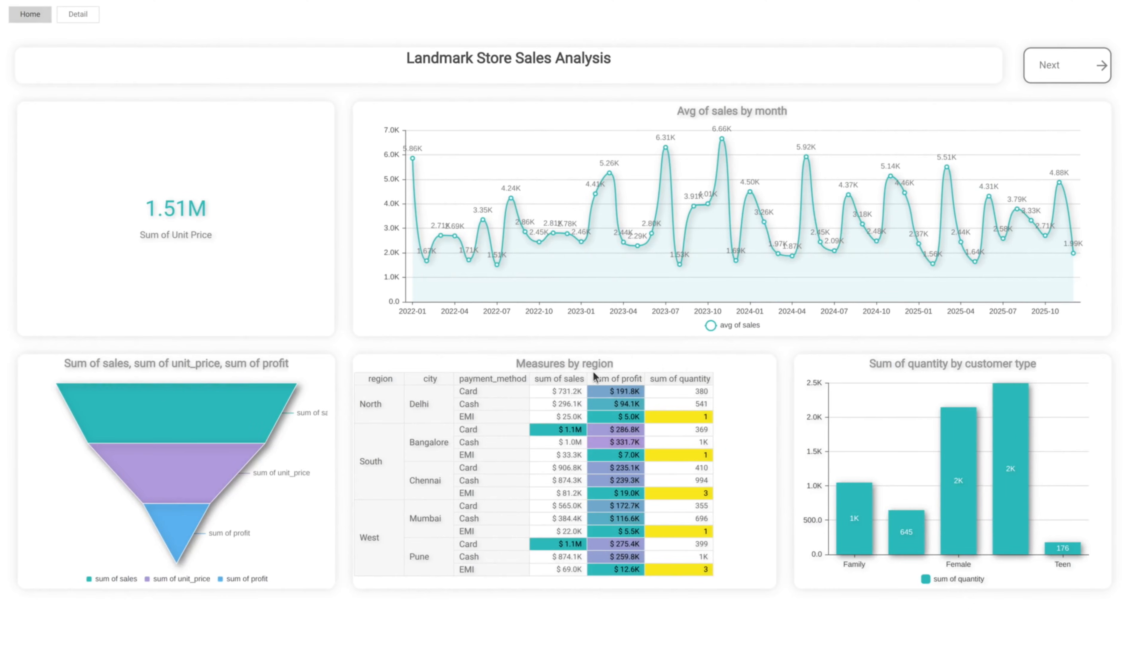
{"action": "scroll", "coordinate": [592, 371], "scroll_direction": "up", "scroll_amount": 1}
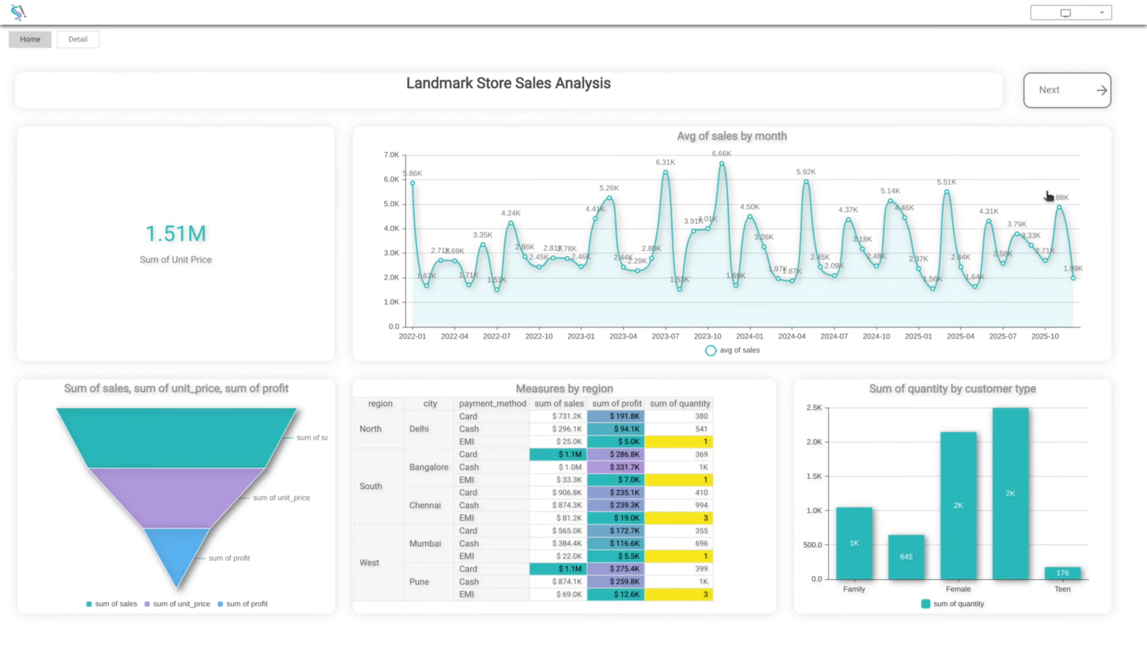
{"action": "left_click", "coordinate": [1068, 17]}
{"action": "left_click", "coordinate": [1056, 32]}
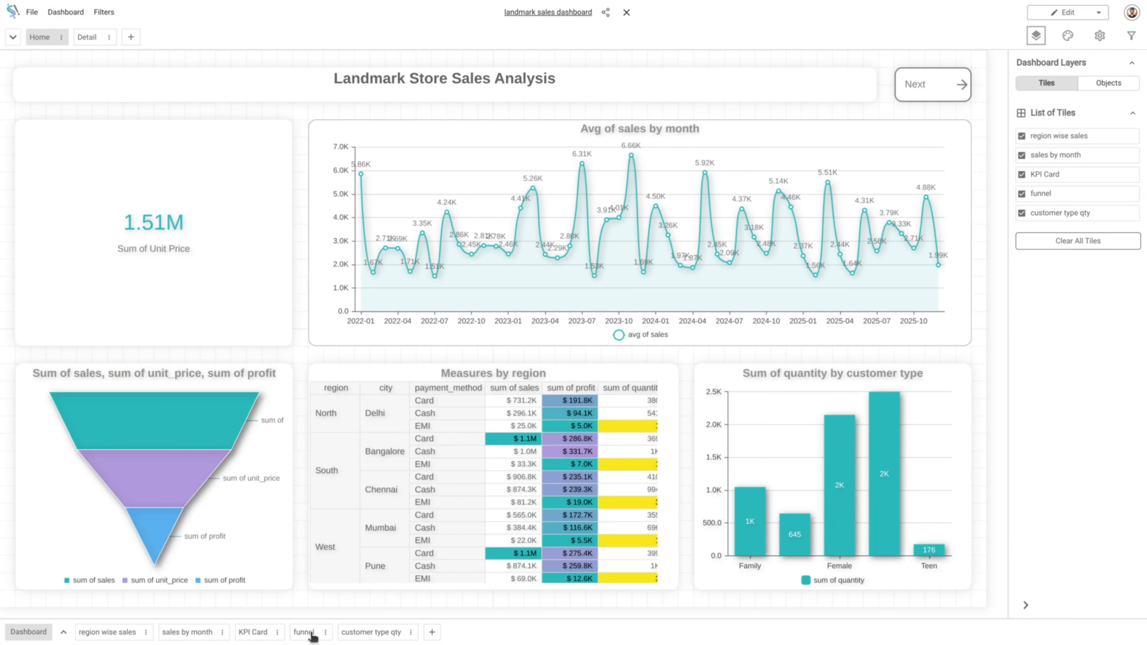
View the report filters on the region wise sales tile and on the Home dashboard.
{"action": "left_click", "coordinate": [130, 633]}
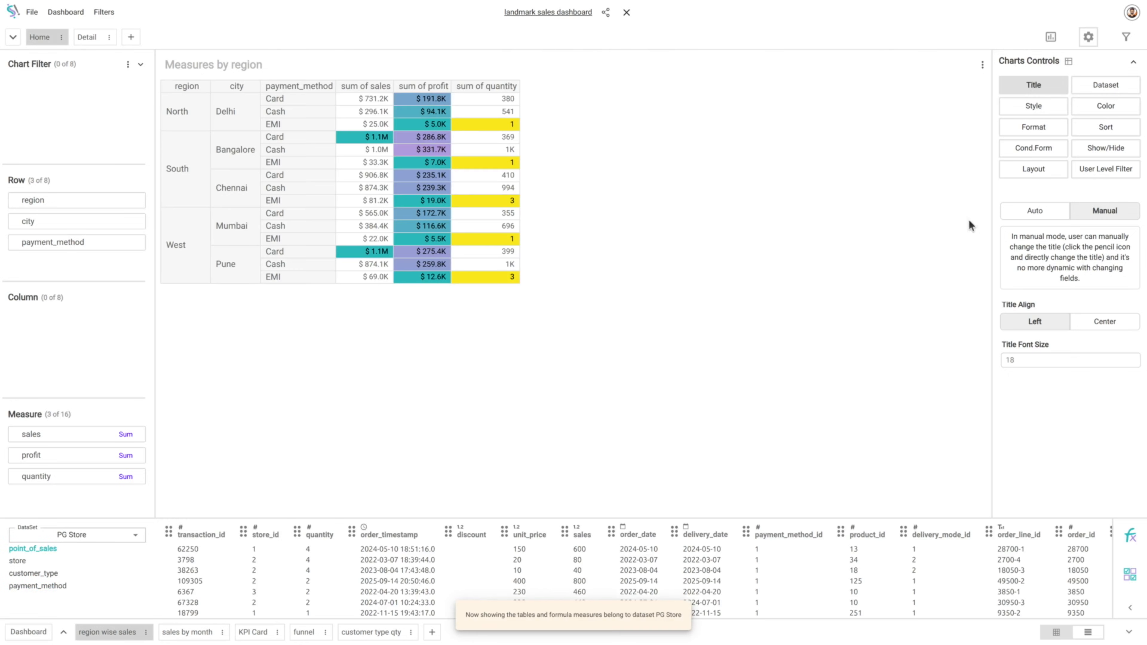
{"action": "left_click", "coordinate": [1124, 39]}
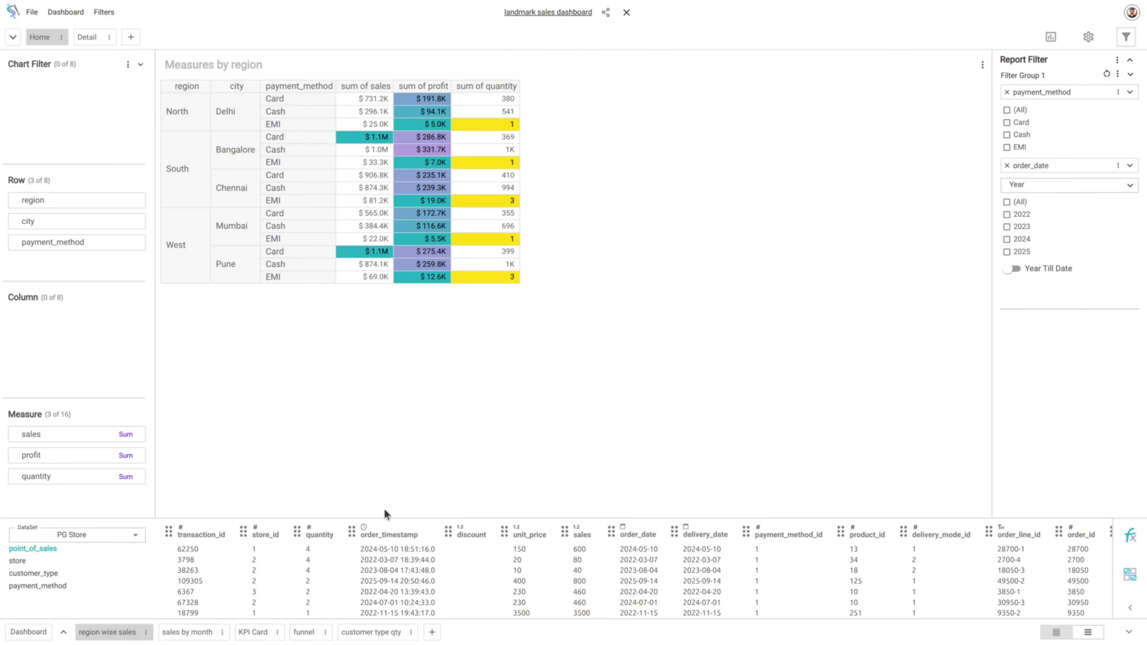
{"action": "left_click", "coordinate": [28, 632]}
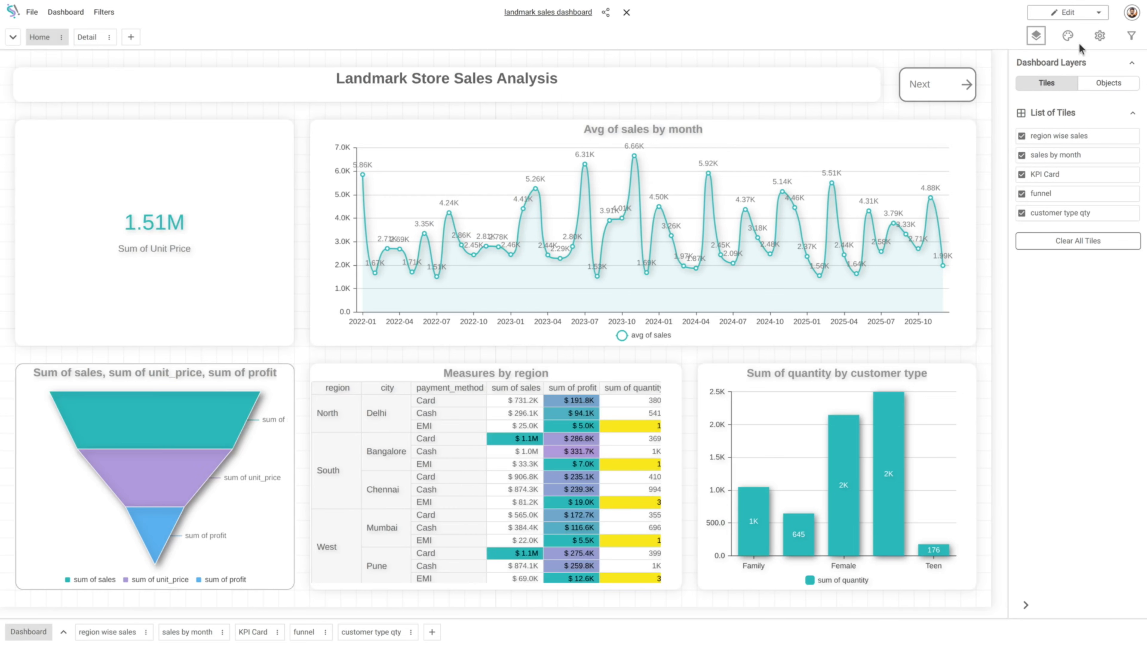
{"action": "left_click", "coordinate": [1132, 36]}
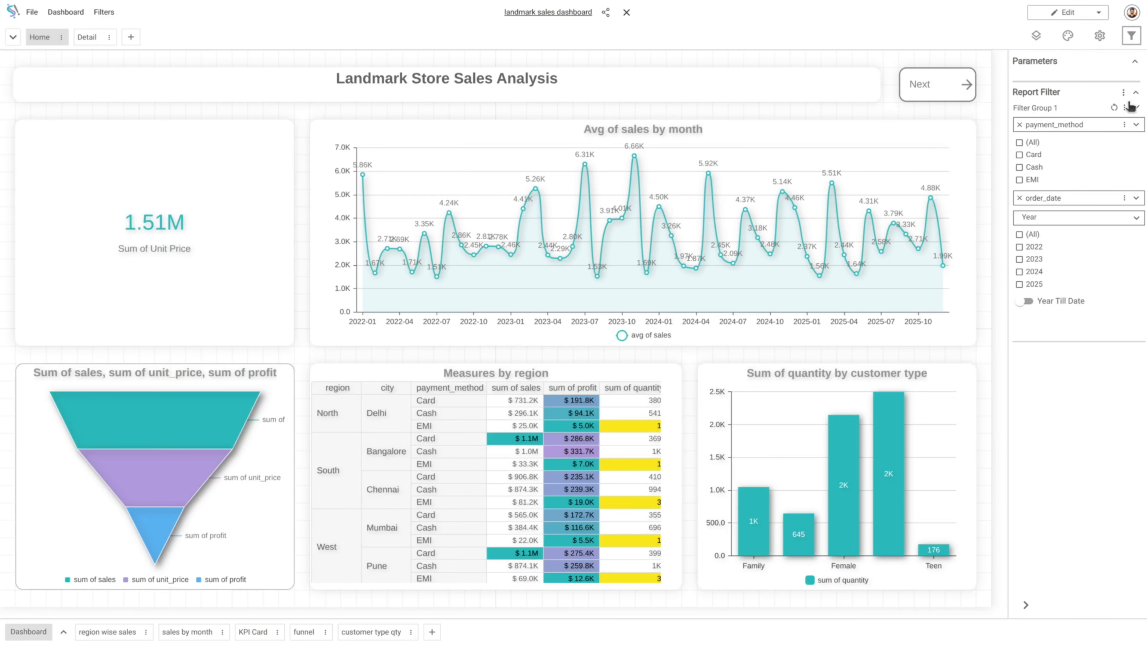
Switch the playbook to Present mode and show the report filters for the Home dashboard.
{"action": "left_click", "coordinate": [1075, 13]}
{"action": "left_click", "coordinate": [1057, 45]}
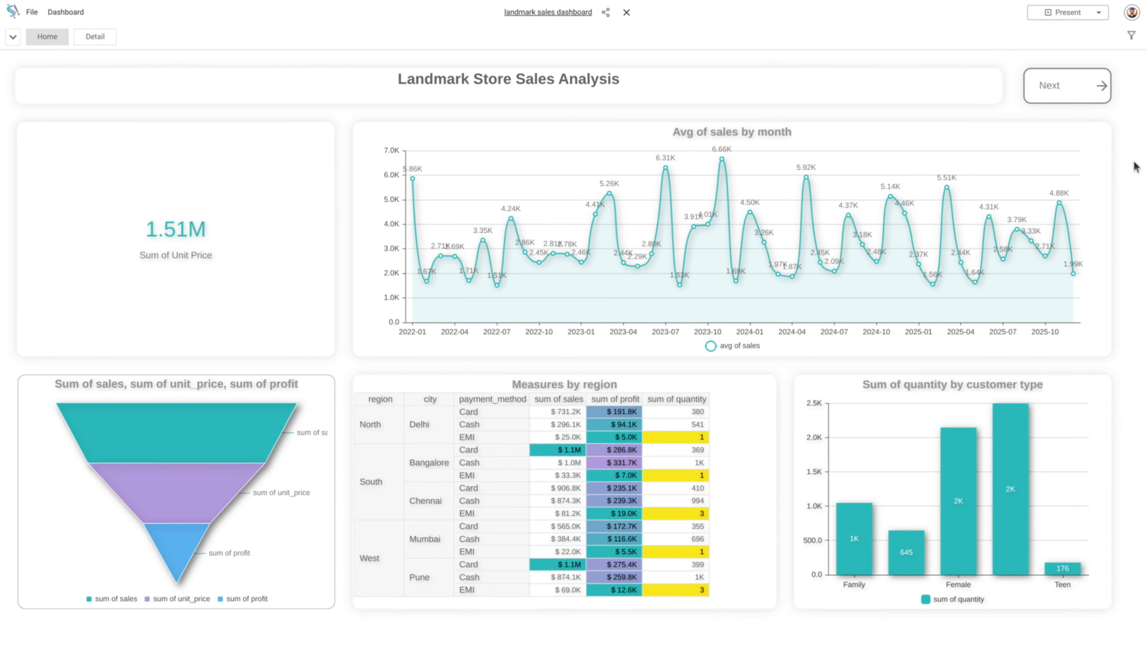
{"action": "left_click", "coordinate": [1132, 36]}
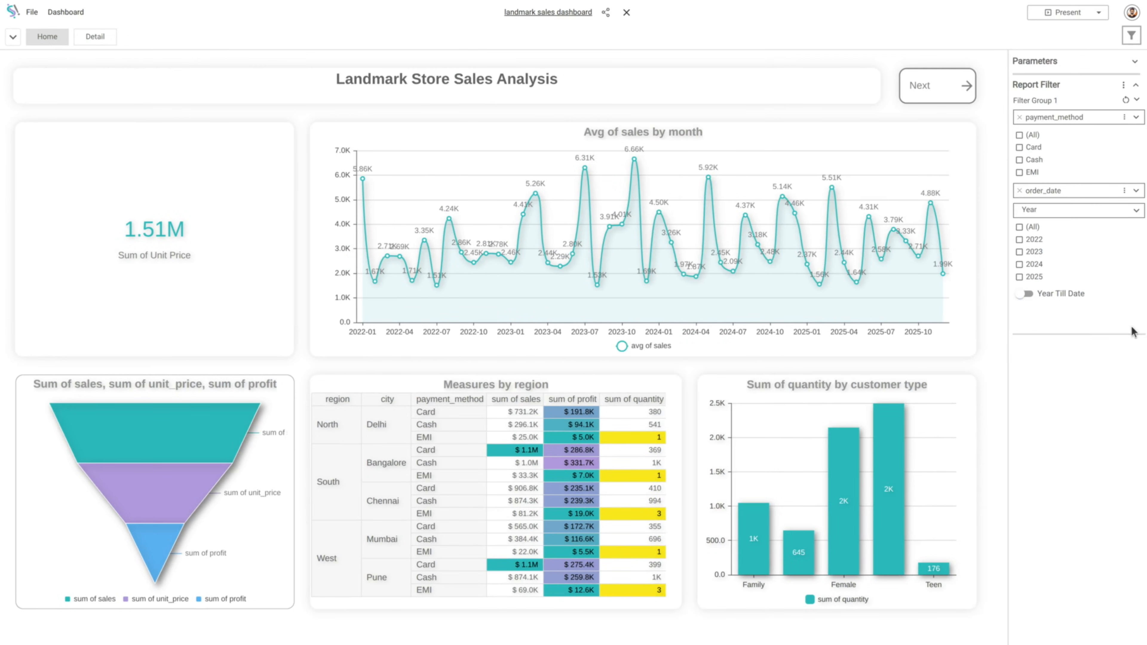
Filter the Home dashboard to Card payments in 2024 and 2025, and try Year Till Date on and off.
{"action": "left_click", "coordinate": [1020, 148]}
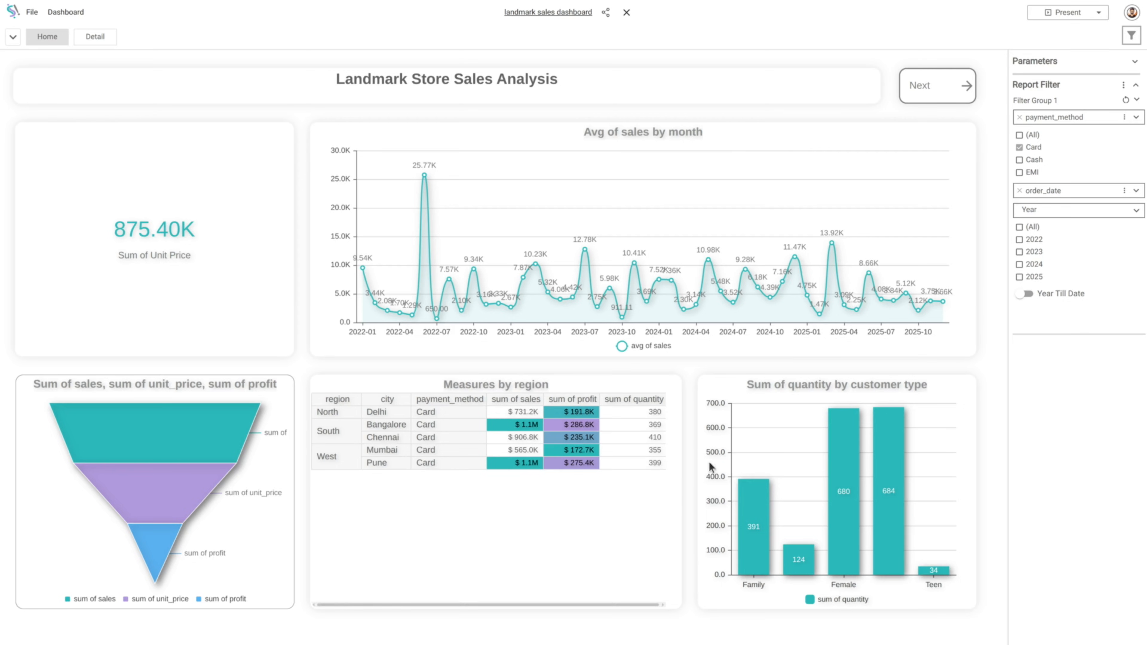
{"action": "left_click", "coordinate": [1019, 266]}
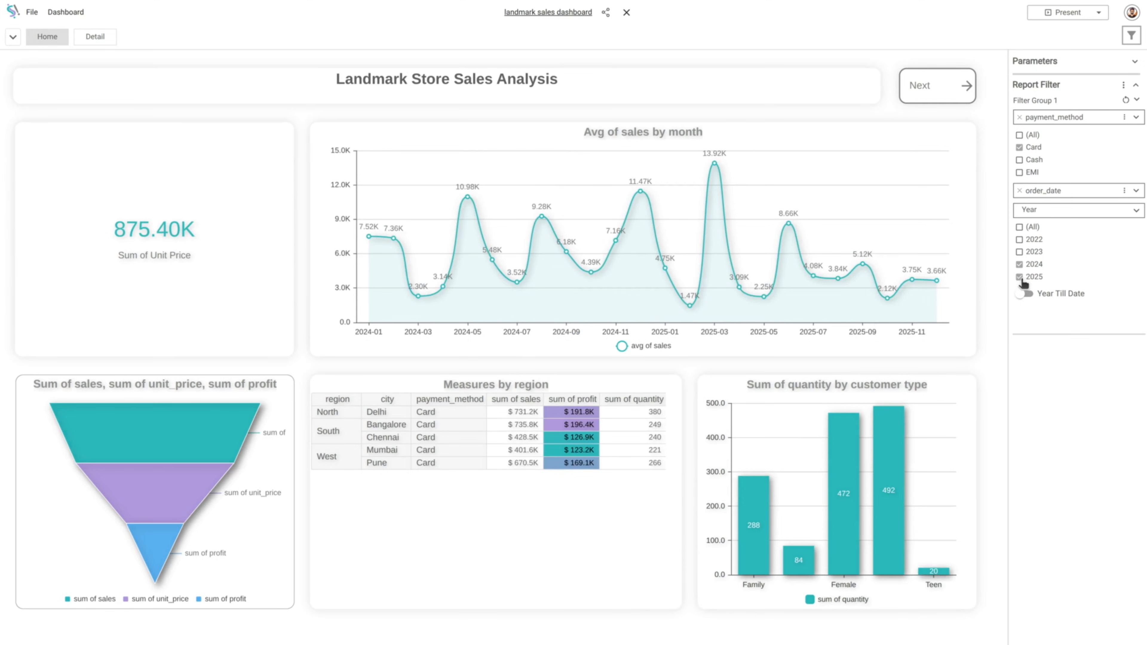
{"action": "left_click", "coordinate": [1028, 295]}
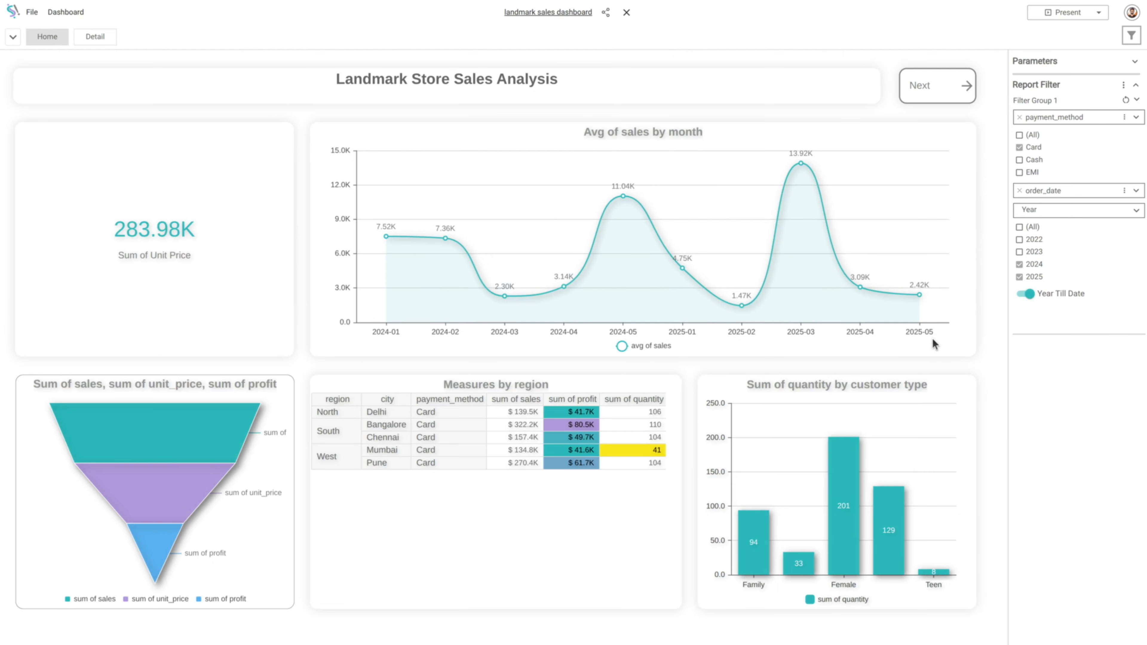
{"action": "left_click", "coordinate": [1029, 295]}
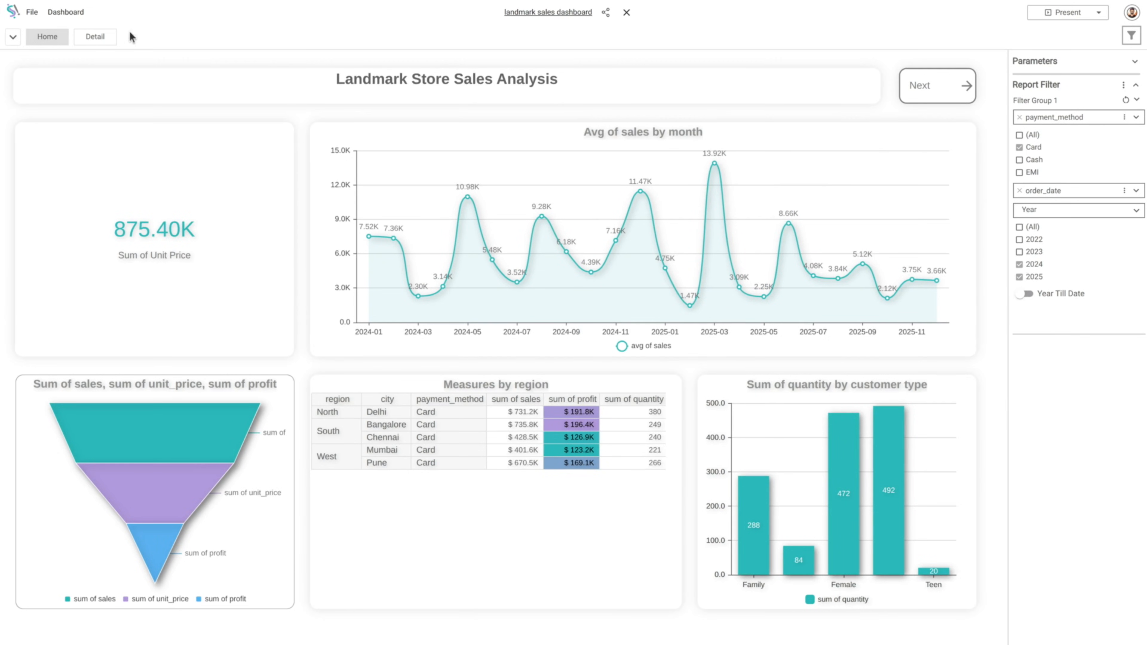
Go to the Detail dashboard and add 2023 to the selected years in its order_date report filter.
{"action": "left_click", "coordinate": [110, 38]}
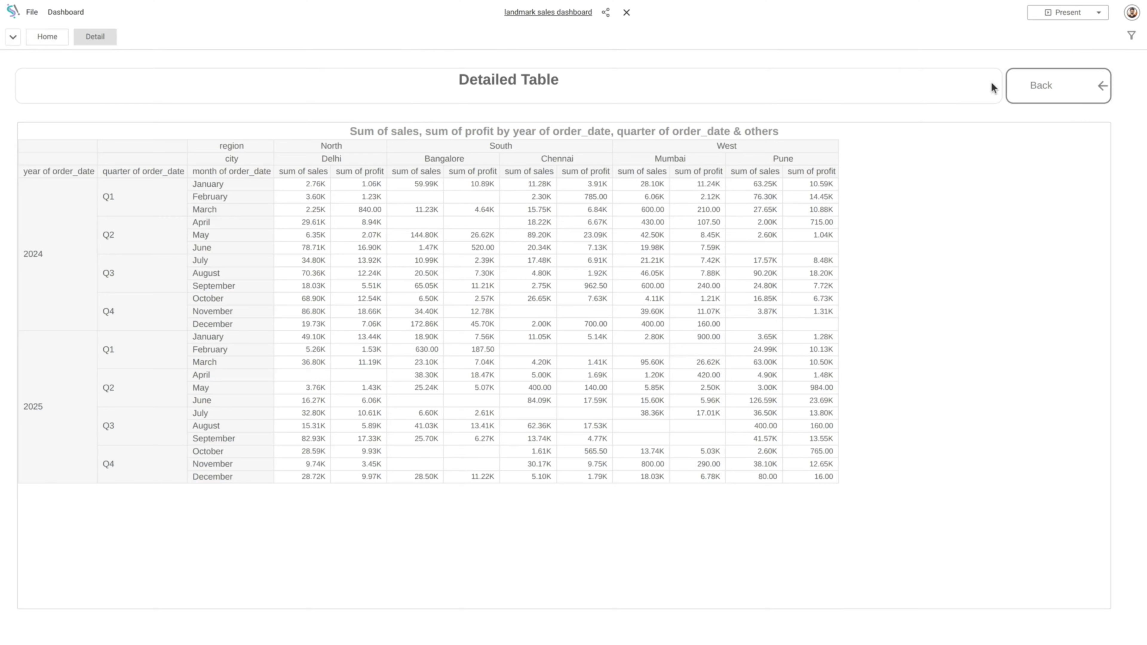
{"action": "left_click", "coordinate": [1132, 36]}
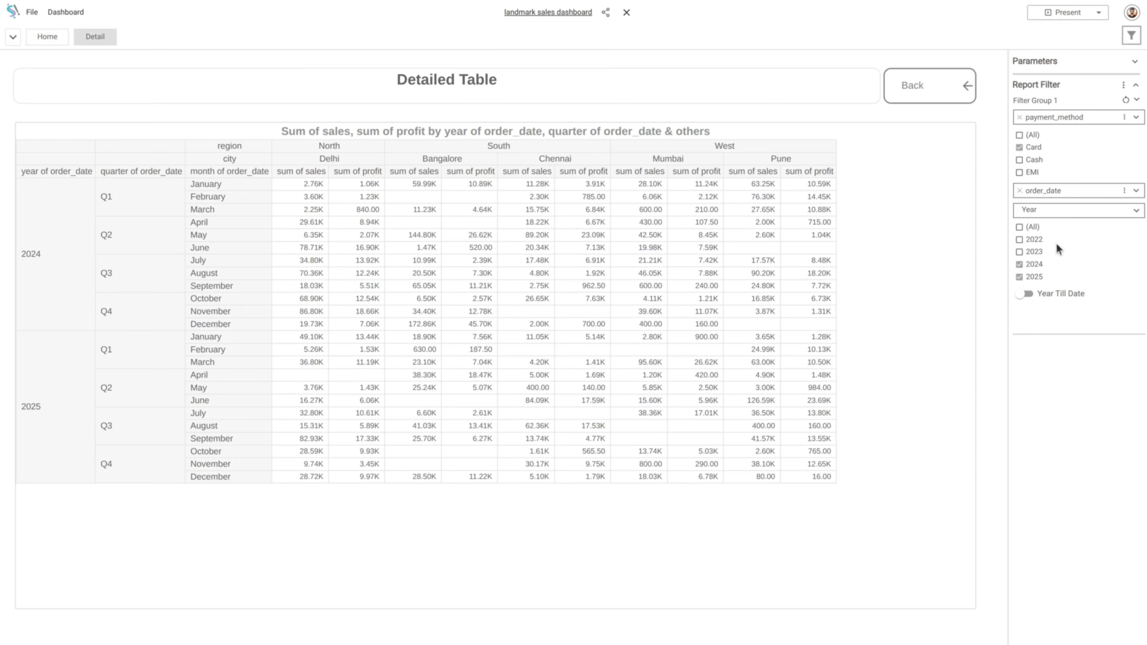
{"action": "left_click", "coordinate": [1020, 252]}
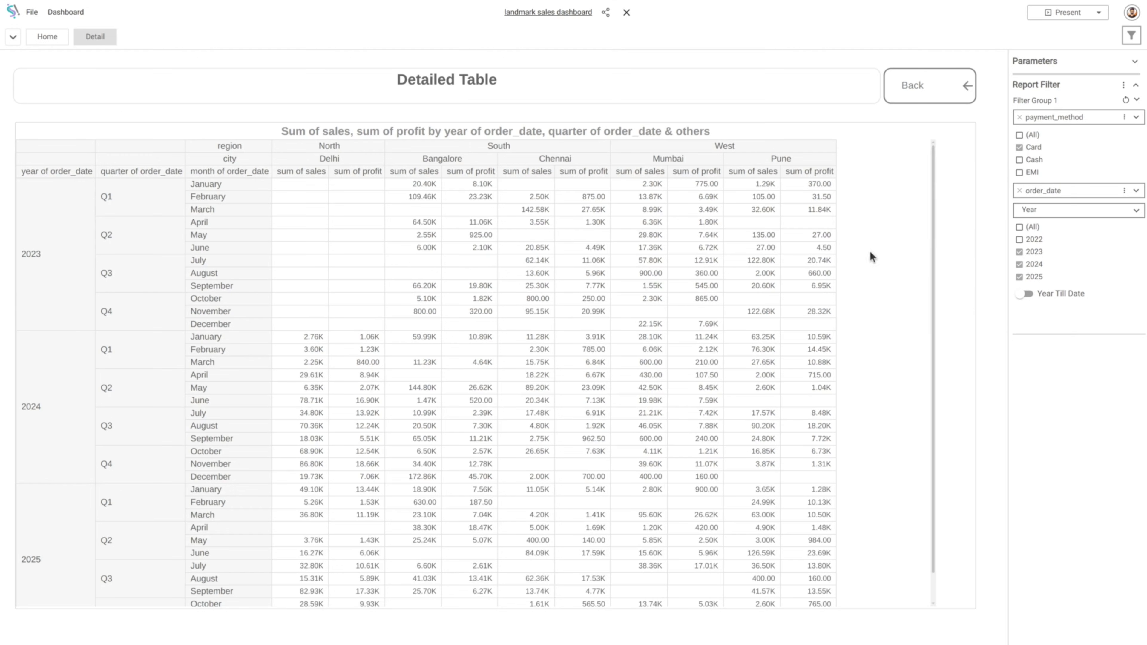
Return the playbook to Edit mode and exclude Tile - 1 from Filter Group 1 on the Detail dashboard.
{"action": "left_click", "coordinate": [1079, 13]}
{"action": "left_click", "coordinate": [1067, 33]}
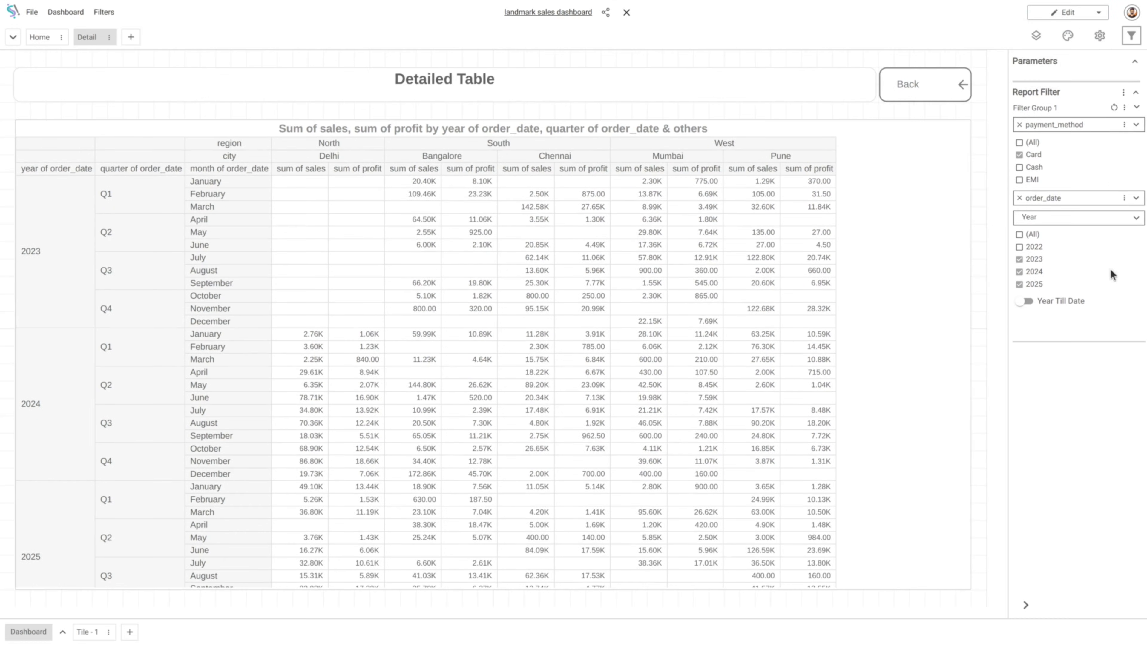
{"action": "left_click", "coordinate": [1125, 107]}
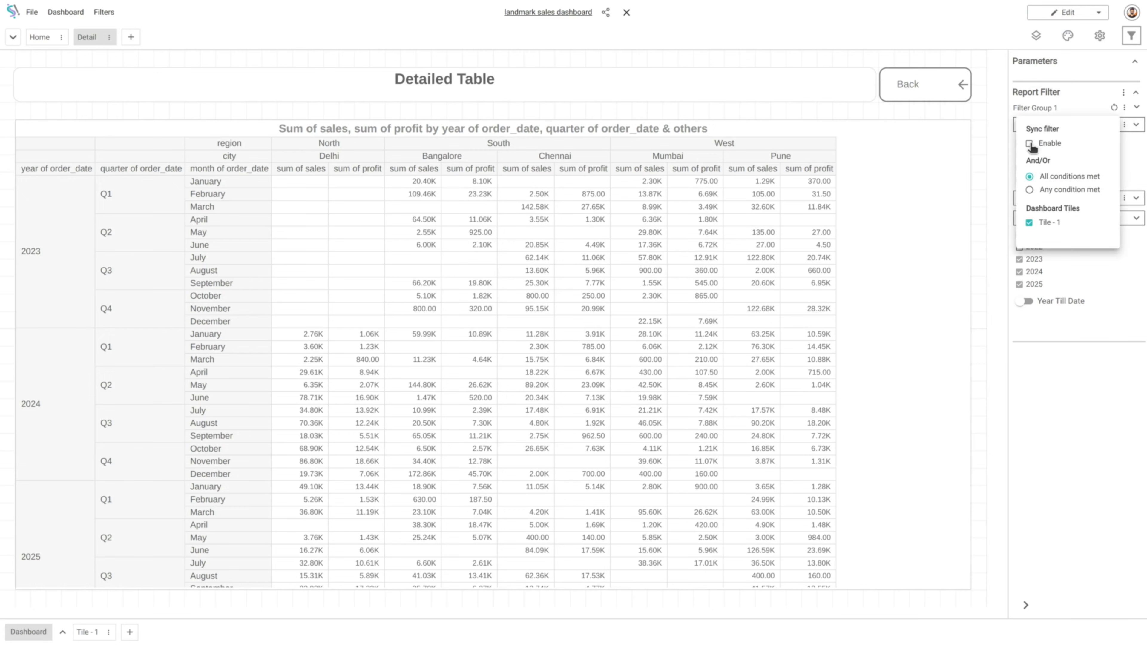
{"action": "left_click", "coordinate": [1030, 224]}
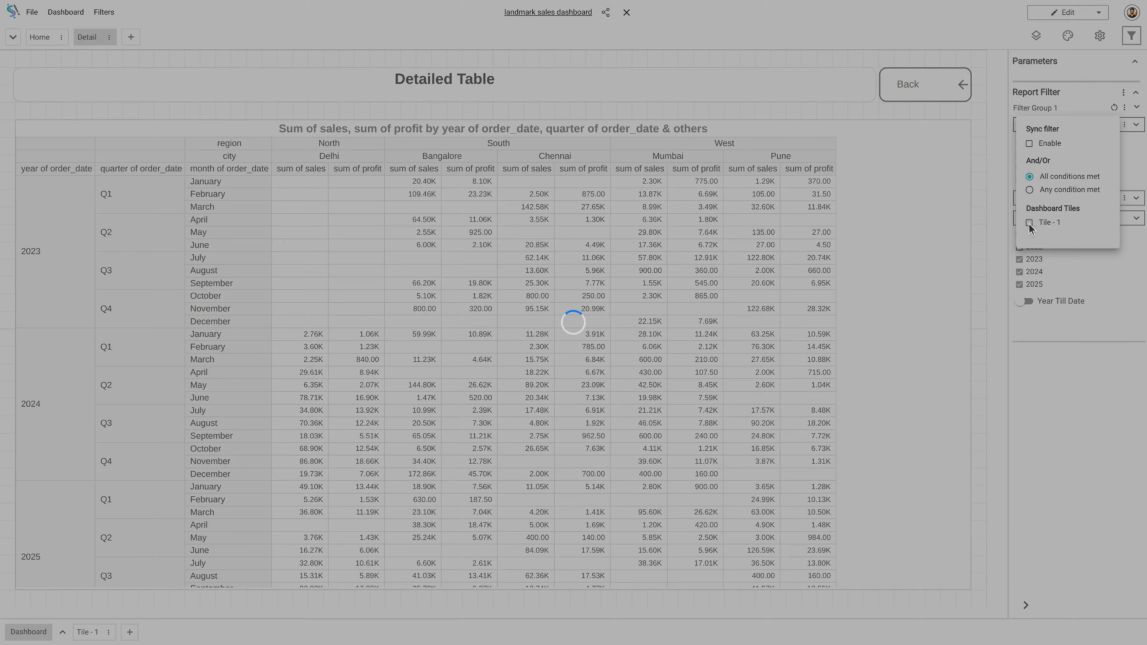
{"action": "left_click", "coordinate": [1074, 426]}
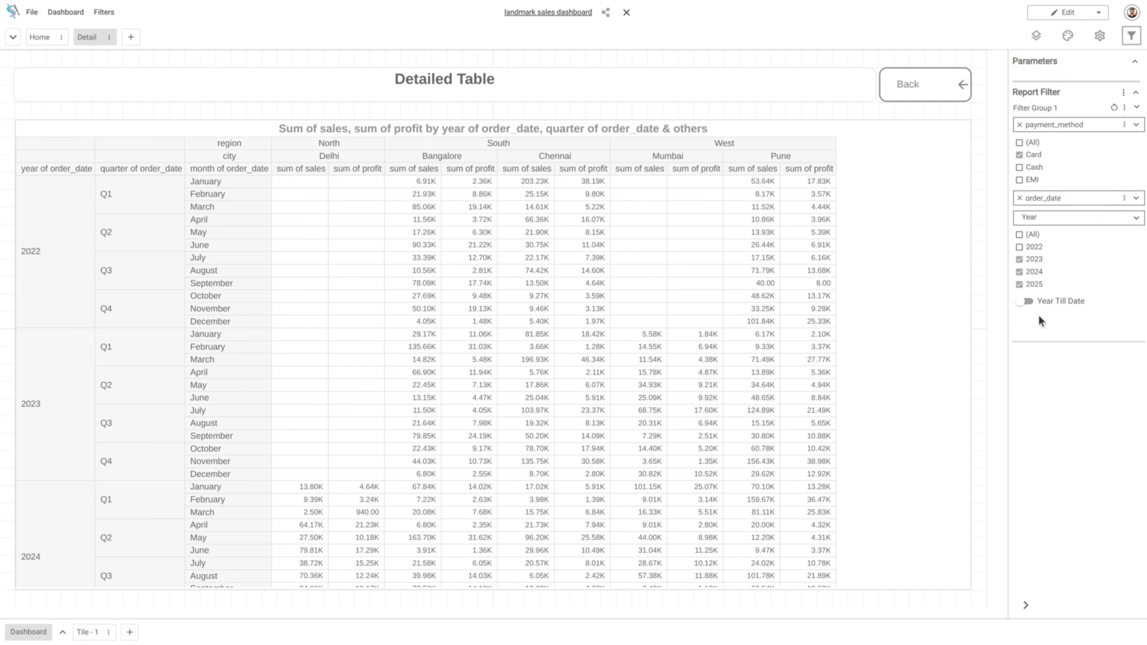